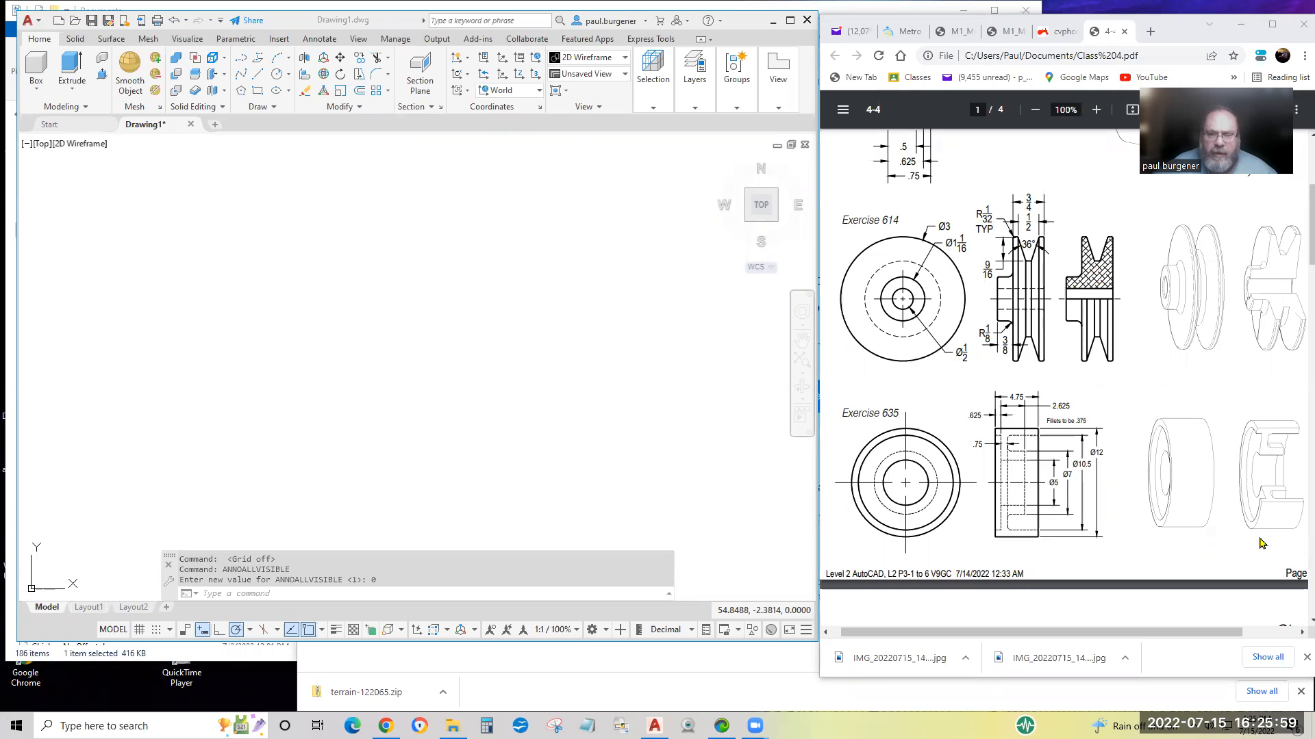
# Set polar tracking to the 45, 90, 135, 180 degree increments and review the enabled object snap modes.
pyautogui.moveTo(1171, 631)
pyautogui.mouseDown()
pyautogui.moveTo(1232, 631)
pyautogui.moveTo(1186, 633)
pyautogui.mouseUp()
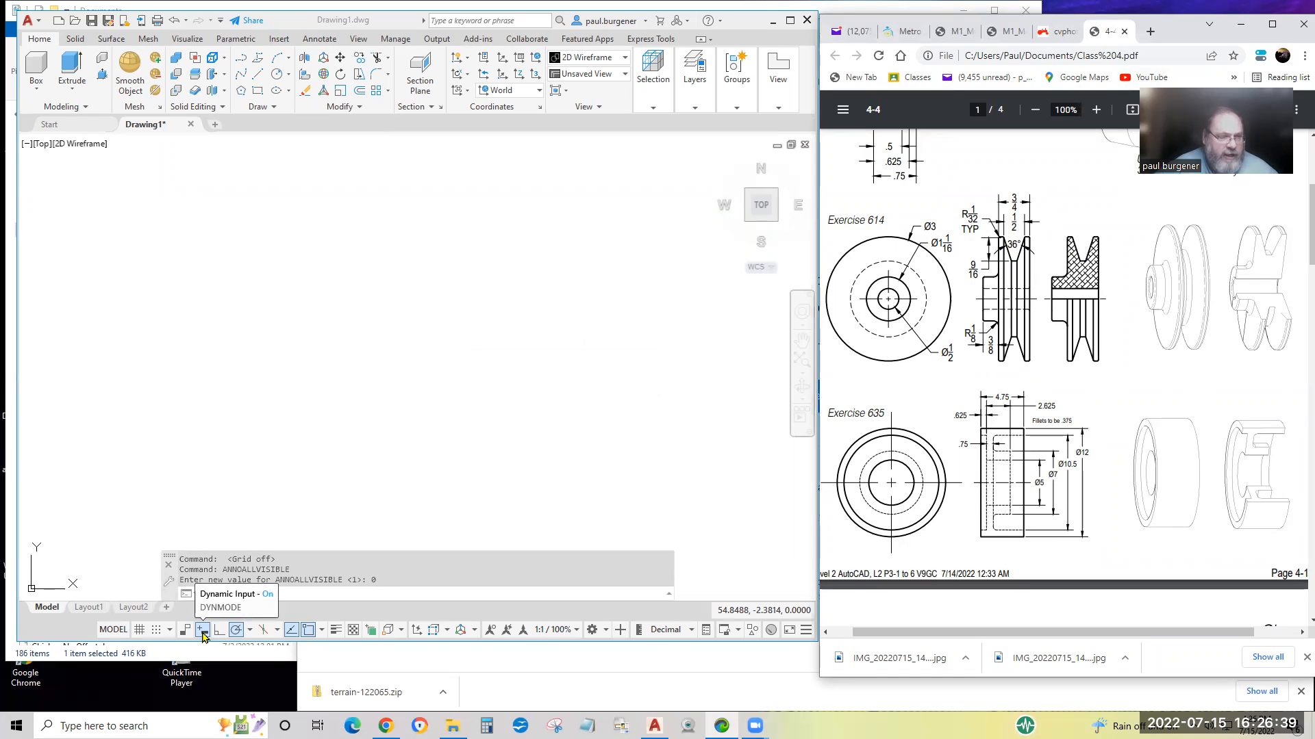
pyautogui.click(249, 631)
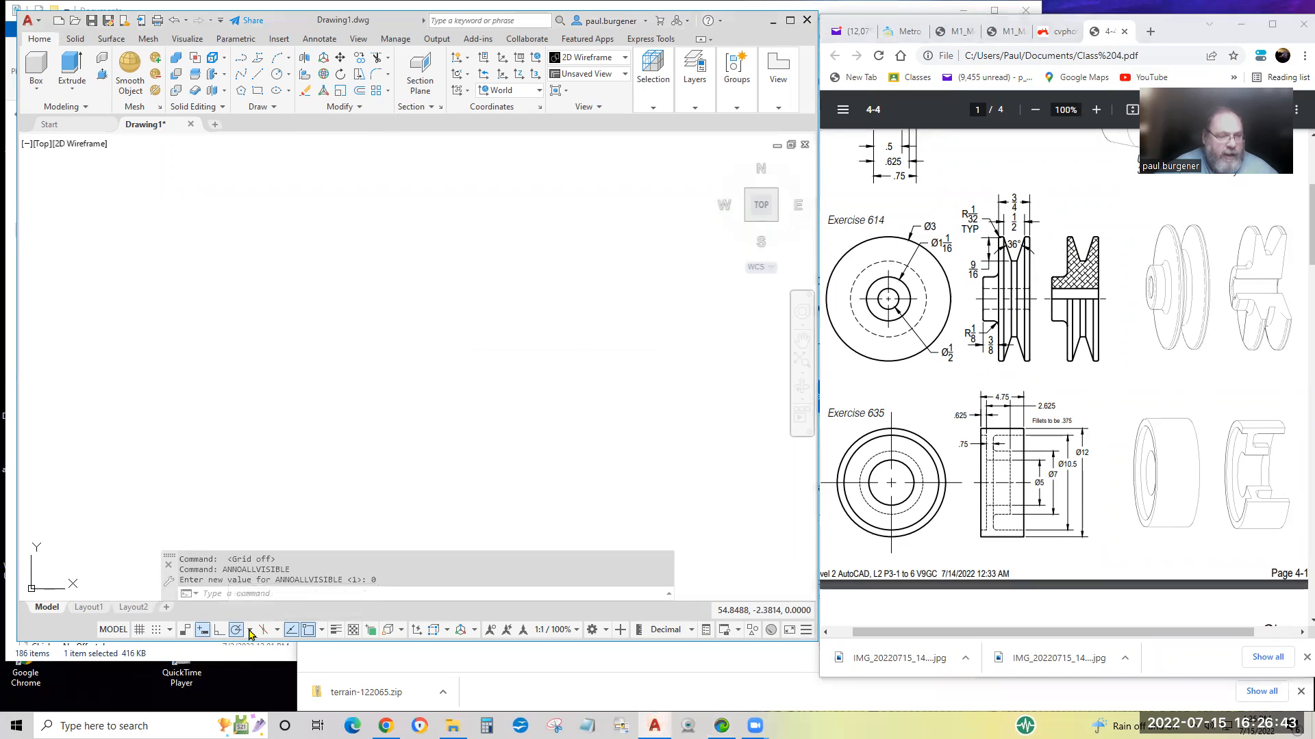
pyautogui.click(251, 631)
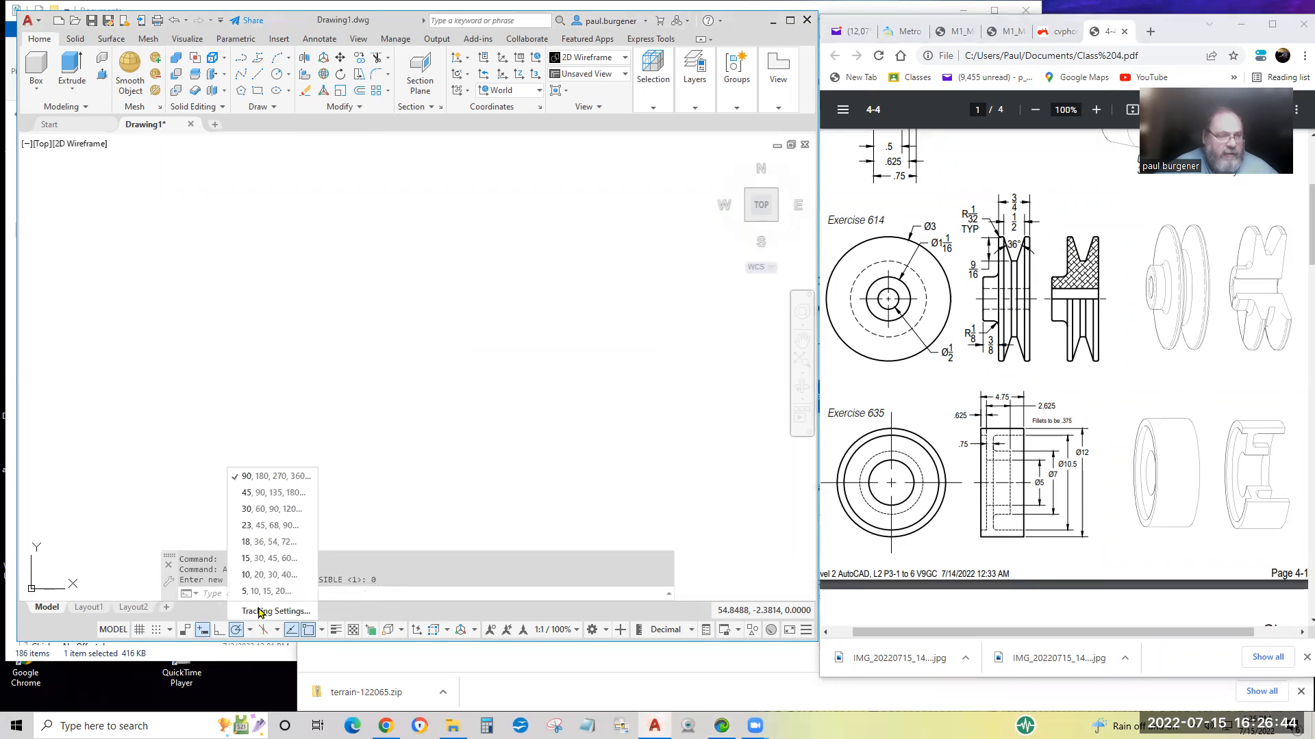
pyautogui.click(267, 494)
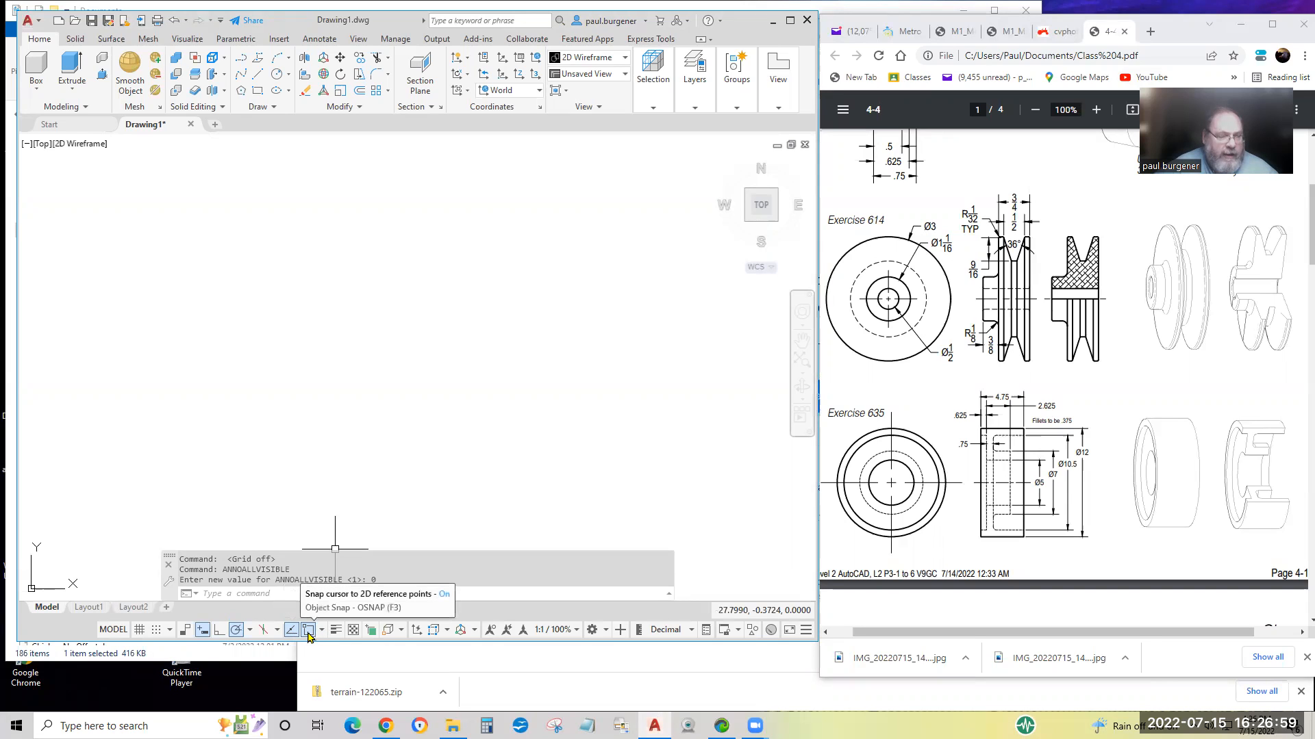
pyautogui.click(321, 630)
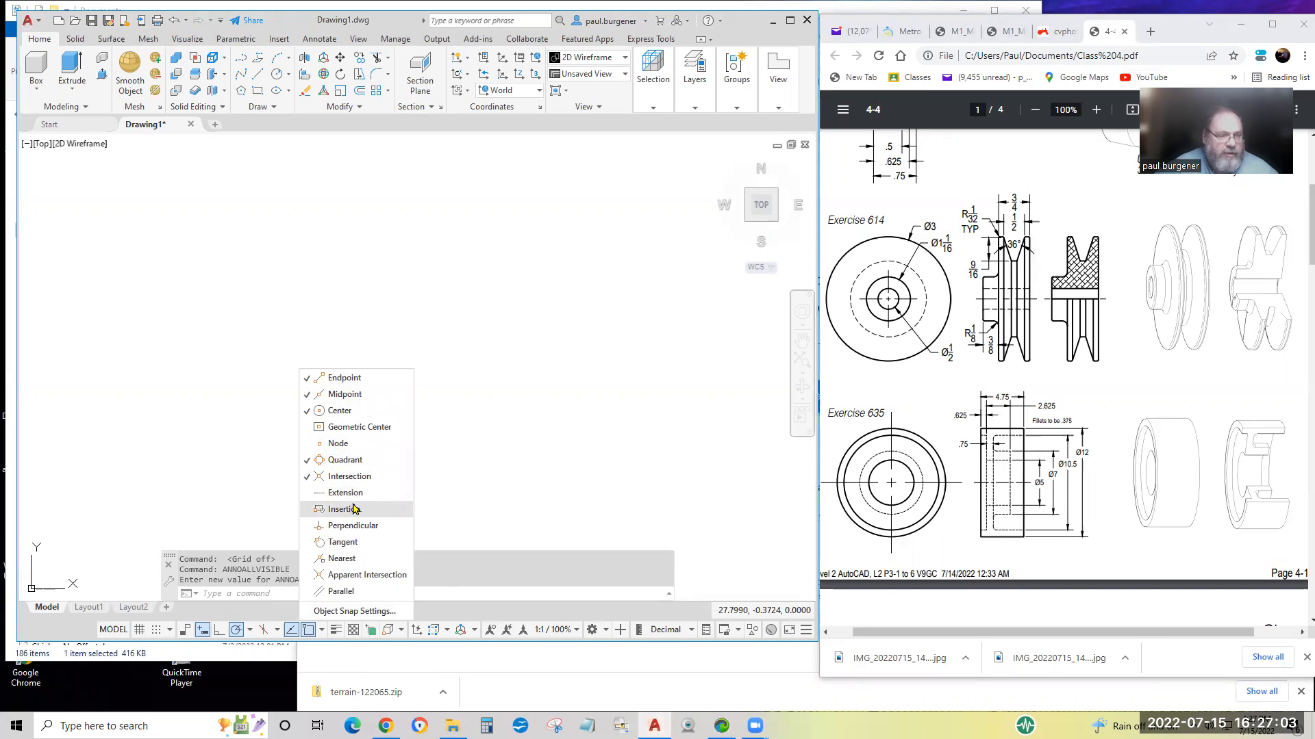
pyautogui.click(503, 487)
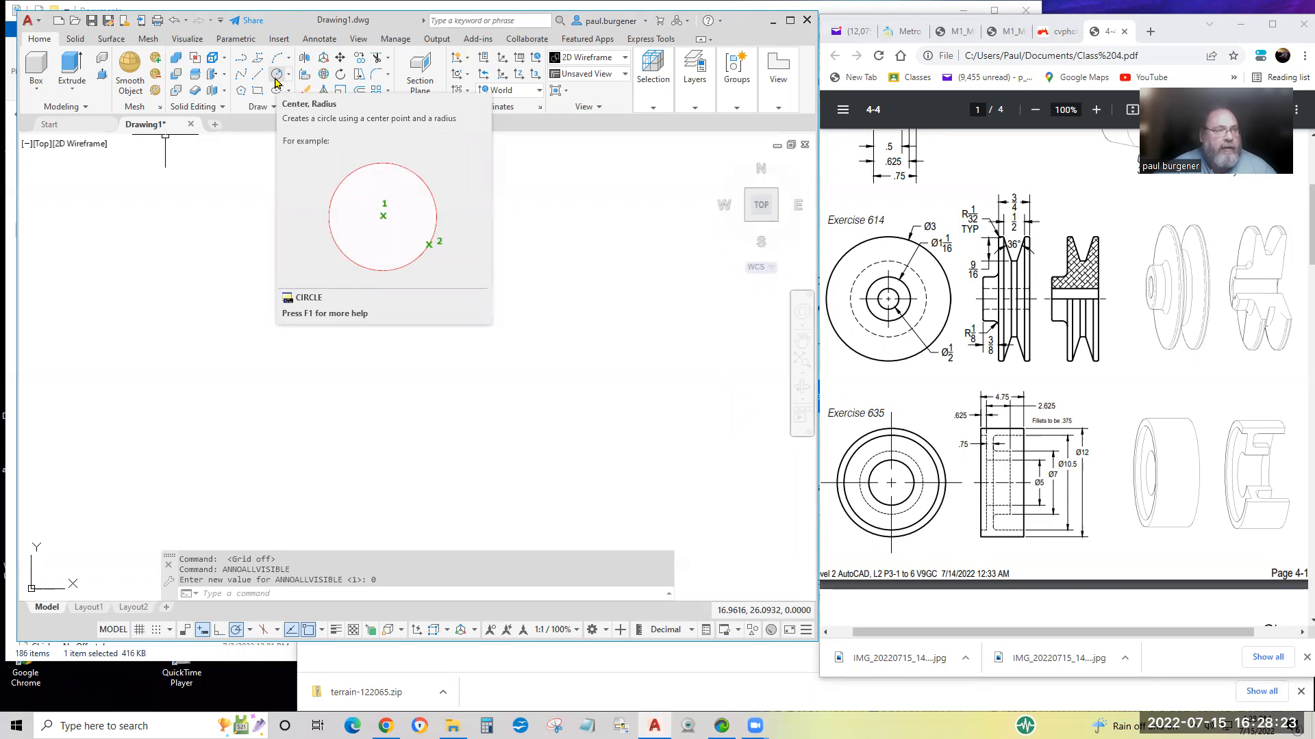
# Draw the pulley's outer circle with a diameter of 3 in an empty area of the drawing.
pyautogui.click(278, 82)
pyautogui.click(180, 306)
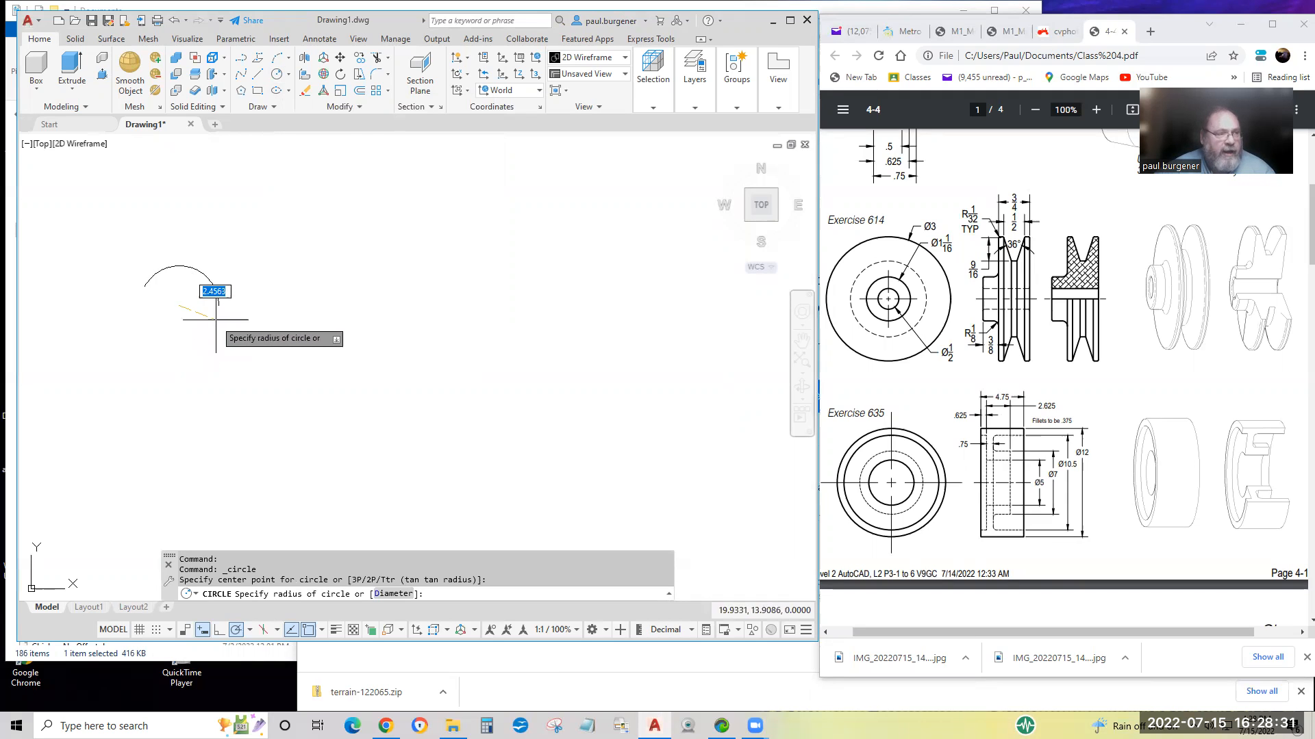
pyautogui.click(393, 593)
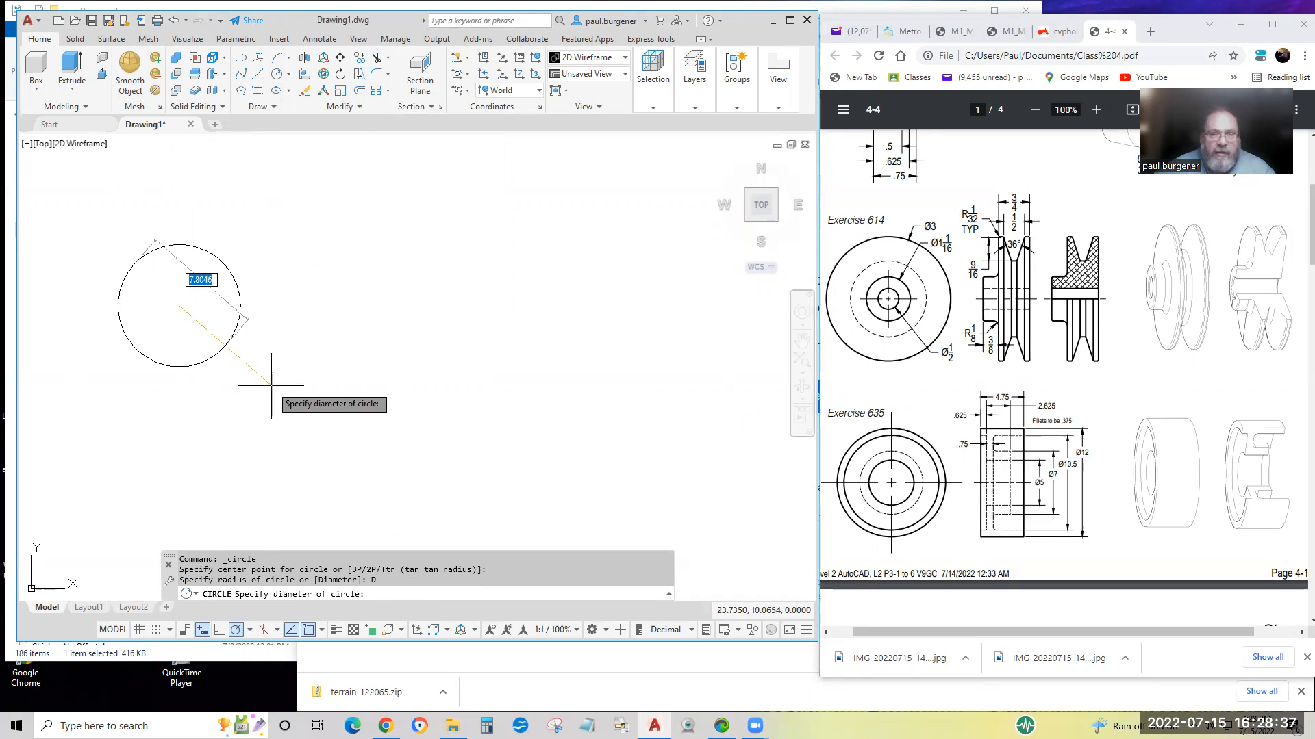
pyautogui.write('3')
pyautogui.press('Return')
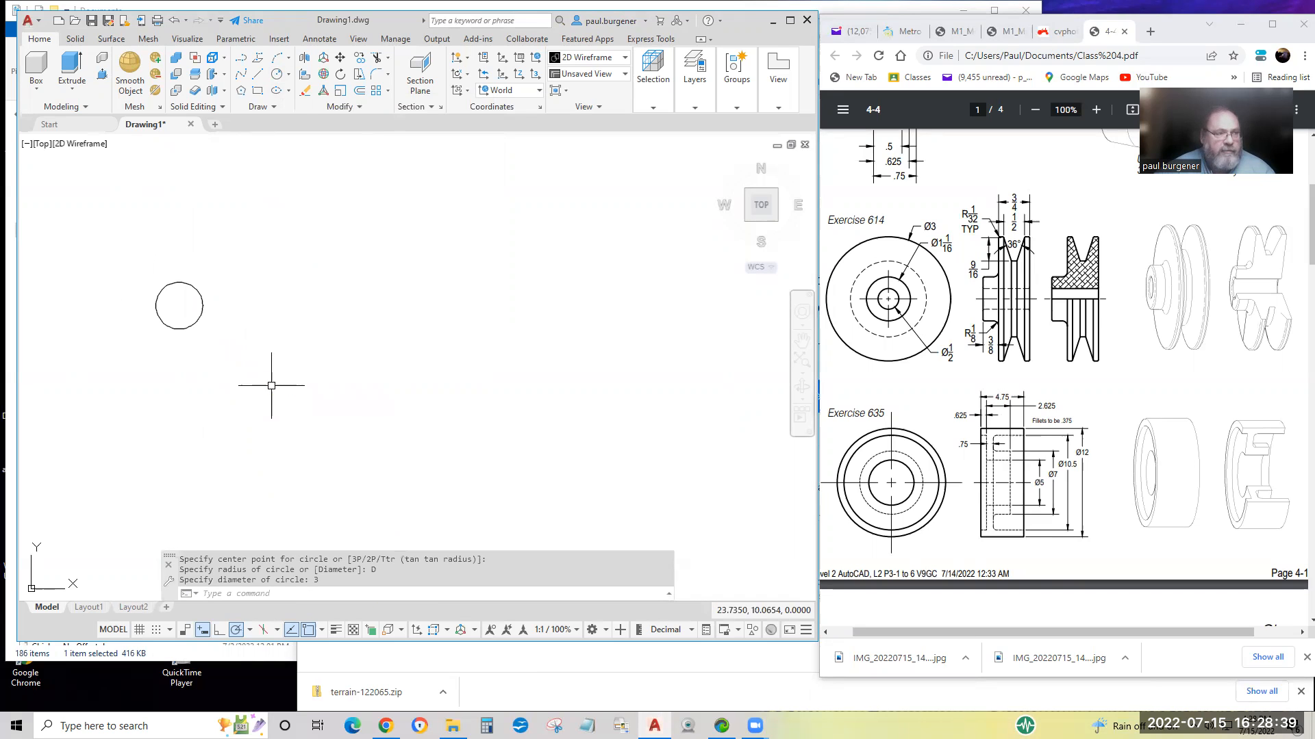
# Draw a concentric hub circle with a diameter of 1-1/16 at the center of the outer circle.
pyautogui.scroll(2, 198, 320)
pyautogui.scroll(3, 198, 321)
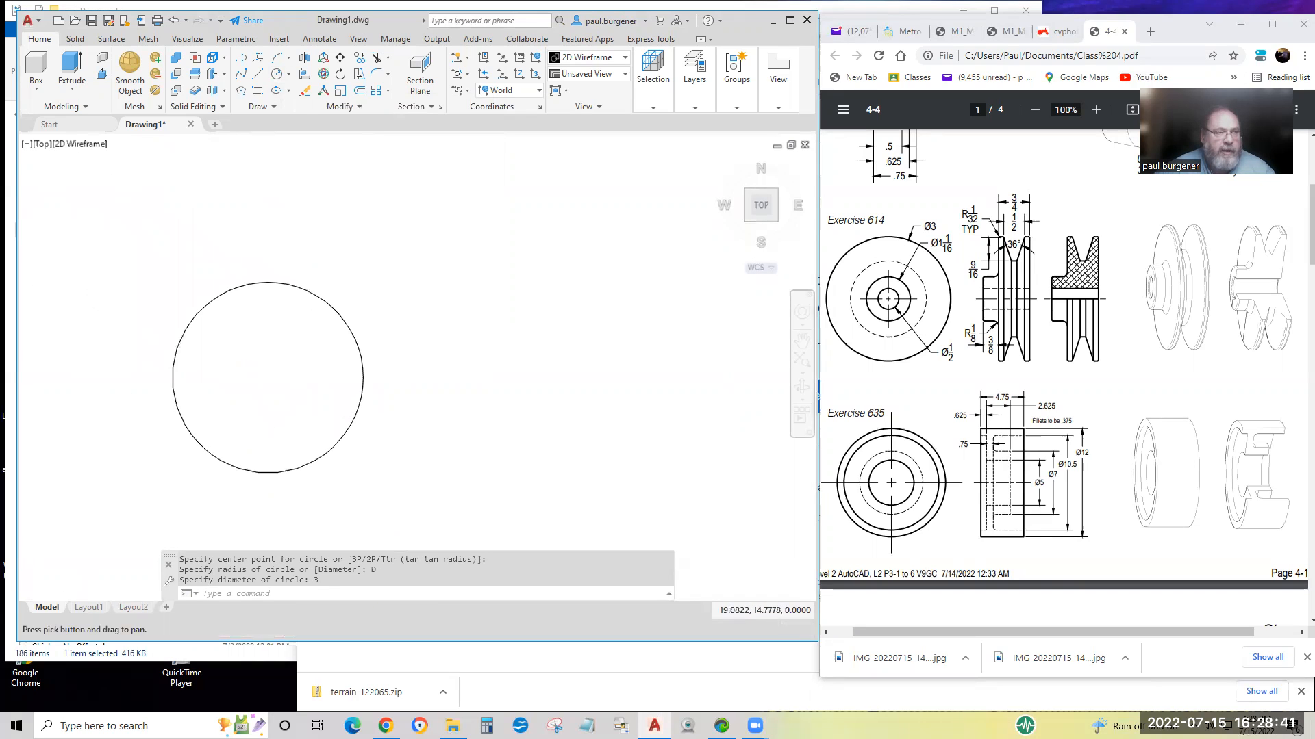
pyautogui.moveTo(320, 395); pyautogui.dragTo(353, 355, button='middle')
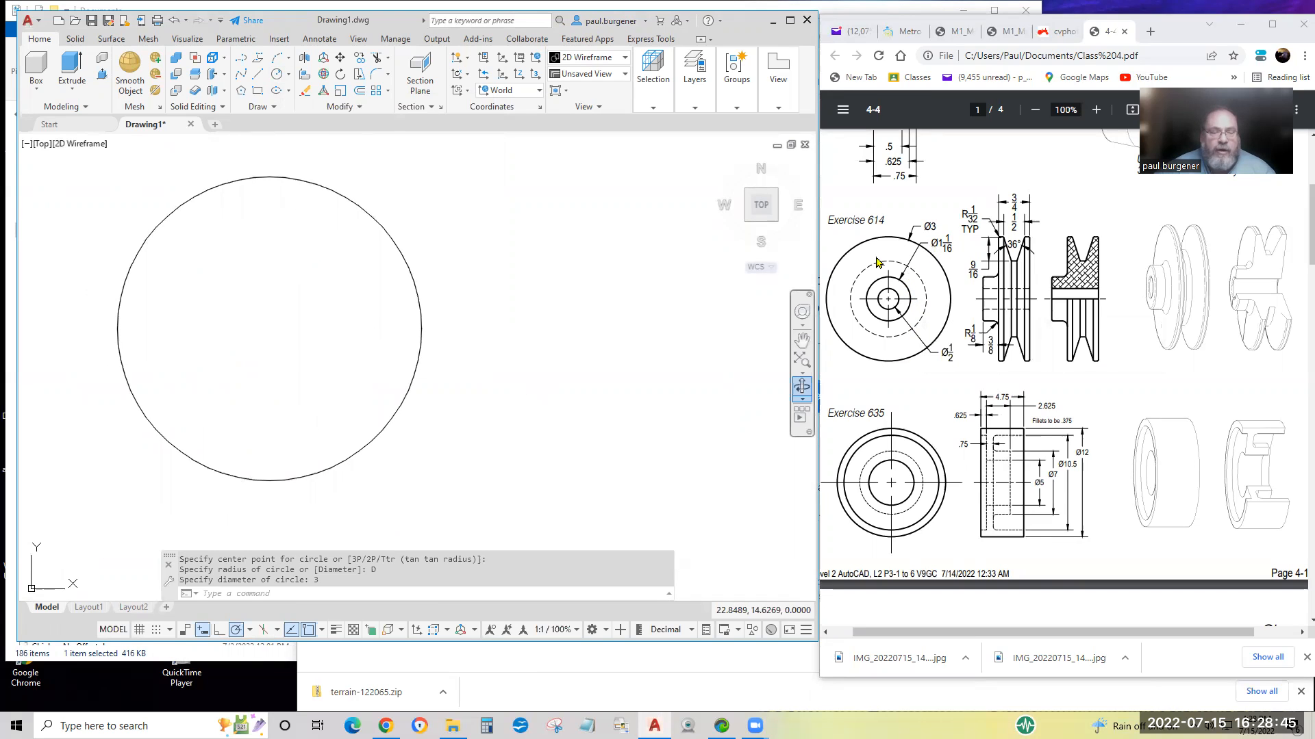
pyautogui.click(289, 75)
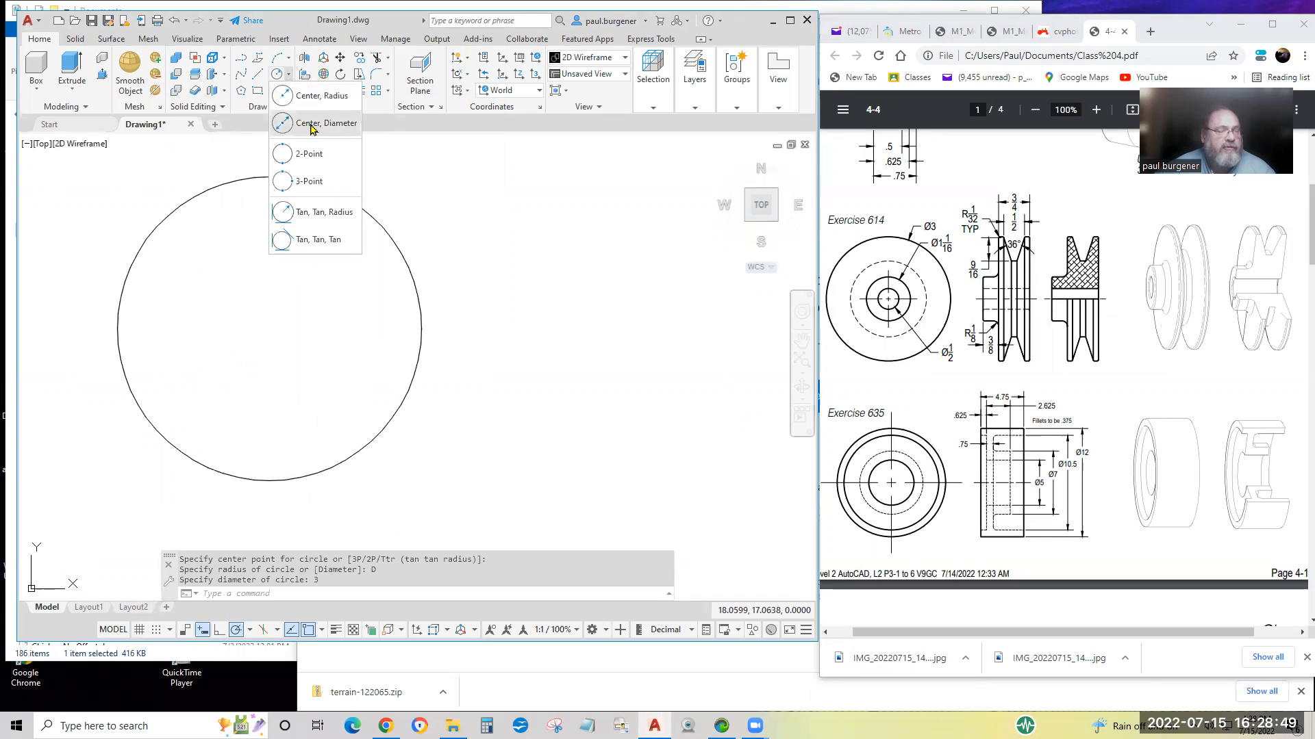
pyautogui.click(312, 126)
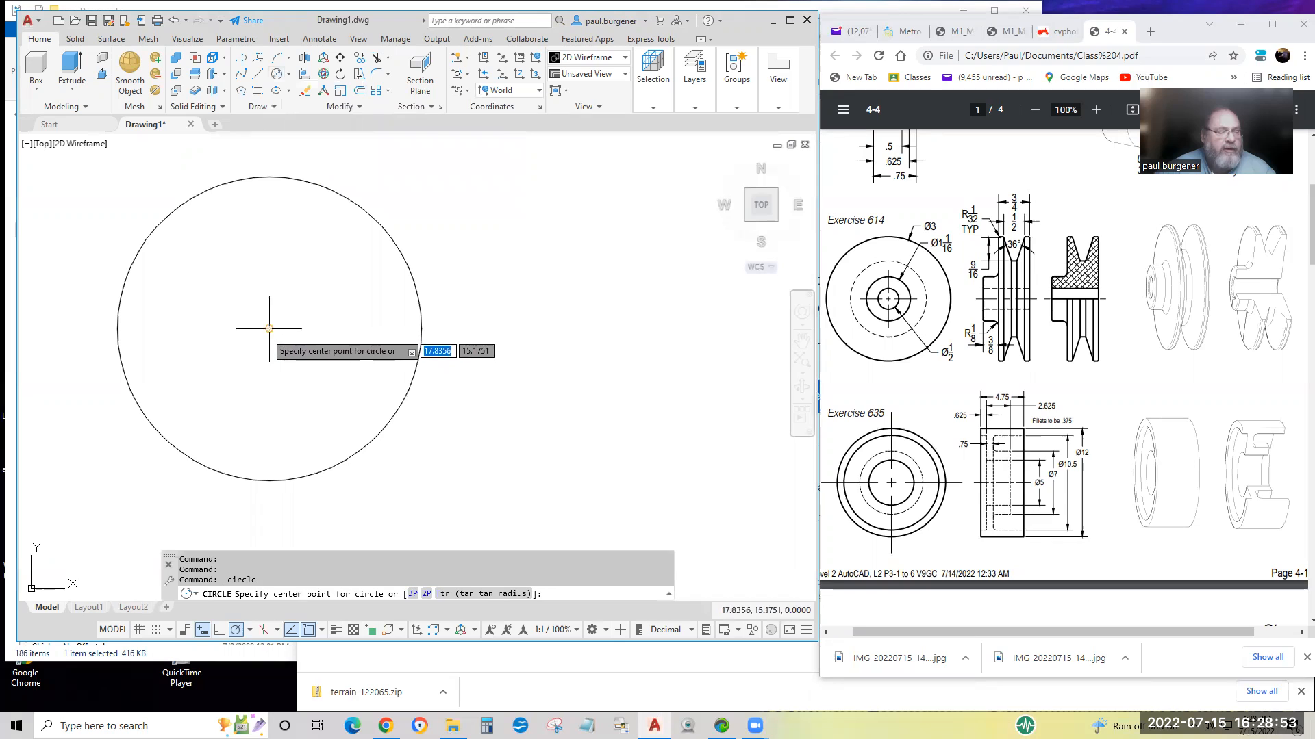
pyautogui.click(269, 329)
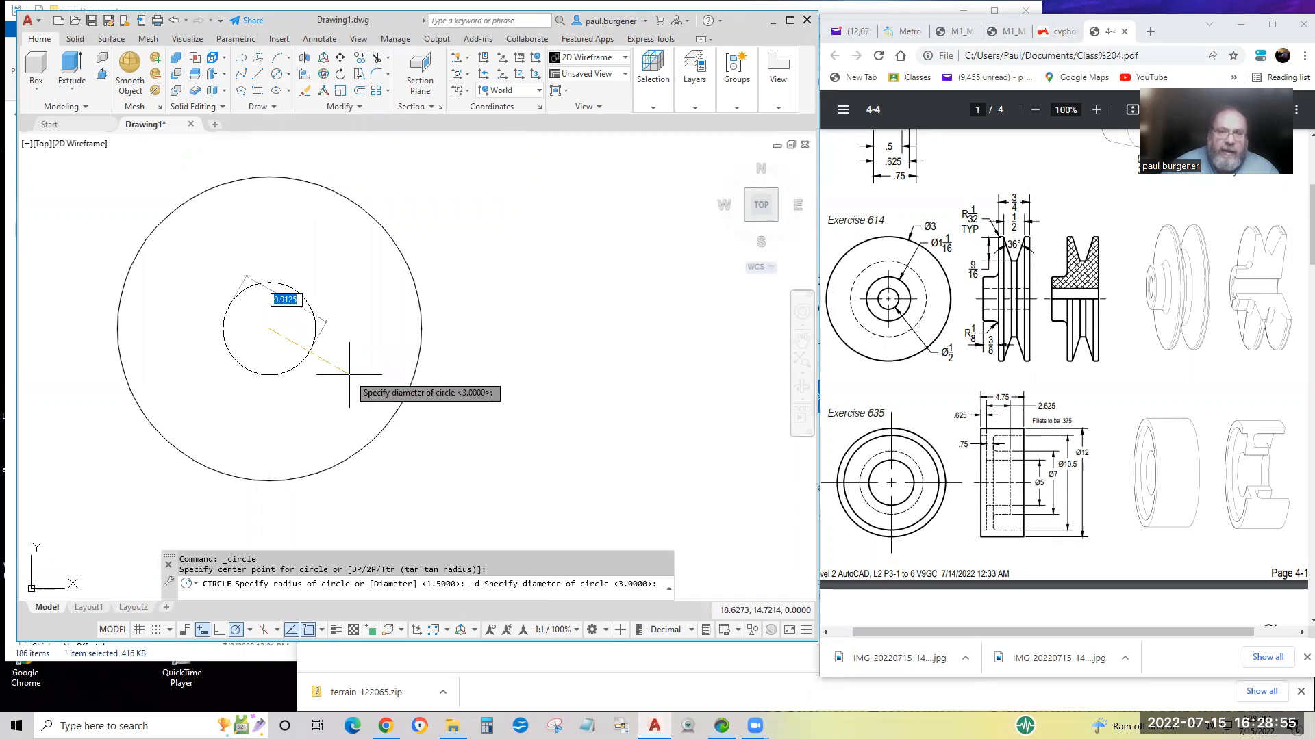
pyautogui.write('1-')
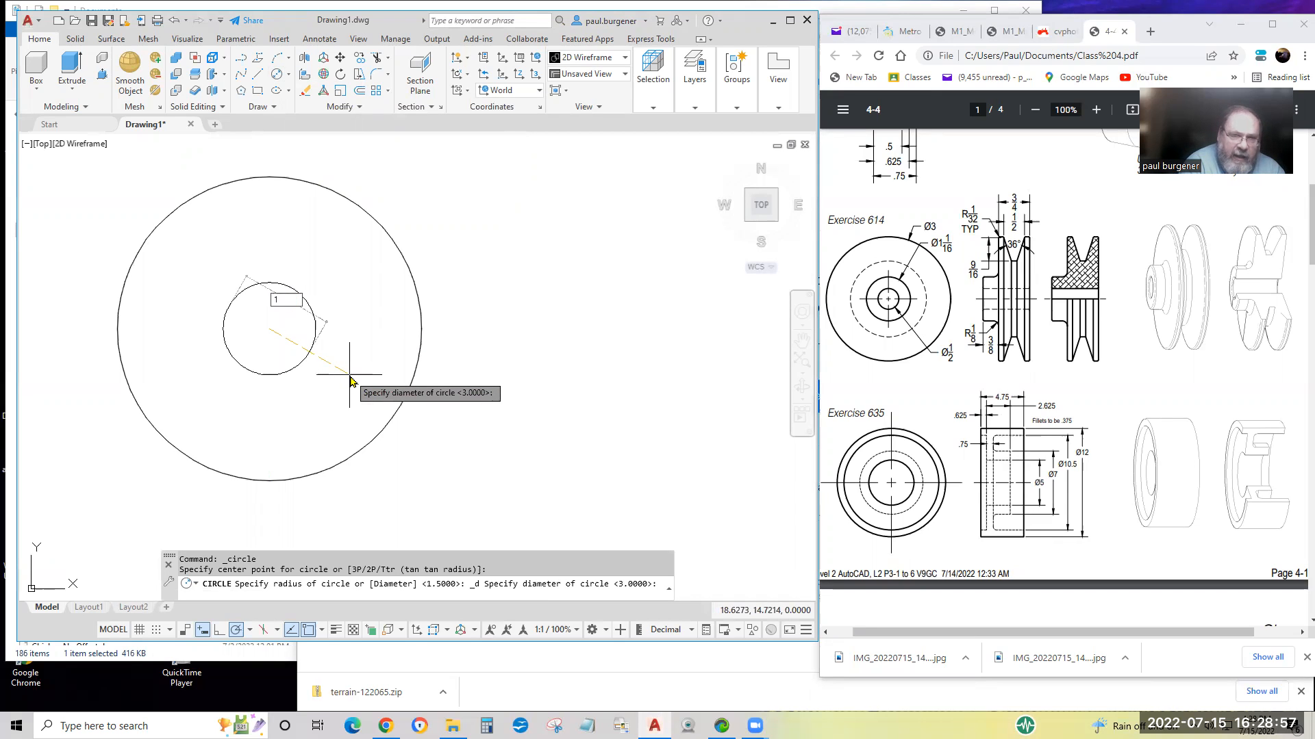
pyautogui.write('1')
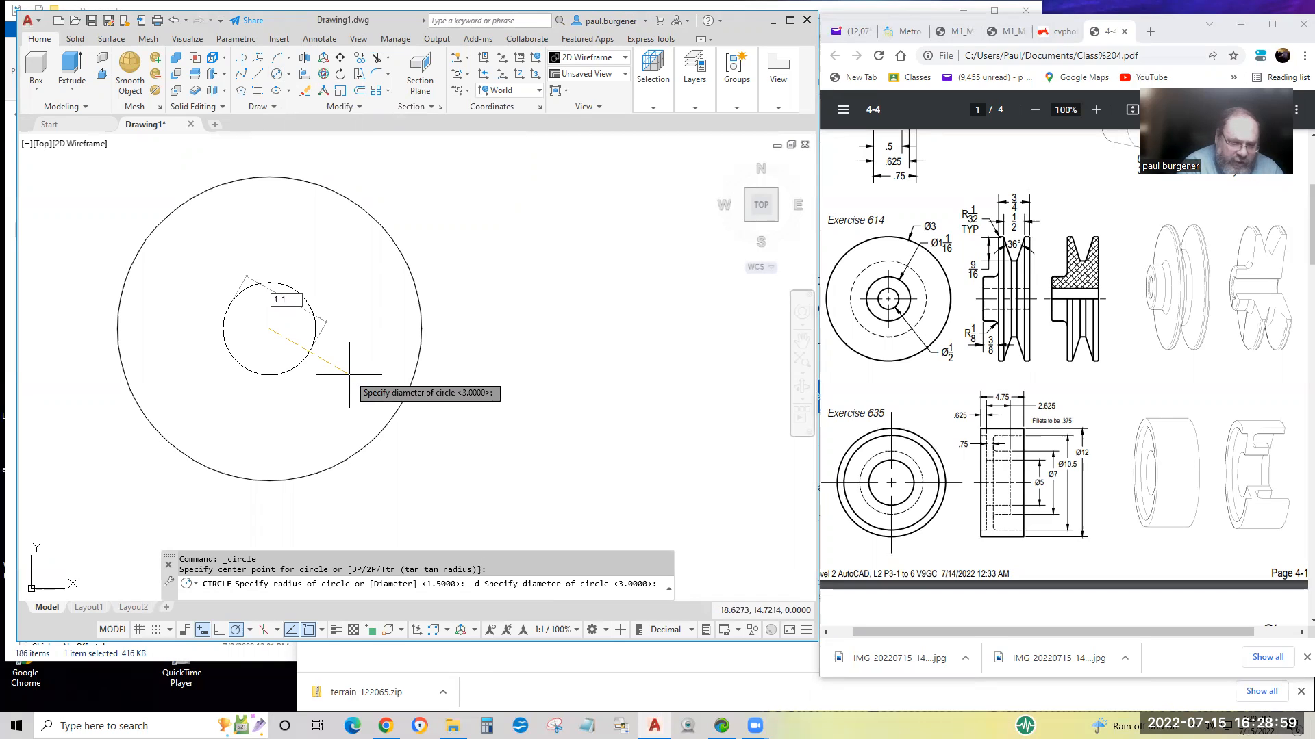
pyautogui.write('/16')
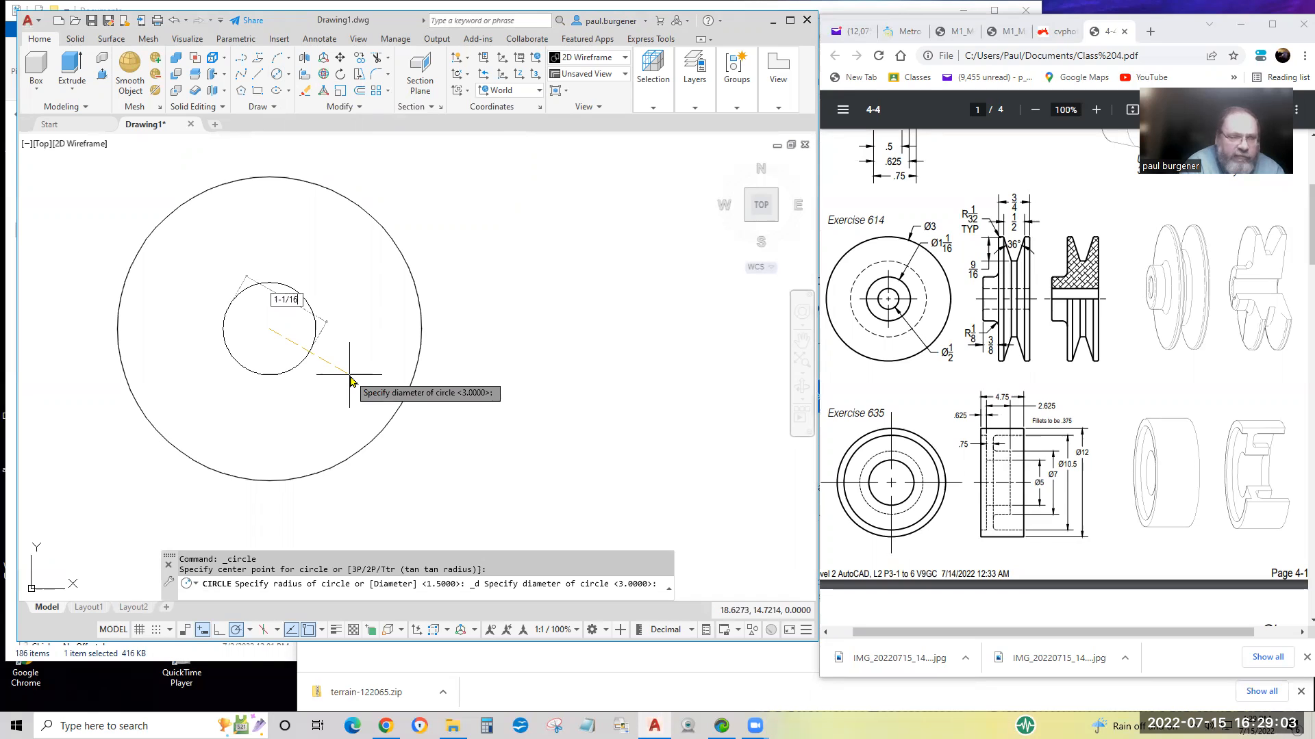
pyautogui.press('Return')
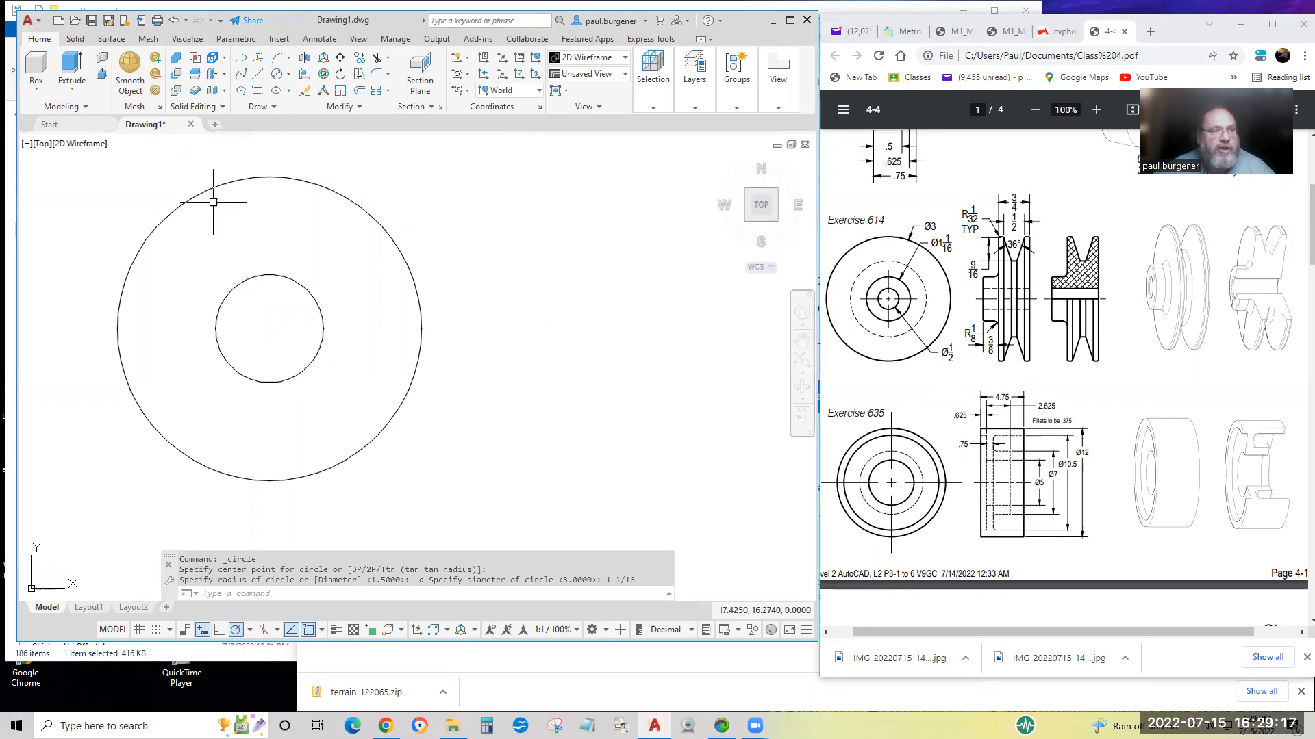
# Draw a concentric bore circle with a diameter of .5 at the same center.
pyautogui.click(279, 83)
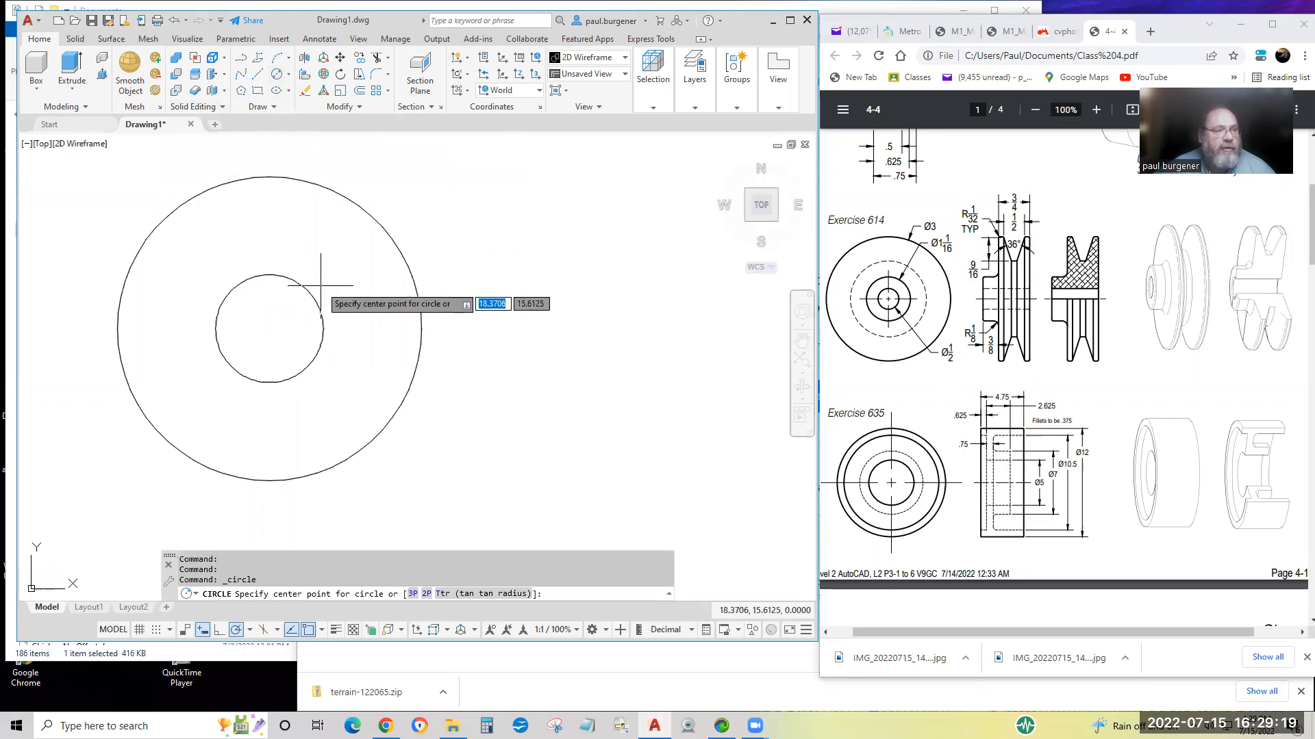
pyautogui.click(269, 328)
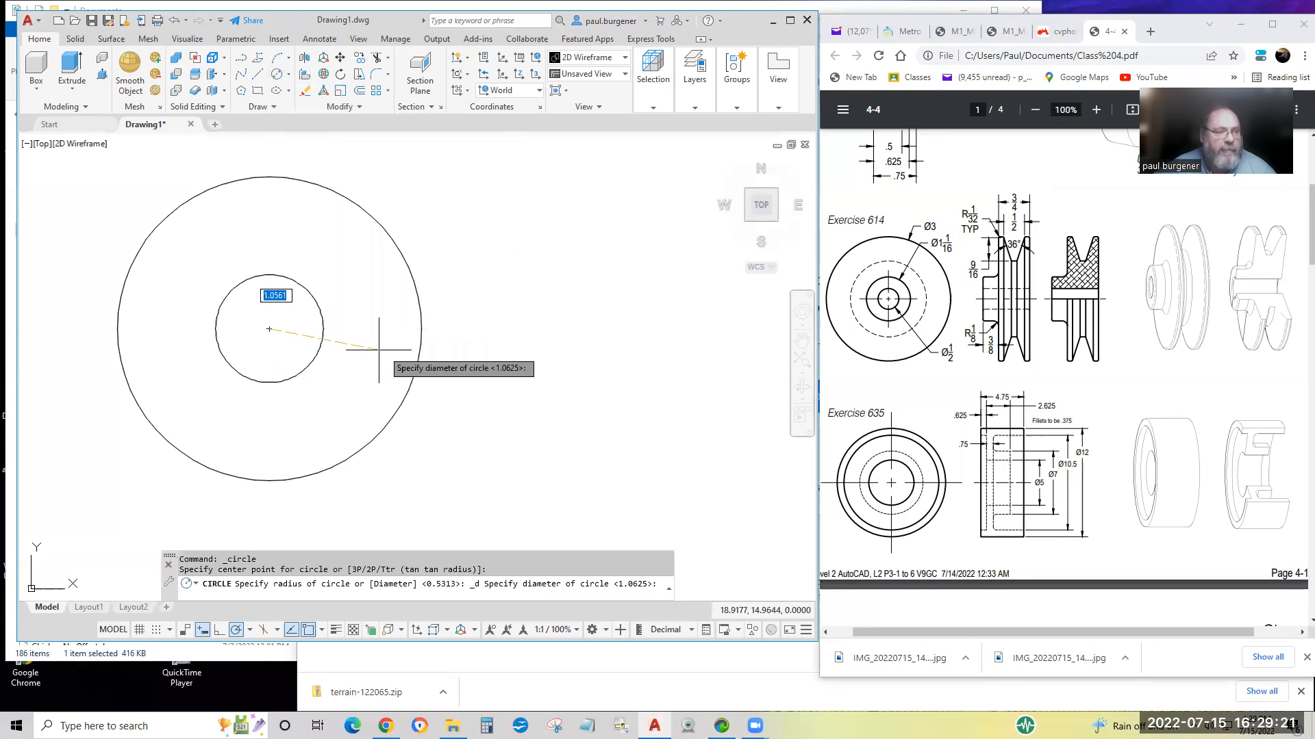
pyautogui.write('.5')
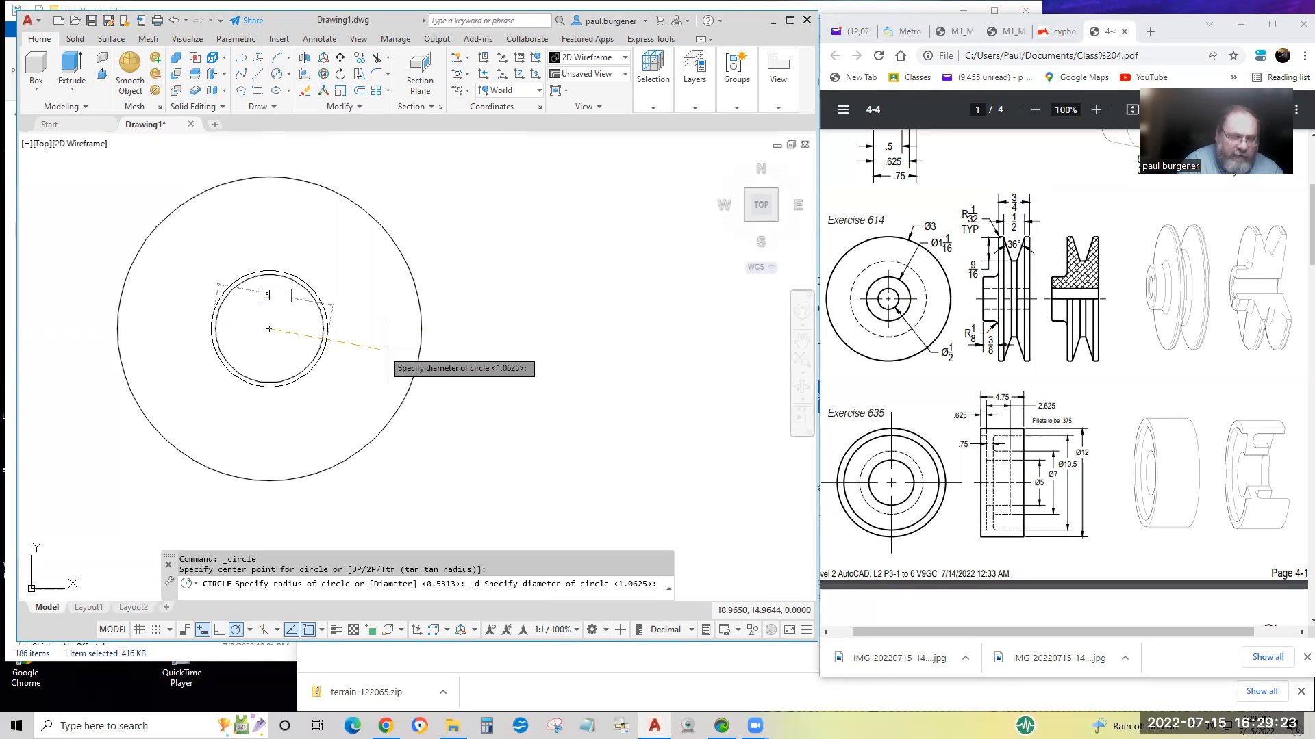
pyautogui.press('Return')
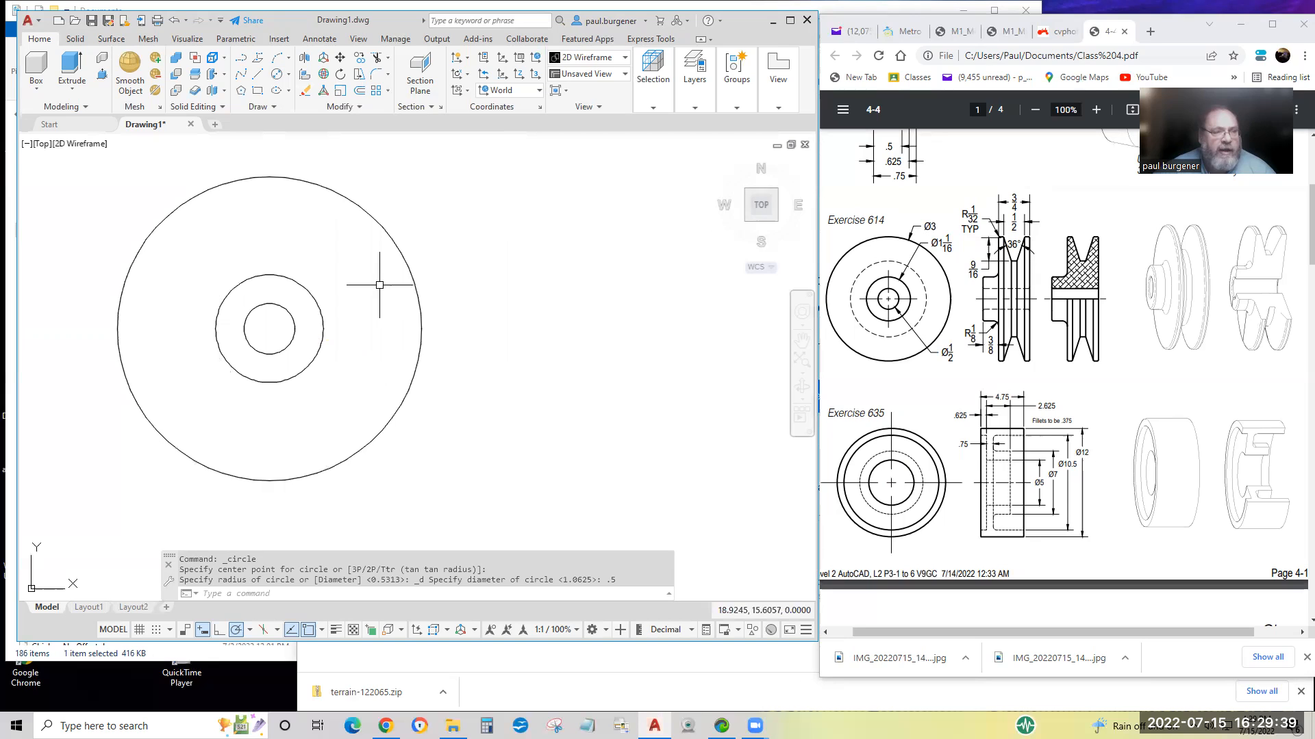
# Offset the outer circle inward by 9/16 to create the groove-depth circle.
pyautogui.click(359, 91)
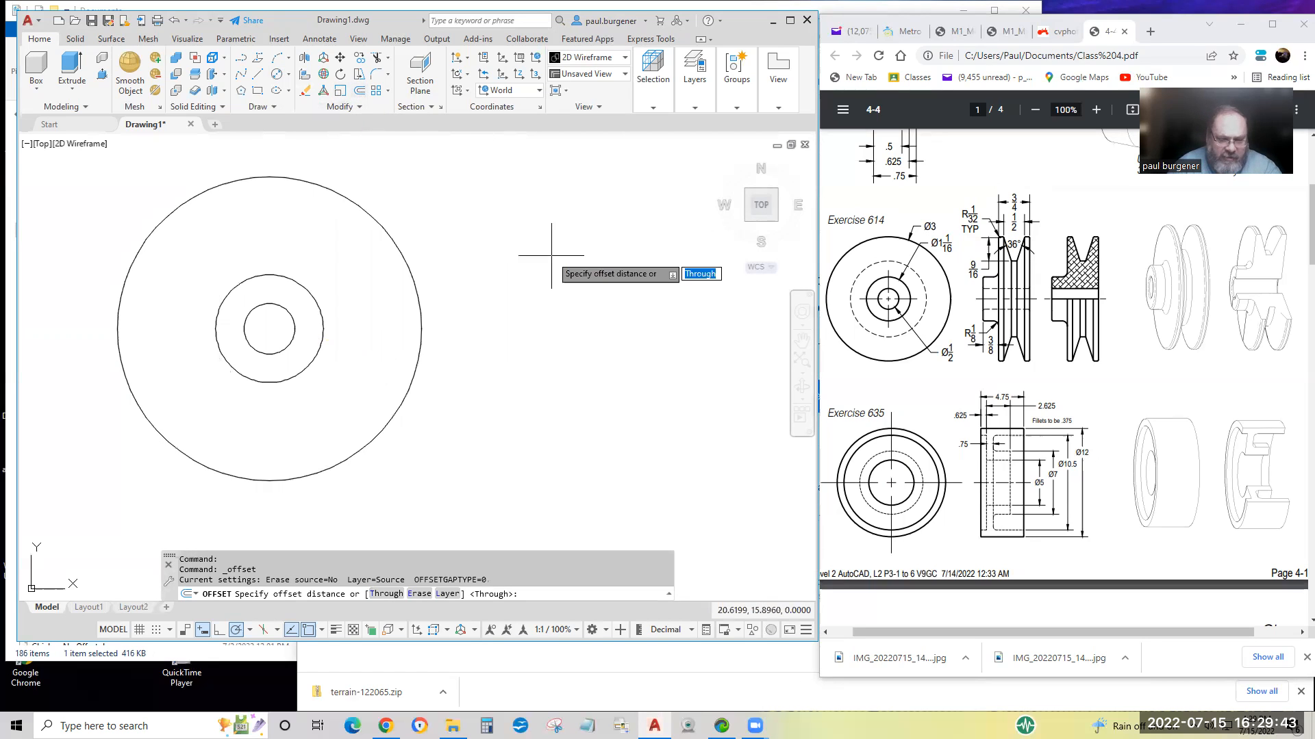
pyautogui.write('9/')
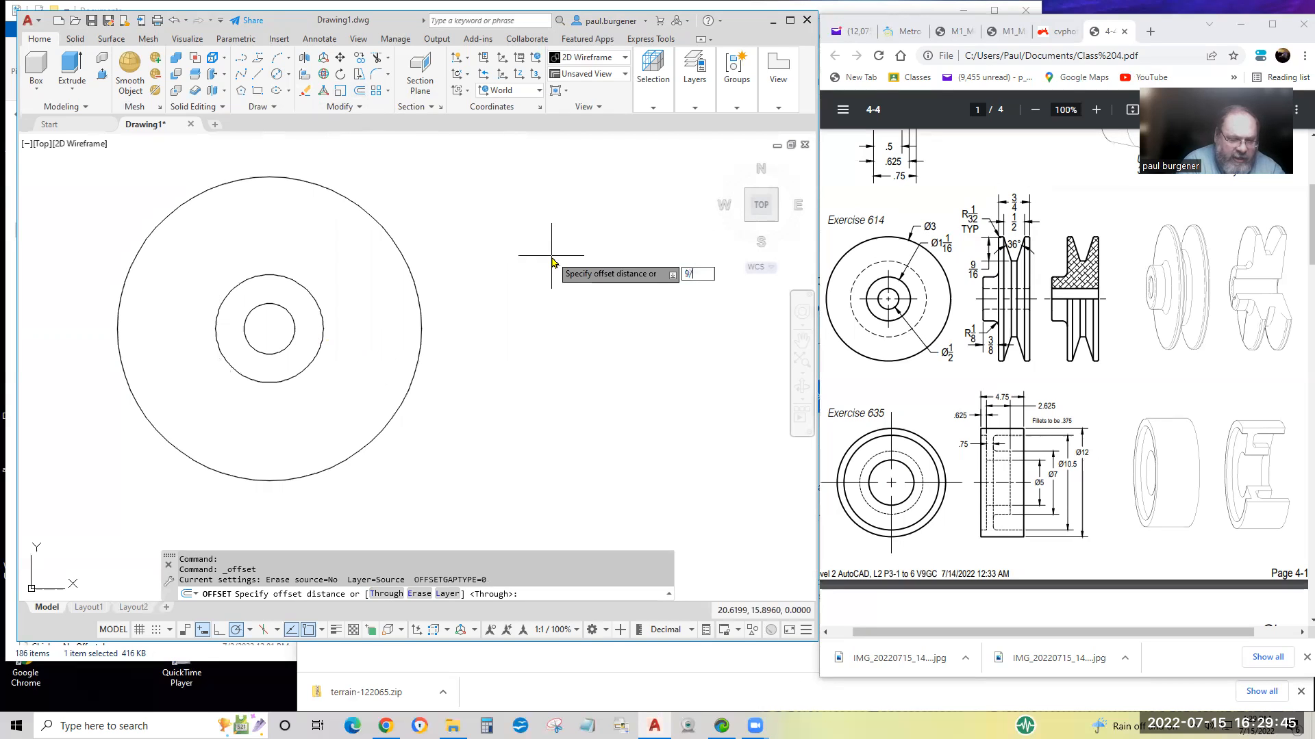
pyautogui.write('16')
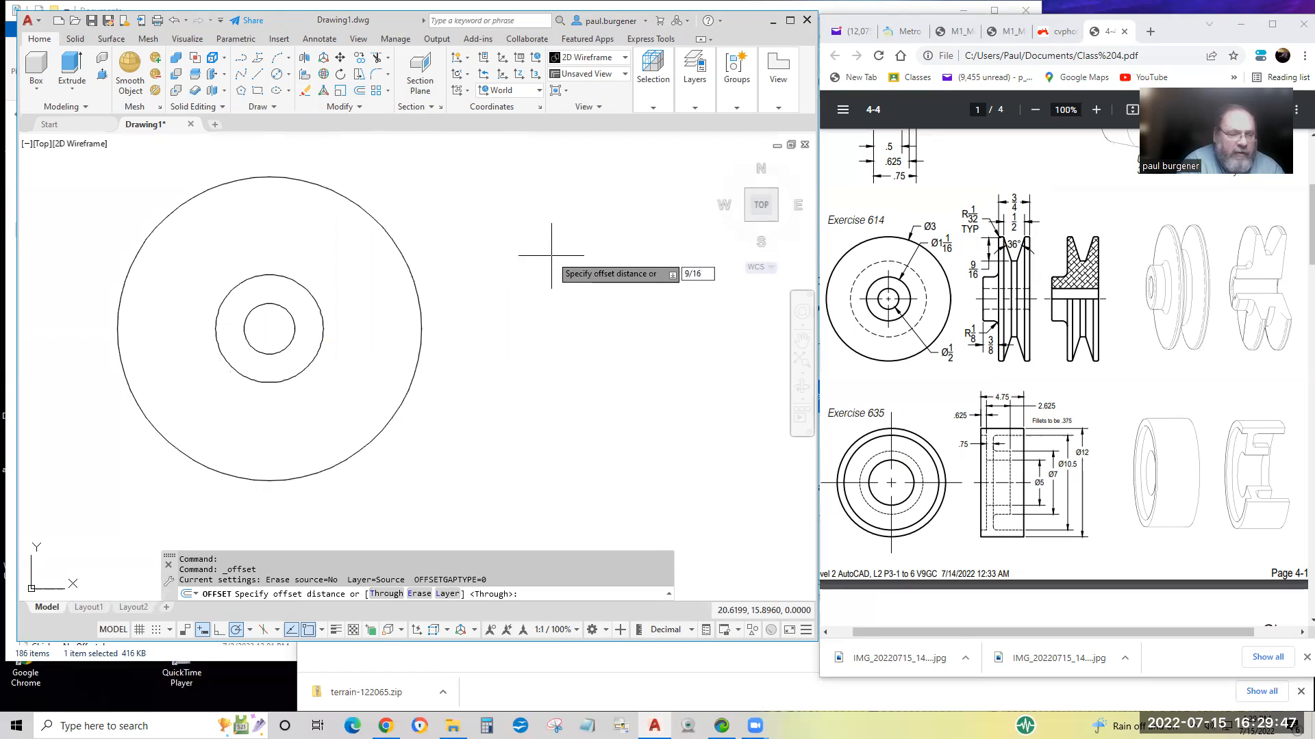
pyautogui.press('Return')
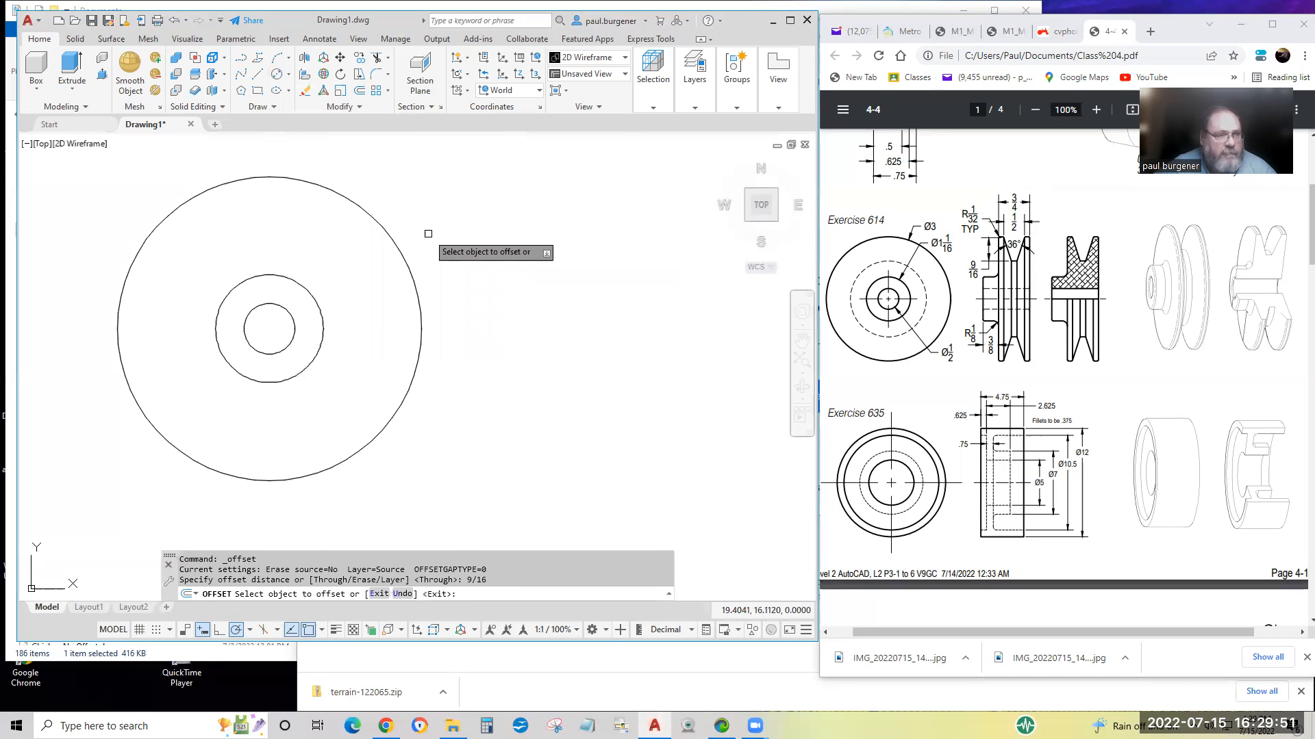
pyautogui.click(406, 263)
pyautogui.click(383, 277)
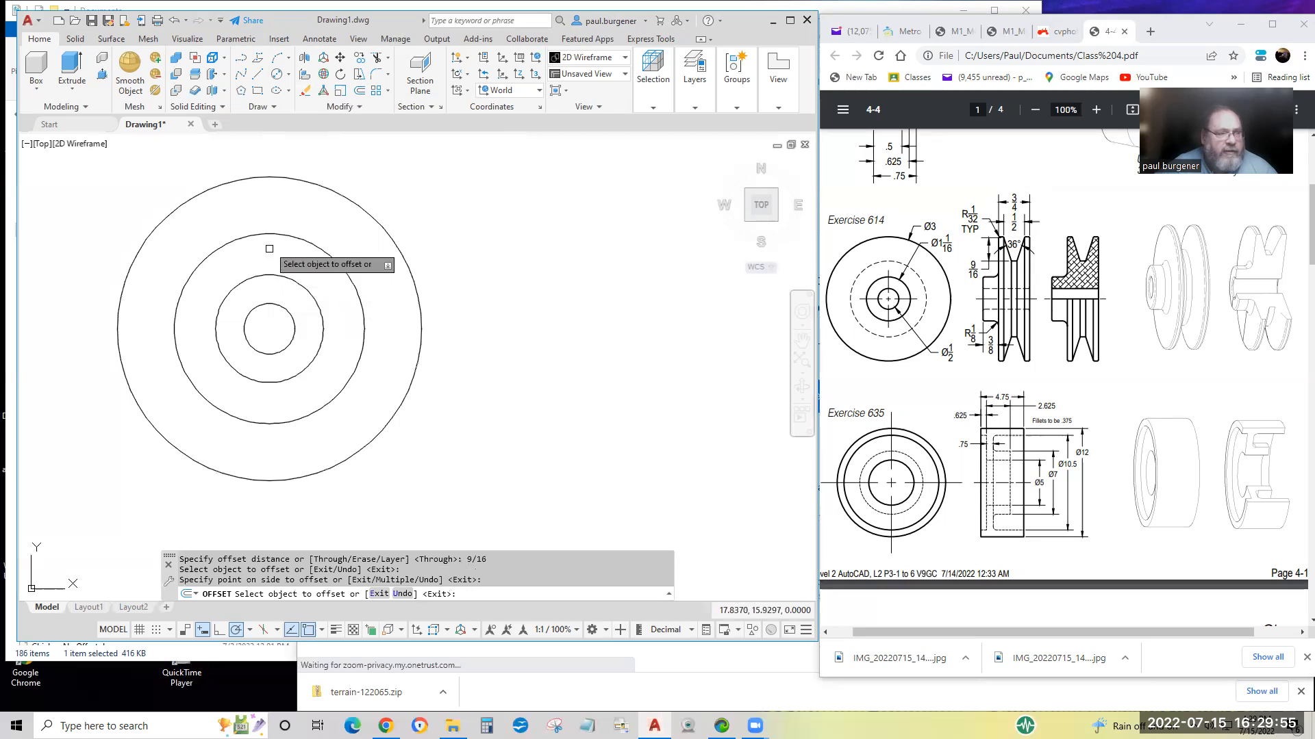
# Draw a long horizontal projection line to the right from the outer circle's top quadrant.
pyautogui.scroll(-2, 266, 240)
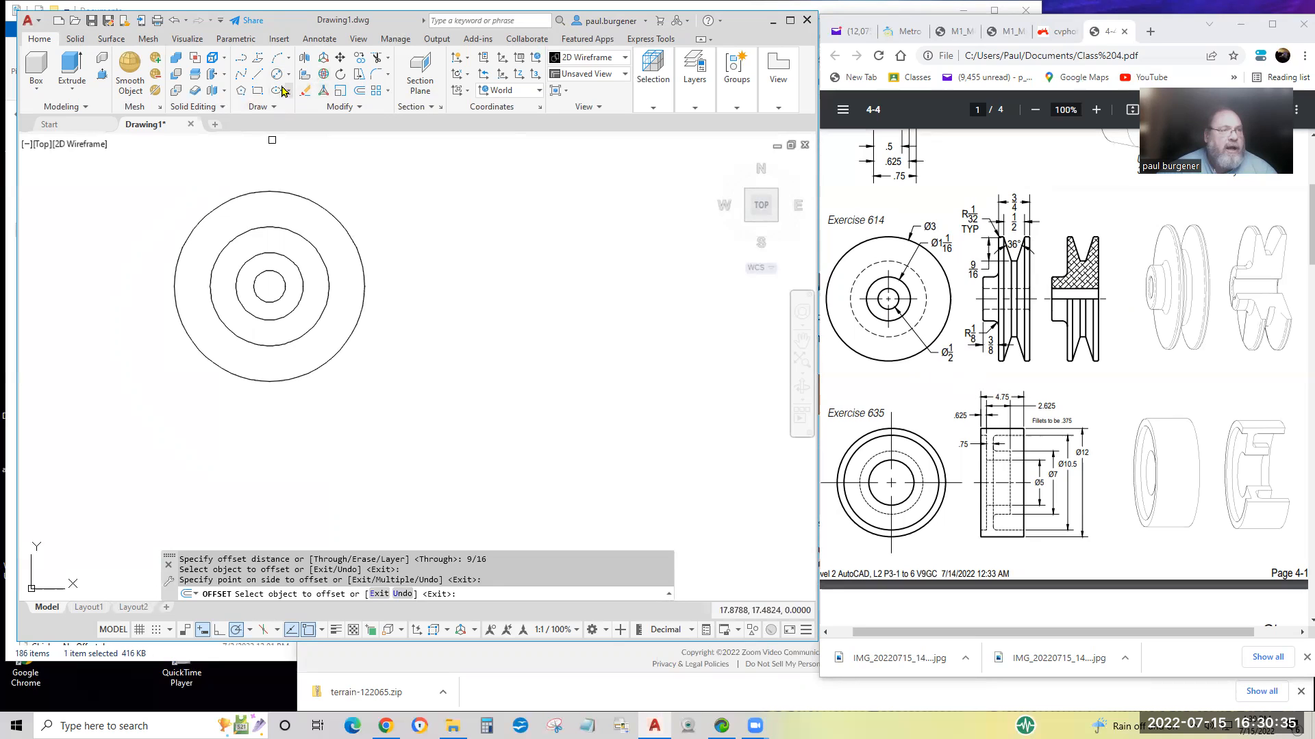
pyautogui.click(259, 80)
pyautogui.click(269, 192)
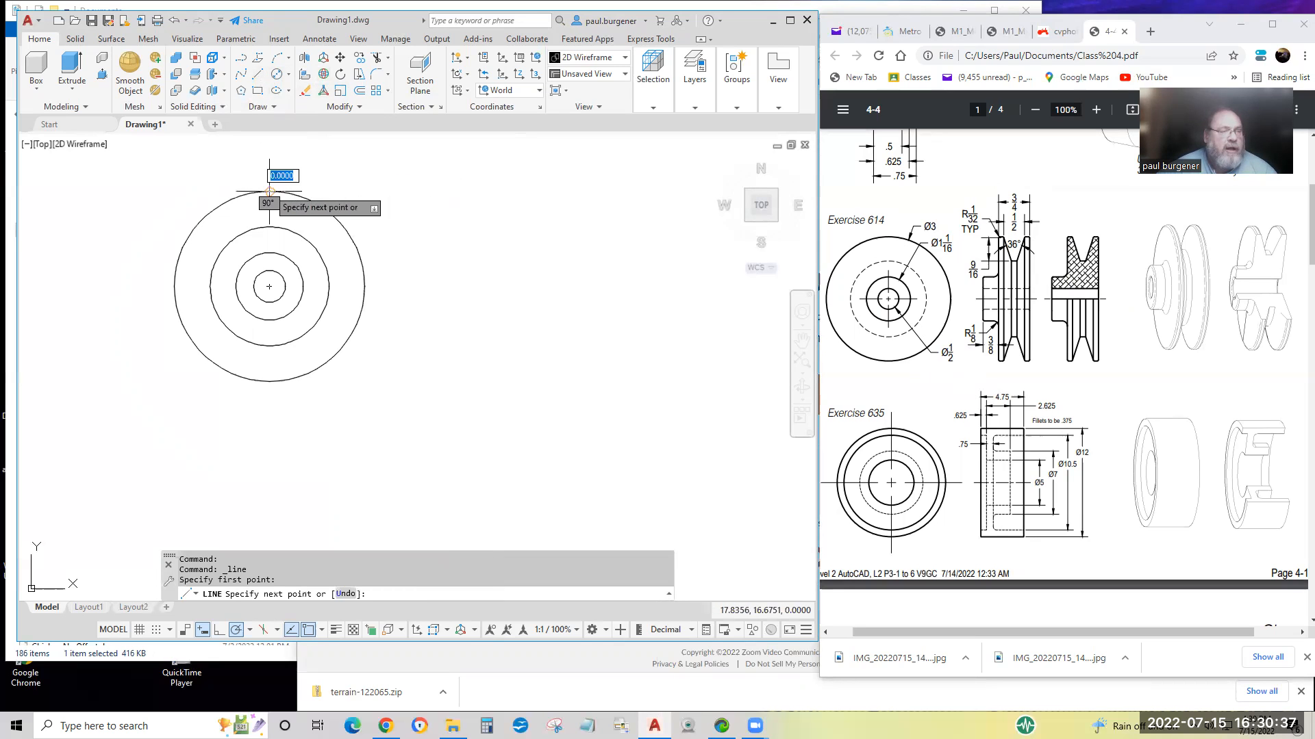
pyautogui.click(710, 192)
pyautogui.press('Return')
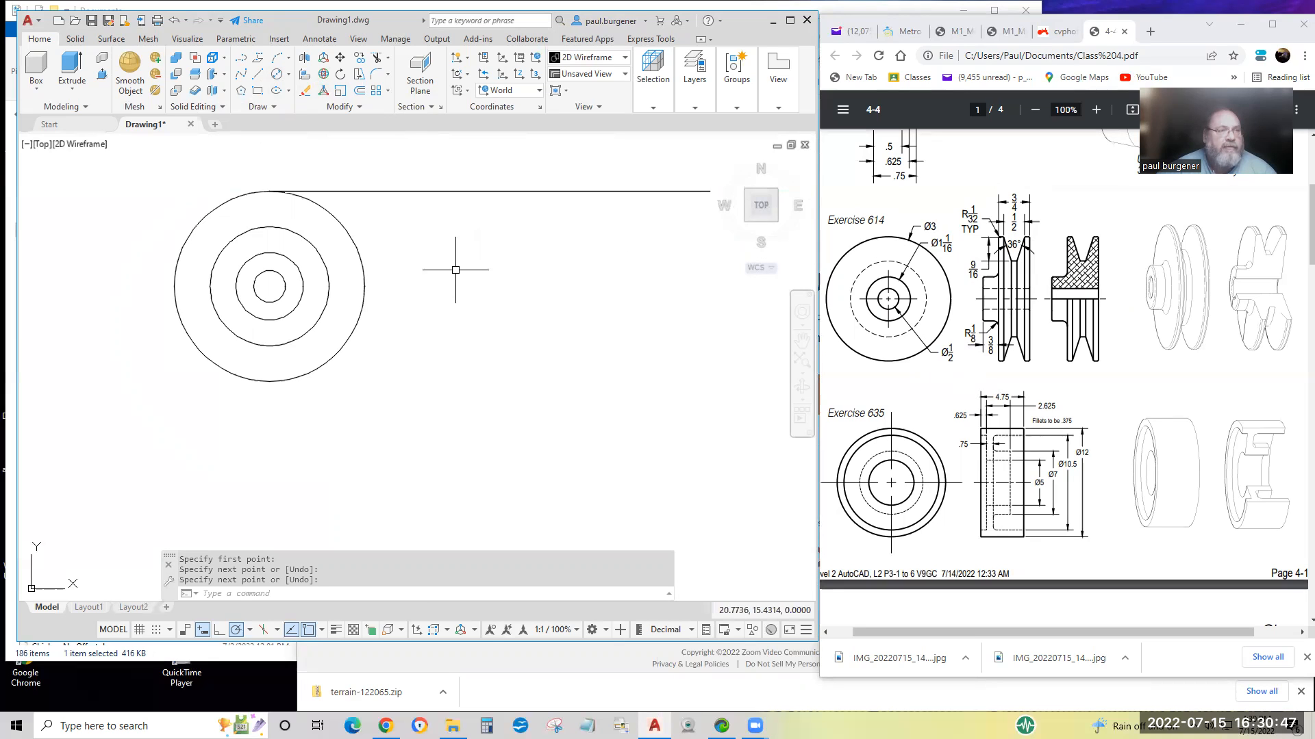
# Copy the projection line from the outer circle's top quadrant to the top quadrants of the three inner circles and to their center.
pyautogui.click(359, 73)
pyautogui.click(381, 192)
pyautogui.press('Return')
pyautogui.click(269, 191)
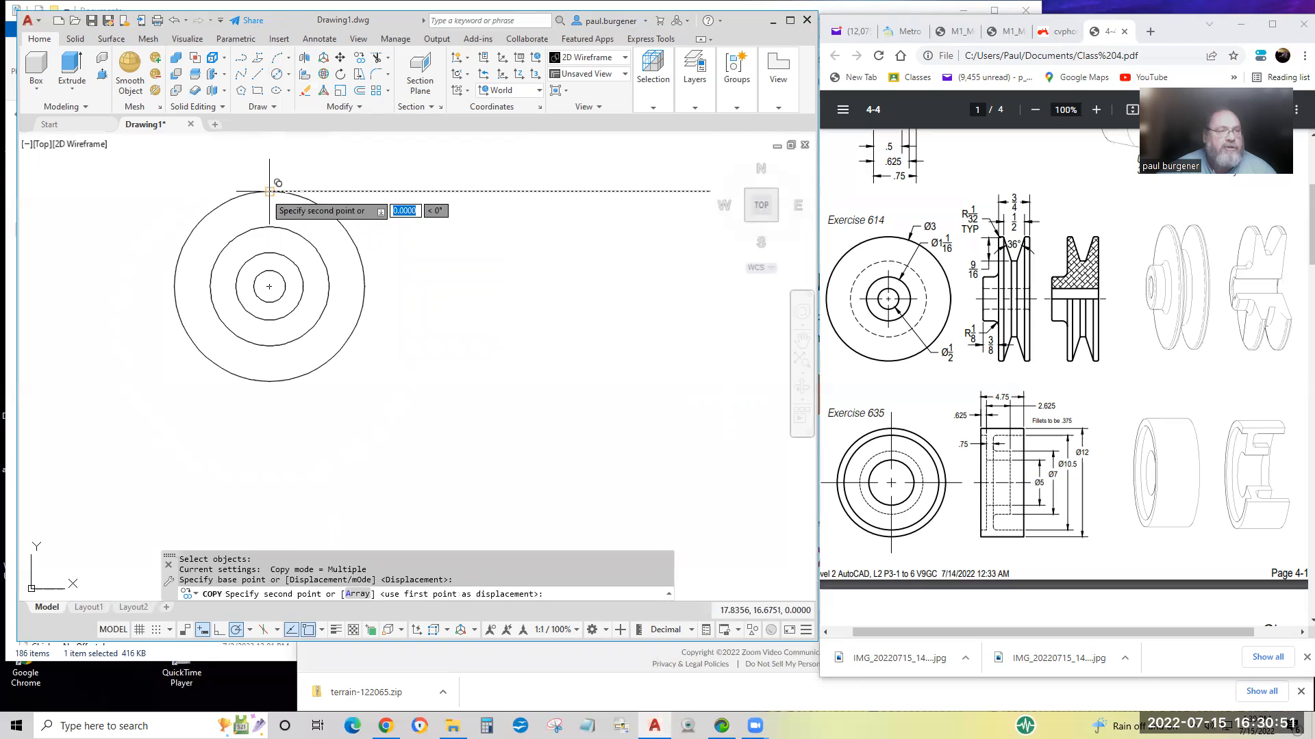
pyautogui.click(269, 226)
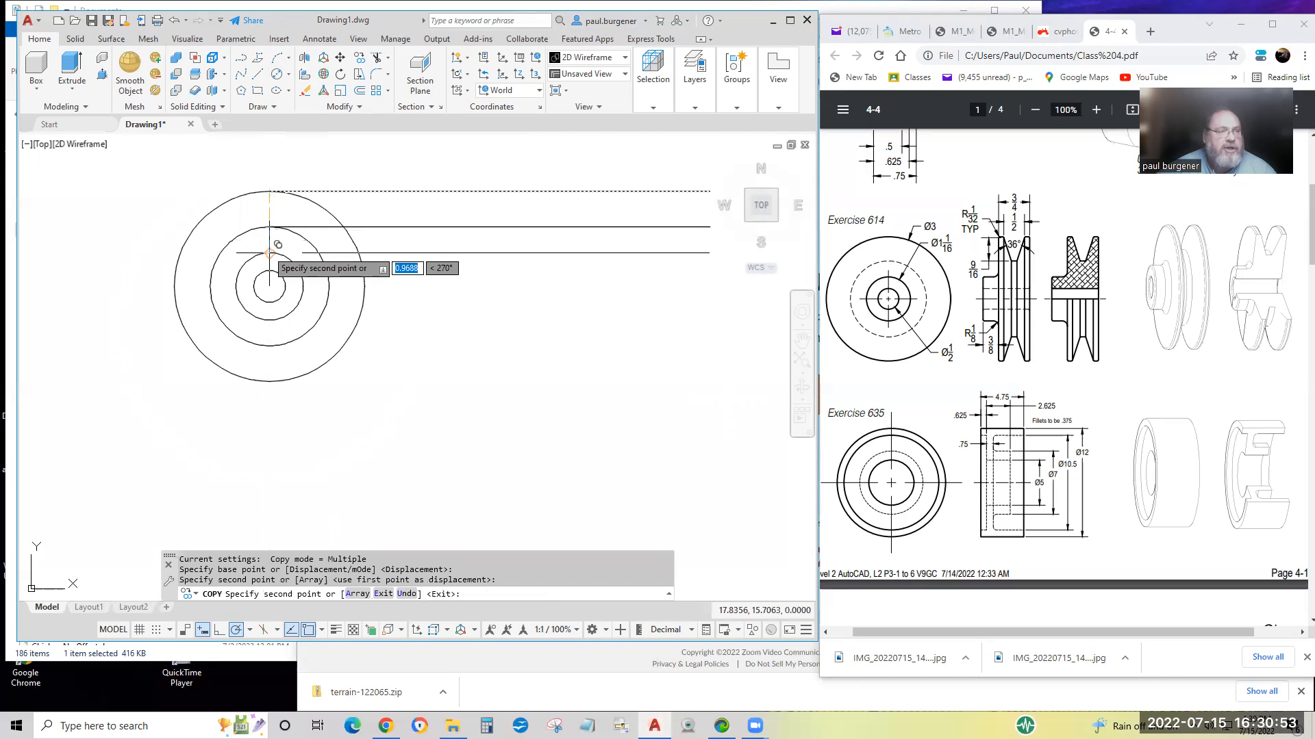
pyautogui.click(269, 252)
pyautogui.click(269, 269)
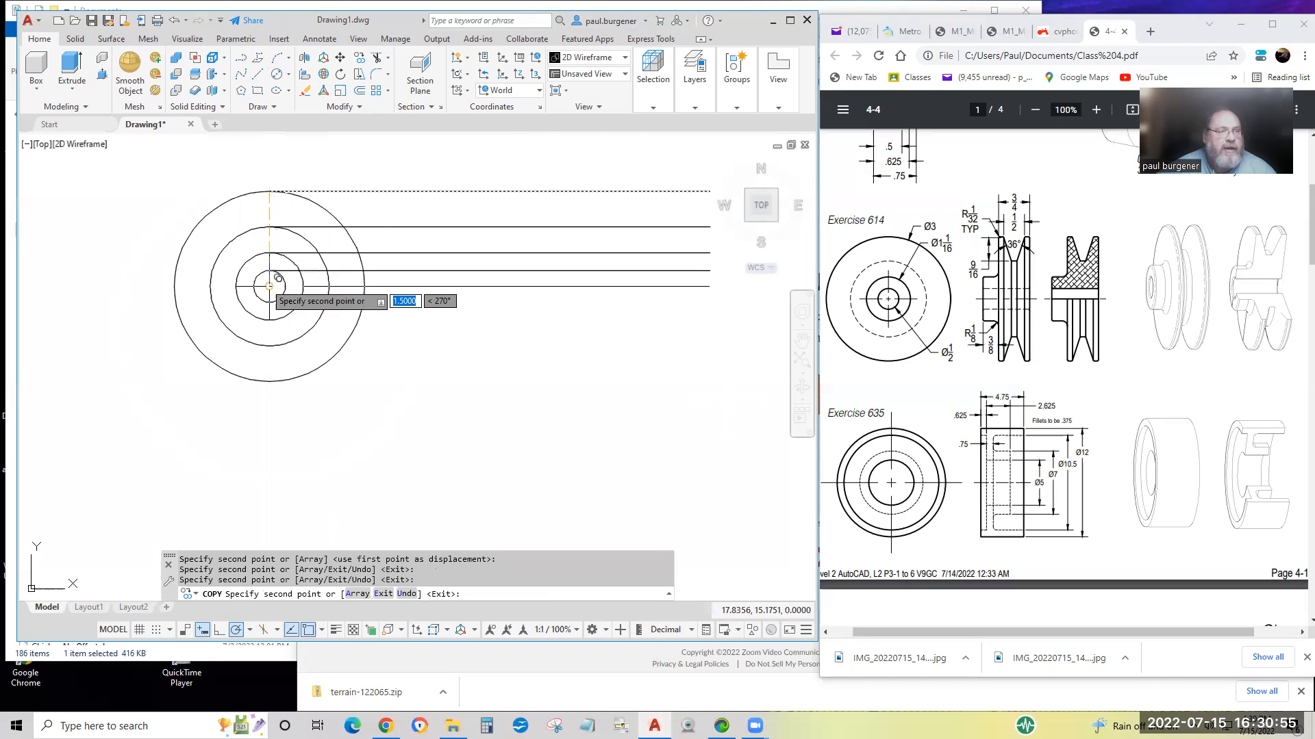
pyautogui.click(269, 286)
pyautogui.press('Return')
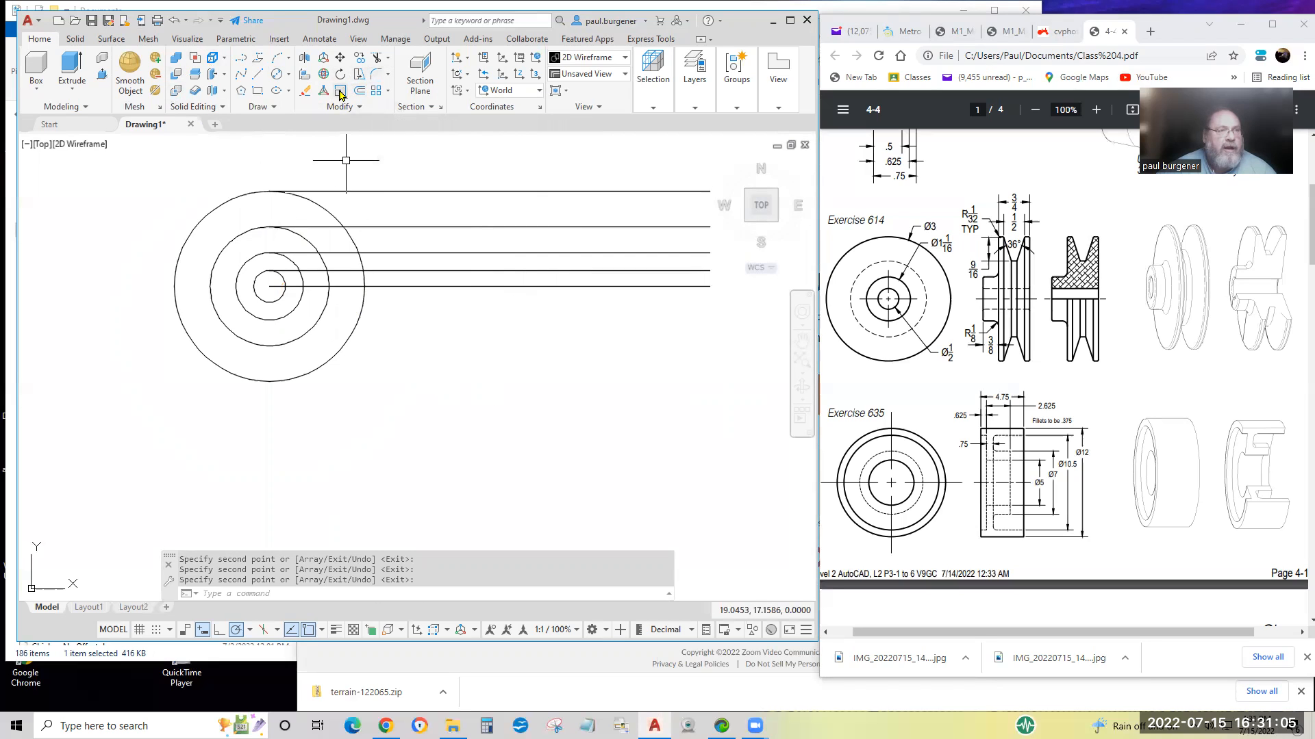
# Draw a vertical line crossing all five horizontal projection lines, as one edge of the pulley's side view.
pyautogui.click(258, 74)
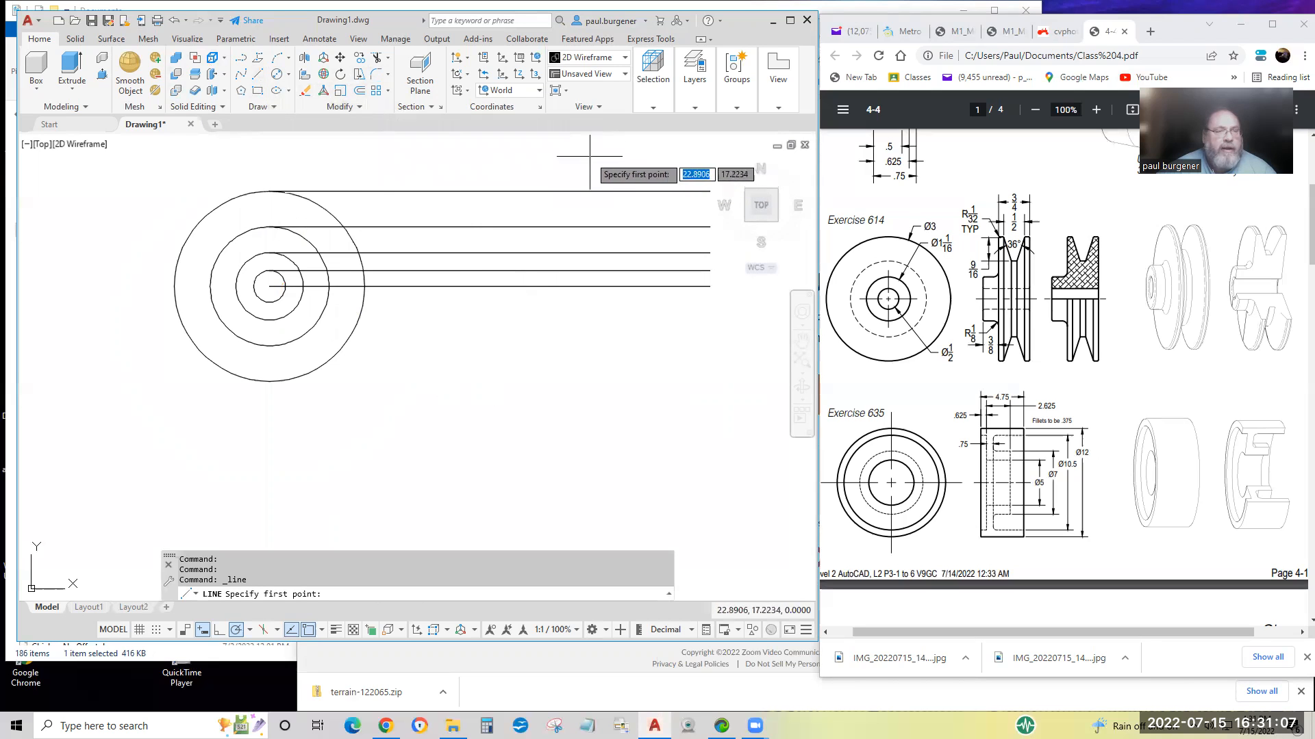
pyautogui.click(504, 165)
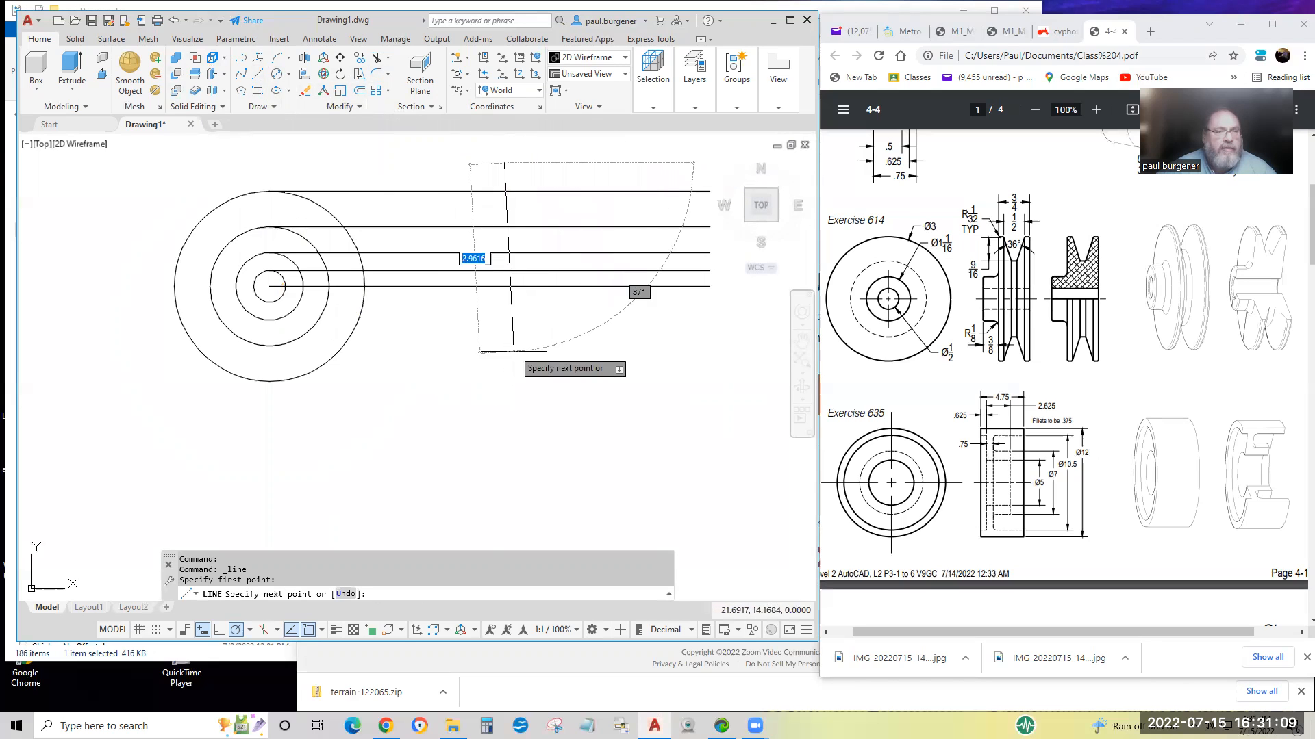
pyautogui.click(504, 318)
pyautogui.press('Return')
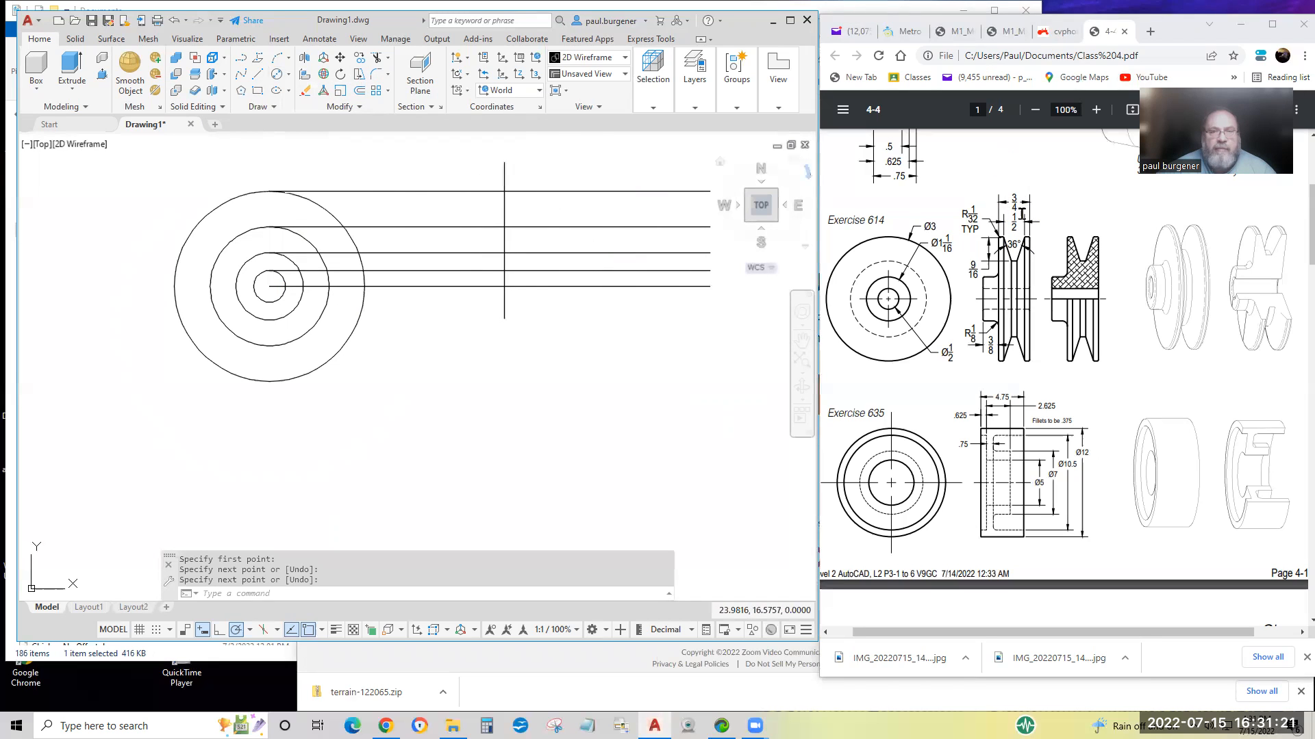
# Offset the vertical line .75 toward the circles to set the overall rim width.
pyautogui.click(358, 91)
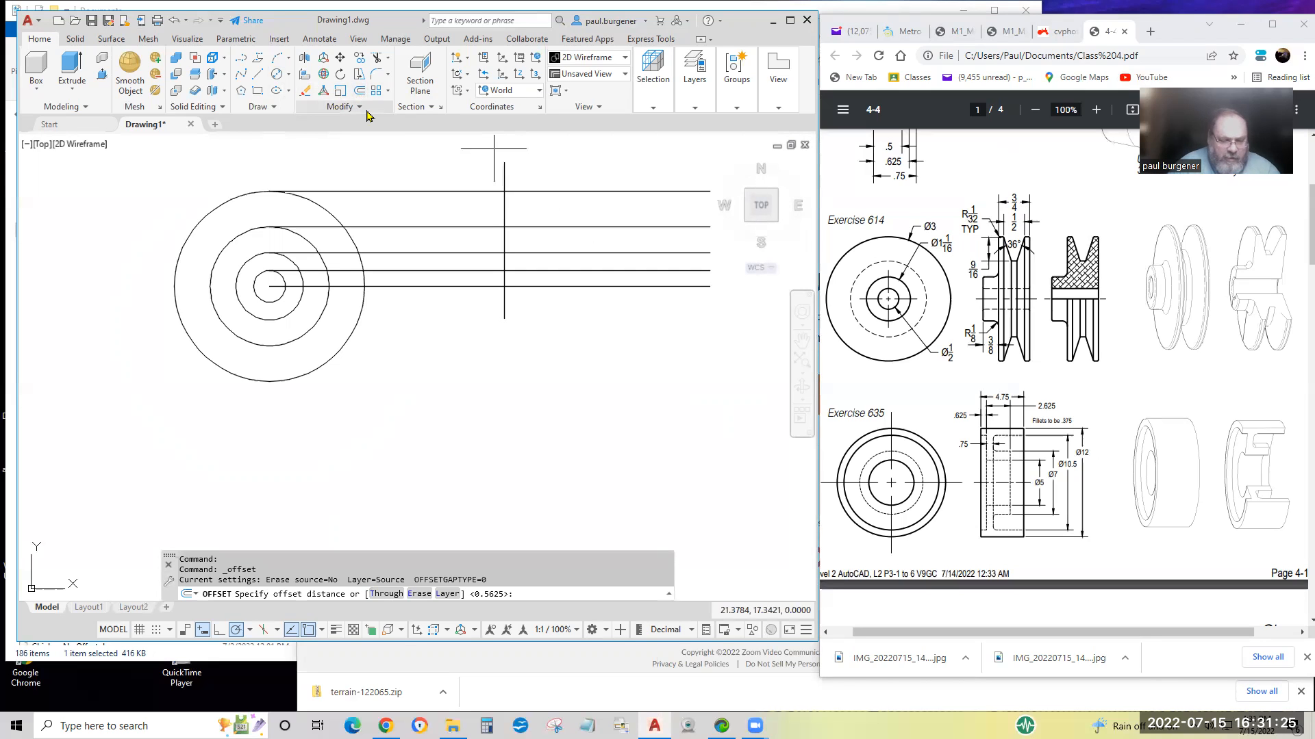
pyautogui.write(',7')
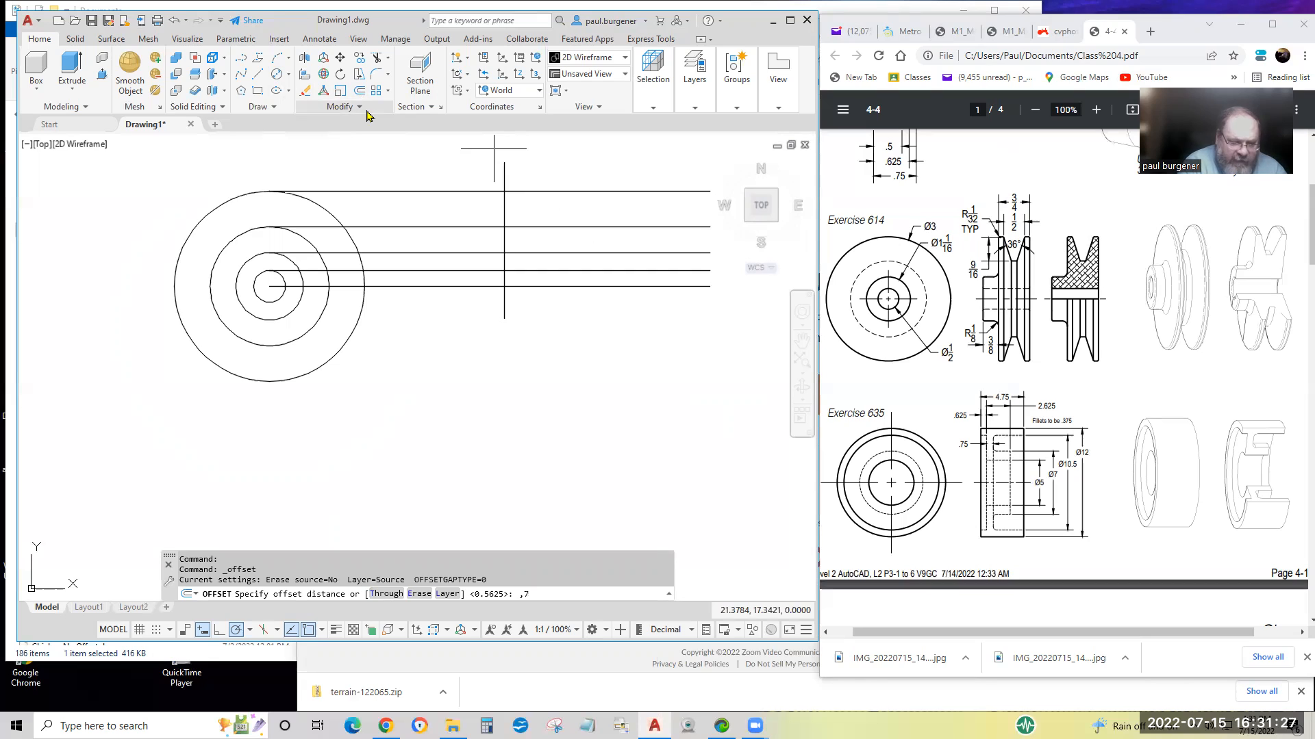
pyautogui.write('5')
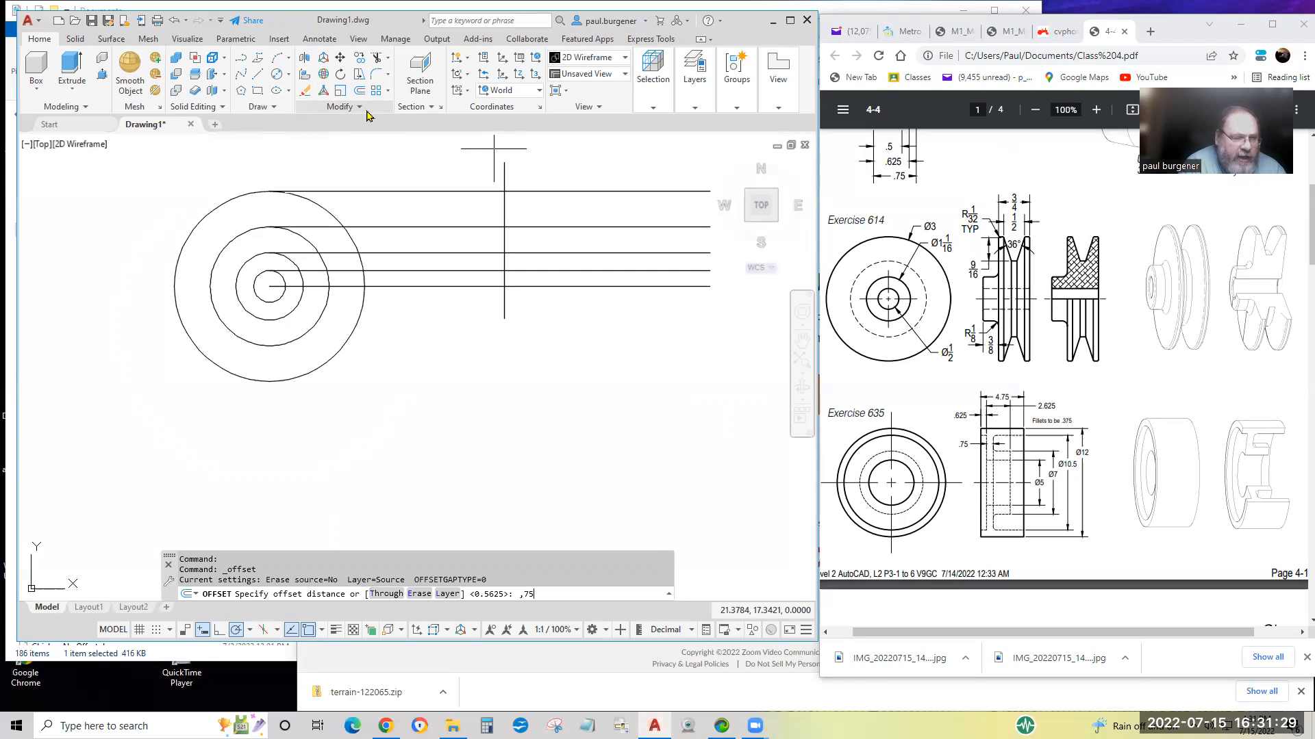
pyautogui.press('BackSpace')
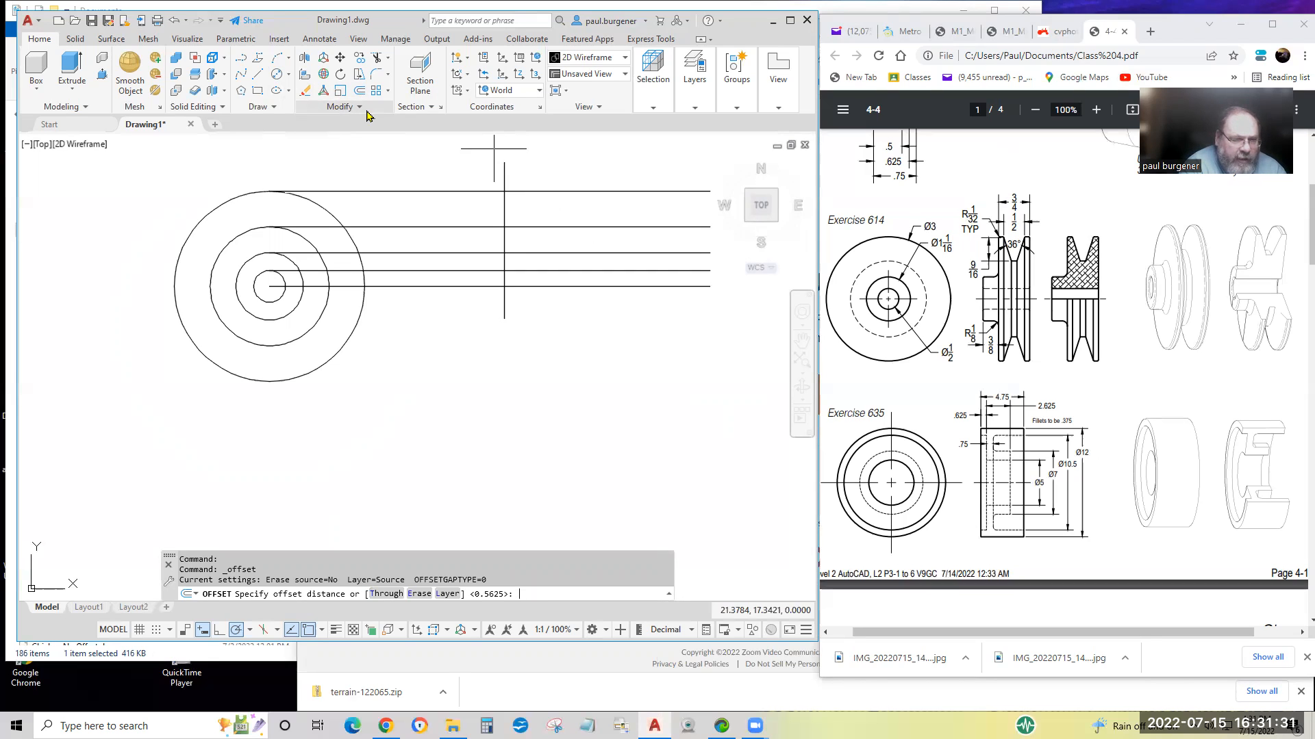
pyautogui.write('5')
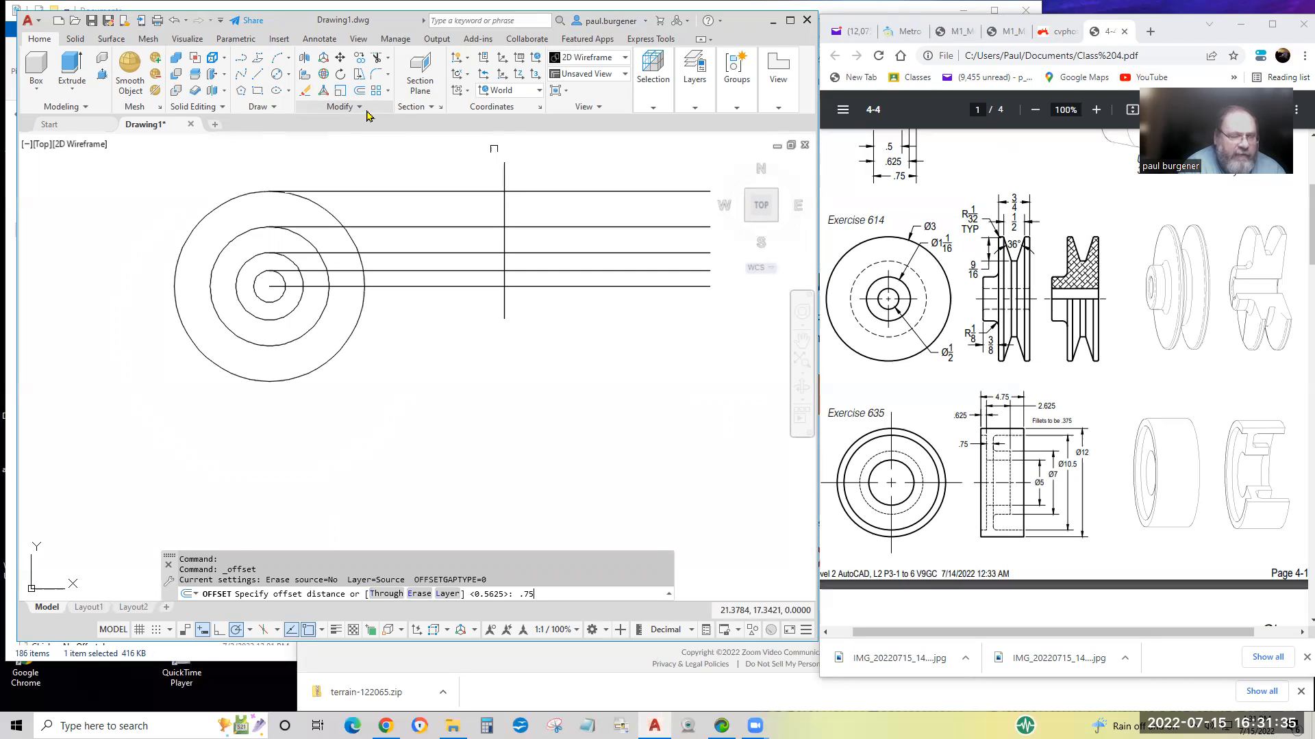
pyautogui.press('Return')
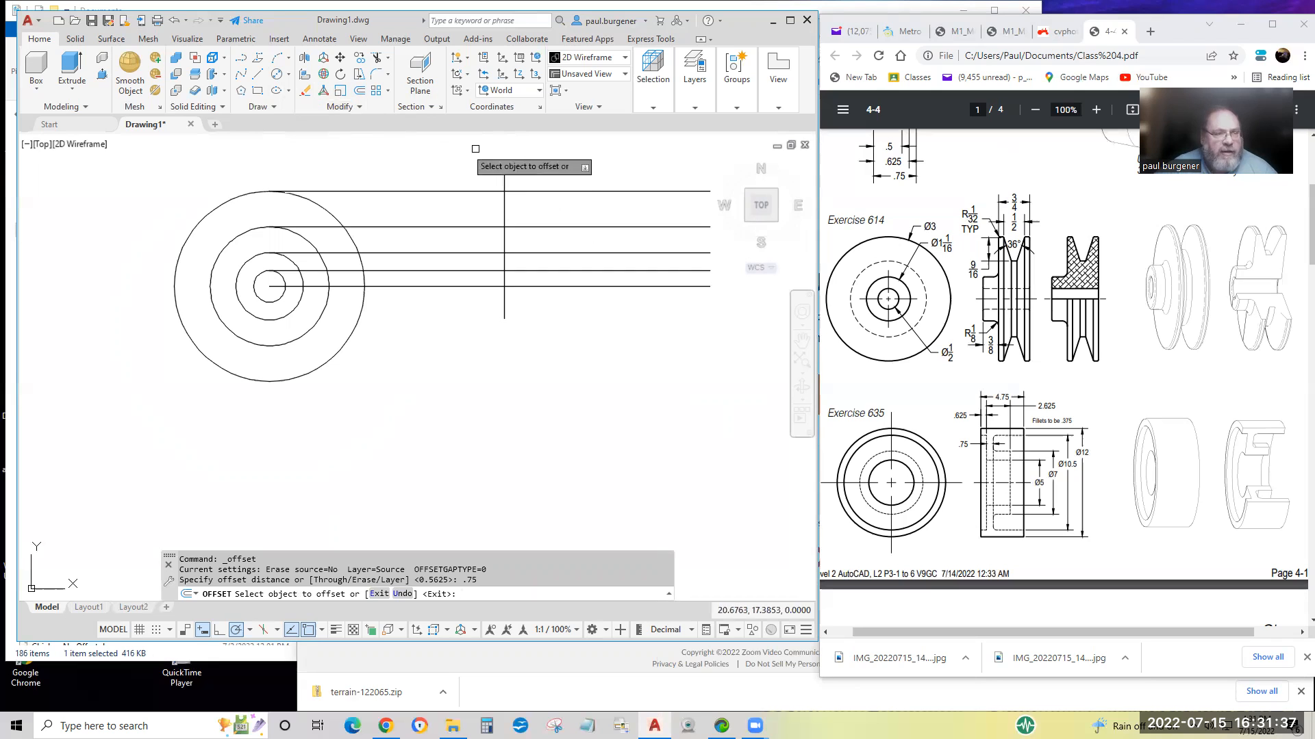
pyautogui.click(504, 176)
pyautogui.click(424, 178)
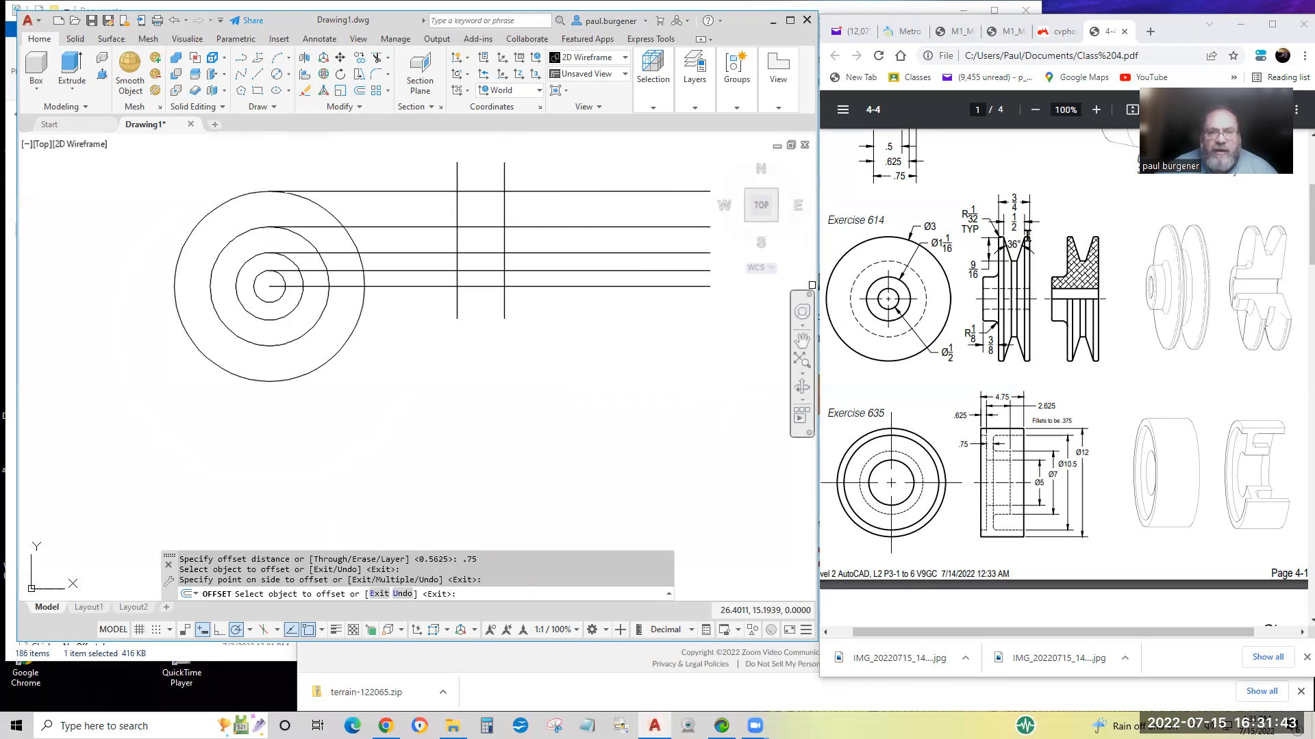
# Draw a horizontal line connecting the upper endpoints of the two vertical rim lines.
pyautogui.scroll(3, 1012, 220)
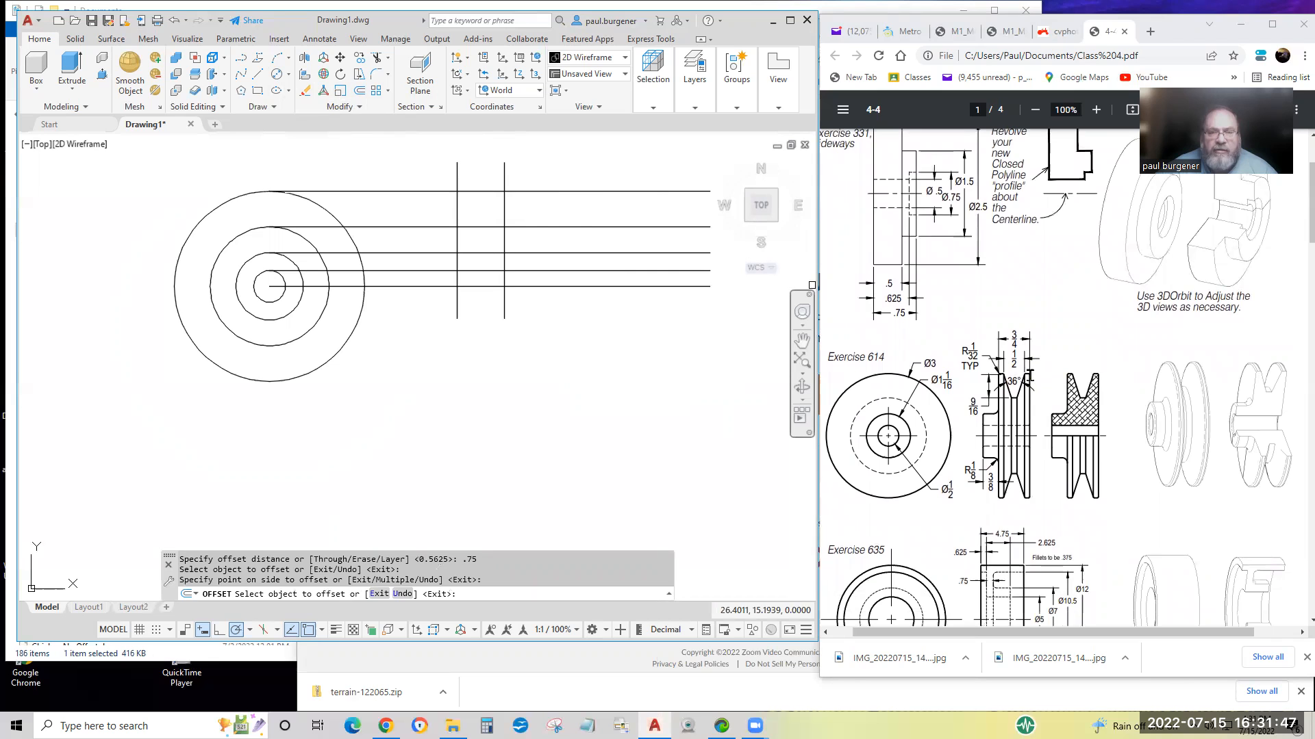
pyautogui.scroll(-3, 1036, 410)
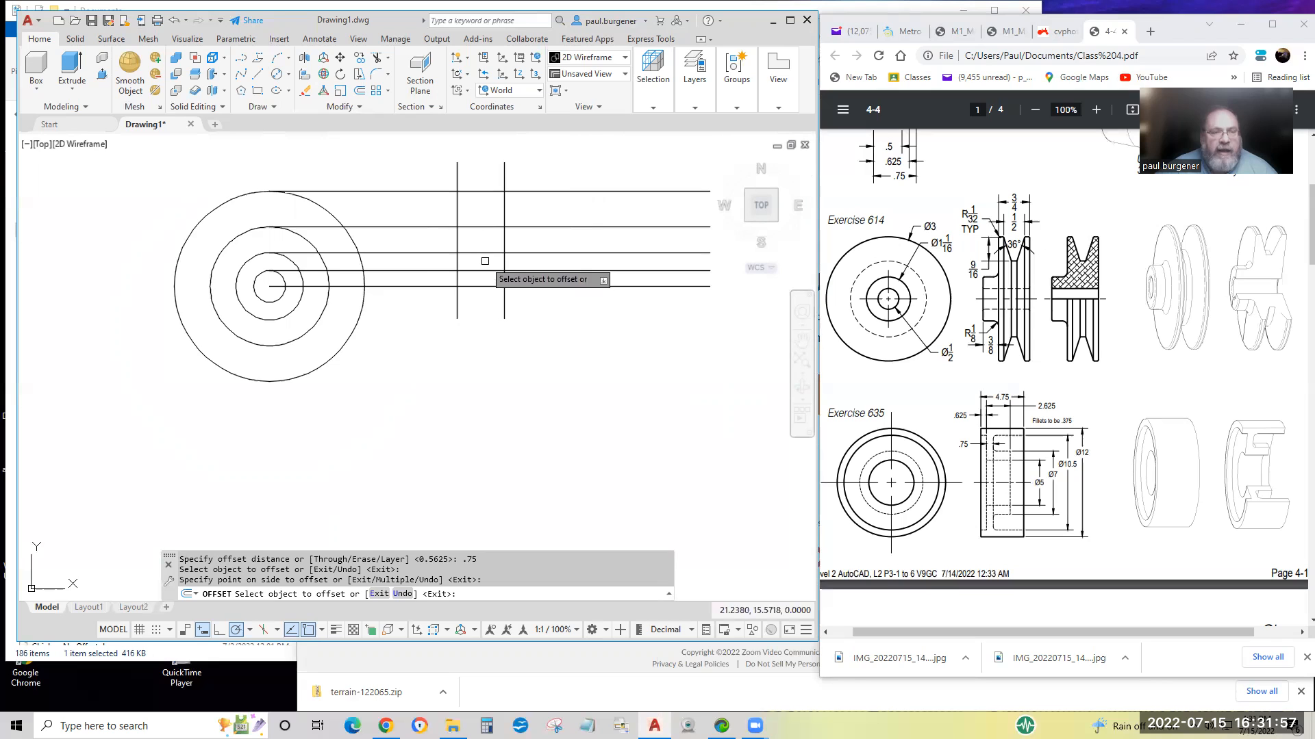
pyautogui.moveTo(489, 271); pyautogui.dragTo(511, 355, button='middle')
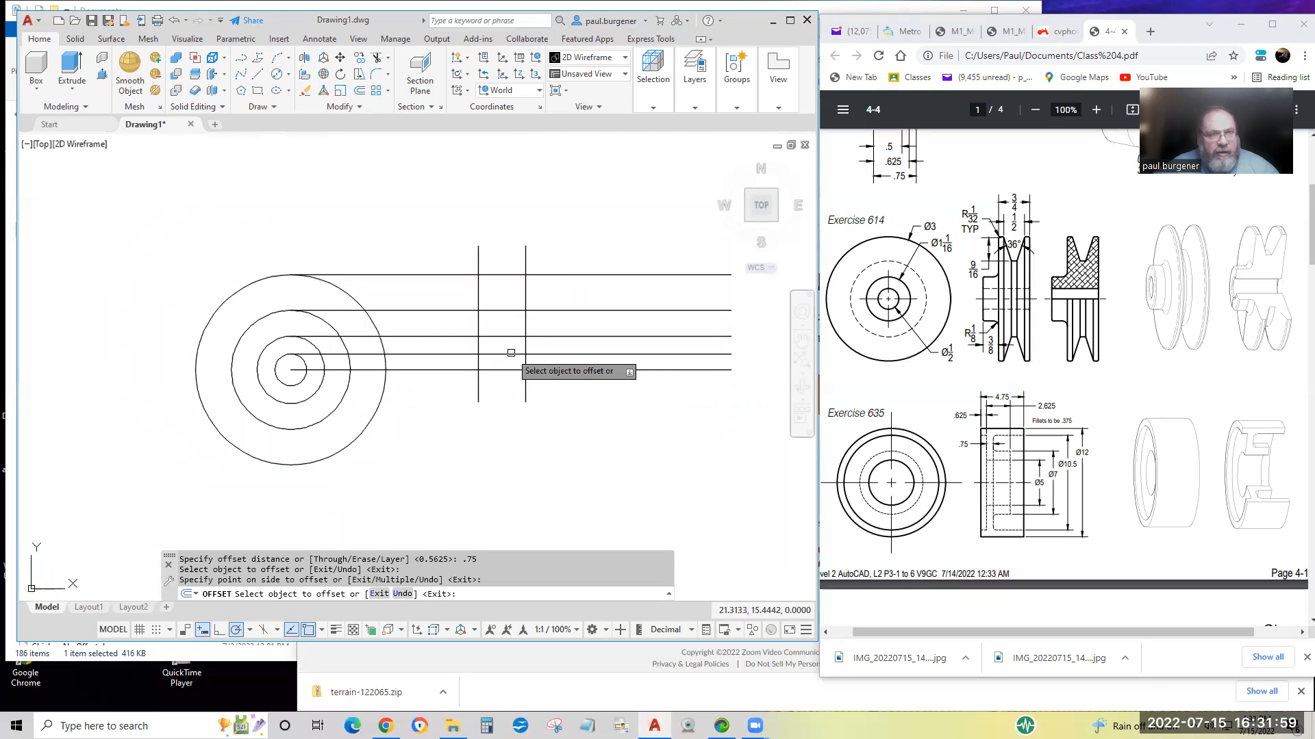
pyautogui.click(259, 75)
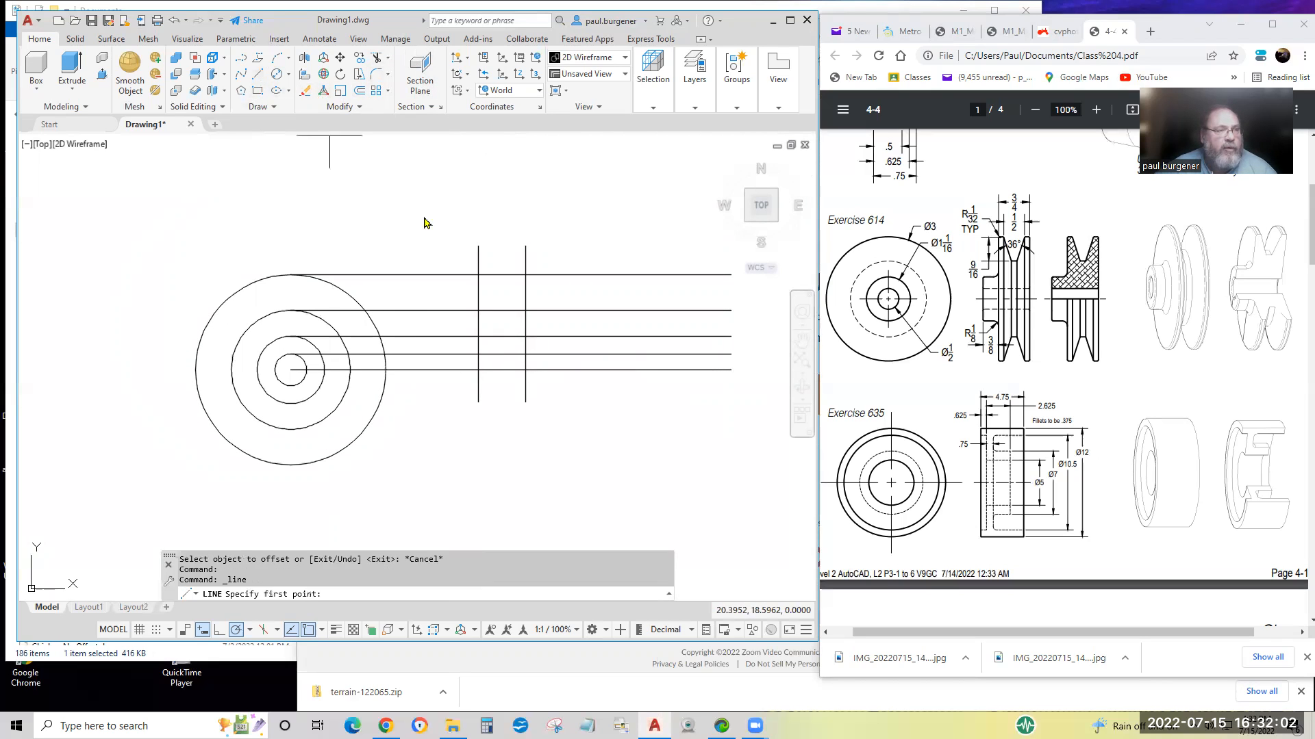
pyautogui.click(478, 245)
pyautogui.click(525, 245)
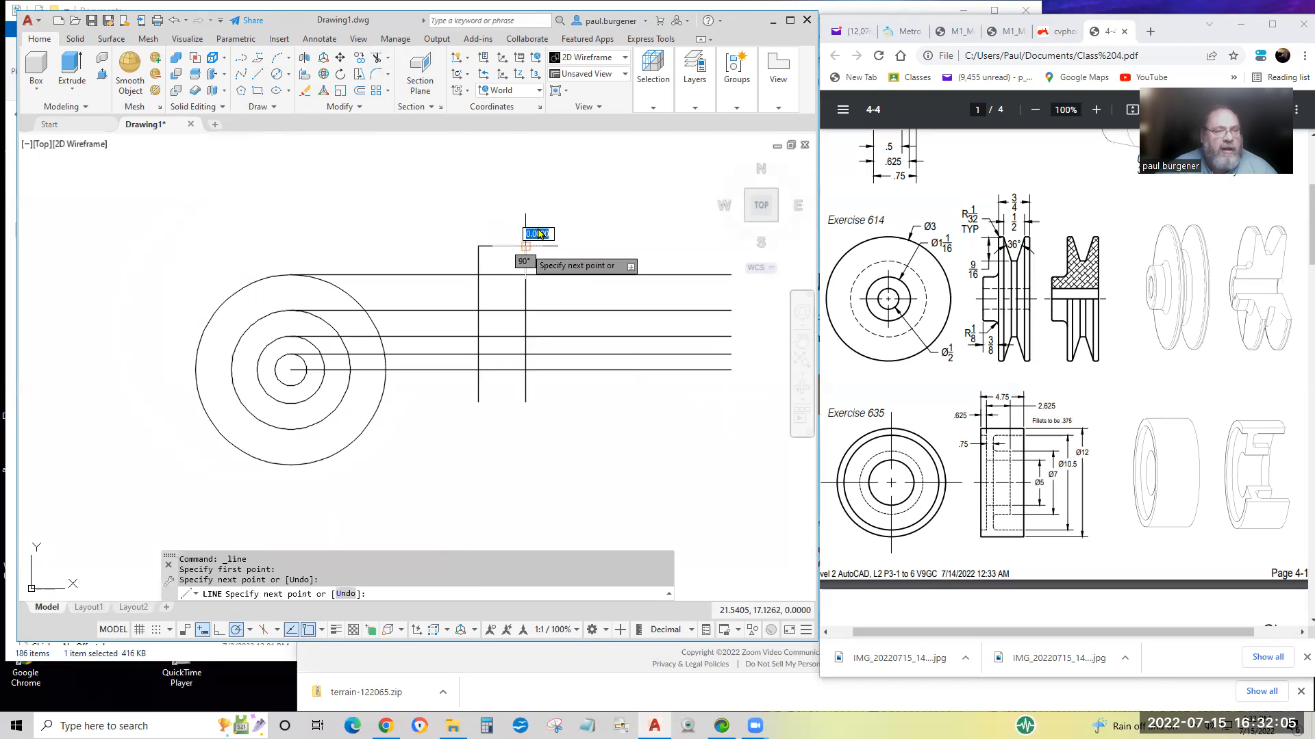
pyautogui.press('Return')
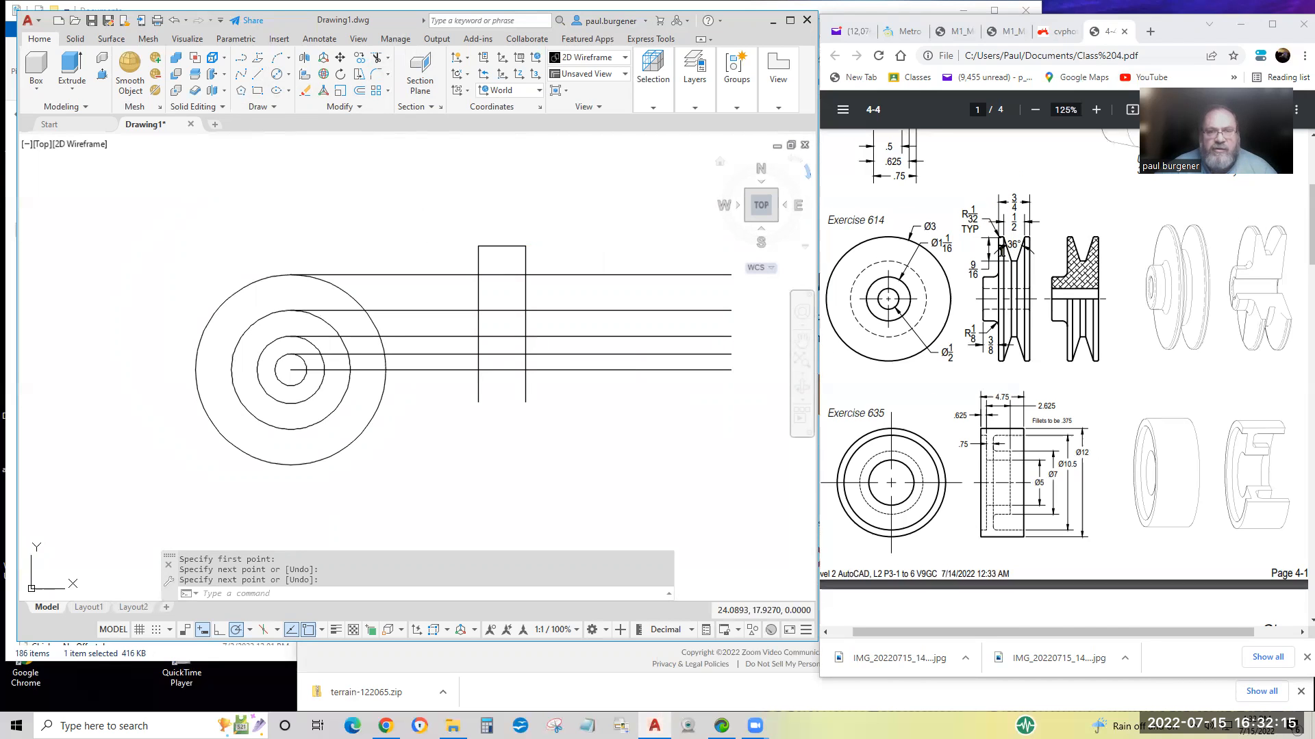
# Enlarge the Exercise 614 side view in the reference PDF and draw a .5 horizontal line above the rim outline.
pyautogui.keyDown('ctrl'); pyautogui.scroll(5, 1001, 252); pyautogui.keyUp('ctrl')
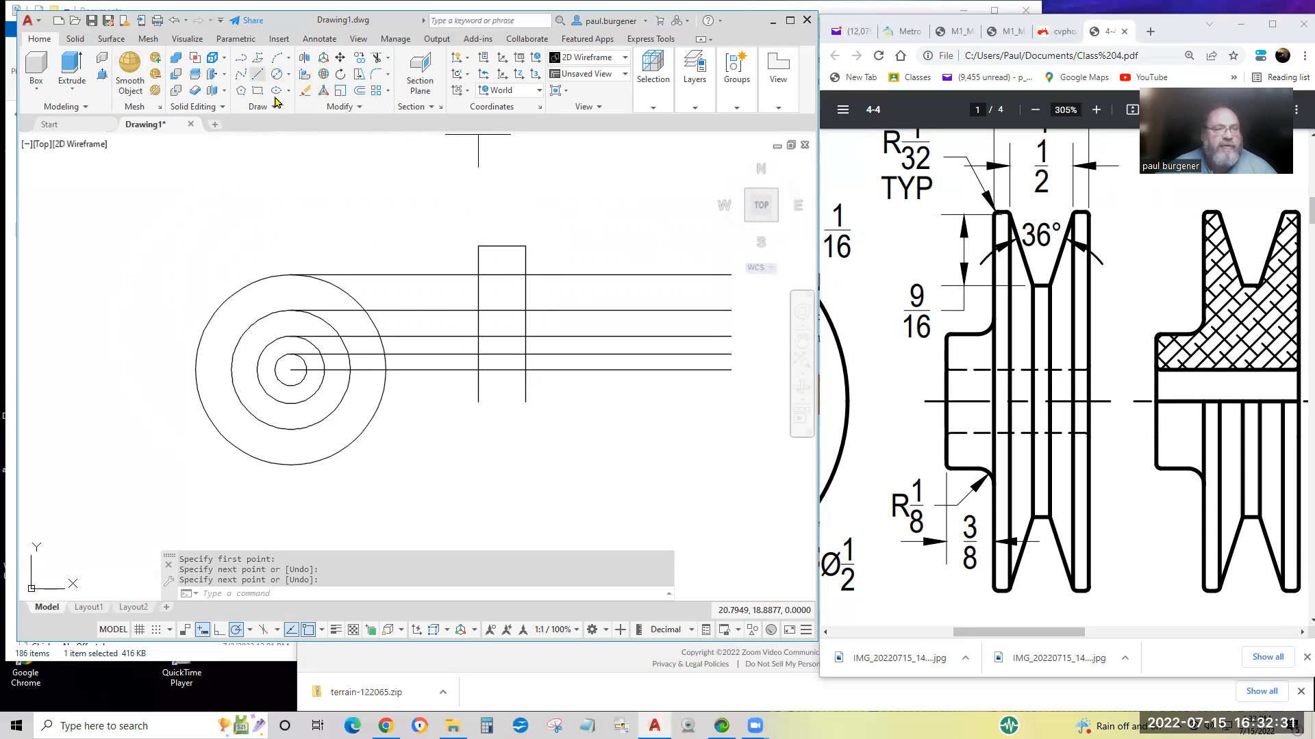
pyautogui.click(257, 74)
pyautogui.click(490, 190)
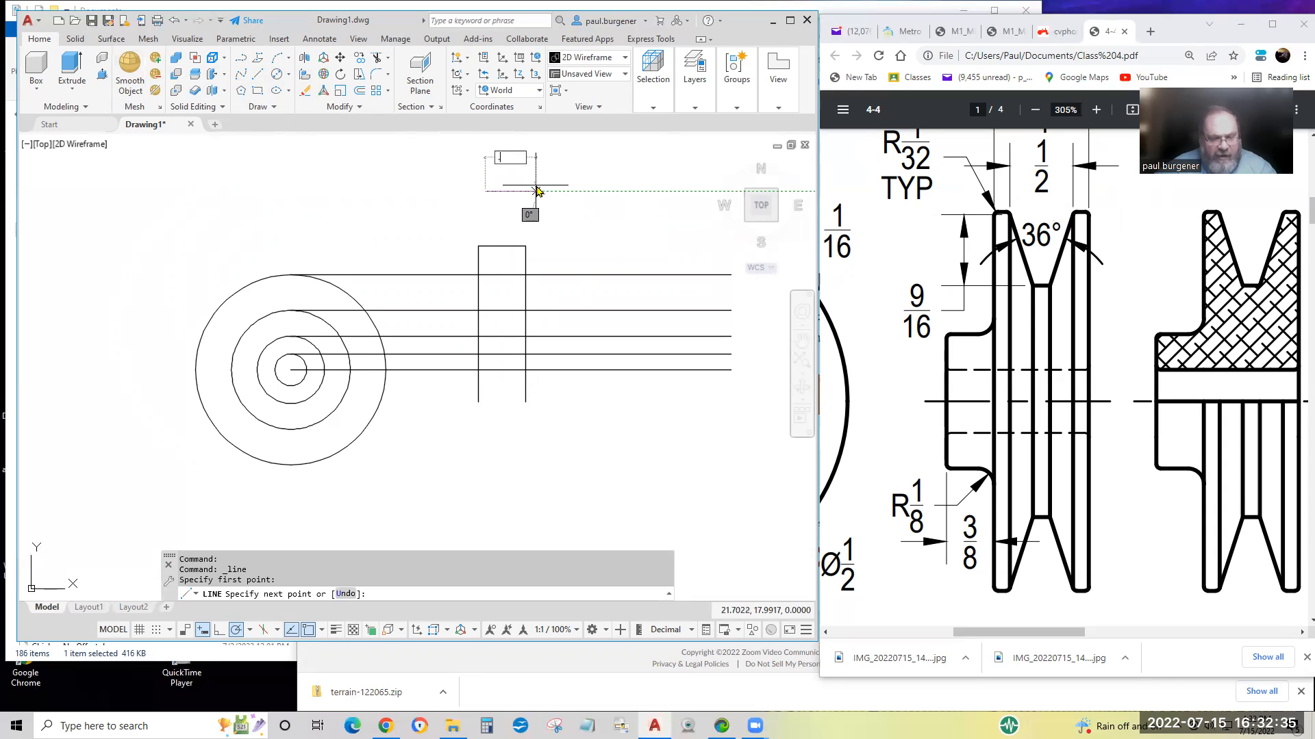
pyautogui.write('.5')
pyautogui.press('Return')
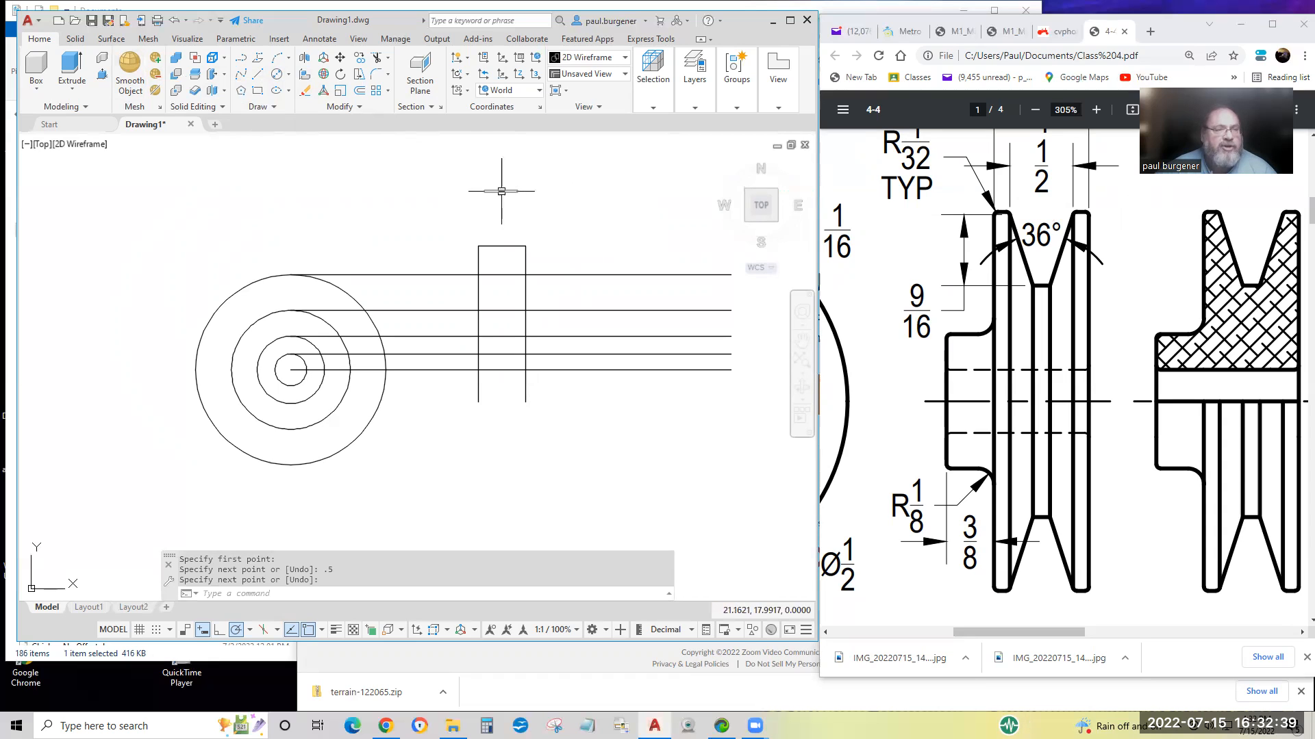
# Move the .5 line by its midpoint onto the midpoint of the line joining the two rim edges.
pyautogui.click(341, 59)
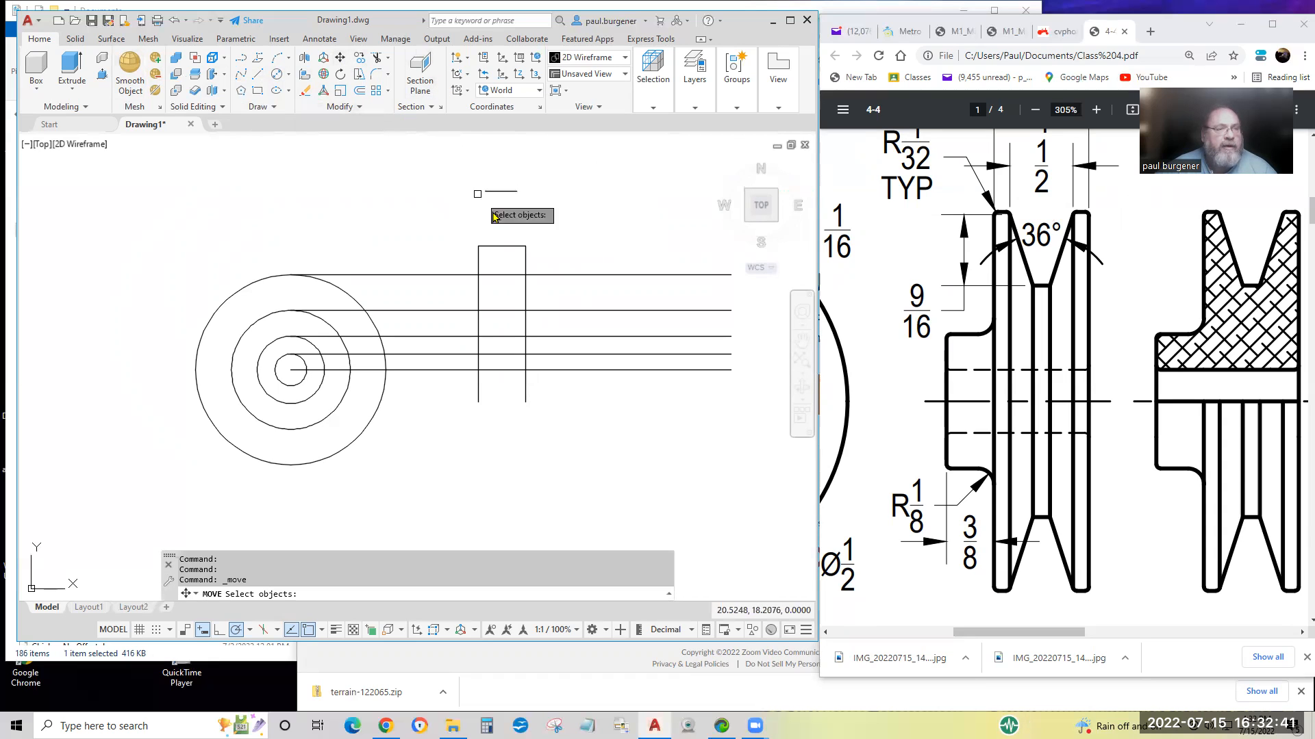
pyautogui.click(500, 191)
pyautogui.press('Return')
pyautogui.click(500, 191)
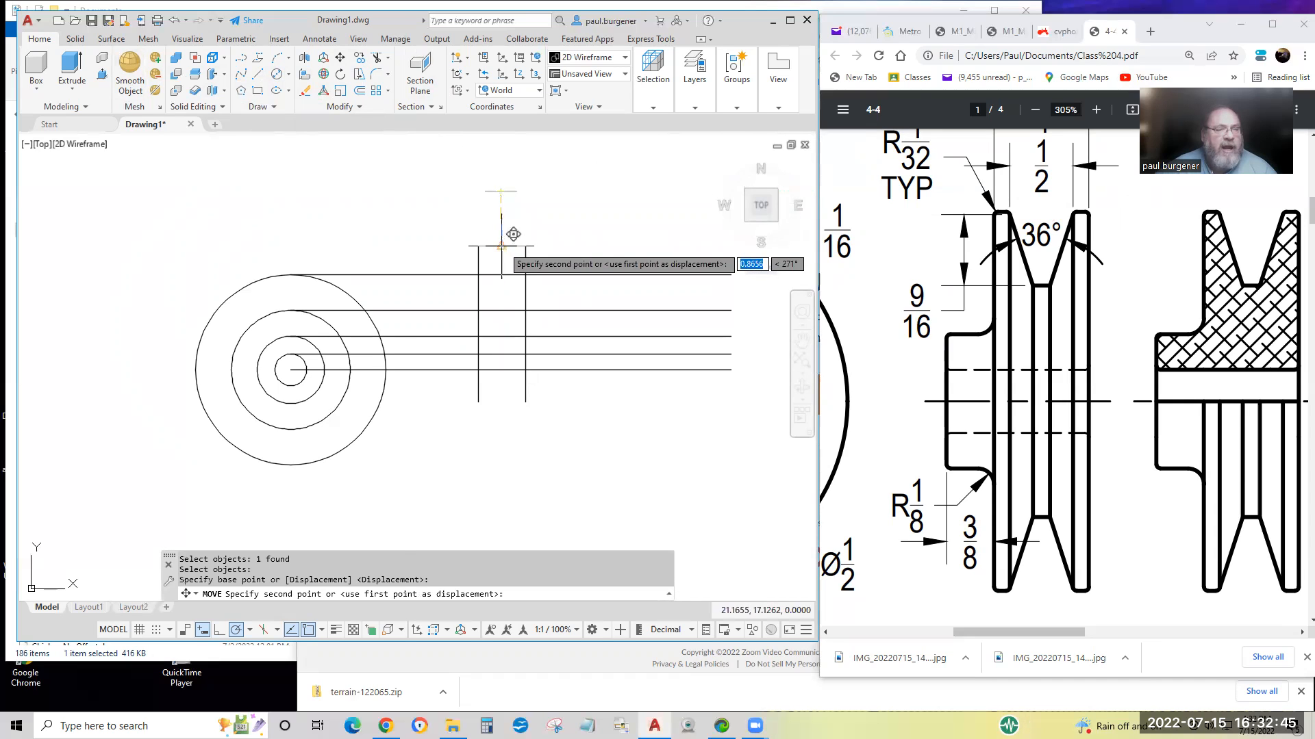
pyautogui.click(513, 234)
pyautogui.press('Return')
pyautogui.click(481, 230)
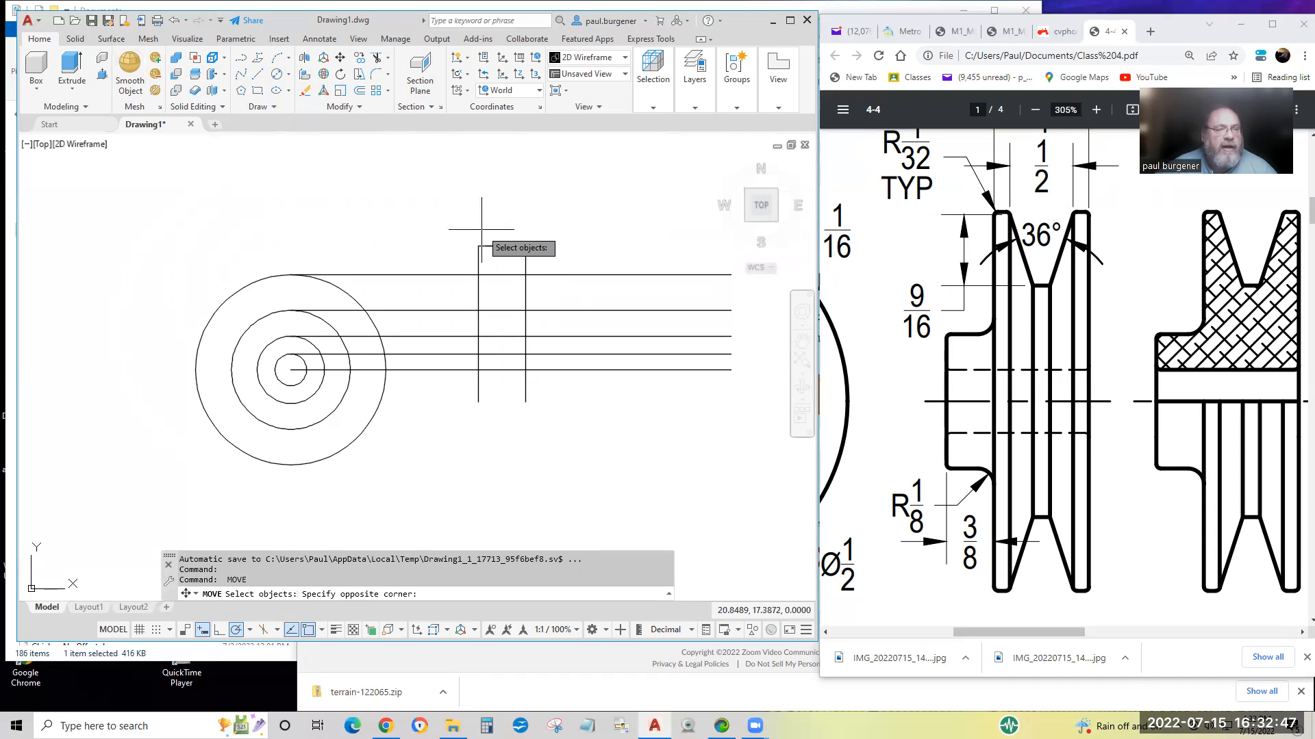
pyautogui.click(528, 263)
pyautogui.press('Escape')
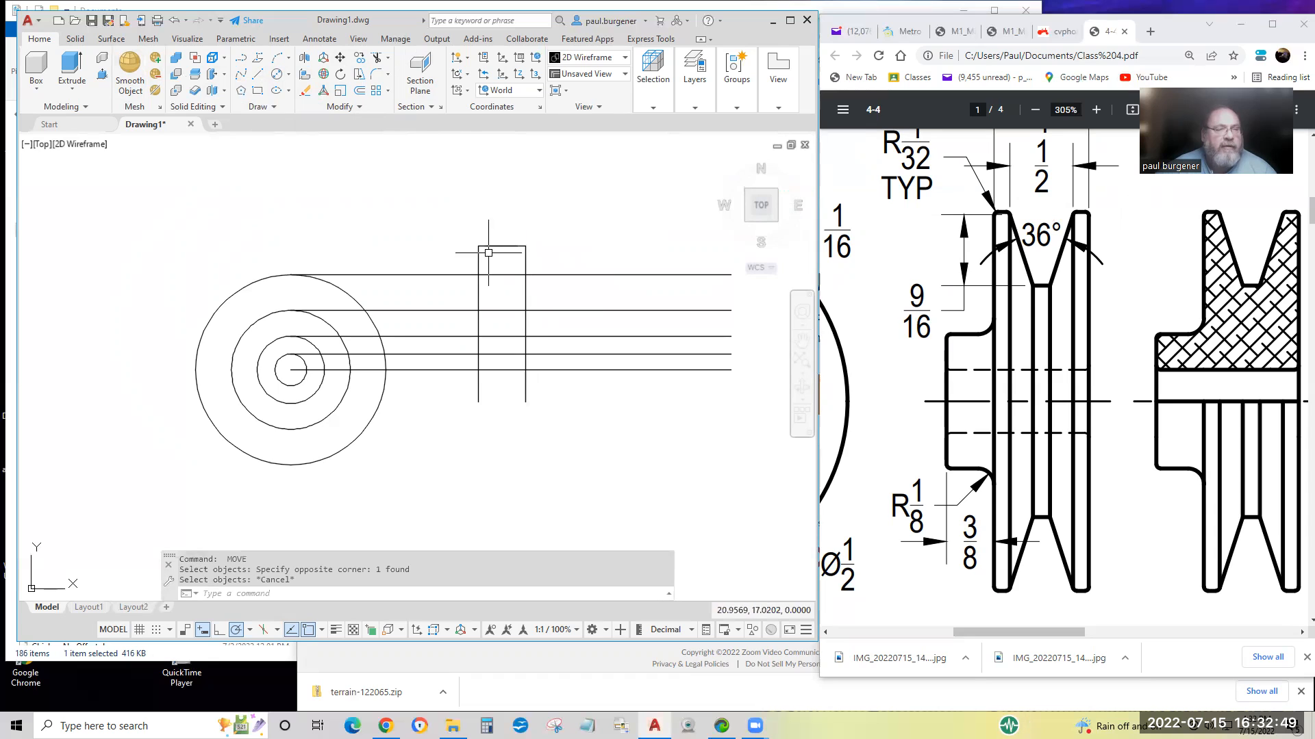
# Check the length and placement of the centered groove-width line on the rim's upper connecting line.
pyautogui.click(502, 246)
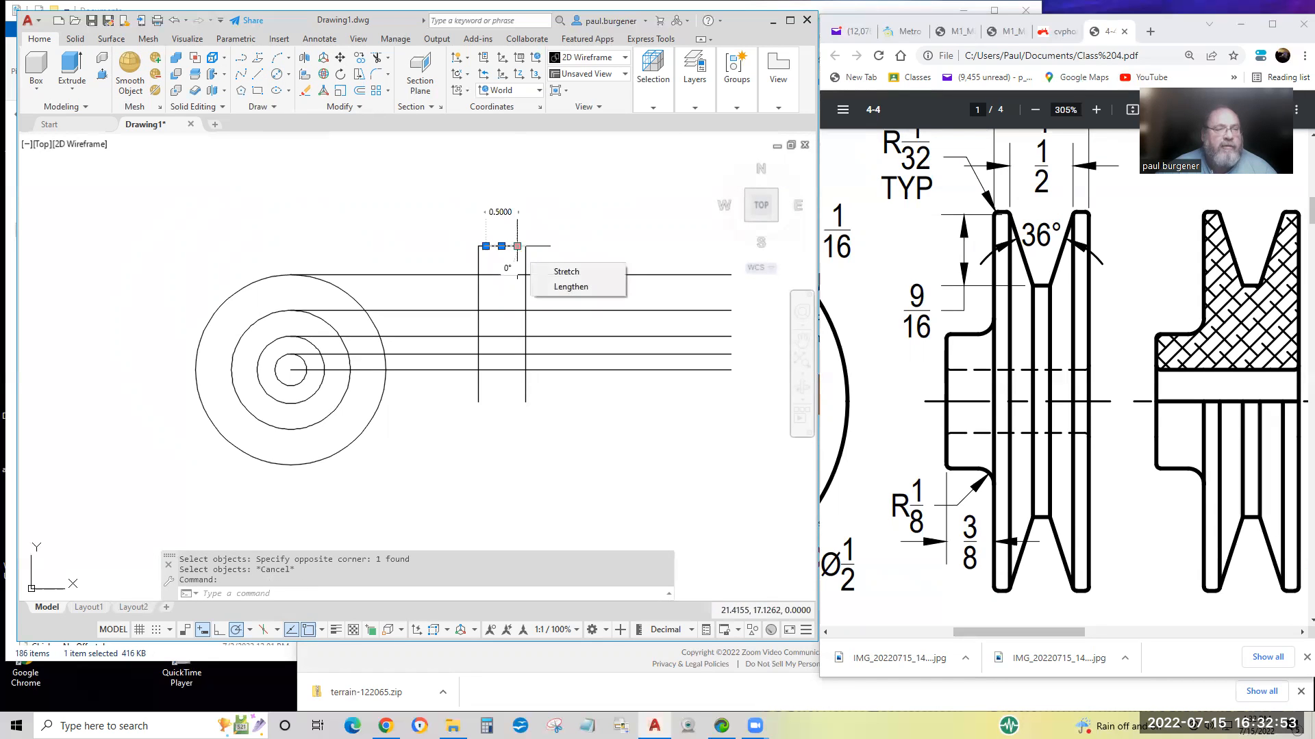
pyautogui.moveTo(518, 248)
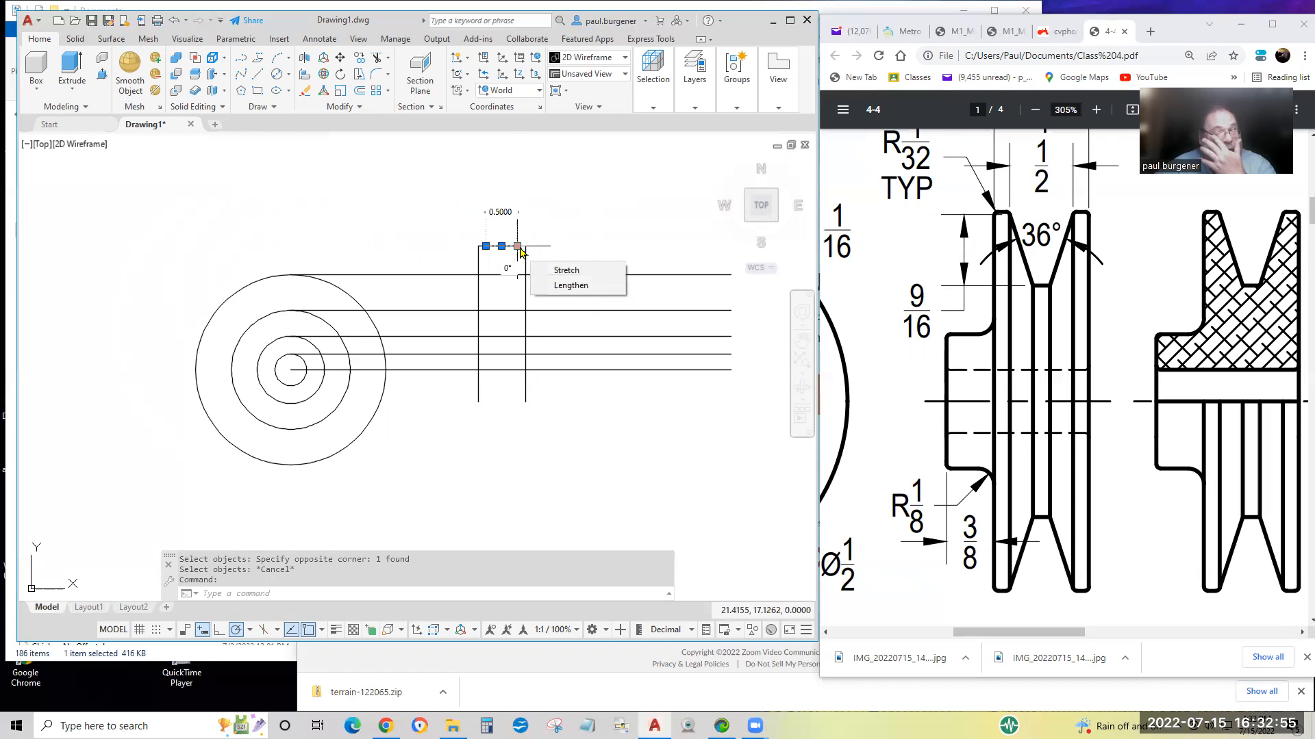
pyautogui.press('Escape')
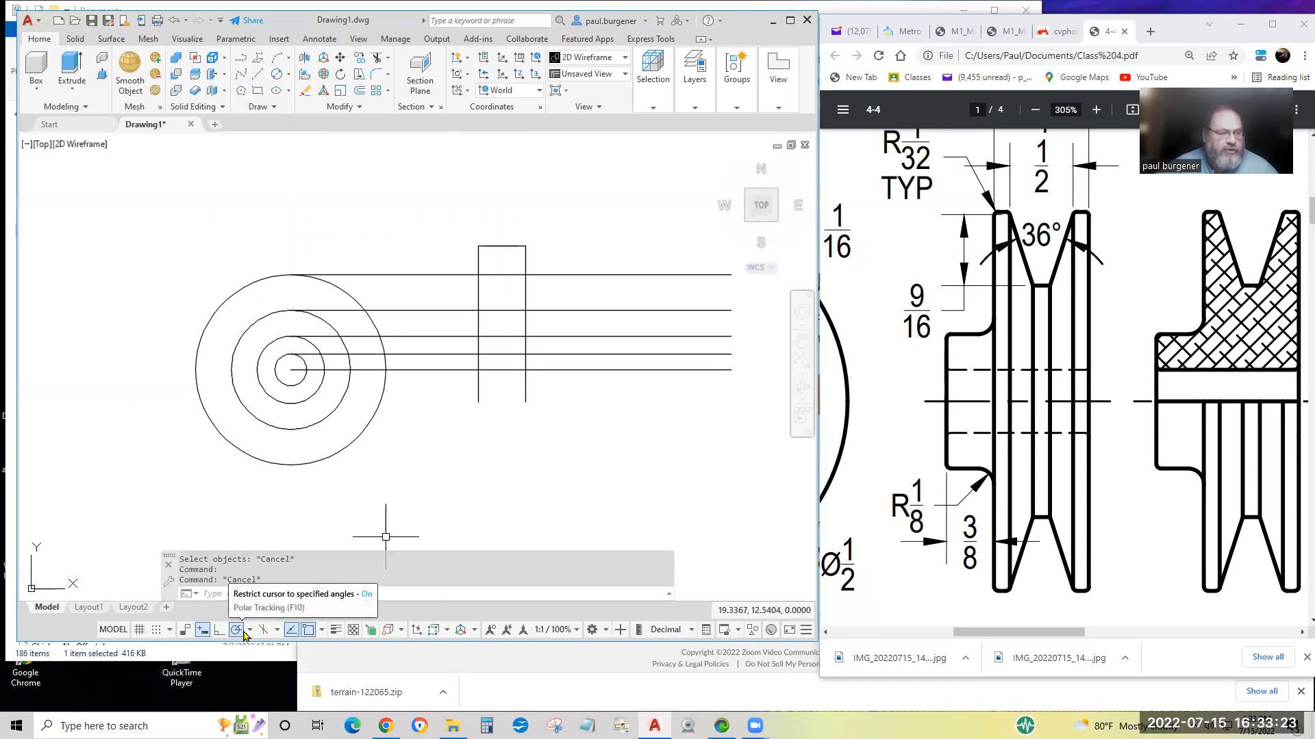
# Draw a vertical line from the left endpoint of the .5 line down past the groove-depth projection line.
pyautogui.click(260, 75)
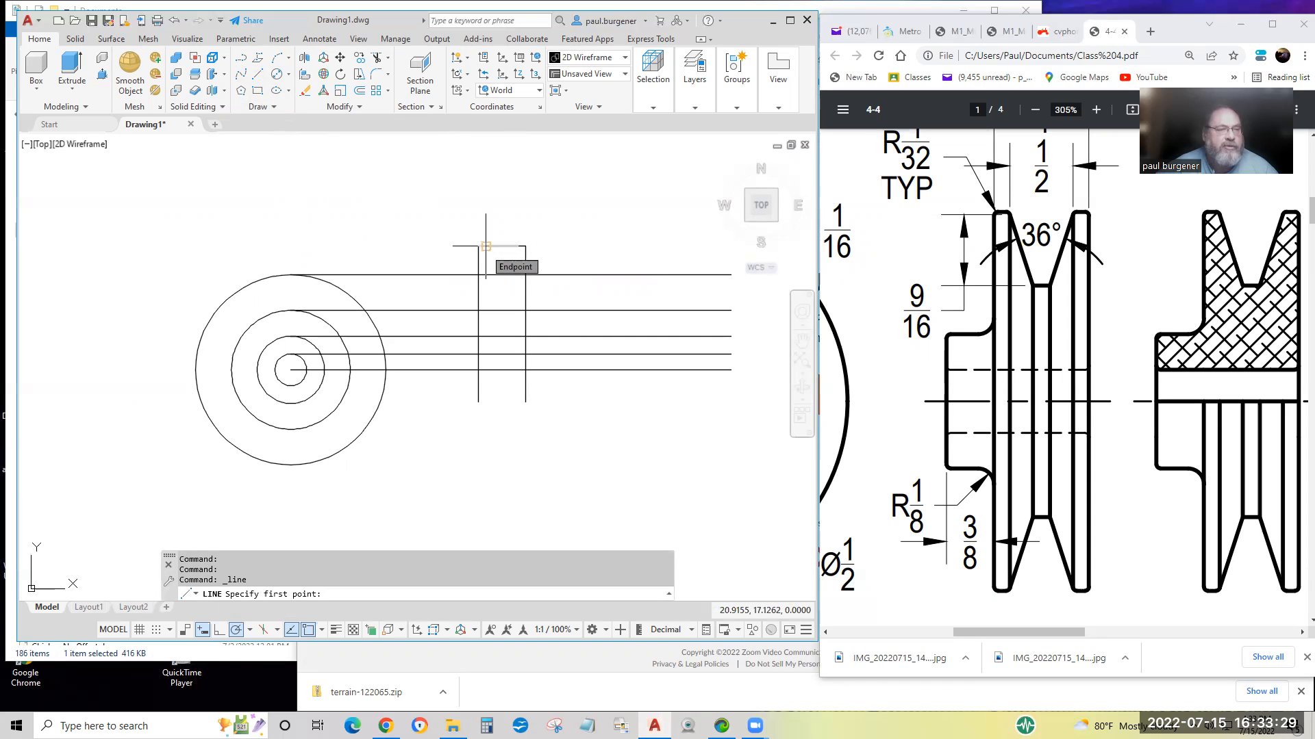
pyautogui.click(486, 245)
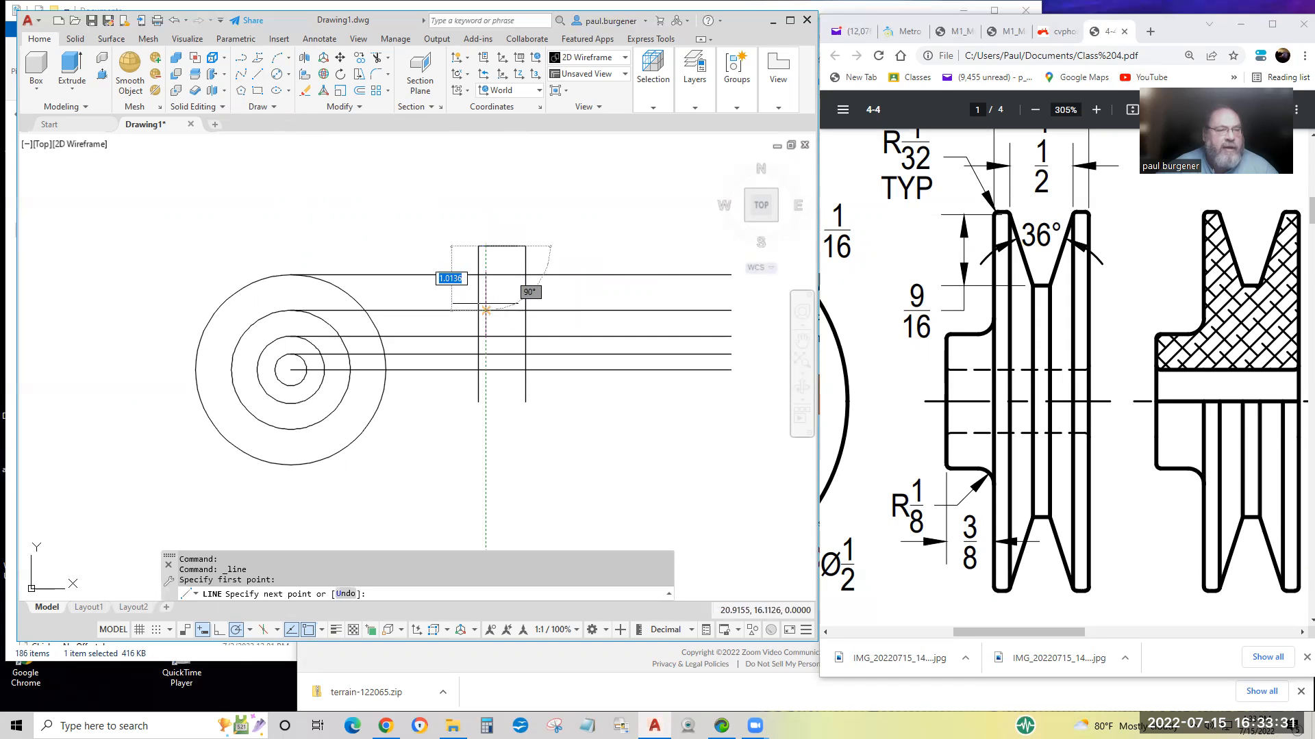
pyautogui.click(485, 322)
pyautogui.press('Return')
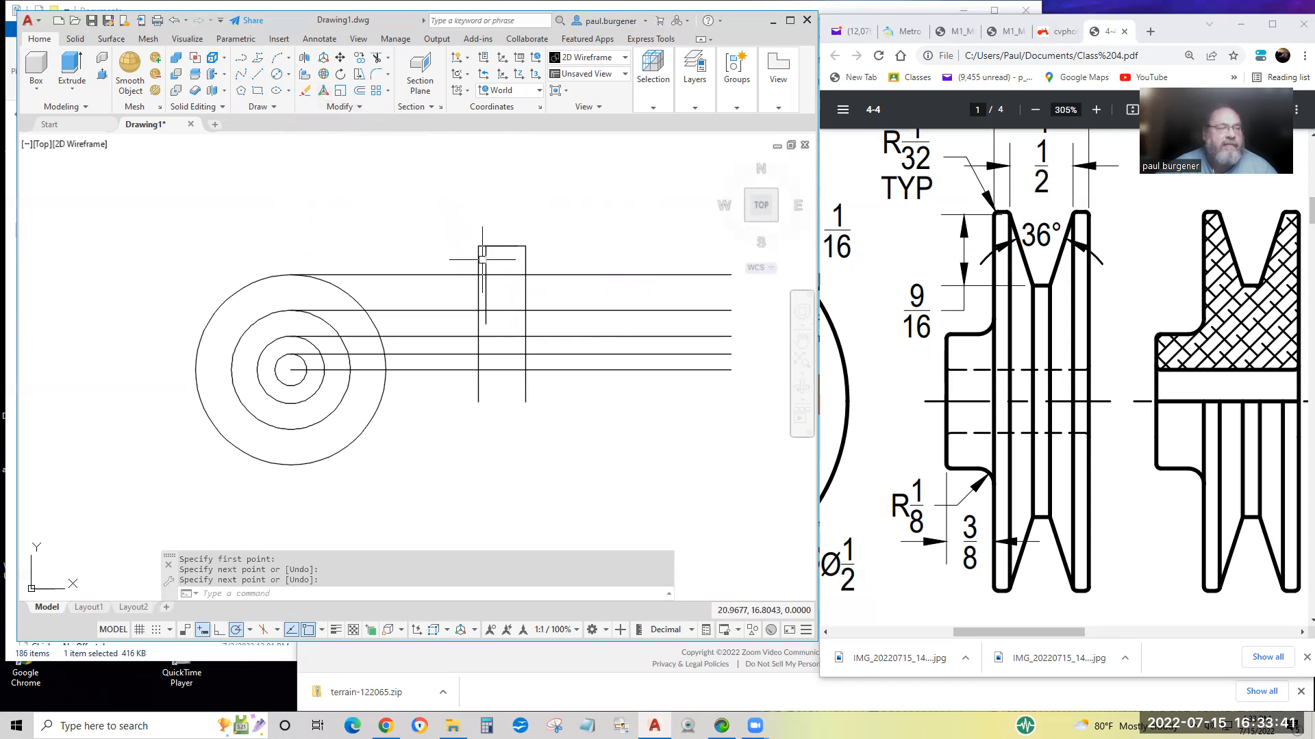
# Rotate the new vertical line 18 degrees about its upper endpoint to form one side of the V-groove.
pyautogui.click(340, 77)
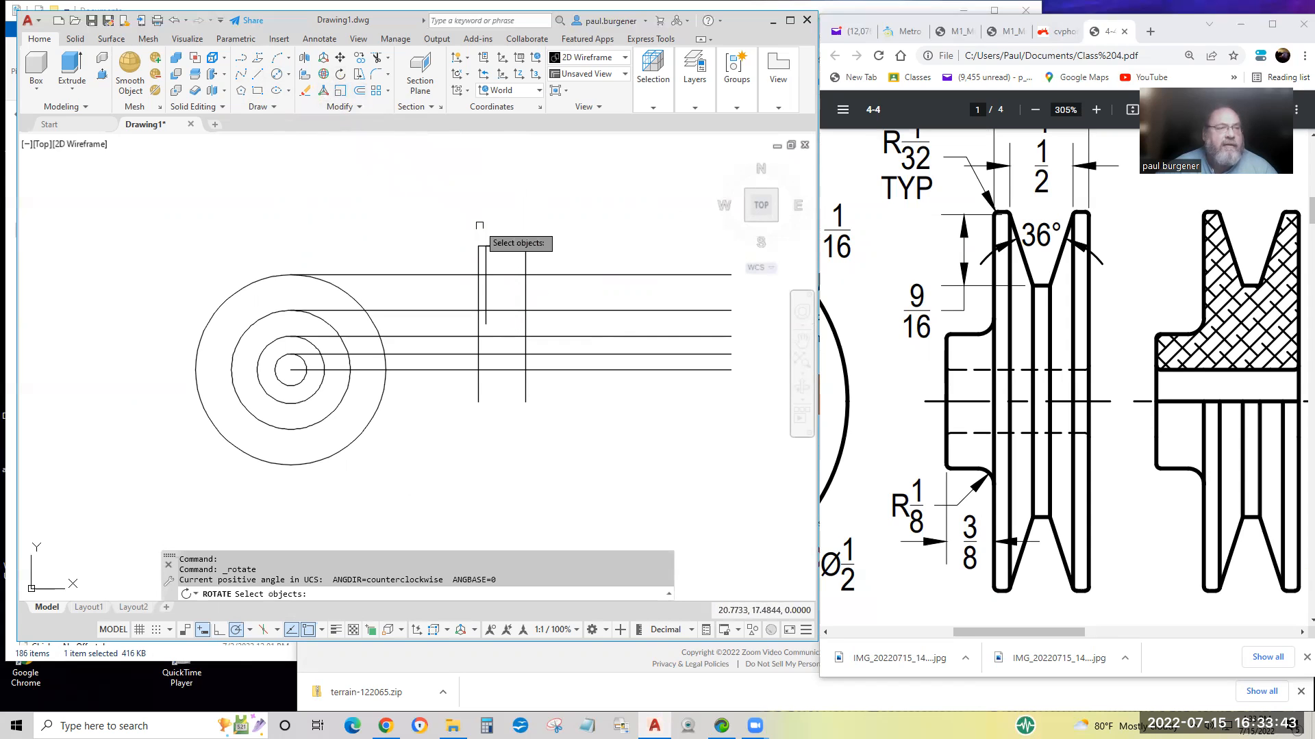
pyautogui.click(487, 259)
pyautogui.press('Return')
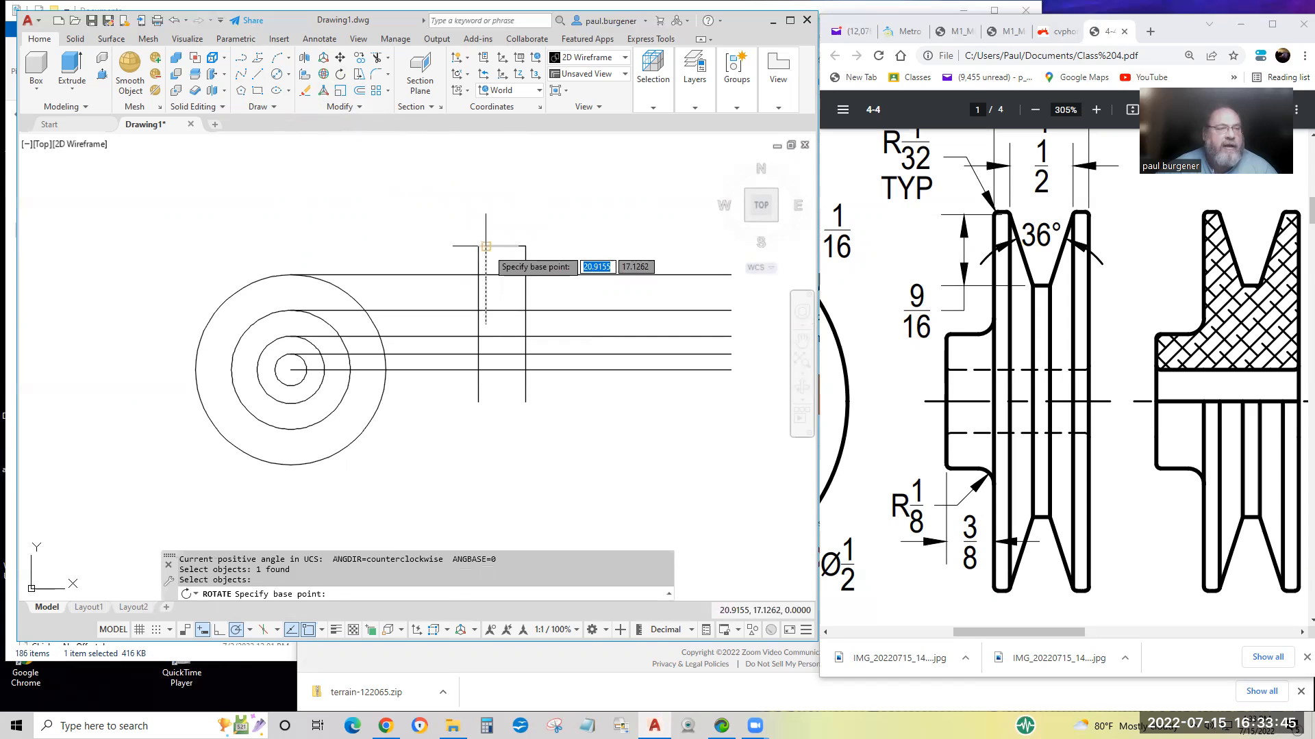
pyautogui.click(486, 245)
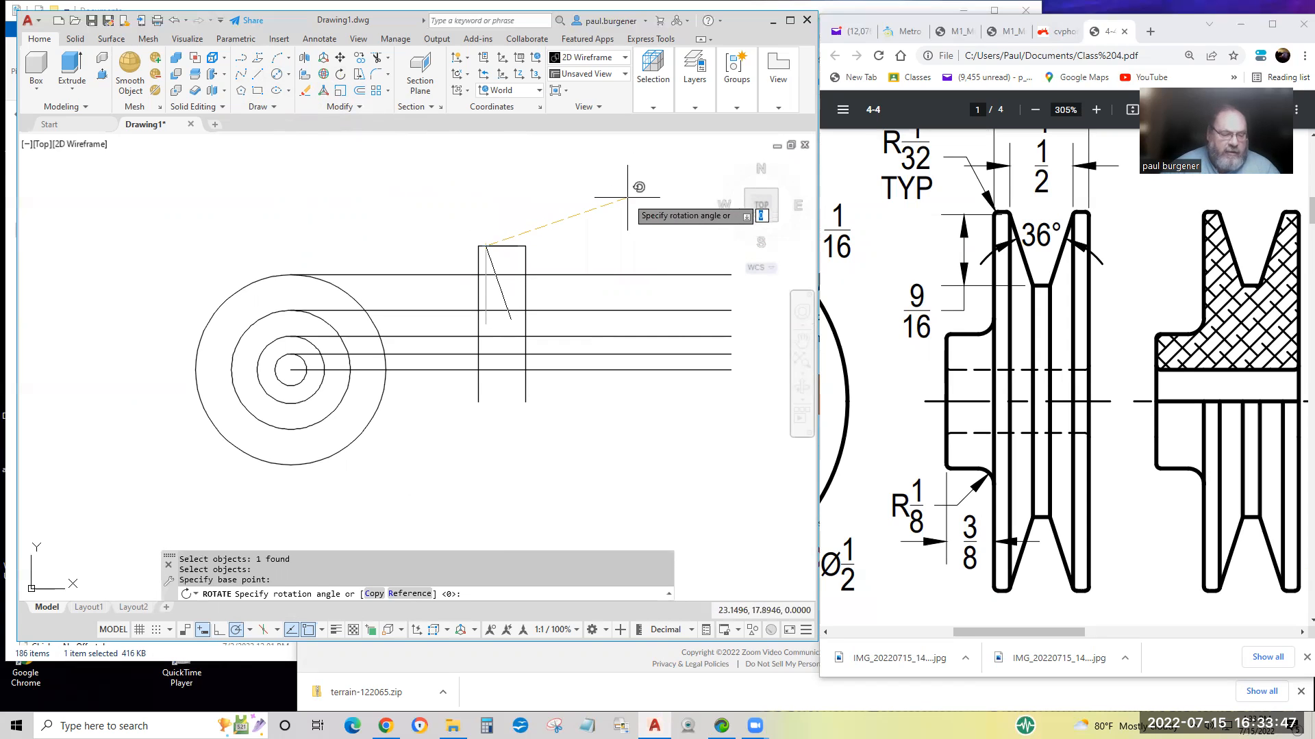
pyautogui.write('18')
pyautogui.press('Return')
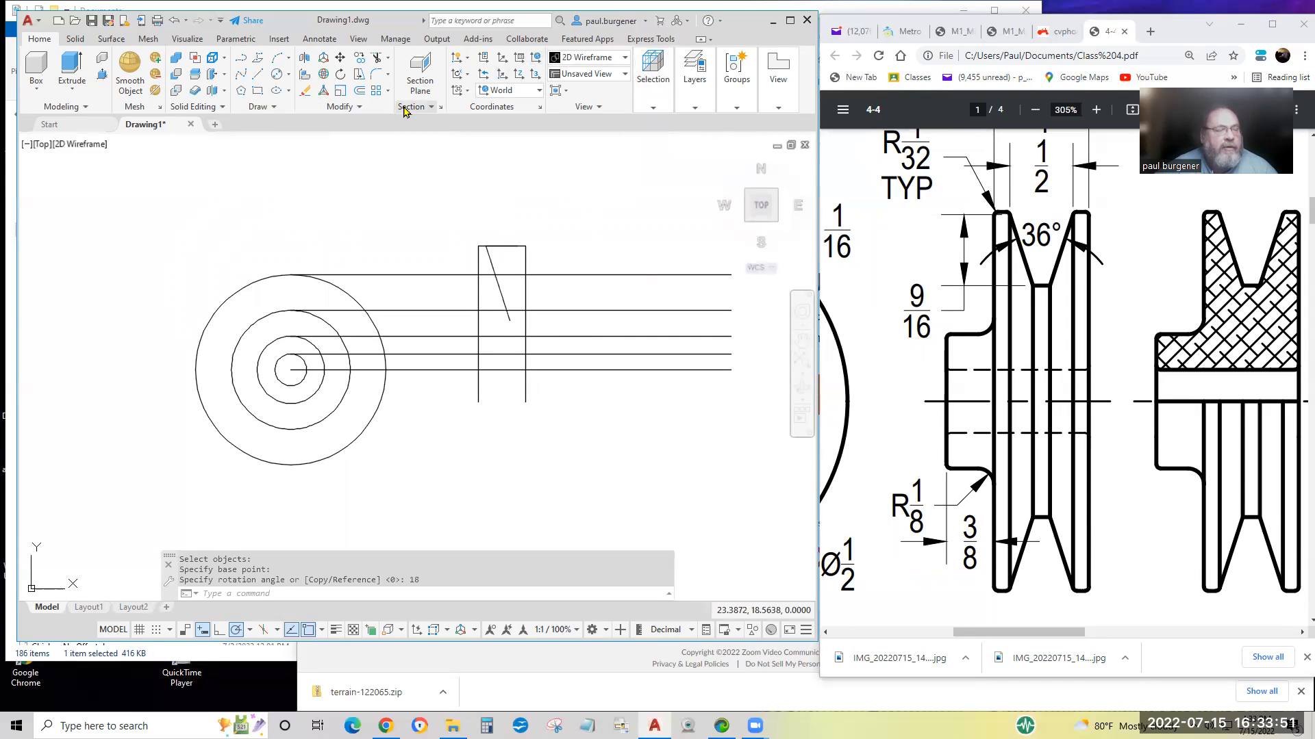
pyautogui.click(360, 111)
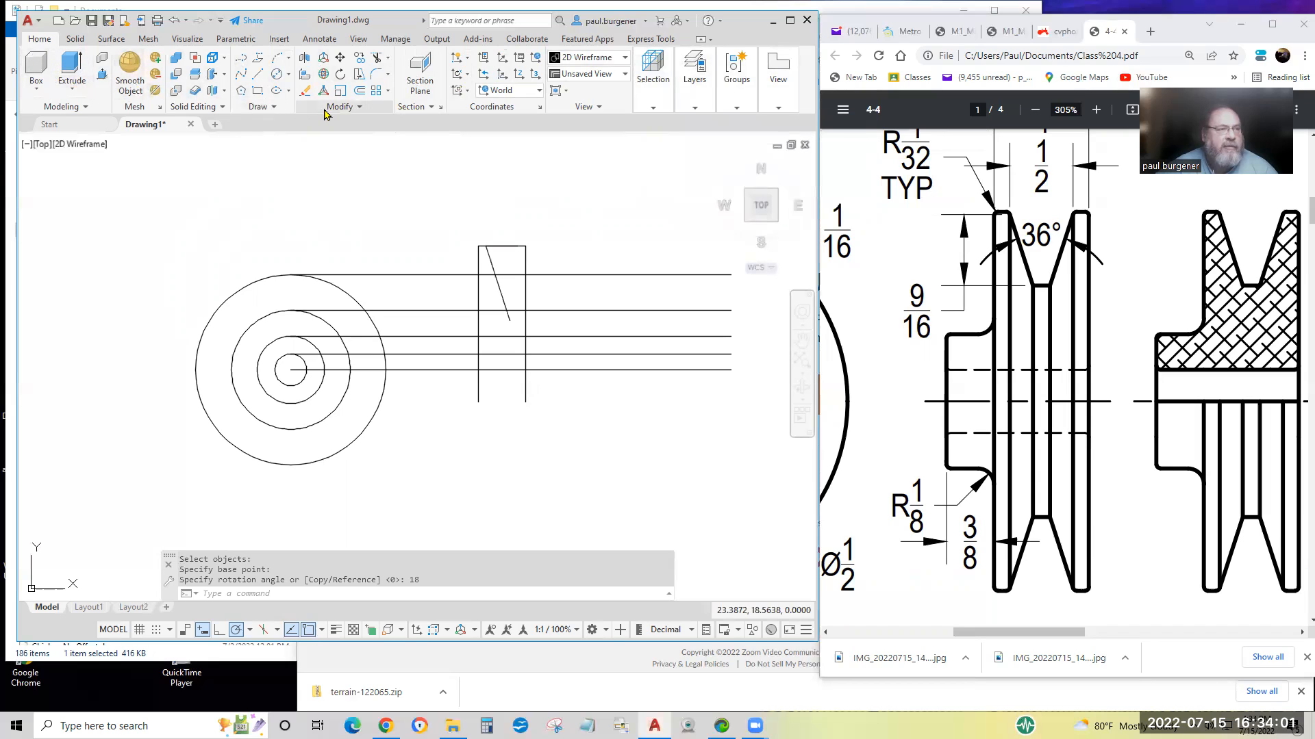
pyautogui.click(355, 107)
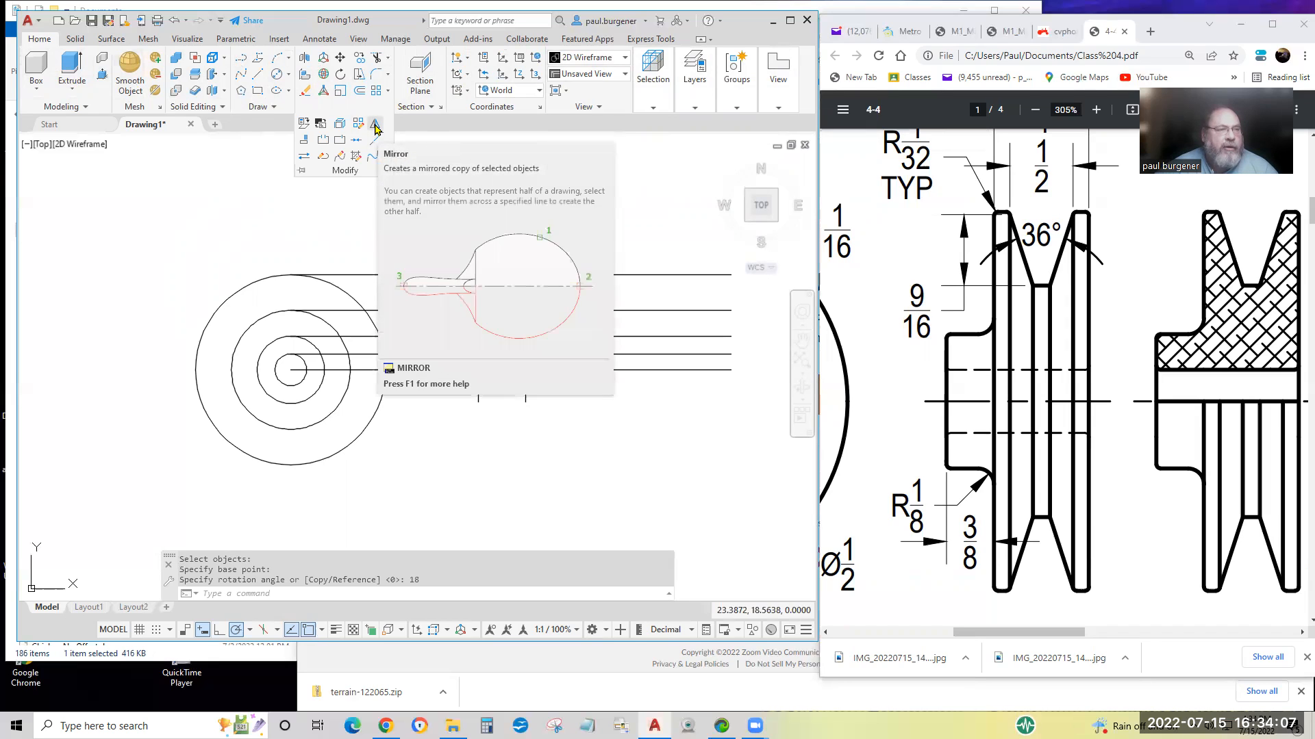
pyautogui.click(375, 127)
pyautogui.click(490, 259)
pyautogui.press('Return')
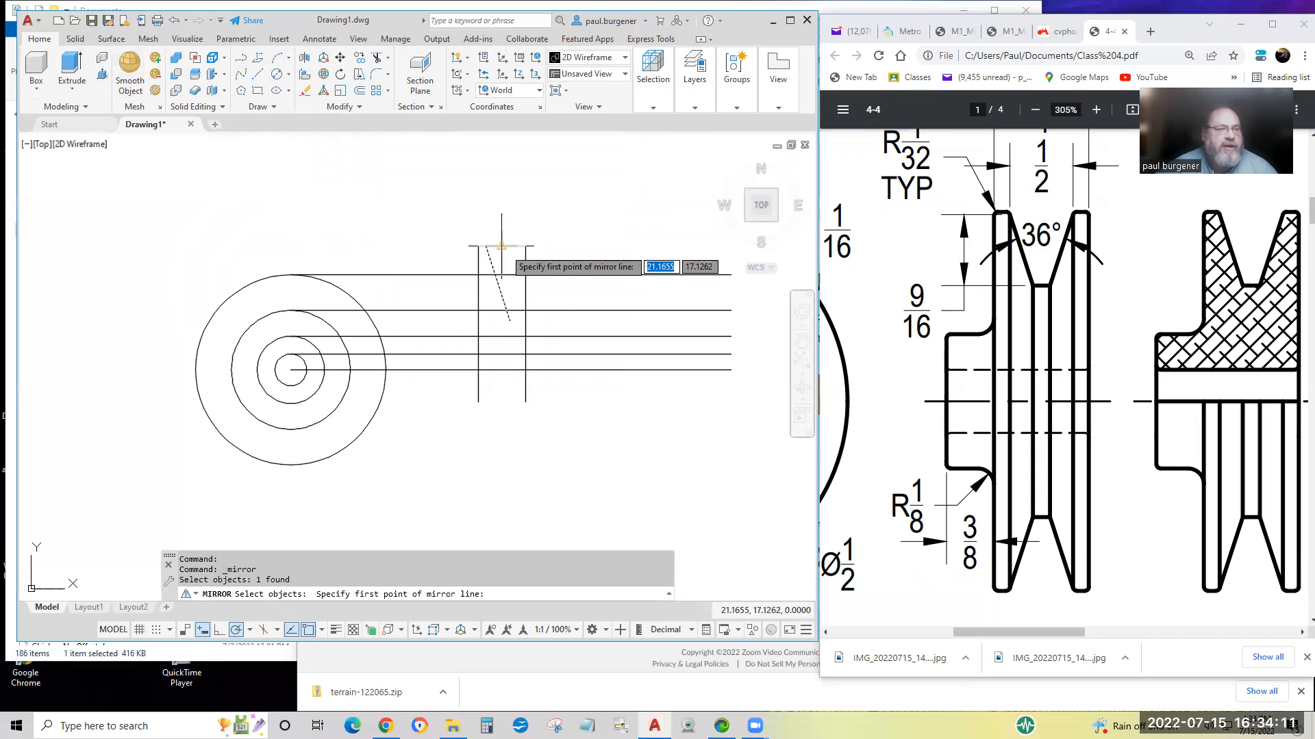
pyautogui.click(501, 246)
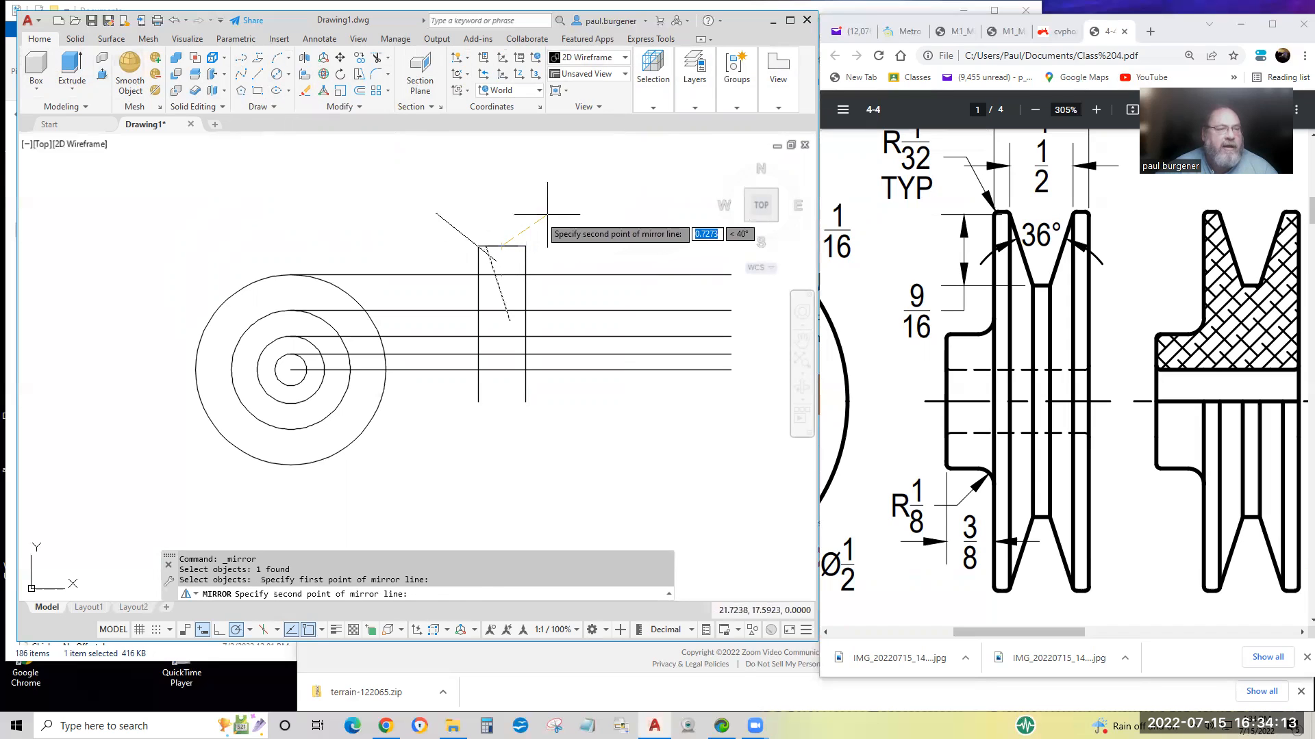
pyautogui.click(502, 174)
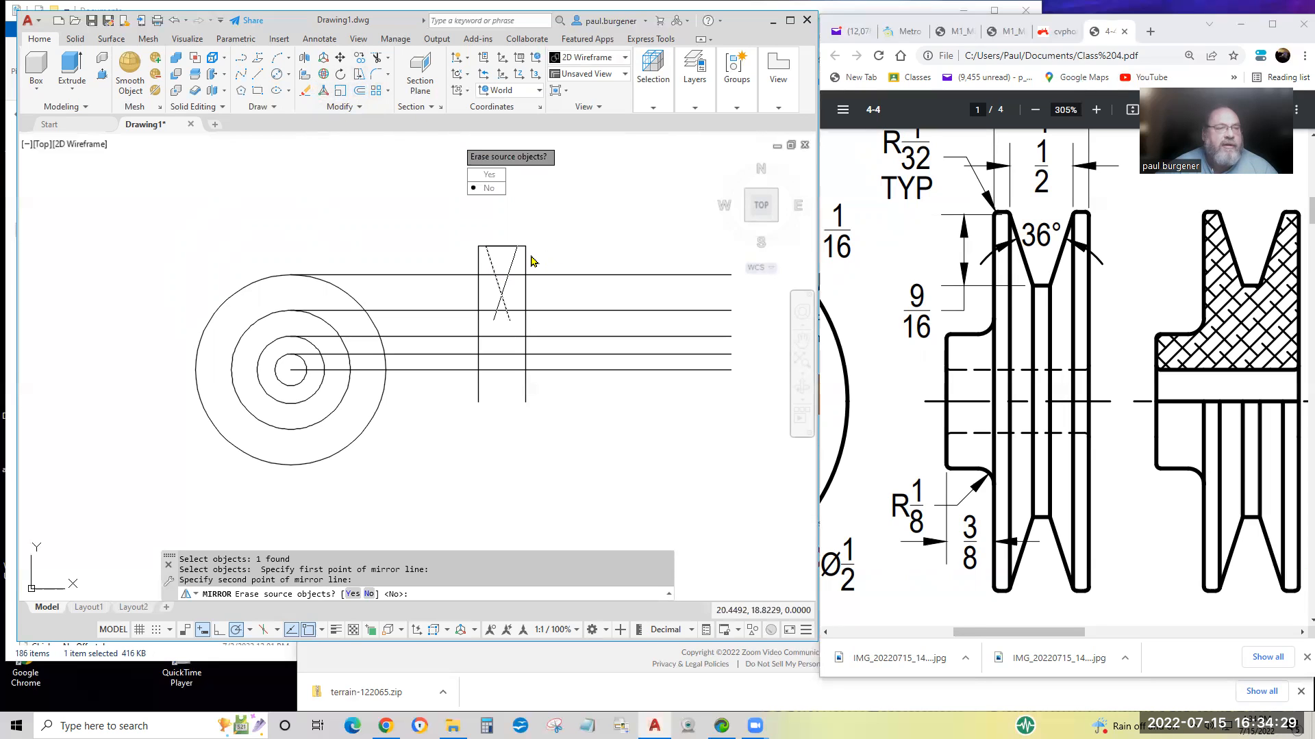
pyautogui.press('Escape')
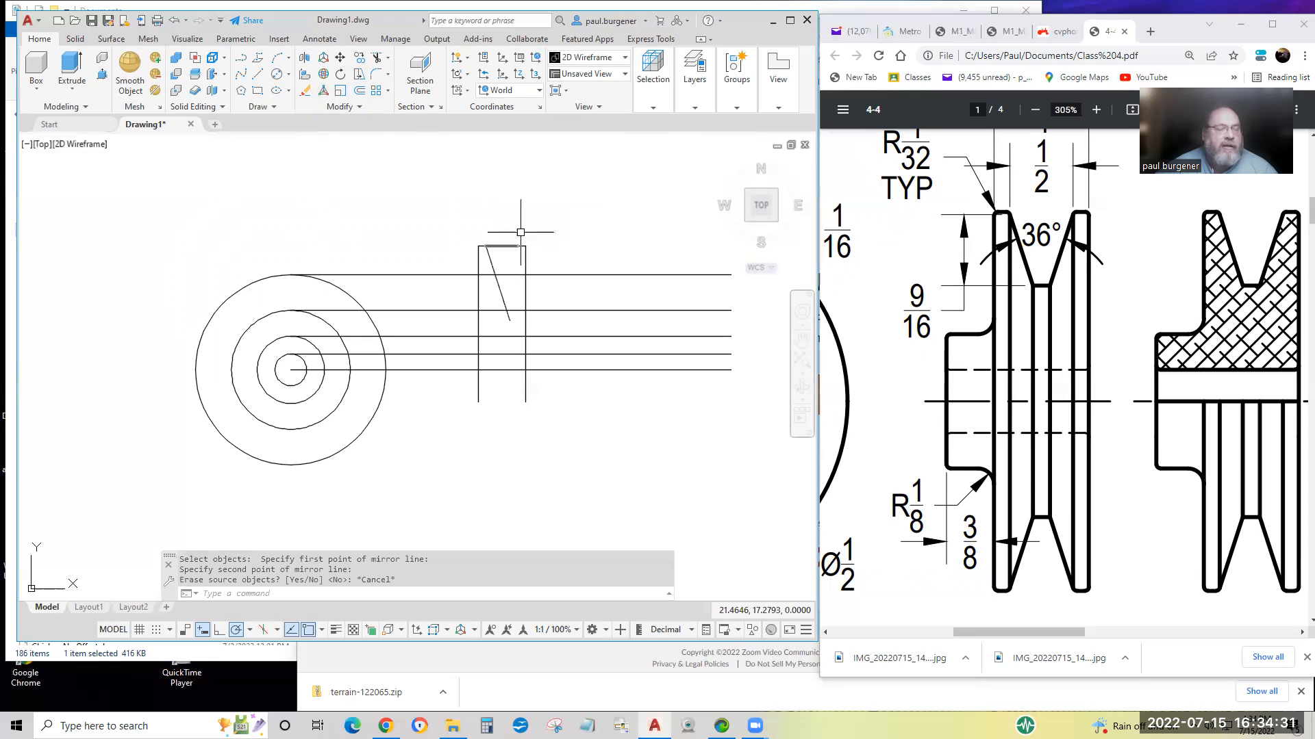
pyautogui.press('Escape')
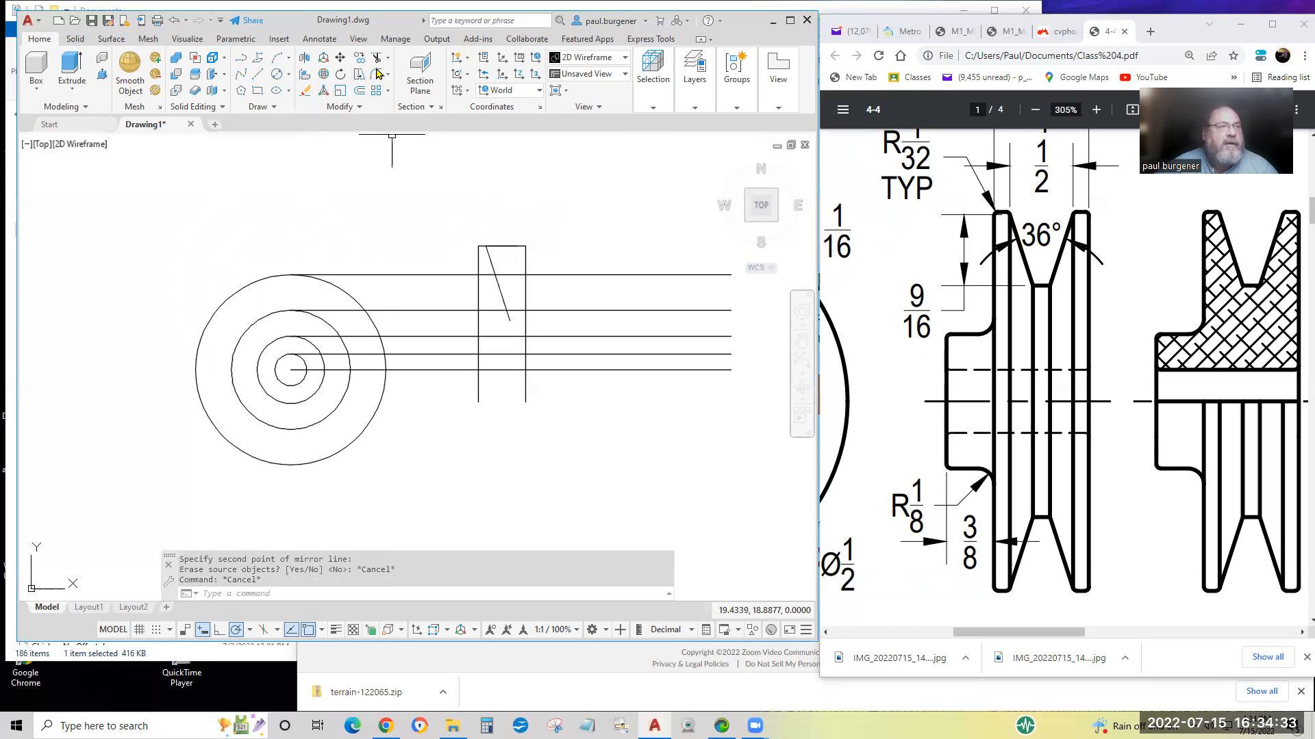
# Mirror the slanted groove line about a vertical axis through the midpoint of the .5 line, keeping the original.
pyautogui.click(357, 107)
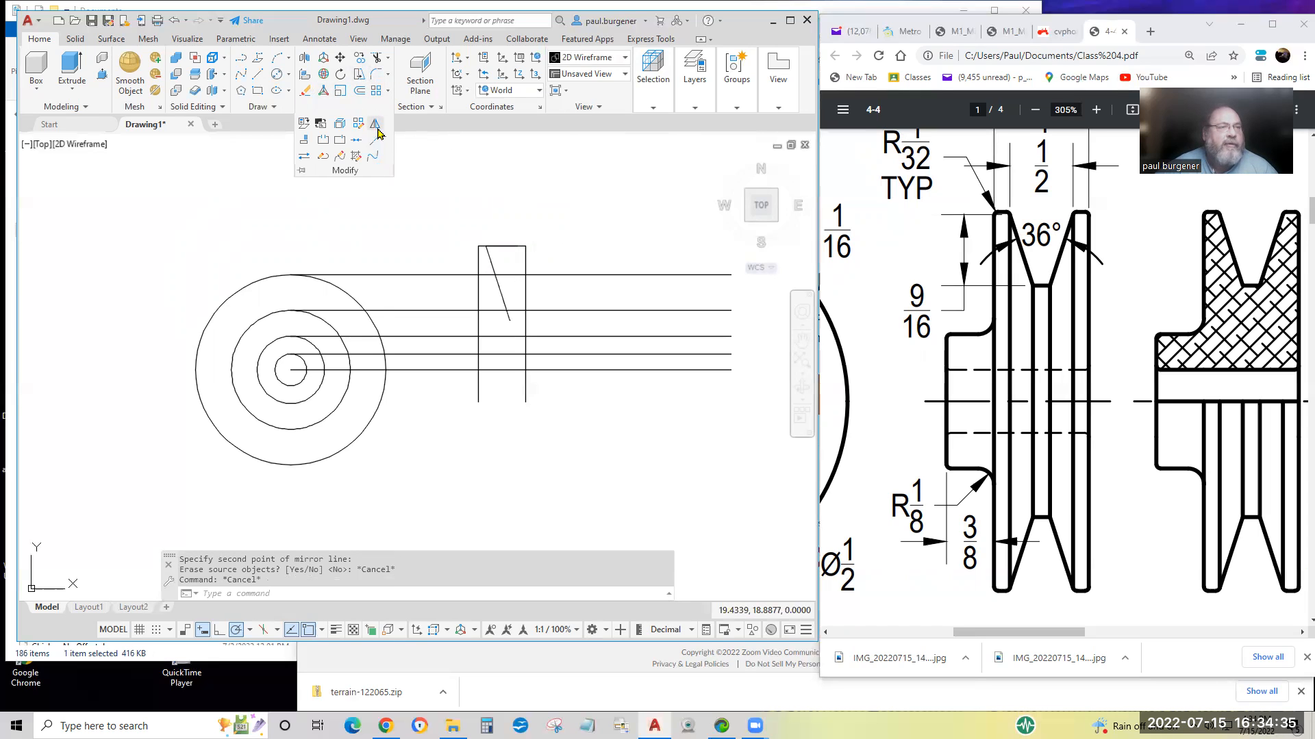
pyautogui.click(378, 132)
pyautogui.click(498, 284)
pyautogui.press('Return')
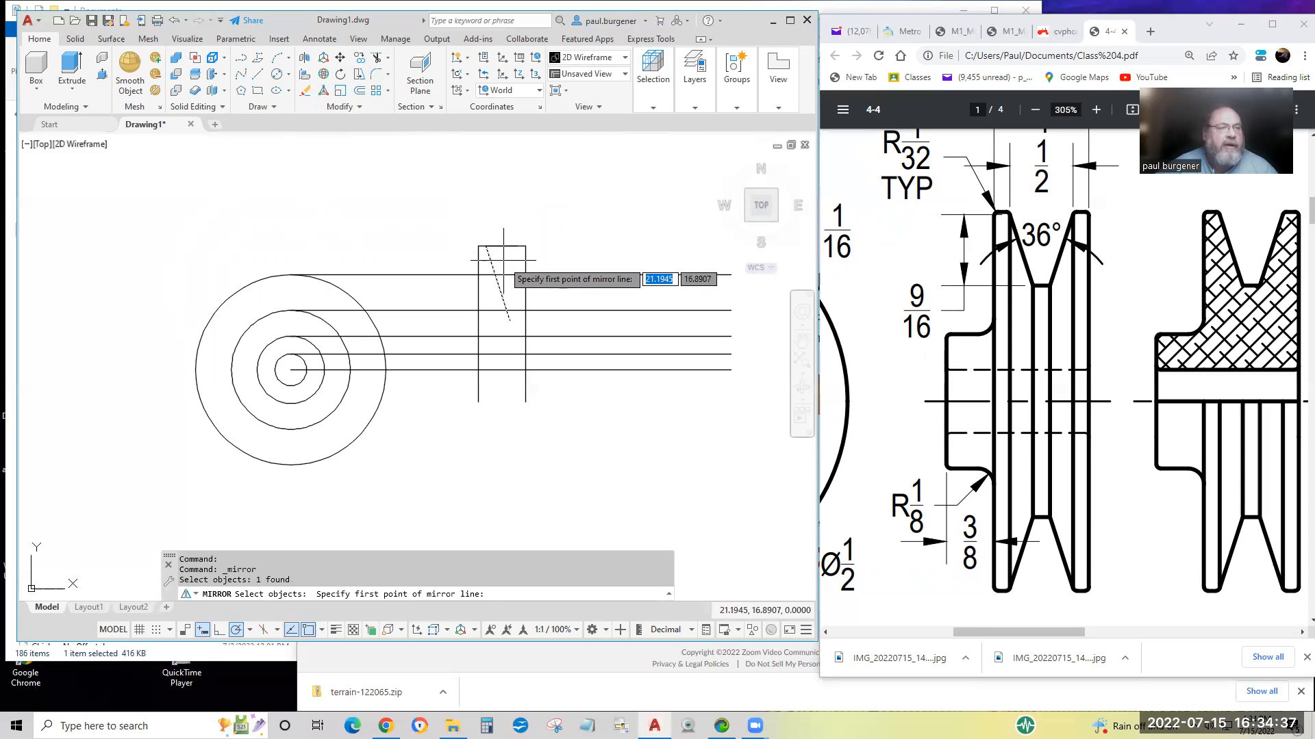
pyautogui.click(500, 259)
pyautogui.click(499, 229)
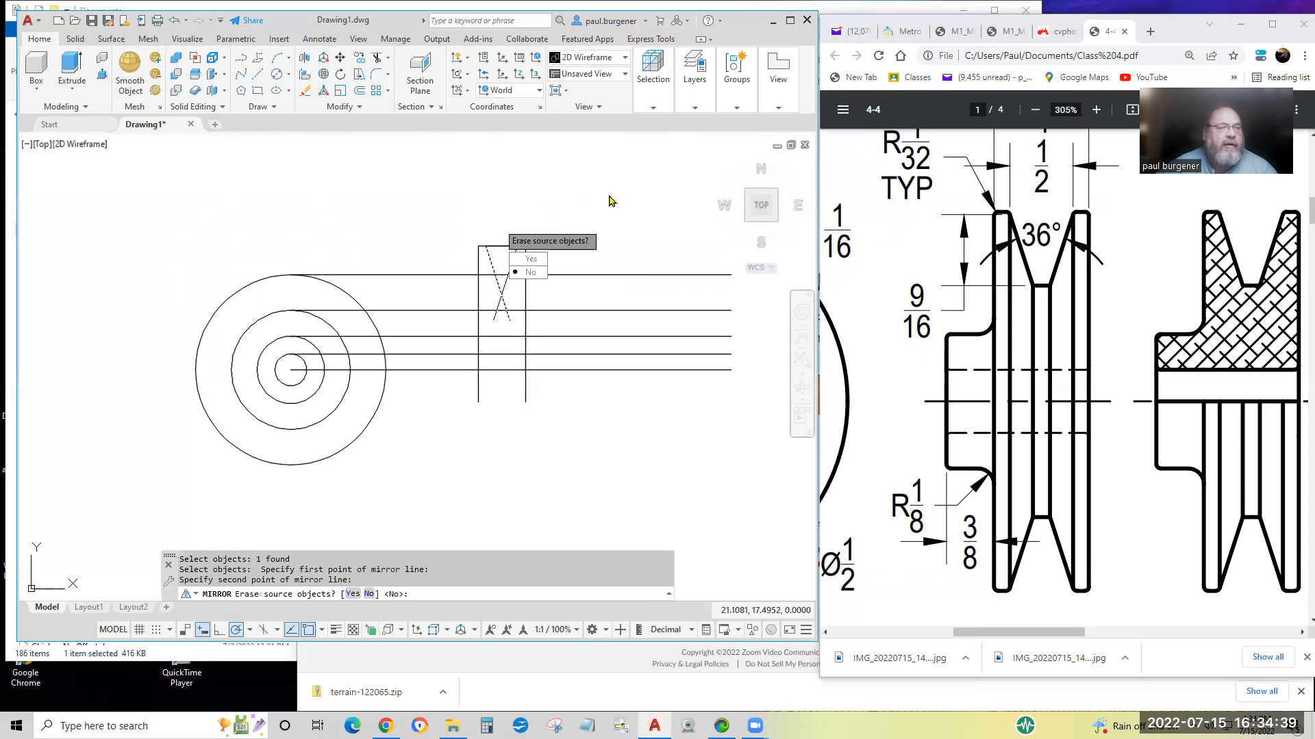
pyautogui.press('Return')
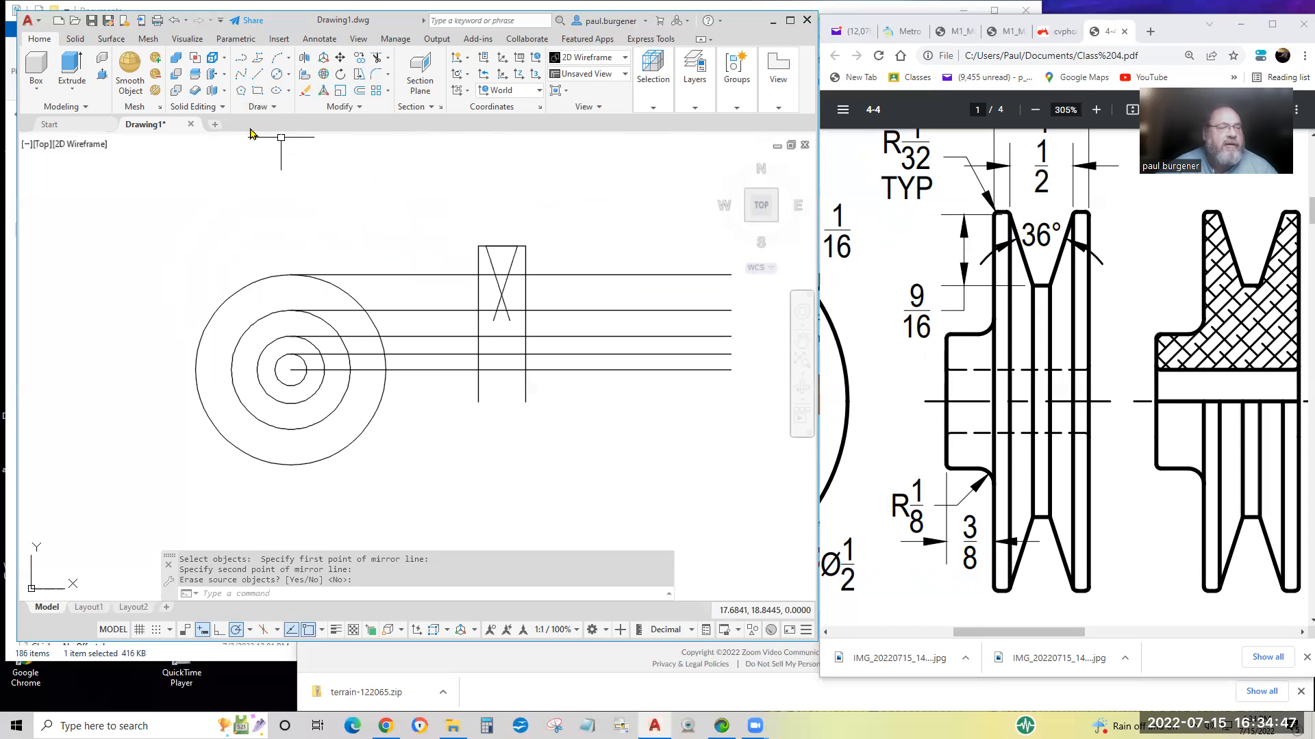
# Move both slanted groove lines straight down from the upper endpoint of the right one onto the outer circle's projection line.
pyautogui.click(340, 56)
pyautogui.click(519, 270)
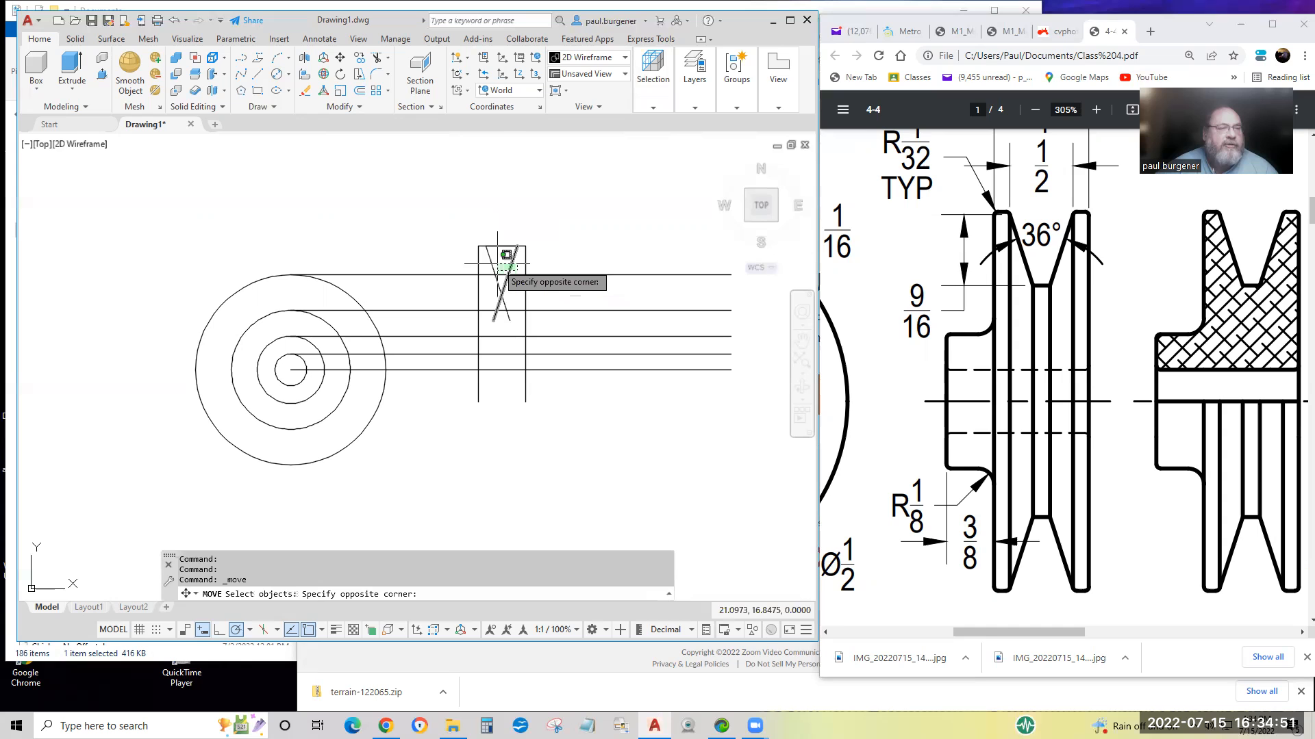
pyautogui.click(498, 254)
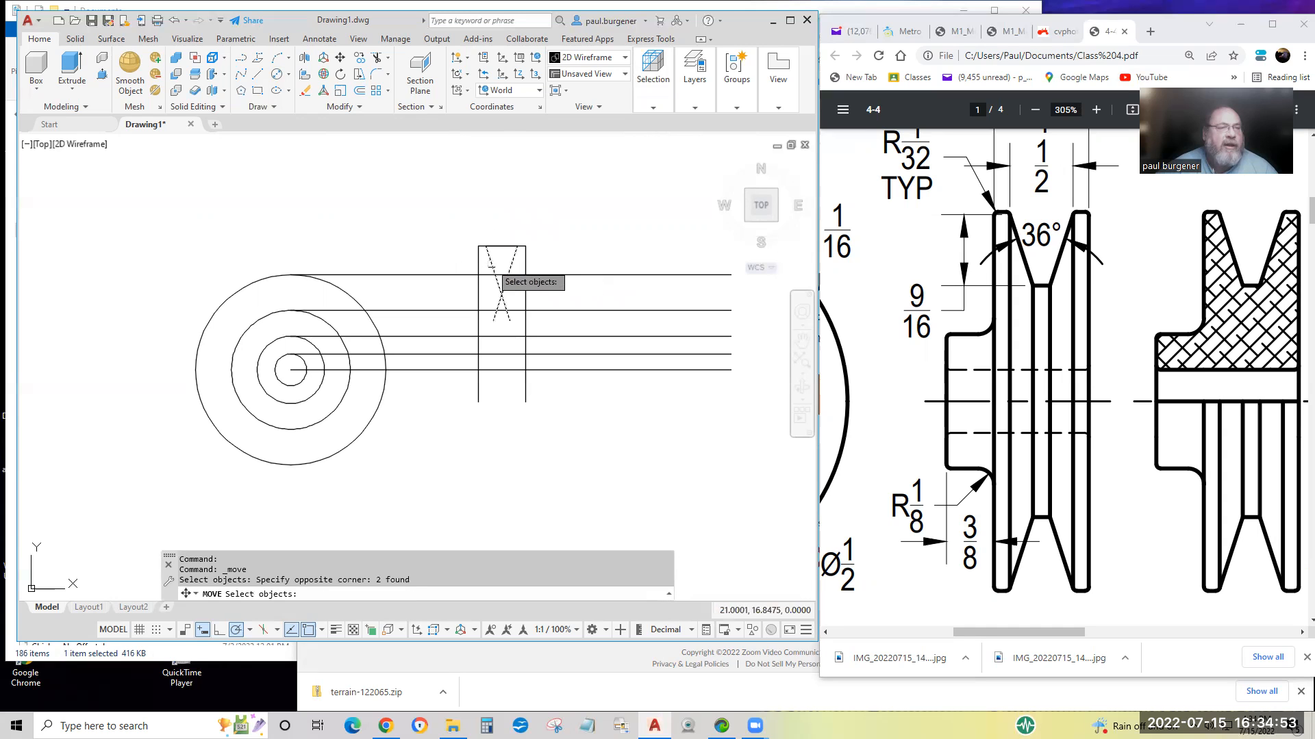
pyautogui.scroll(6, 502, 258)
pyautogui.scroll(-3, 493, 214)
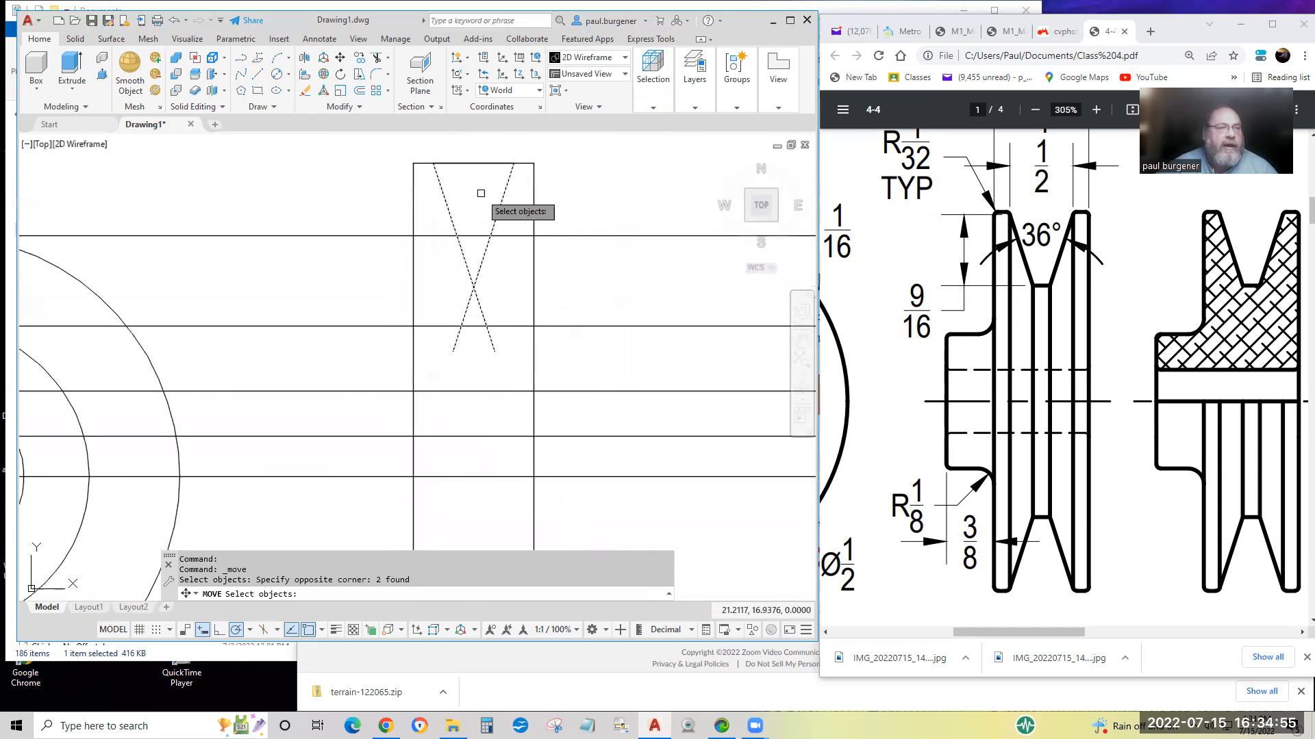
pyautogui.press('Return')
pyautogui.click(513, 163)
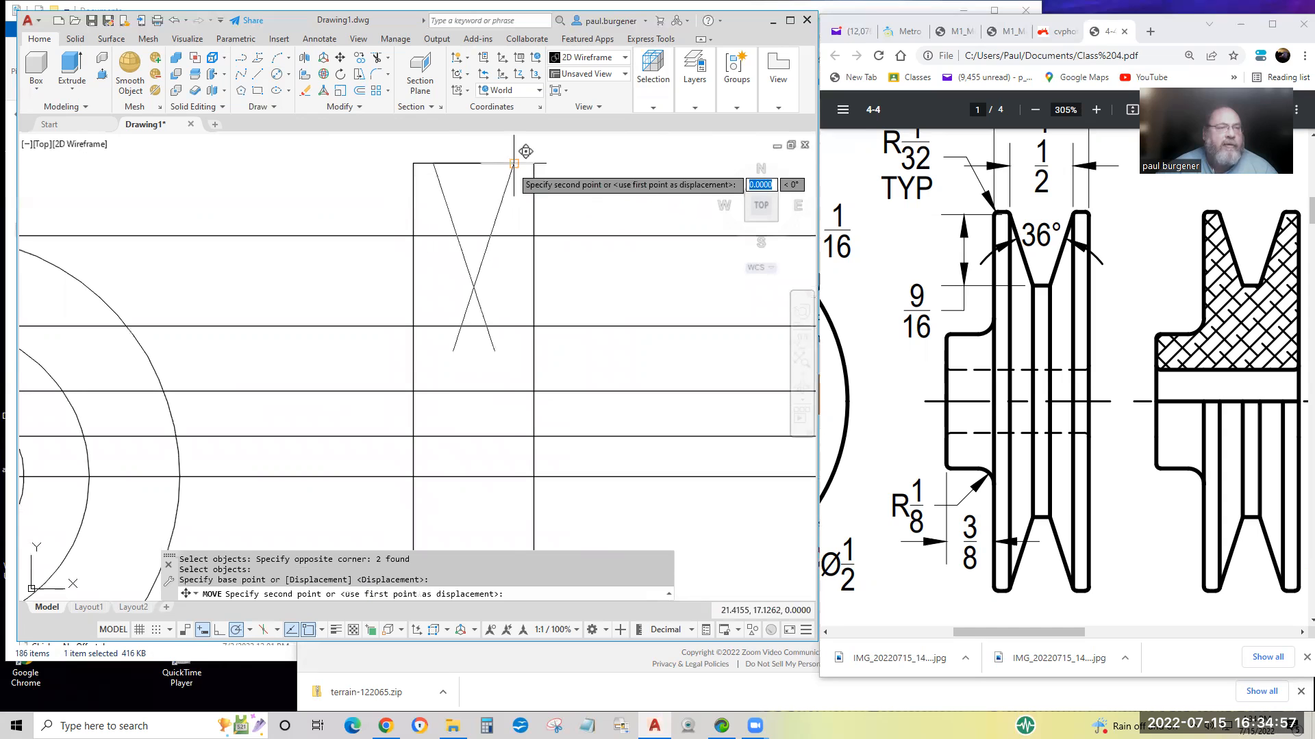
pyautogui.click(520, 224)
pyautogui.scroll(-2, 610, 266)
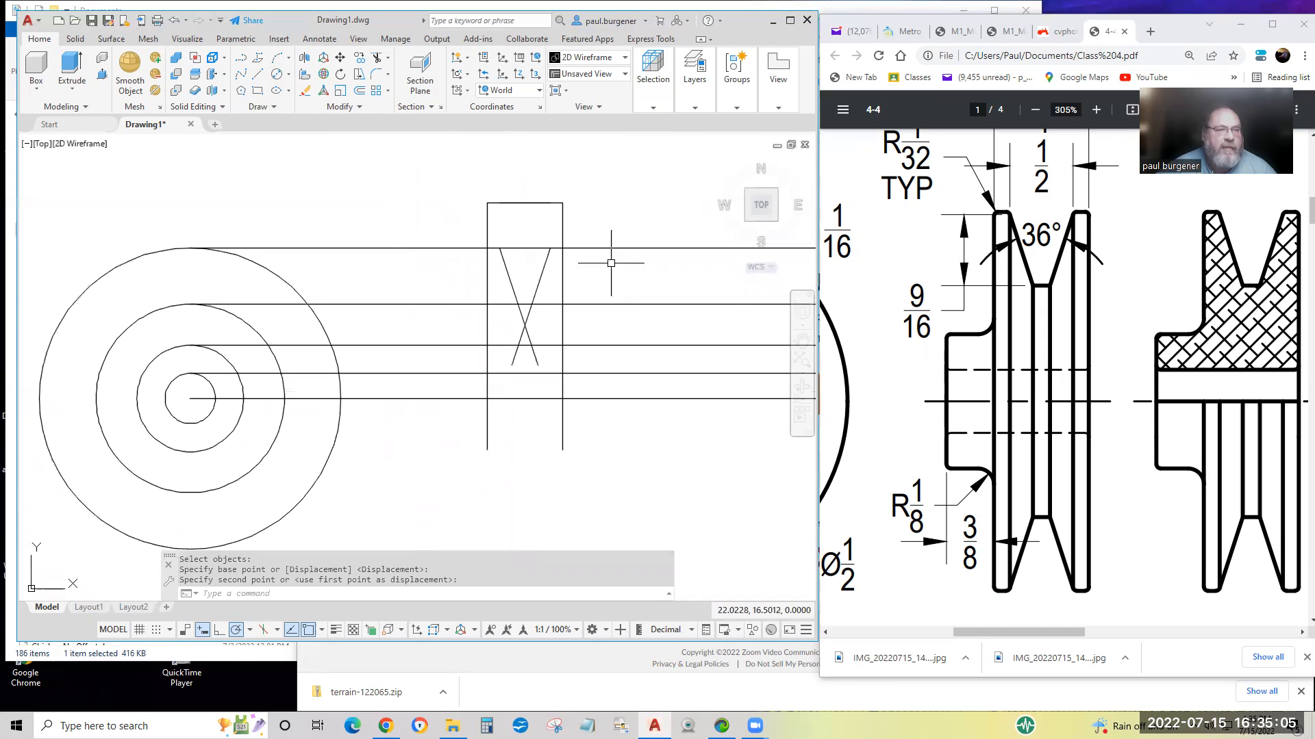
# Erase the .5 groove-width line and the line connecting the upper ends of the two rim edges.
pyautogui.write('e')
pyautogui.press('Return')
pyautogui.click(536, 186)
pyautogui.click(519, 205)
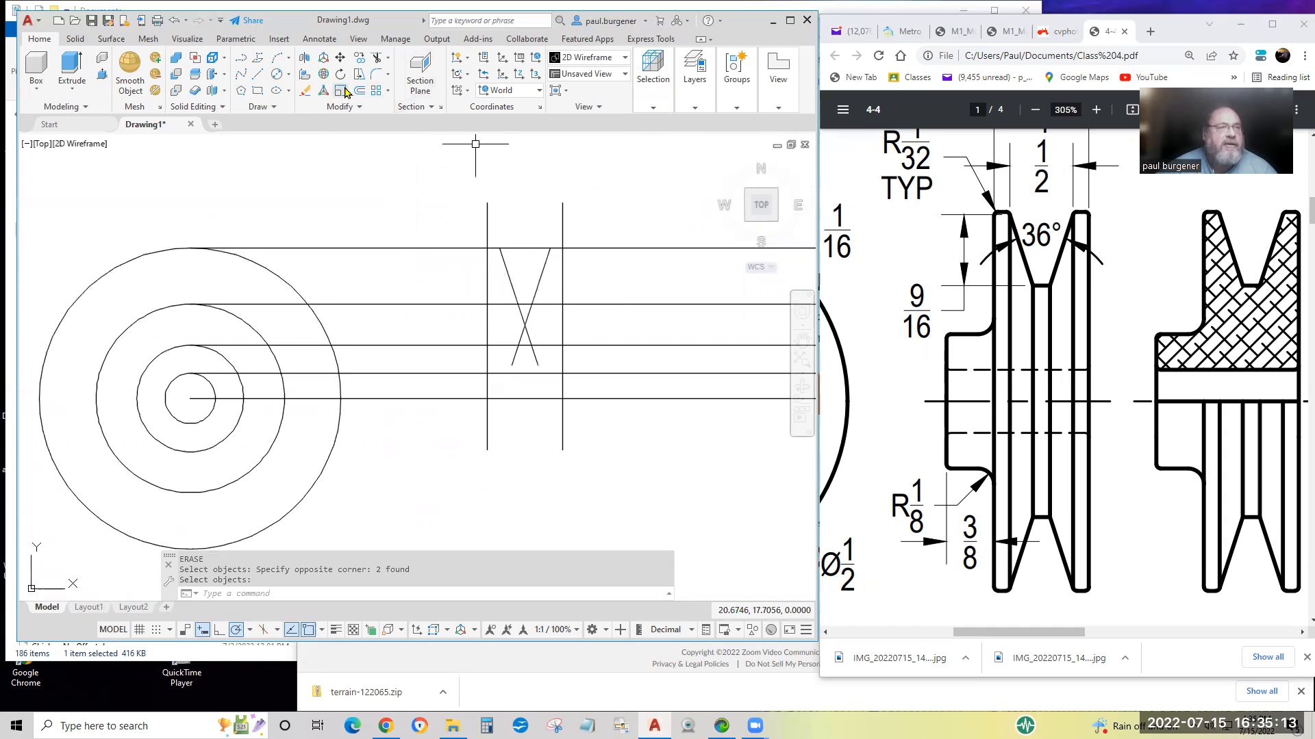
# Trim both vertical rim edges above the outer circle's projection line.
pyautogui.click(379, 61)
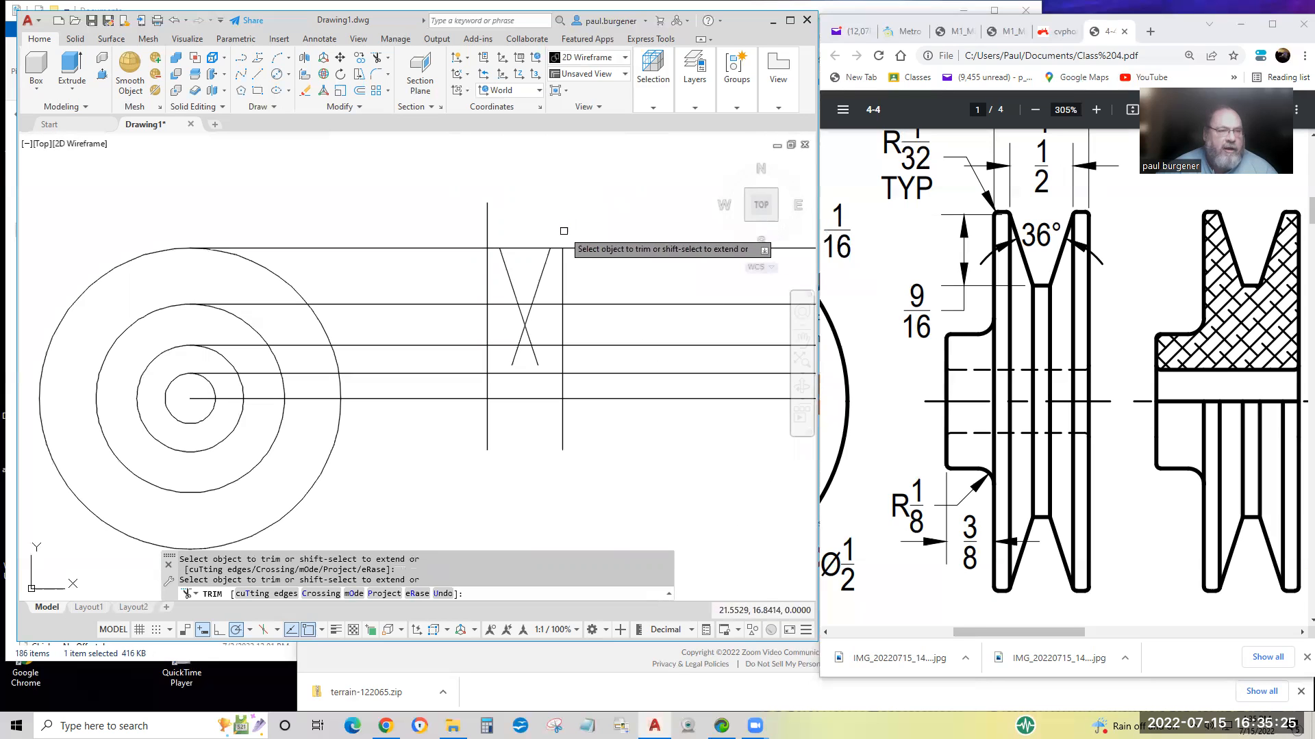
pyautogui.click(487, 233)
pyautogui.press('Return')
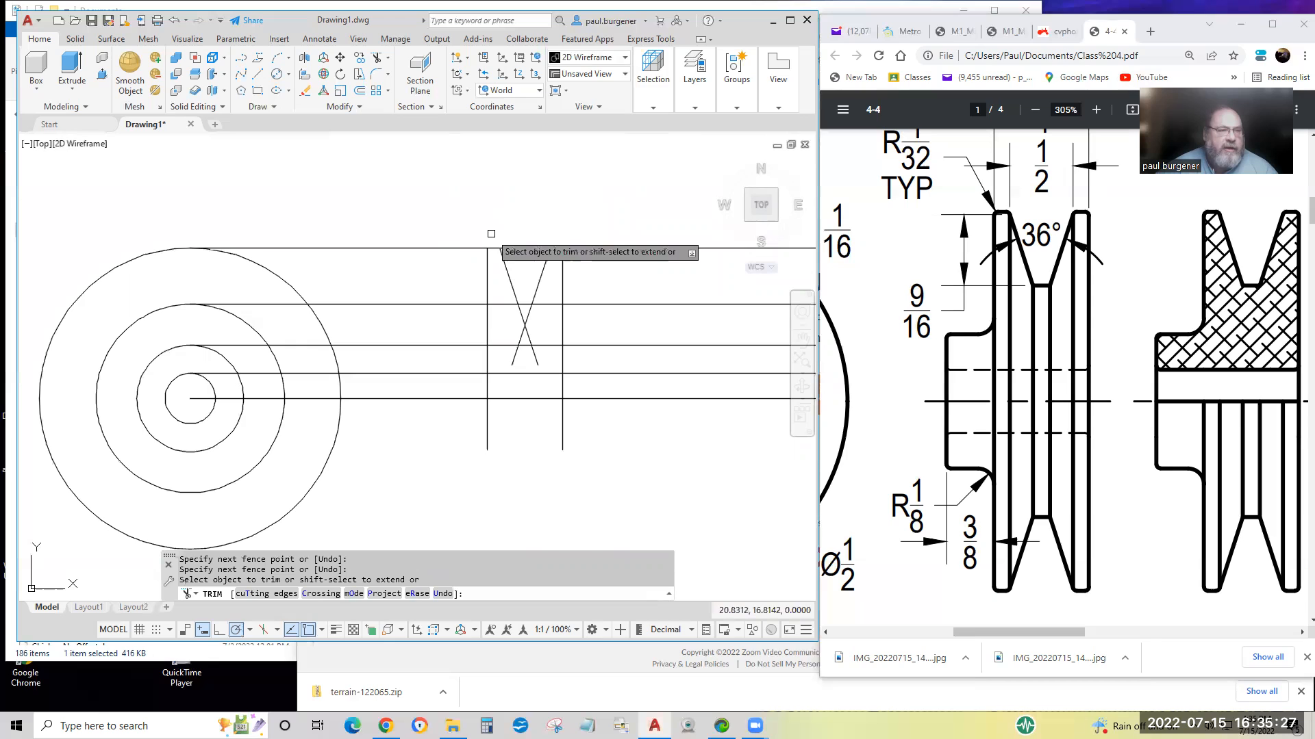
# Trim the V-groove sides below the groove-depth line, the depth line beside the groove, and the outer projection line across its opening.
pyautogui.click(532, 311)
pyautogui.click(519, 314)
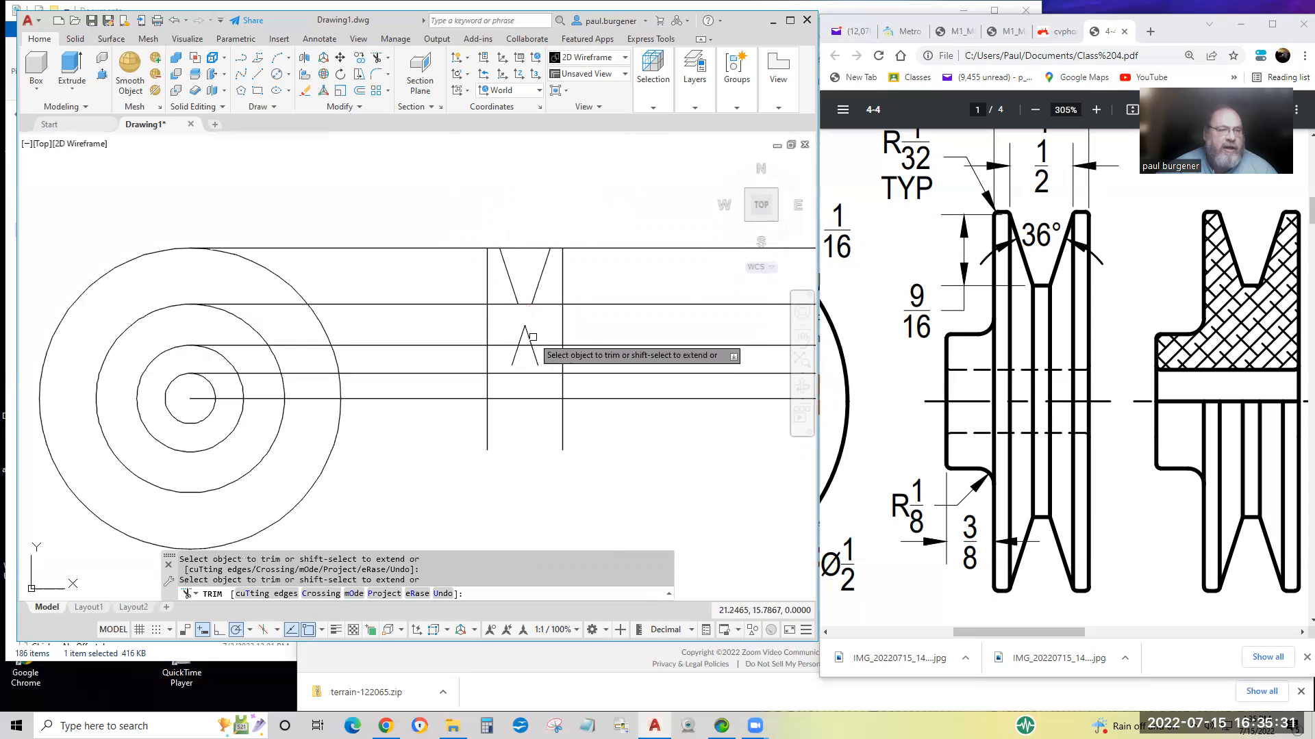
pyautogui.click(529, 337)
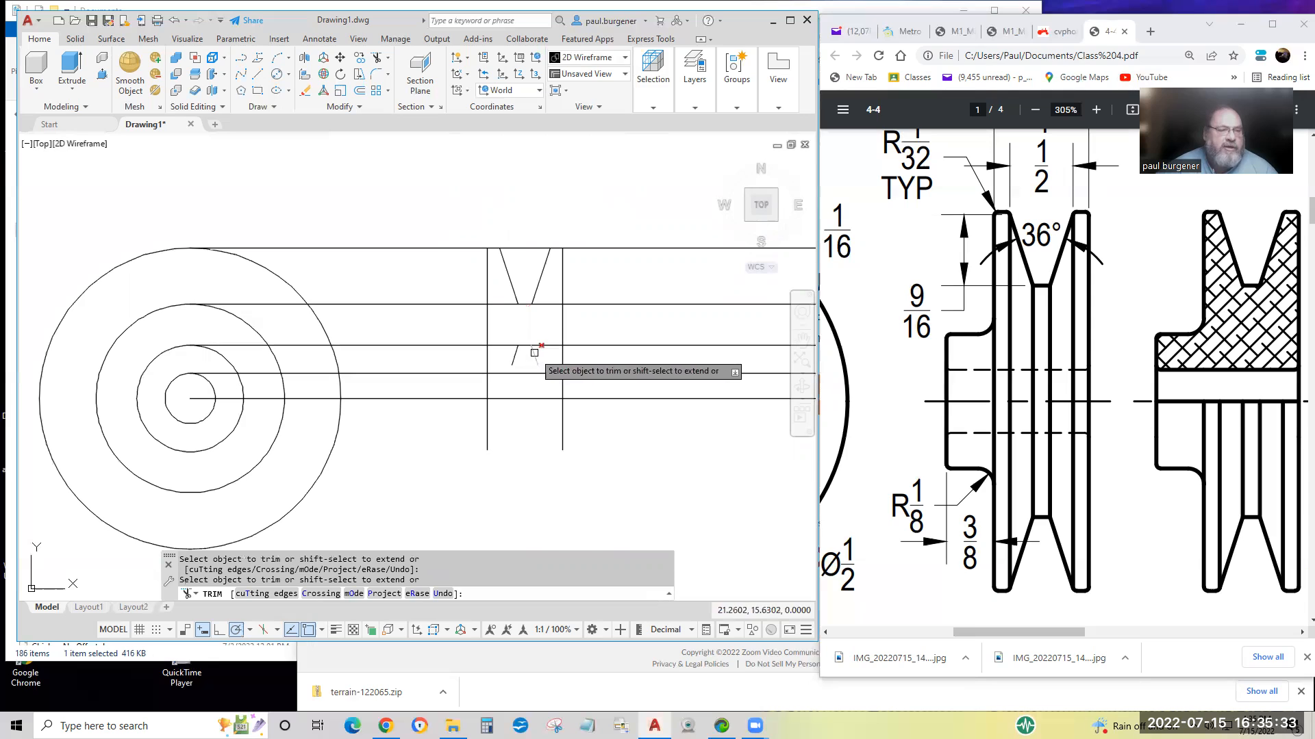
pyautogui.click(515, 356)
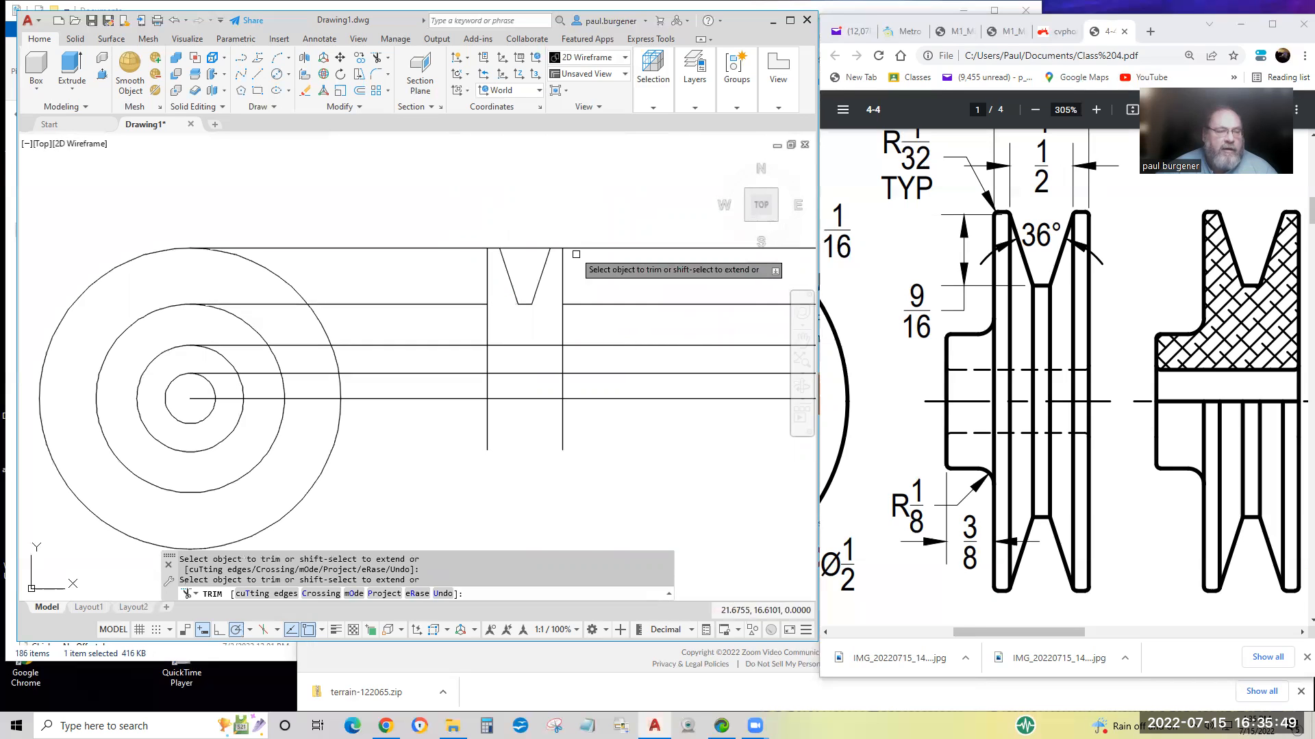
pyautogui.click(526, 247)
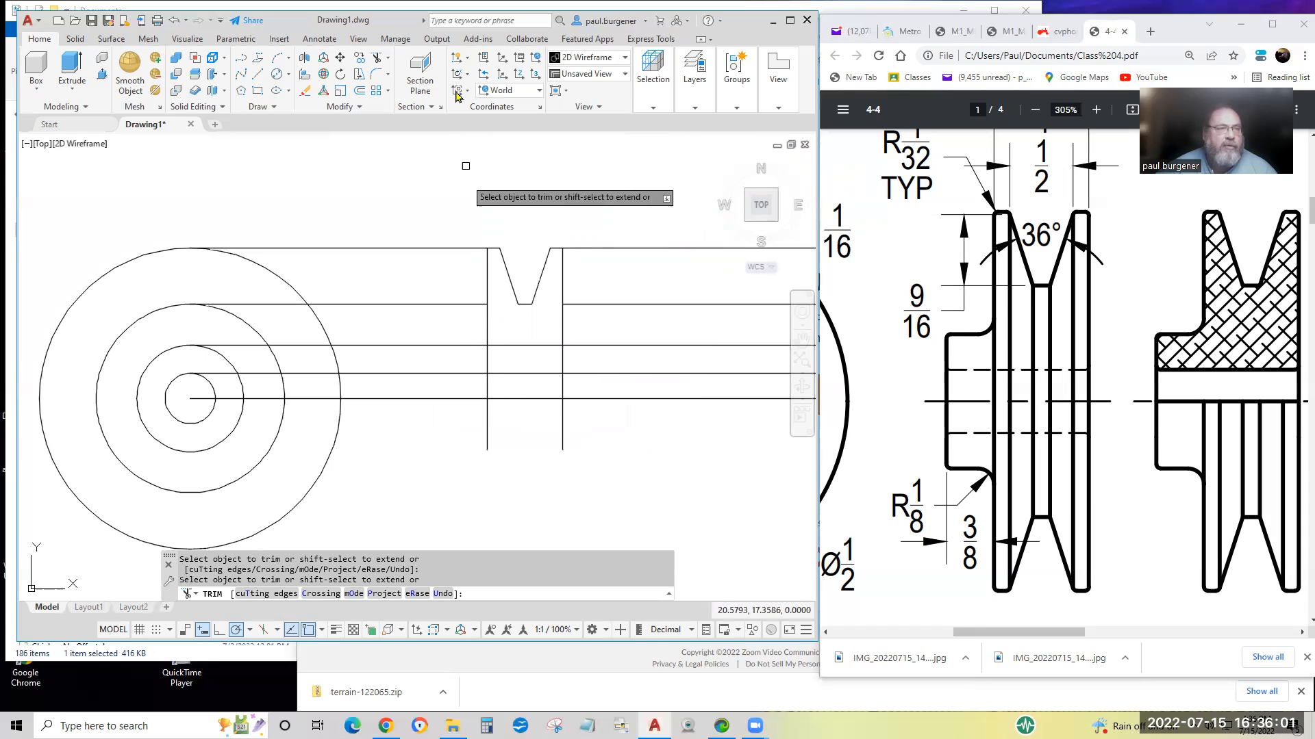
# Offset the left rim edge 3/8 to the left to mark the hub face.
pyautogui.click(359, 90)
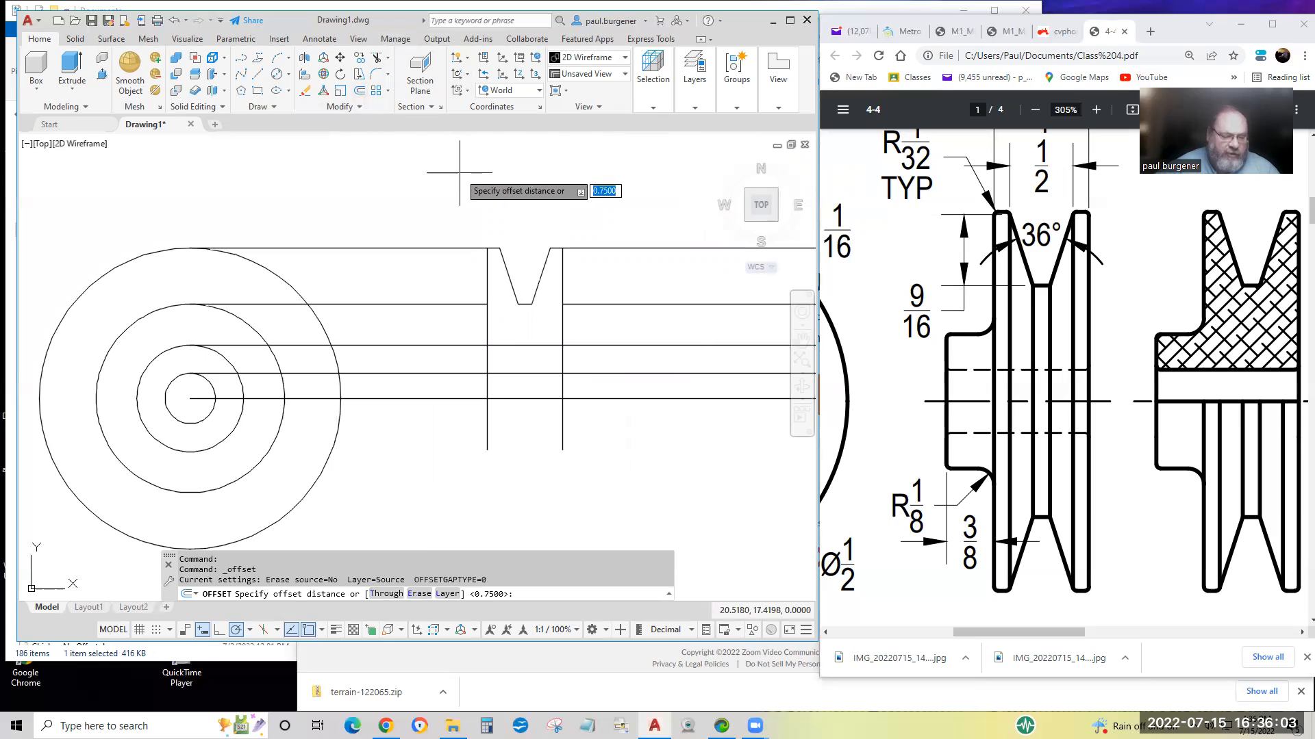
pyautogui.write('3')
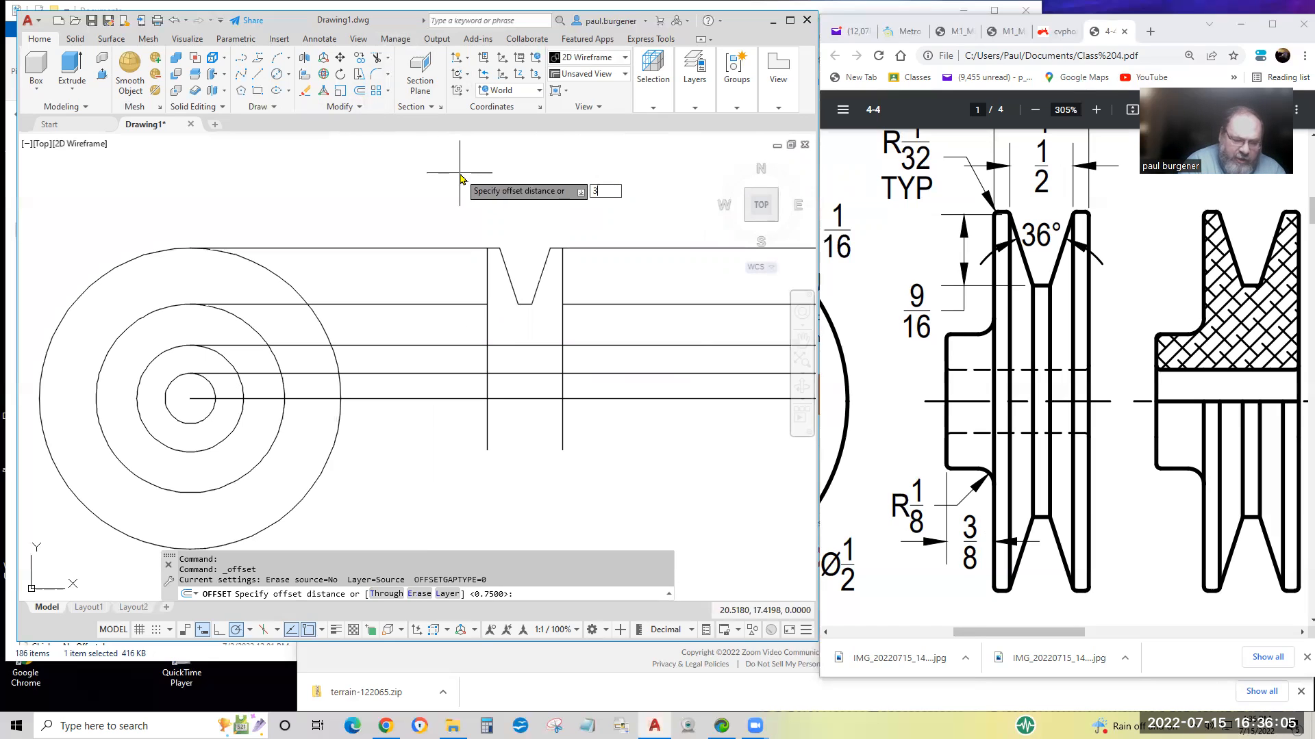
pyautogui.write('/8')
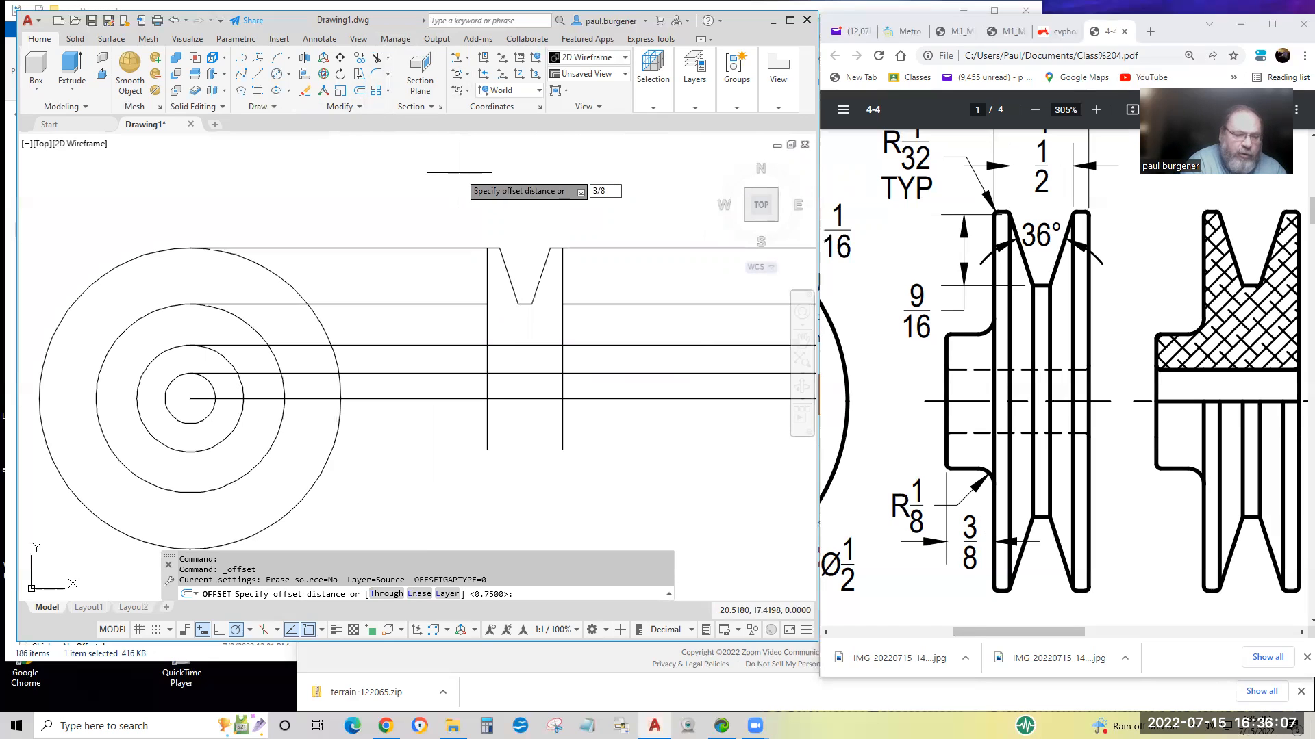
pyautogui.press('Return')
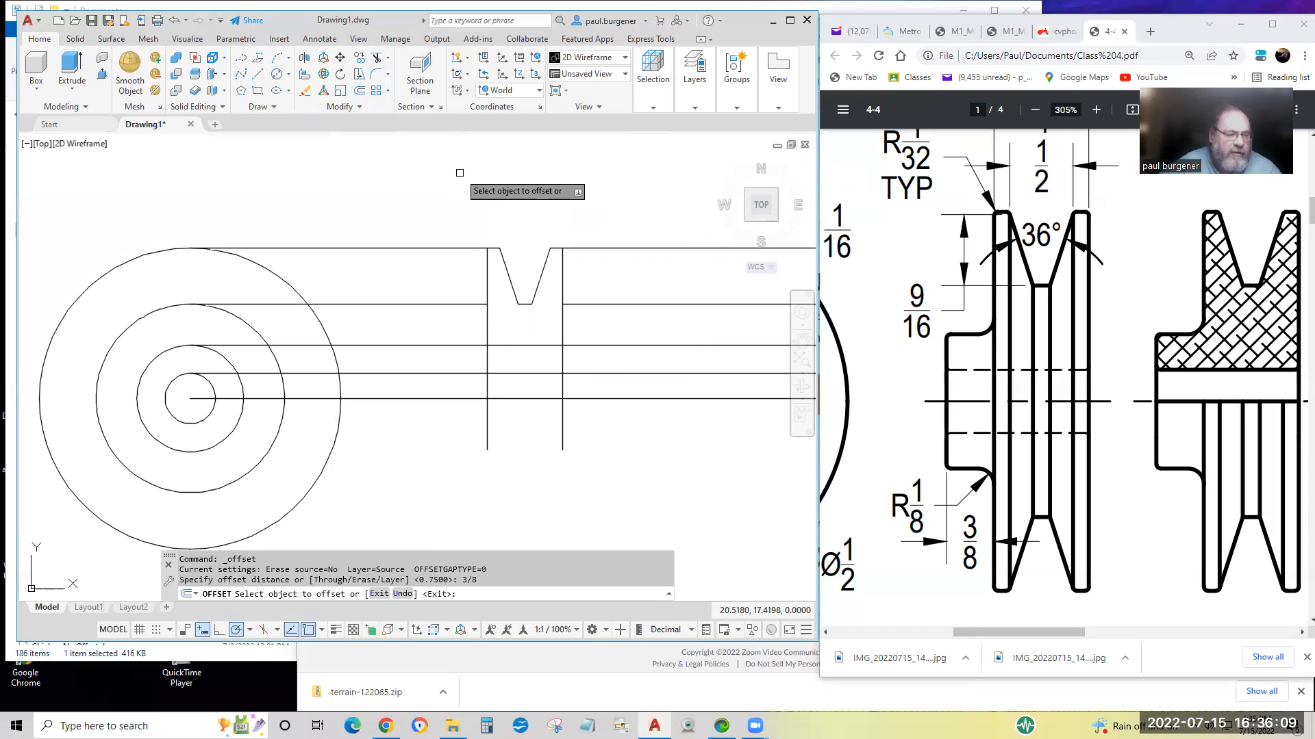
pyautogui.click(486, 323)
pyautogui.click(453, 322)
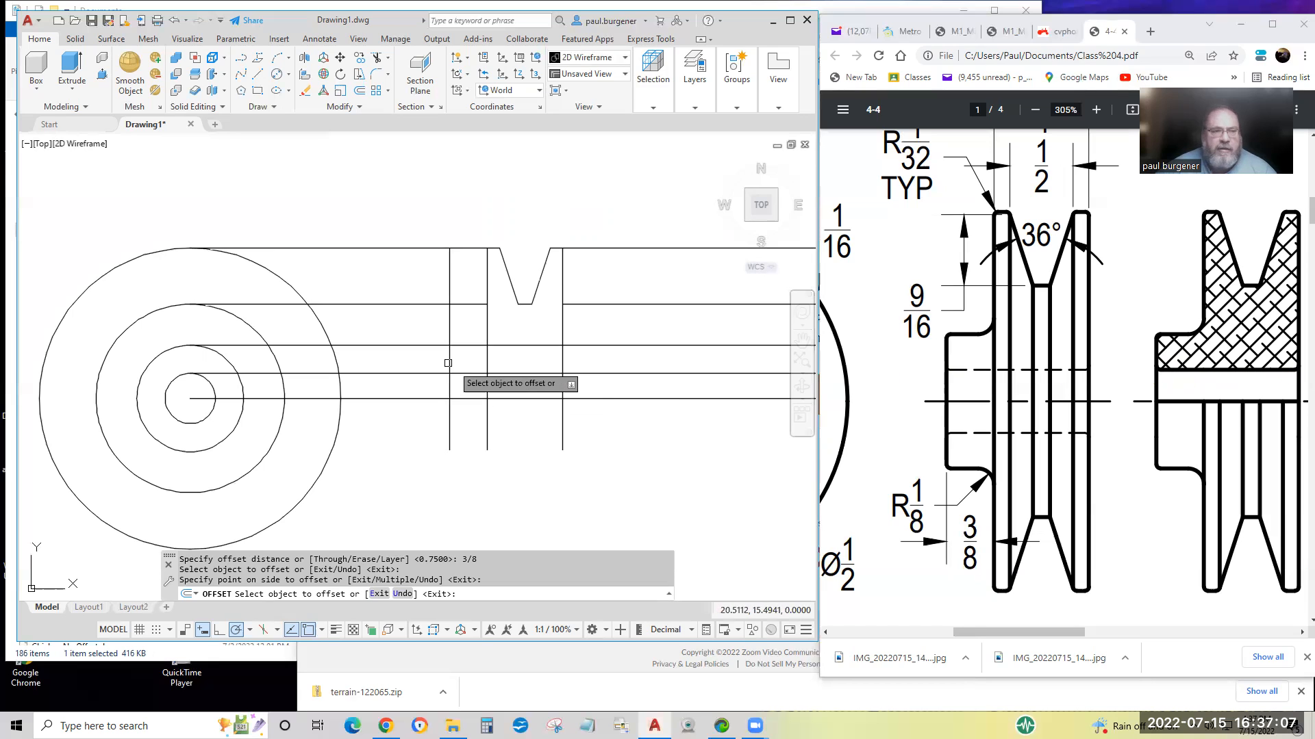
# Trim the hub-face line above the groove-depth line and below the hub line, and the left rim edge between the groove-depth and bore lines.
pyautogui.click(361, 75)
pyautogui.click(446, 267)
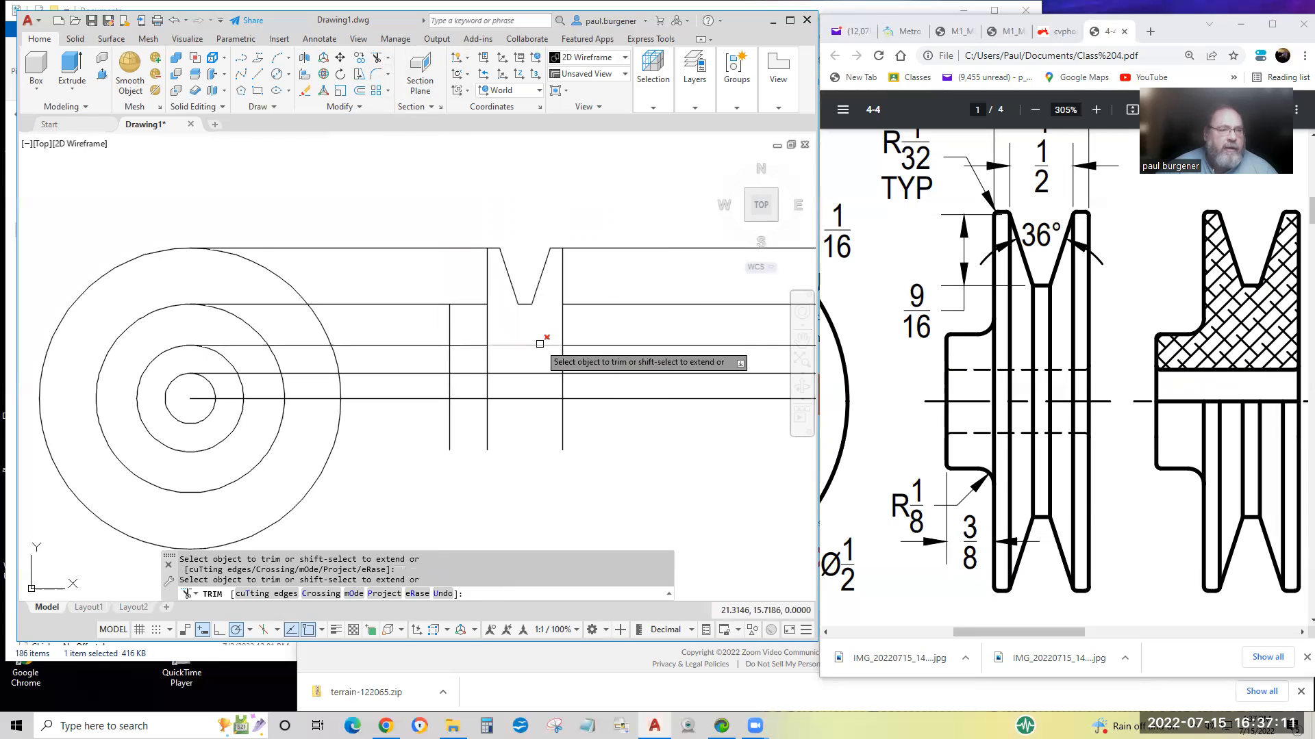
pyautogui.click(447, 363)
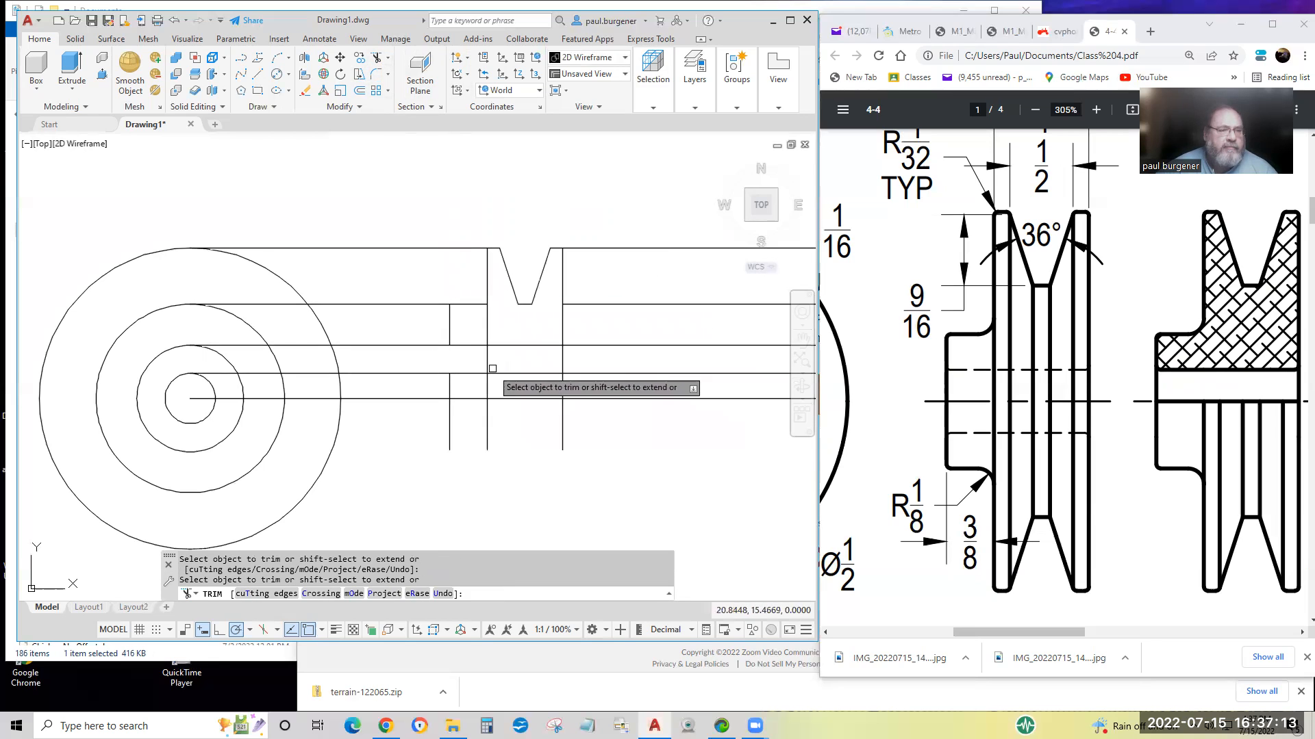
pyautogui.click(486, 319)
pyautogui.click(484, 363)
pyautogui.click(500, 351)
pyautogui.press('Escape')
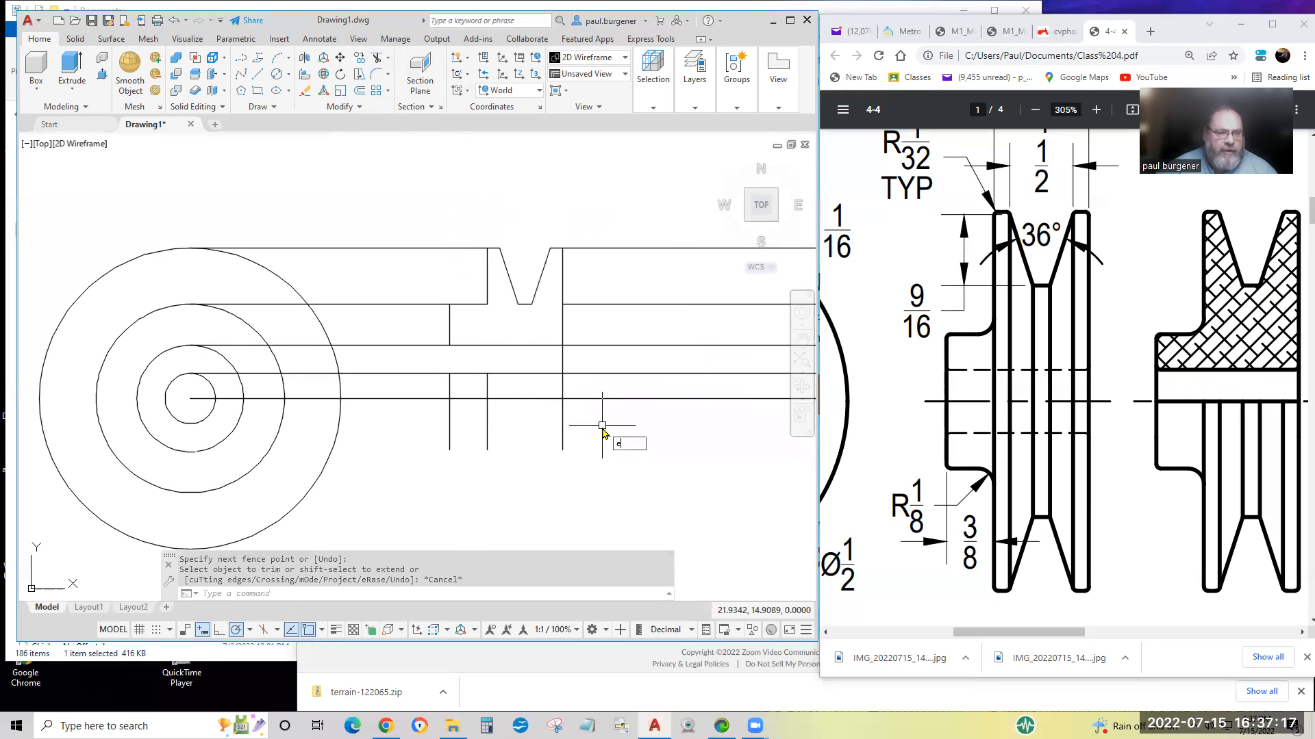
# Try erasing the leftover vertical lines around the centerline together with the right rim edge, and undo the erasure.
pyautogui.write('e')
pyautogui.press('Return')
pyautogui.click(603, 446)
pyautogui.click(419, 431)
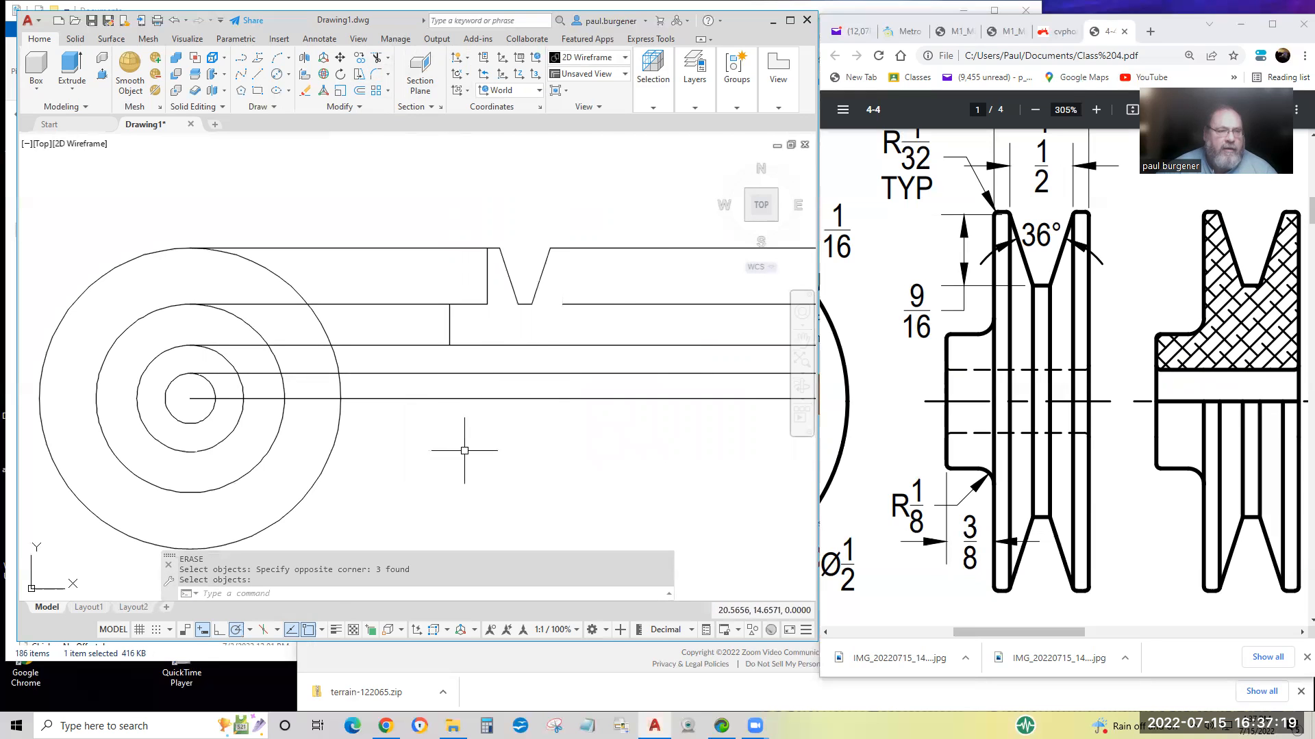
pyautogui.write('u')
pyautogui.press('Return')
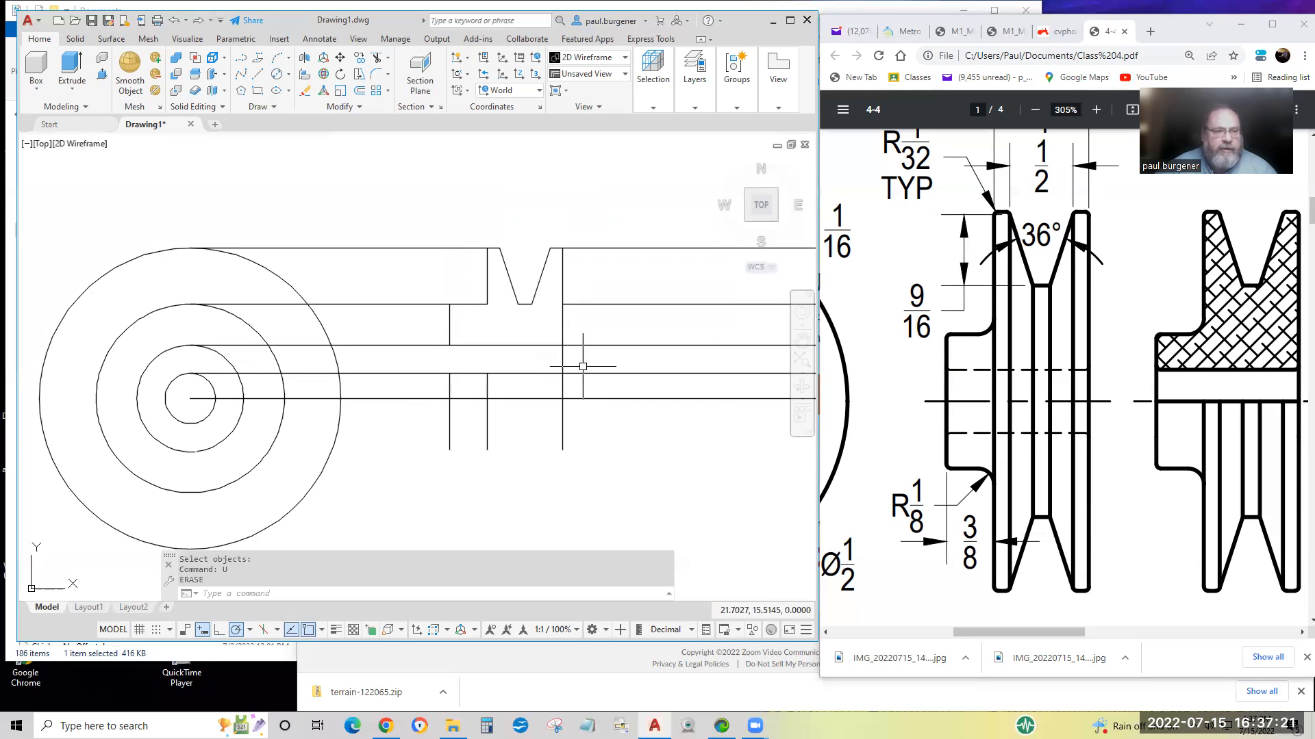
# Trim the right rim edge below the groove-depth projection line.
pyautogui.click(377, 58)
pyautogui.press('Escape')
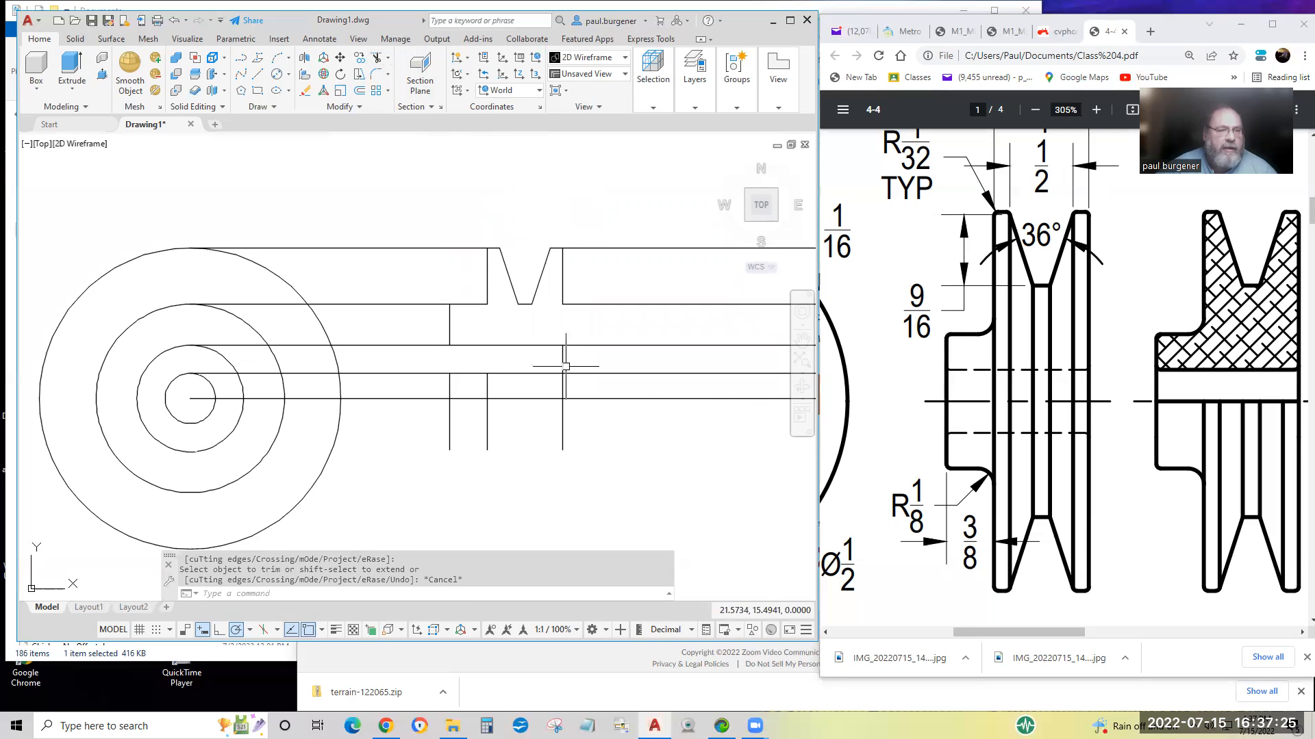
pyautogui.press('Escape')
# Erase the three leftover vertical line pieces crossing the centerline beneath the hub and rim.
pyautogui.write('e')
pyautogui.press('Return')
pyautogui.click(578, 438)
pyautogui.click(391, 421)
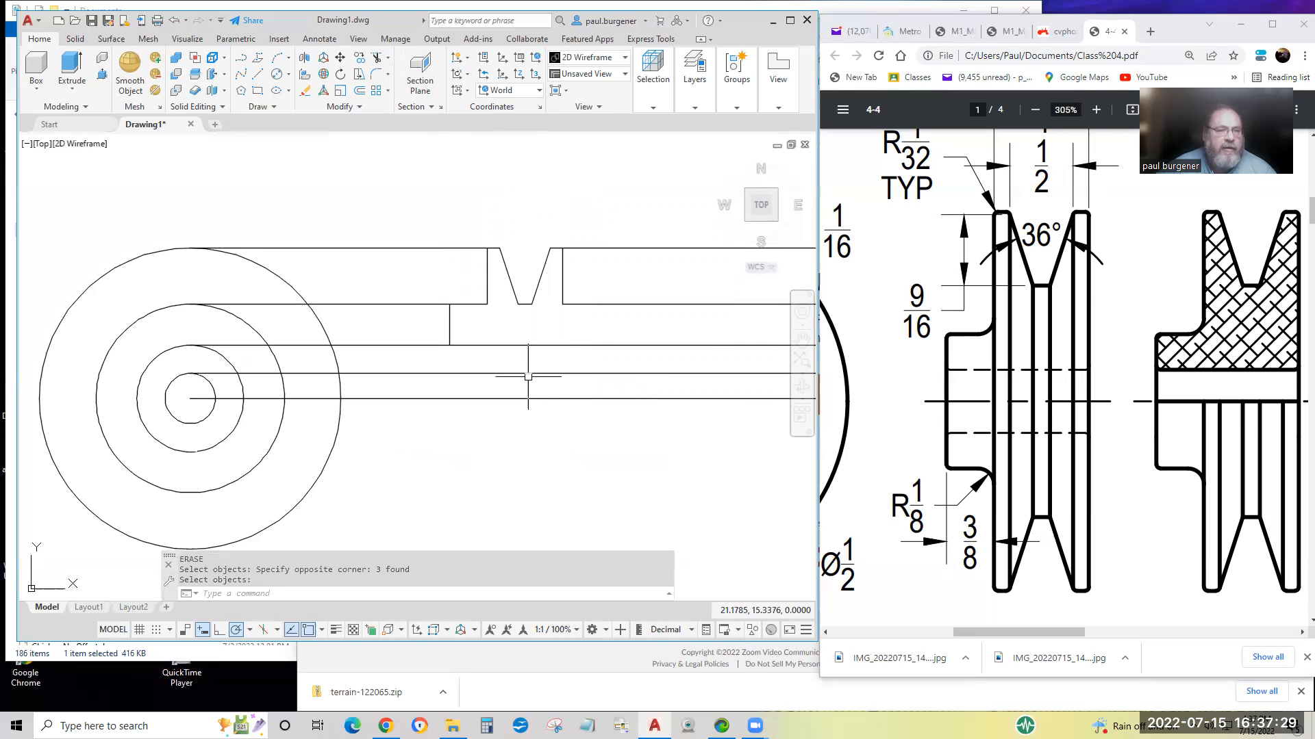
# Stretch the lower end of the right rim edge down to the hub projection line.
pyautogui.press('Return')
pyautogui.click(562, 284)
pyautogui.click(562, 304)
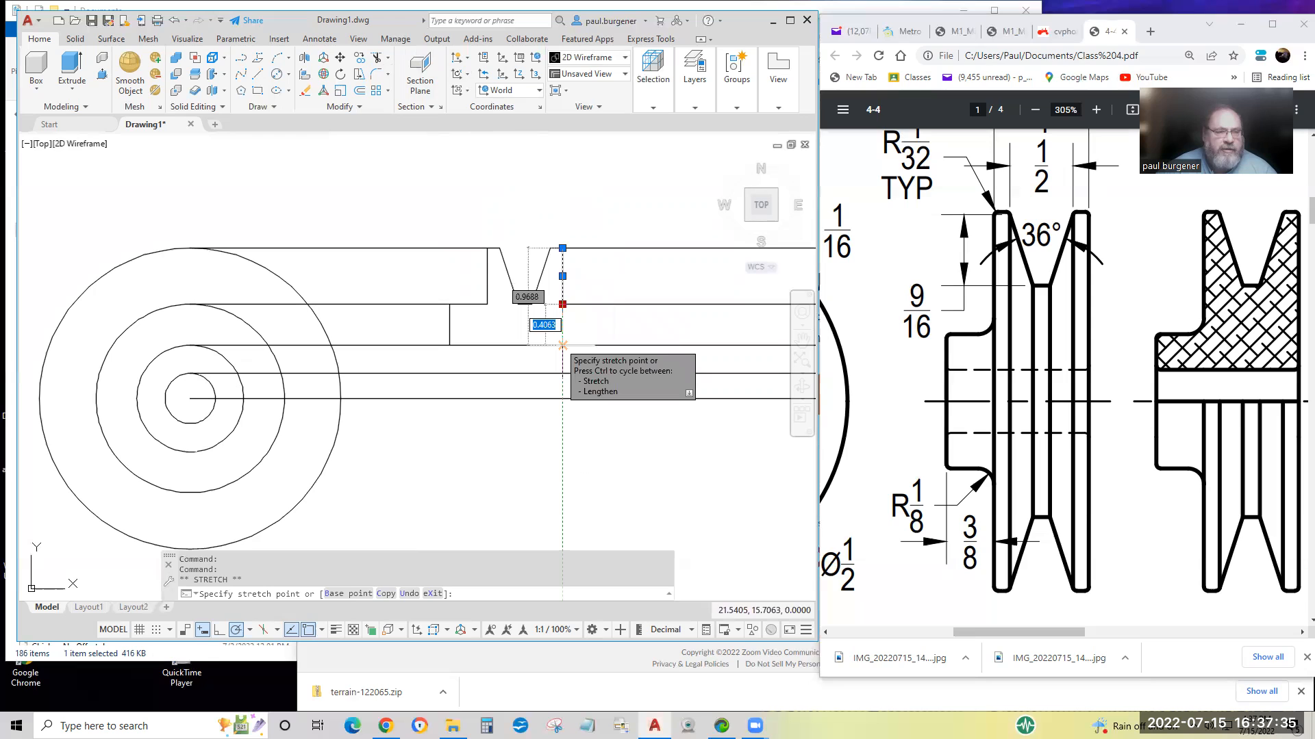
pyautogui.click(562, 345)
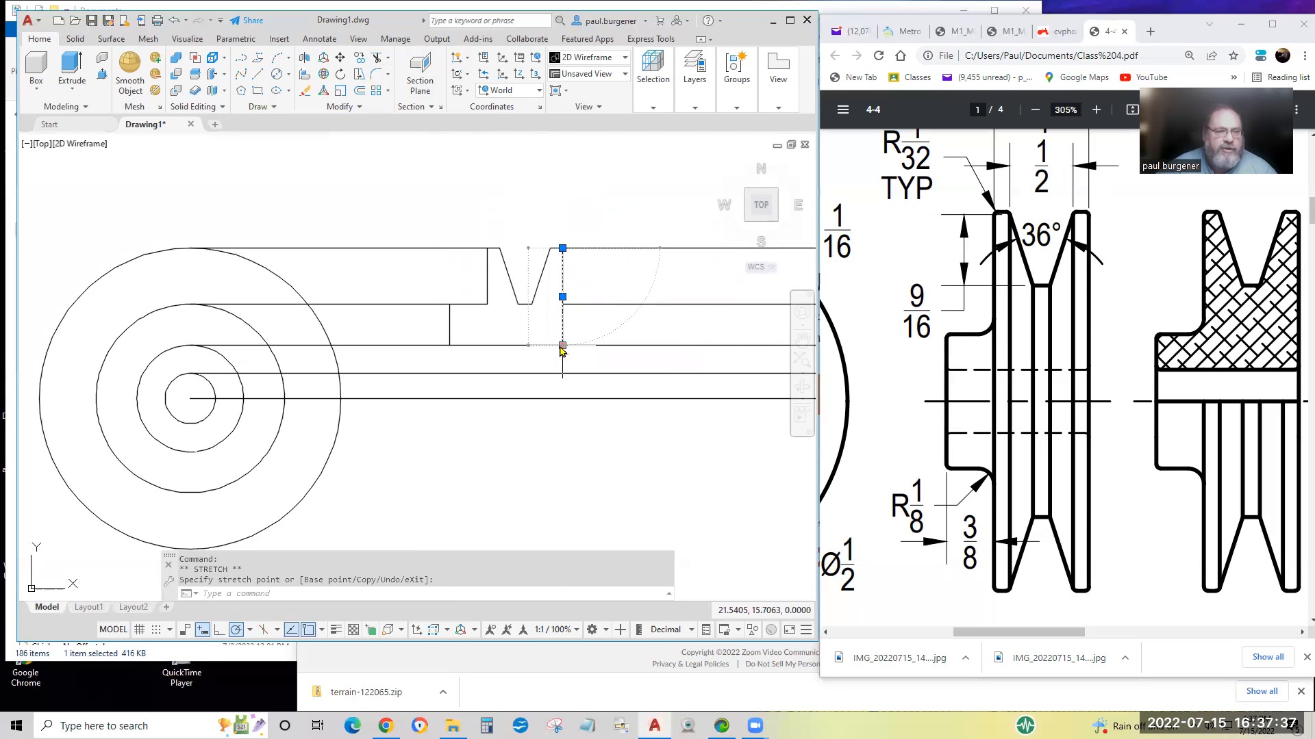
pyautogui.press('Escape')
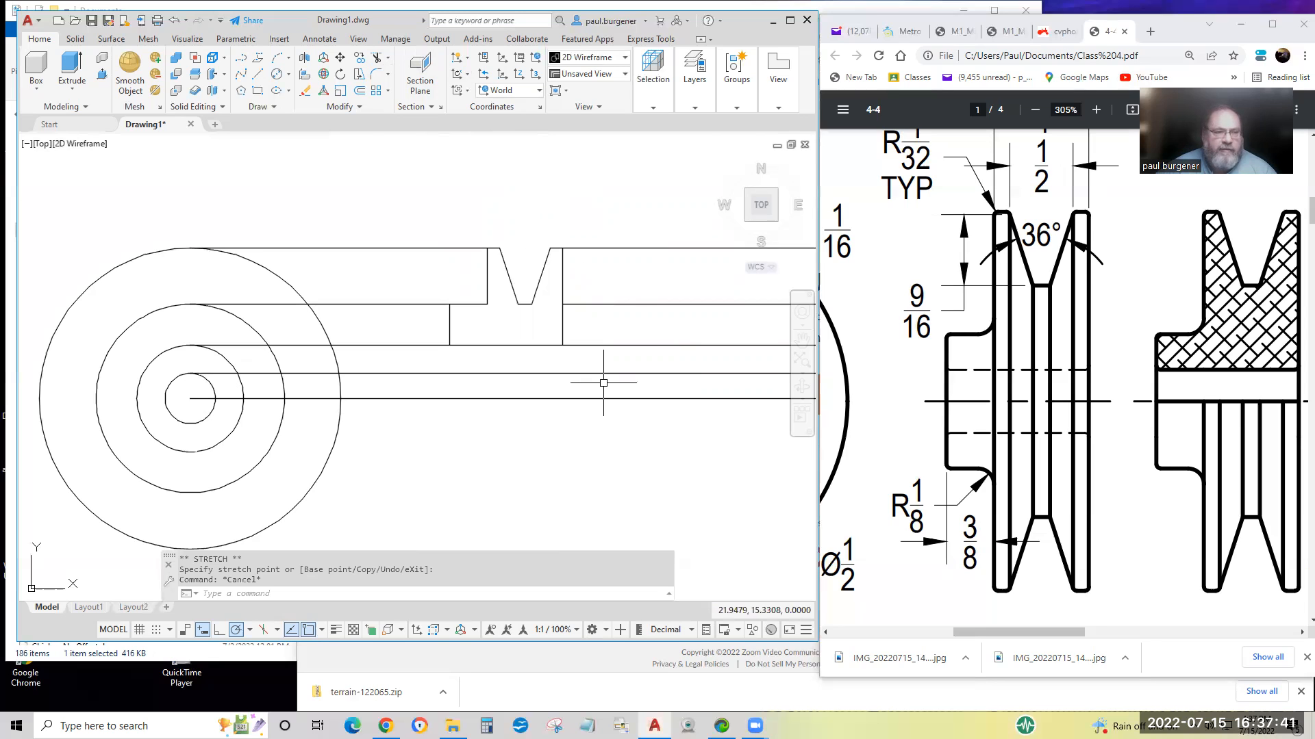
# Stretch the lower ends of the hub face and the right rim edge from the hub line down to the bore line.
pyautogui.scroll(5, 515, 287)
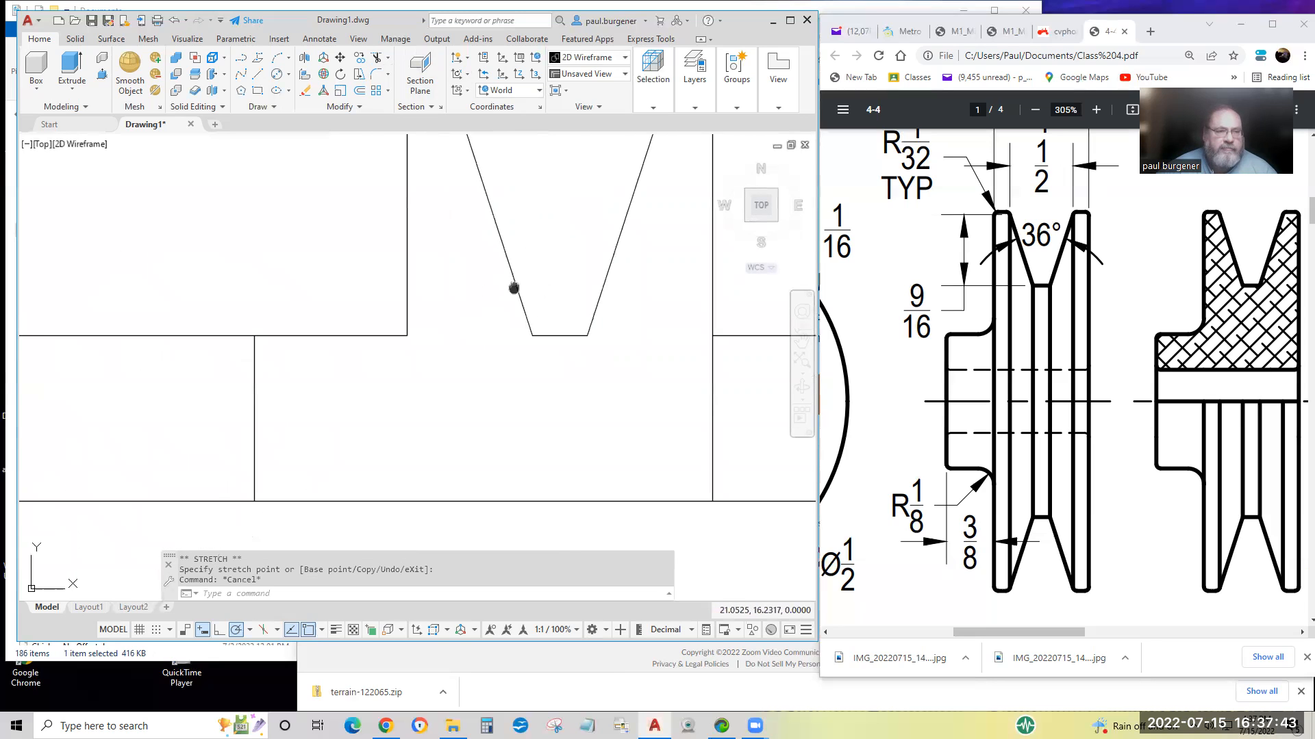
pyautogui.scroll(-2, 513, 287)
pyautogui.moveTo(512, 298); pyautogui.dragTo(471, 327, button='middle')
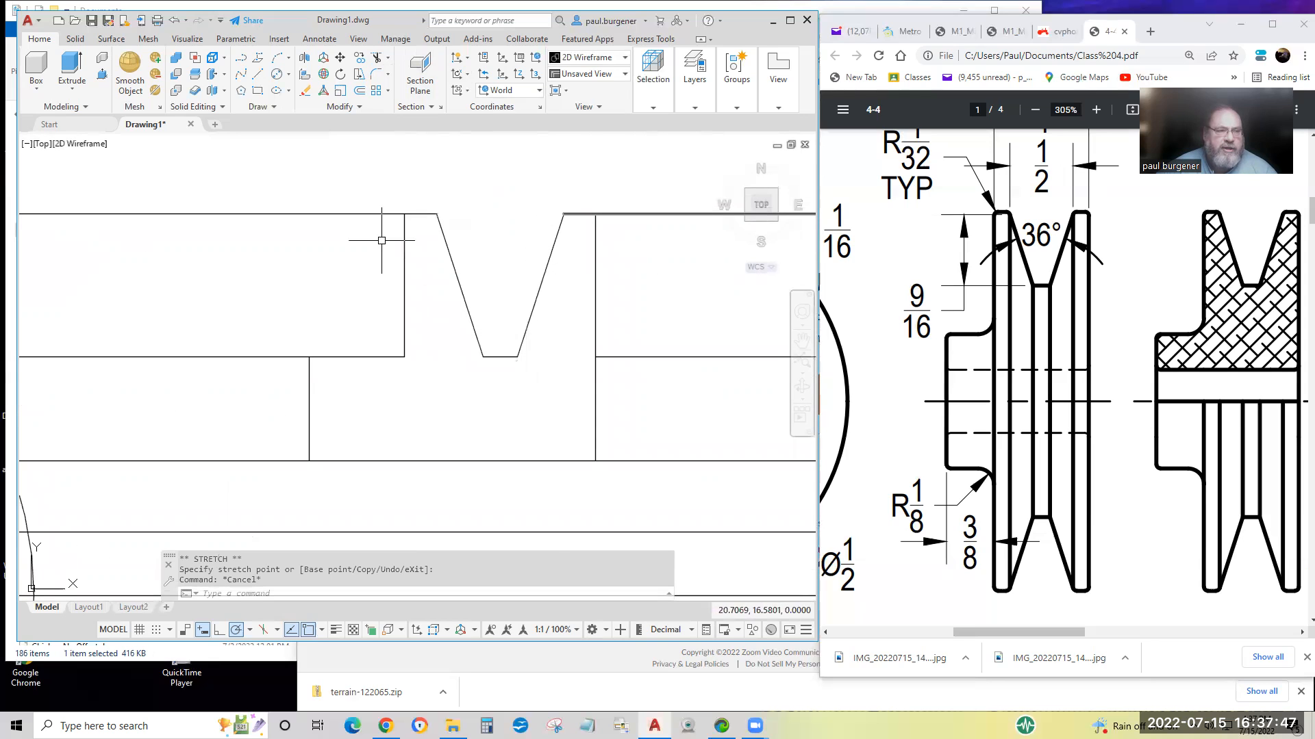
pyautogui.scroll(-2, 320, 423)
pyautogui.scroll(-2, 320, 423)
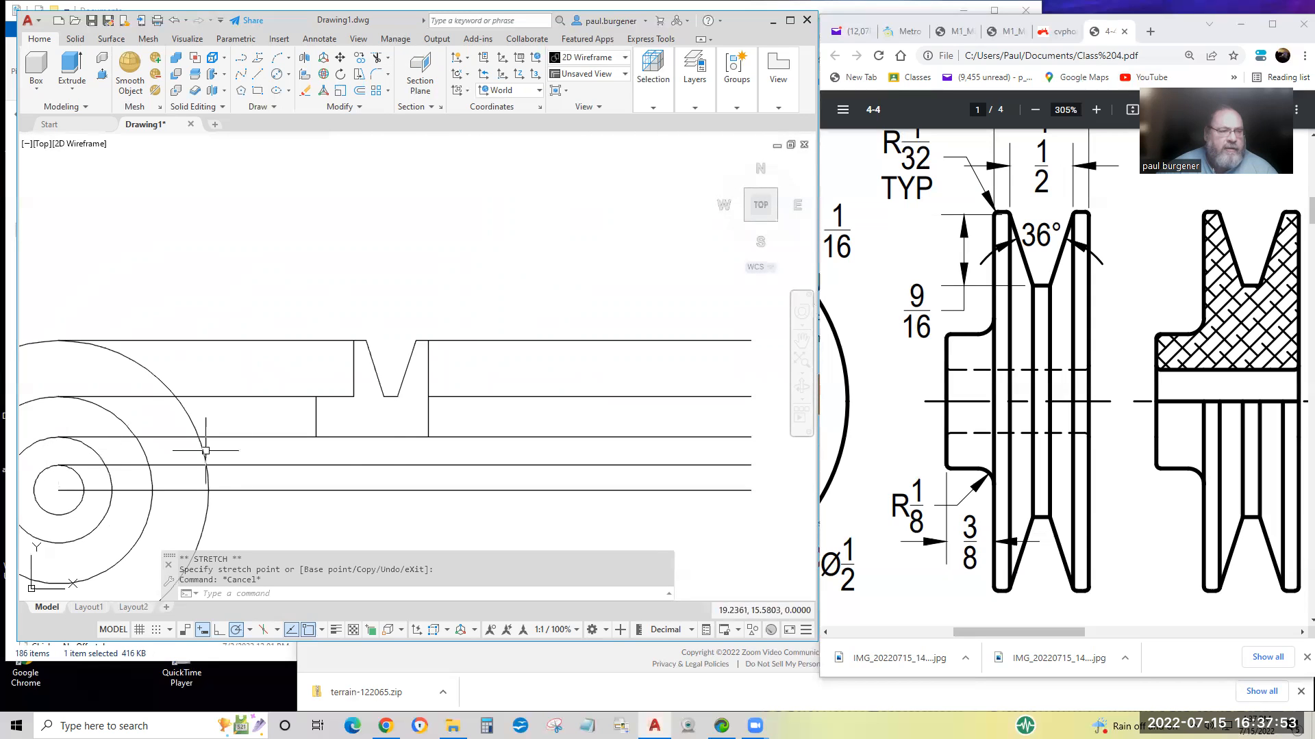
pyautogui.moveTo(403, 416); pyautogui.dragTo(485, 327, button='middle')
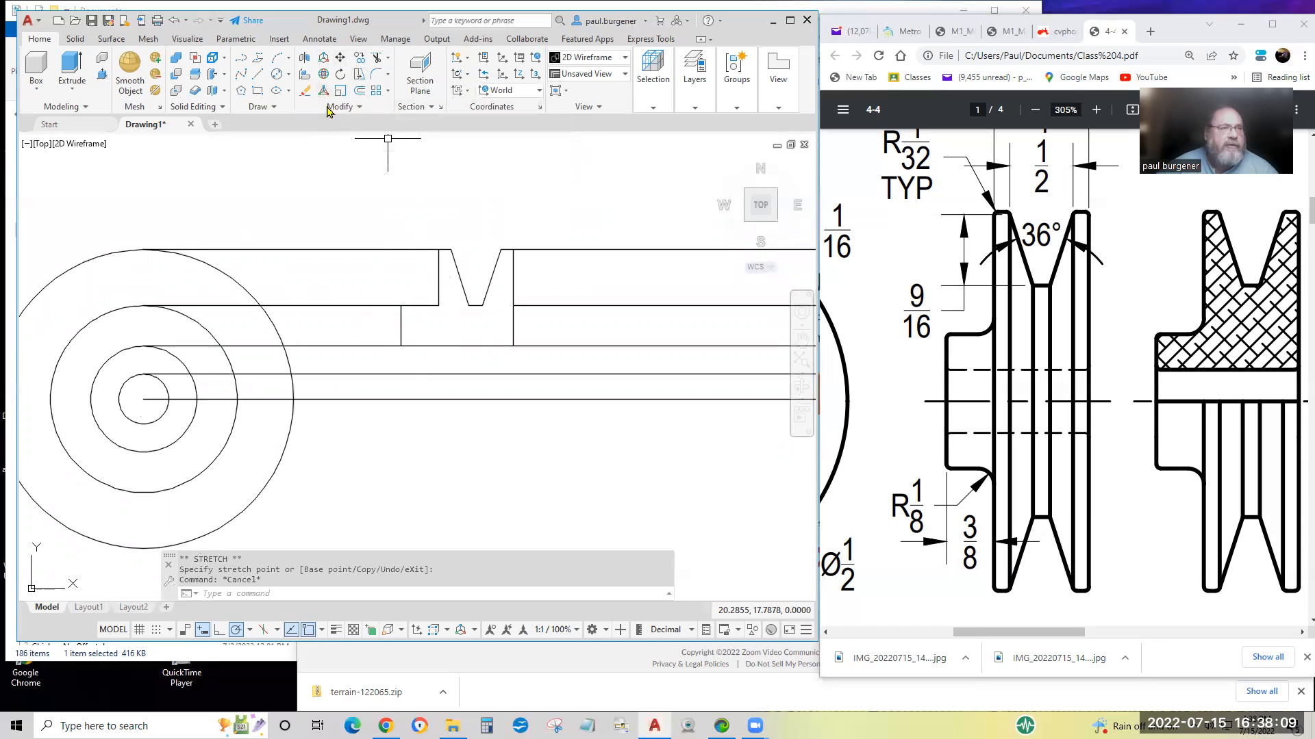
pyautogui.click(360, 91)
pyautogui.click(536, 355)
pyautogui.click(396, 330)
pyautogui.press('Return')
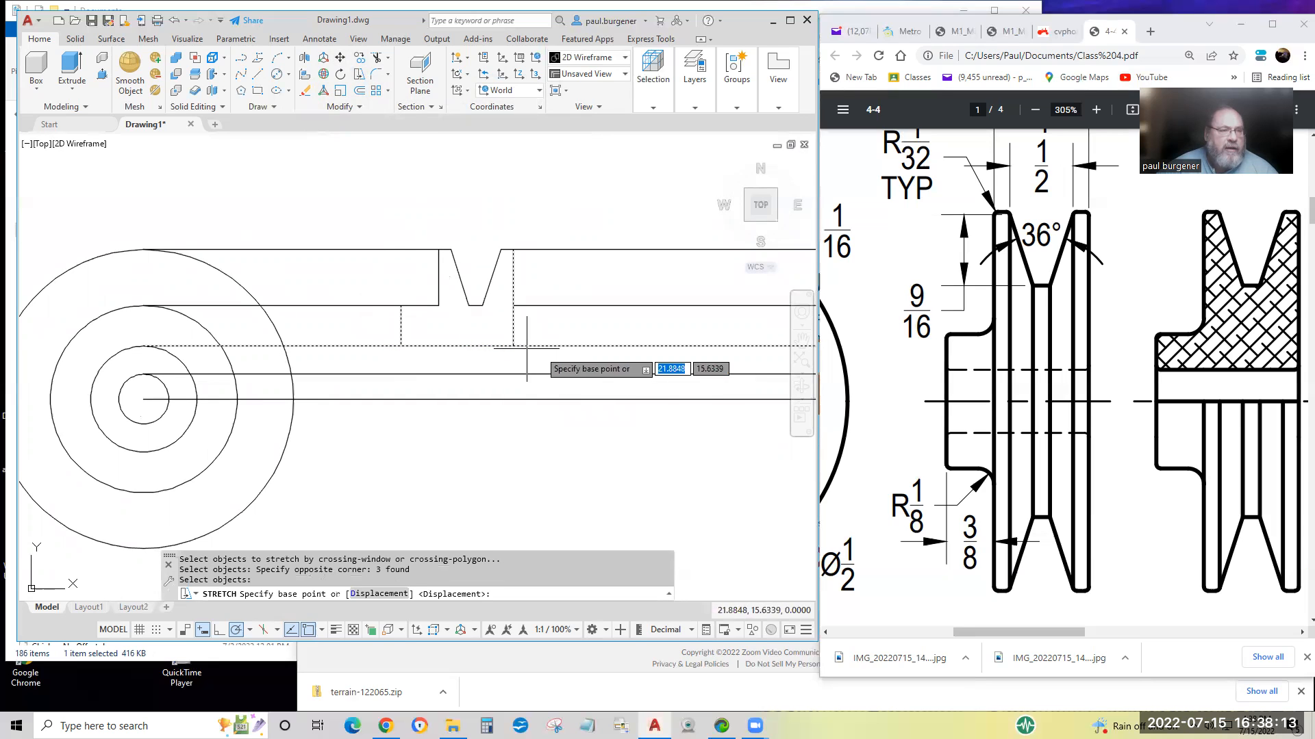
pyautogui.click(513, 346)
pyautogui.click(513, 374)
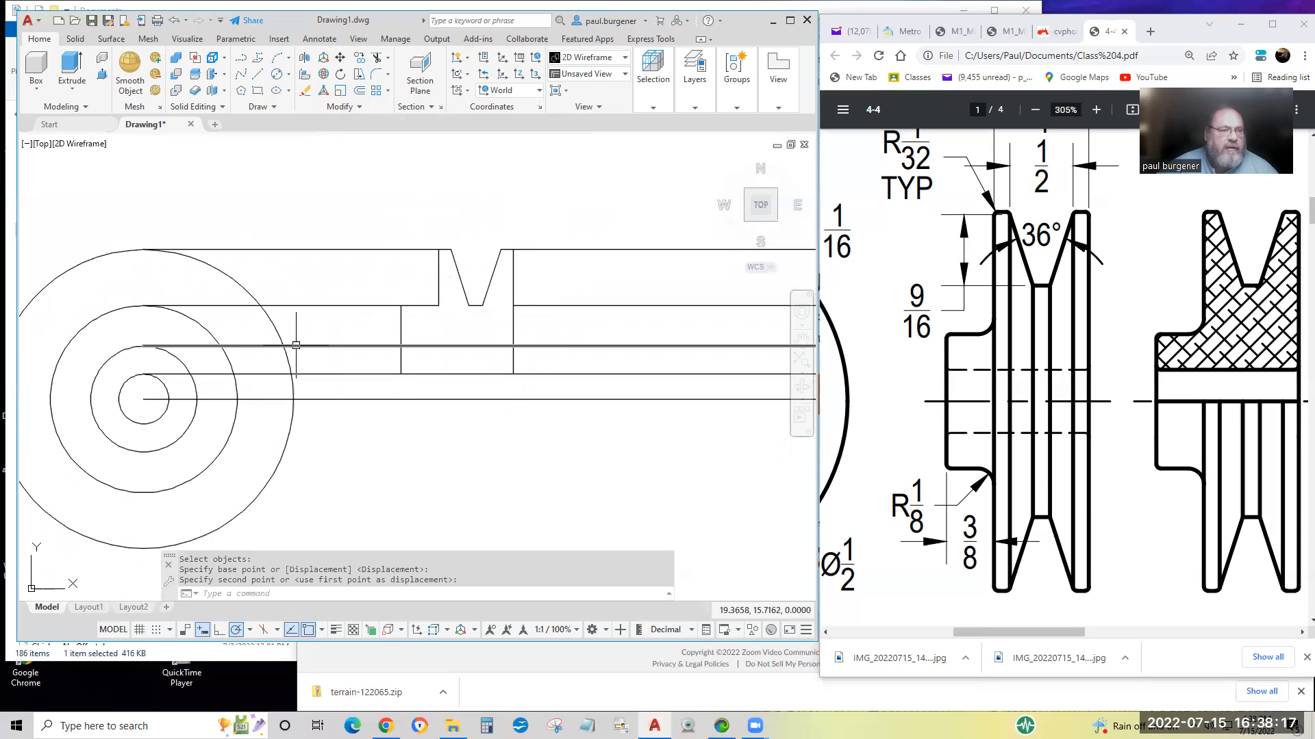
pyautogui.press('Escape')
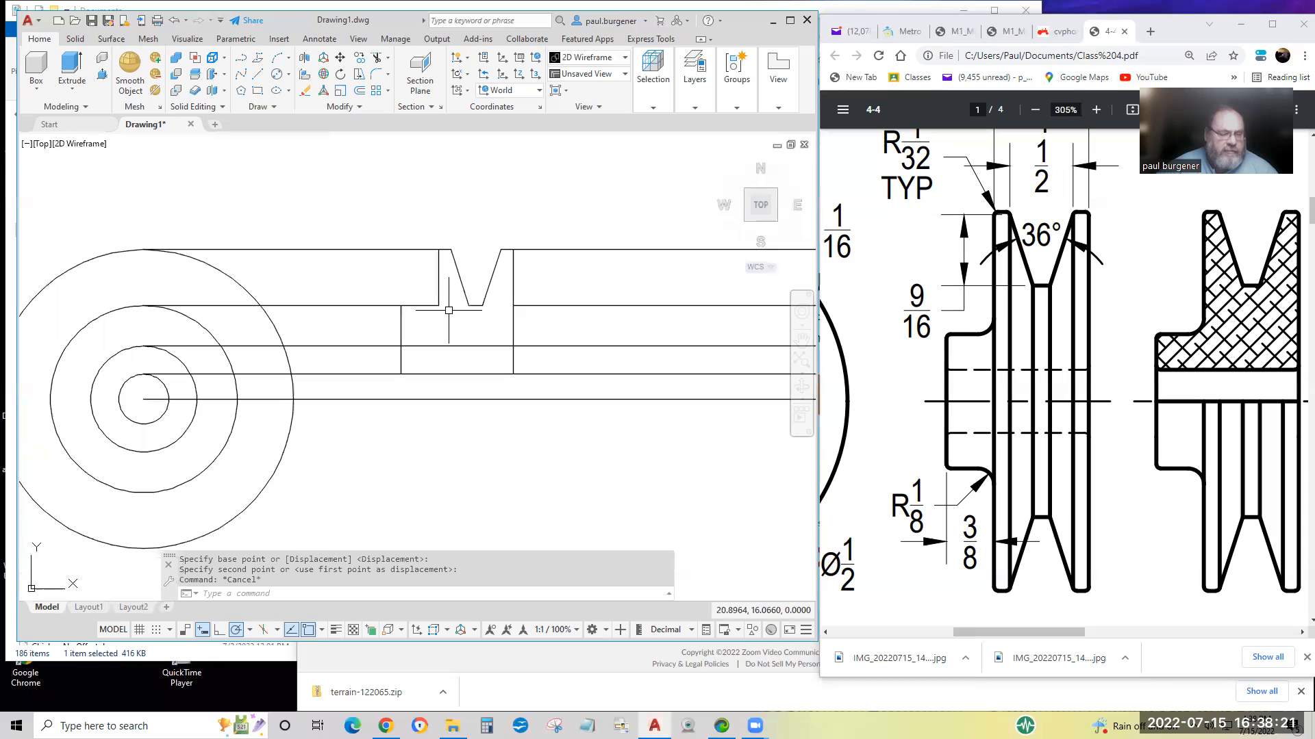
# Stretch the lower end of the left rim edge down to the hub line.
pyautogui.click(439, 293)
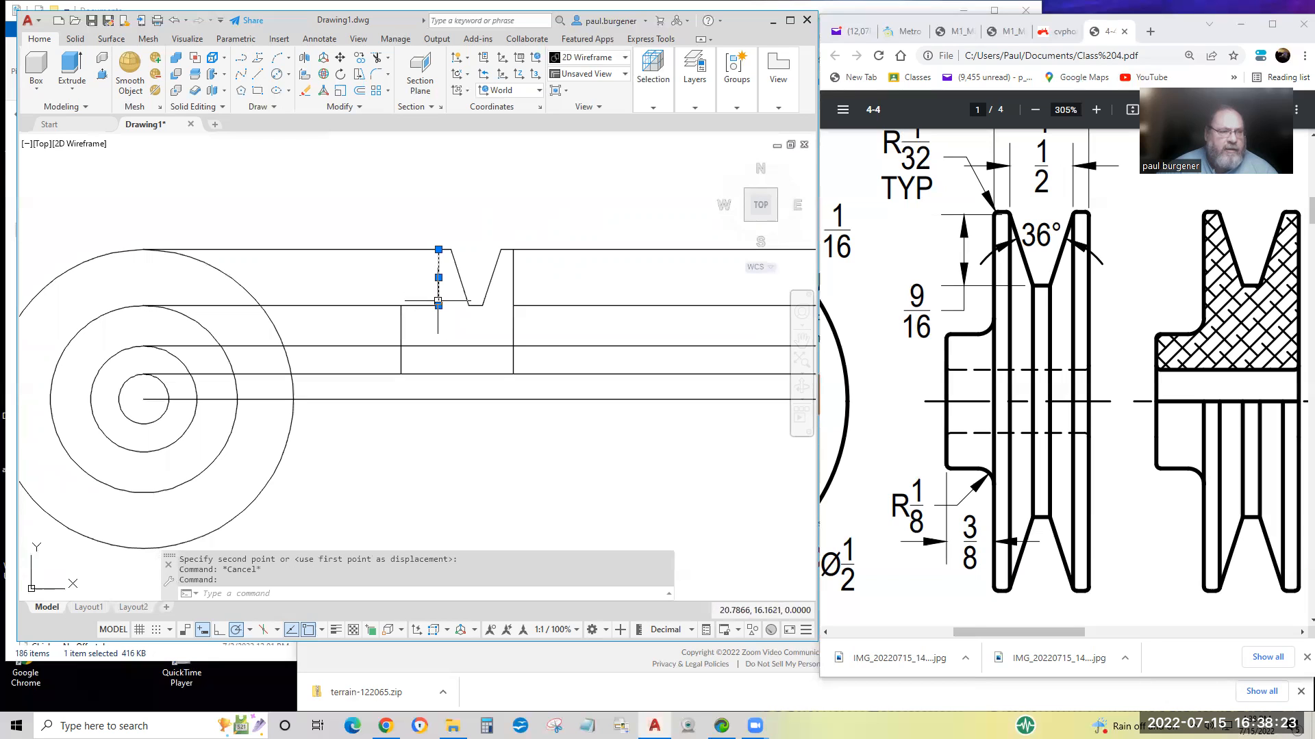
pyautogui.click(438, 305)
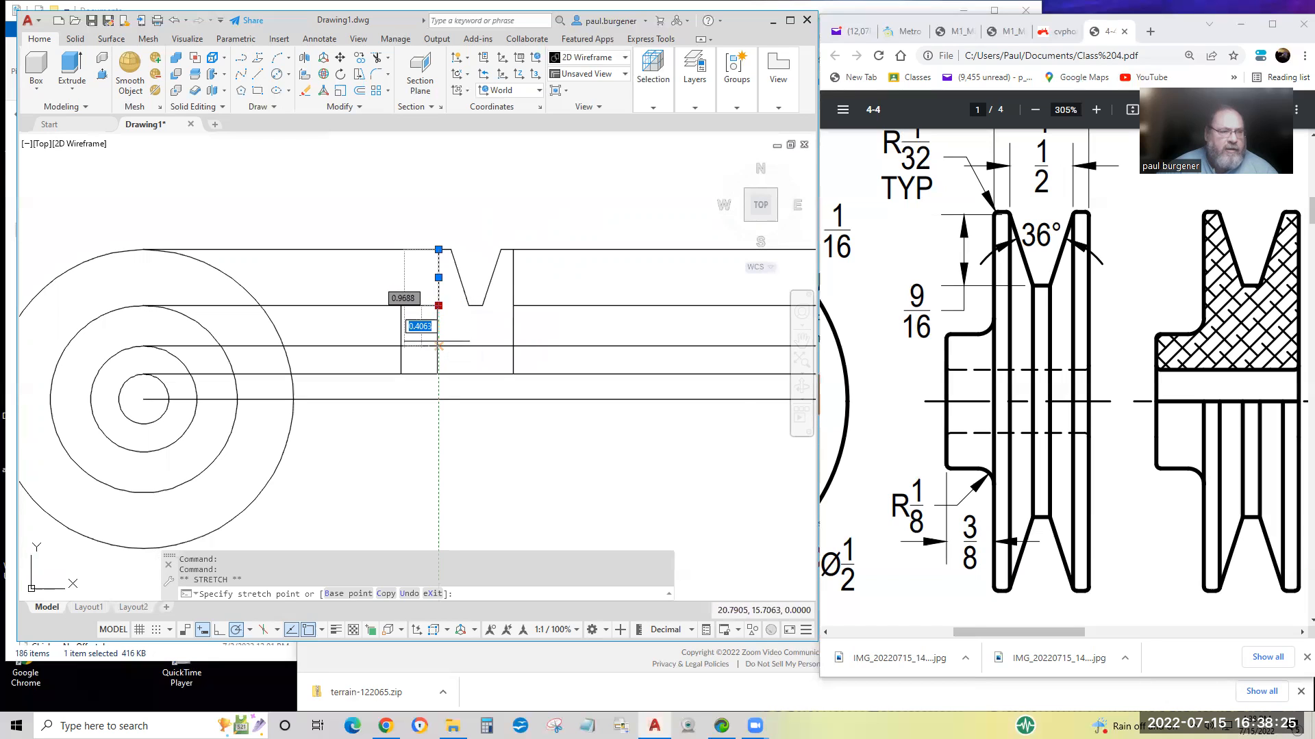
pyautogui.click(439, 346)
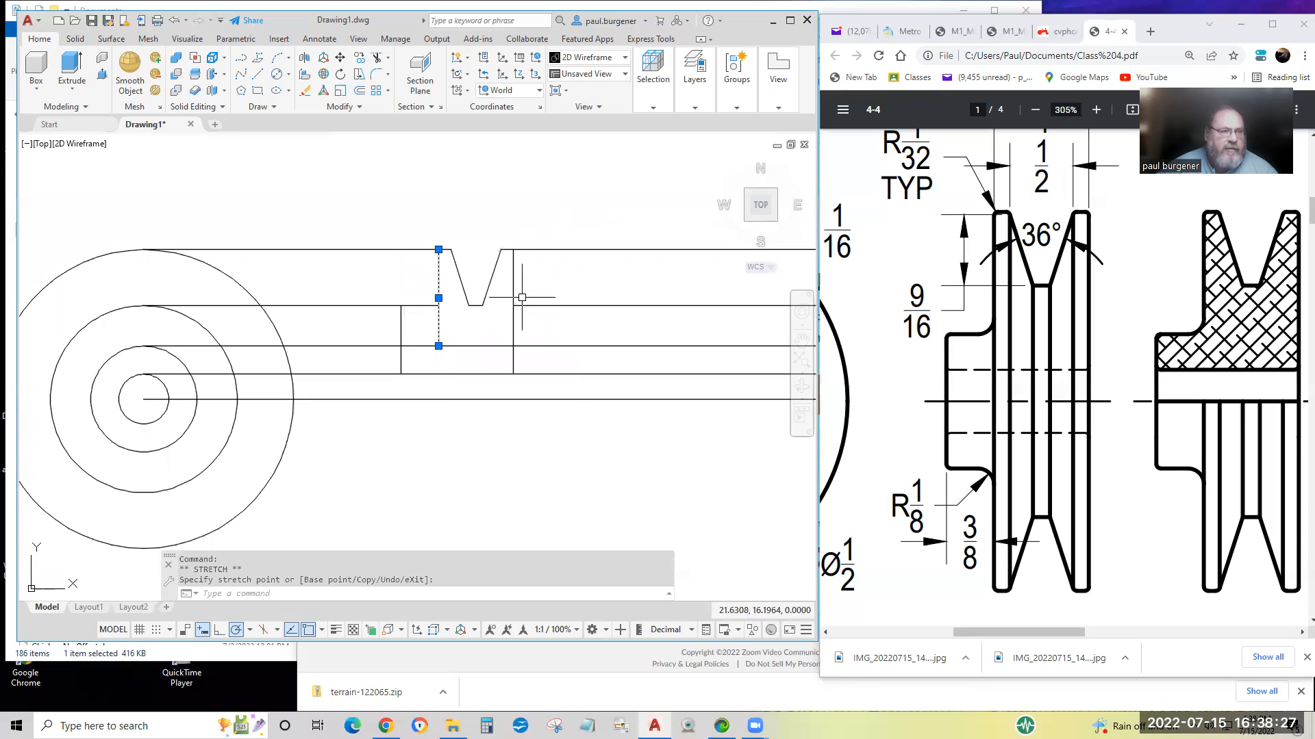
pyautogui.press('Escape')
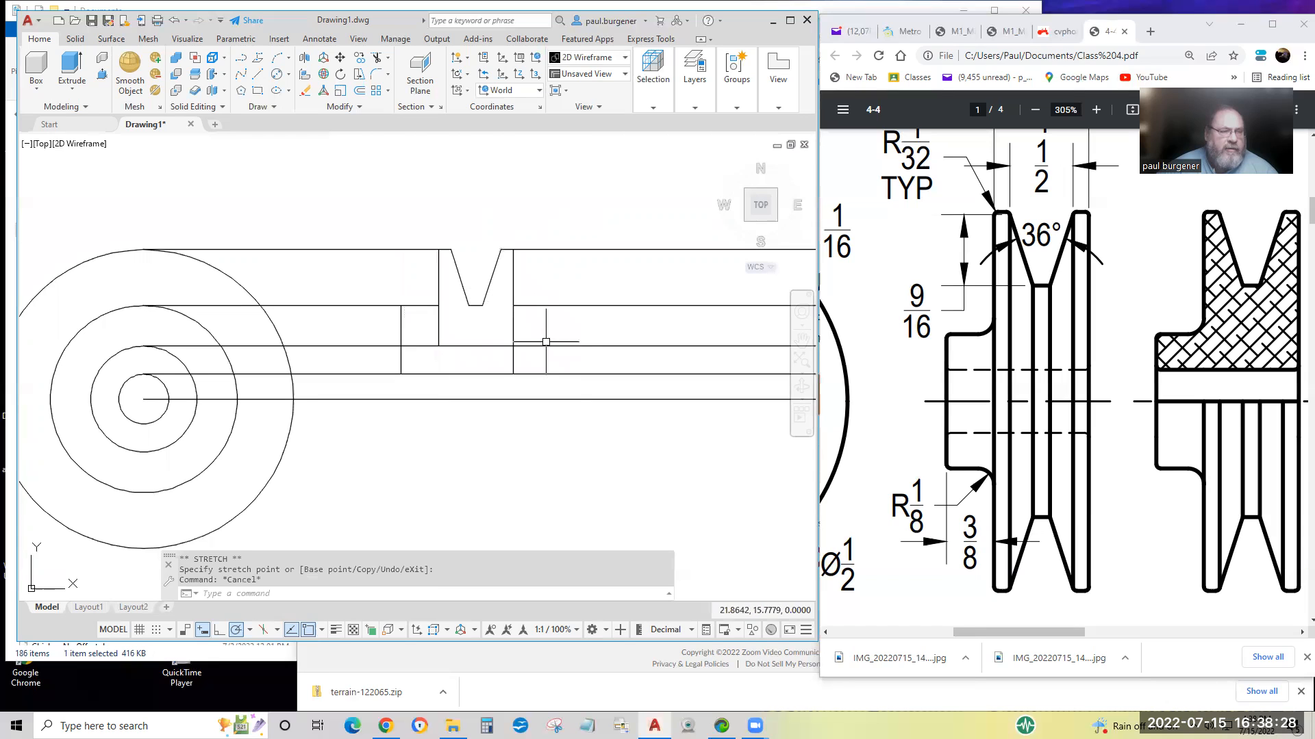
# Trim the groove-depth line between hub face and rim, the hub face above the hub line, and the hub line inside the rim.
pyautogui.click(376, 58)
pyautogui.click(415, 306)
pyautogui.click(399, 323)
pyautogui.click(486, 347)
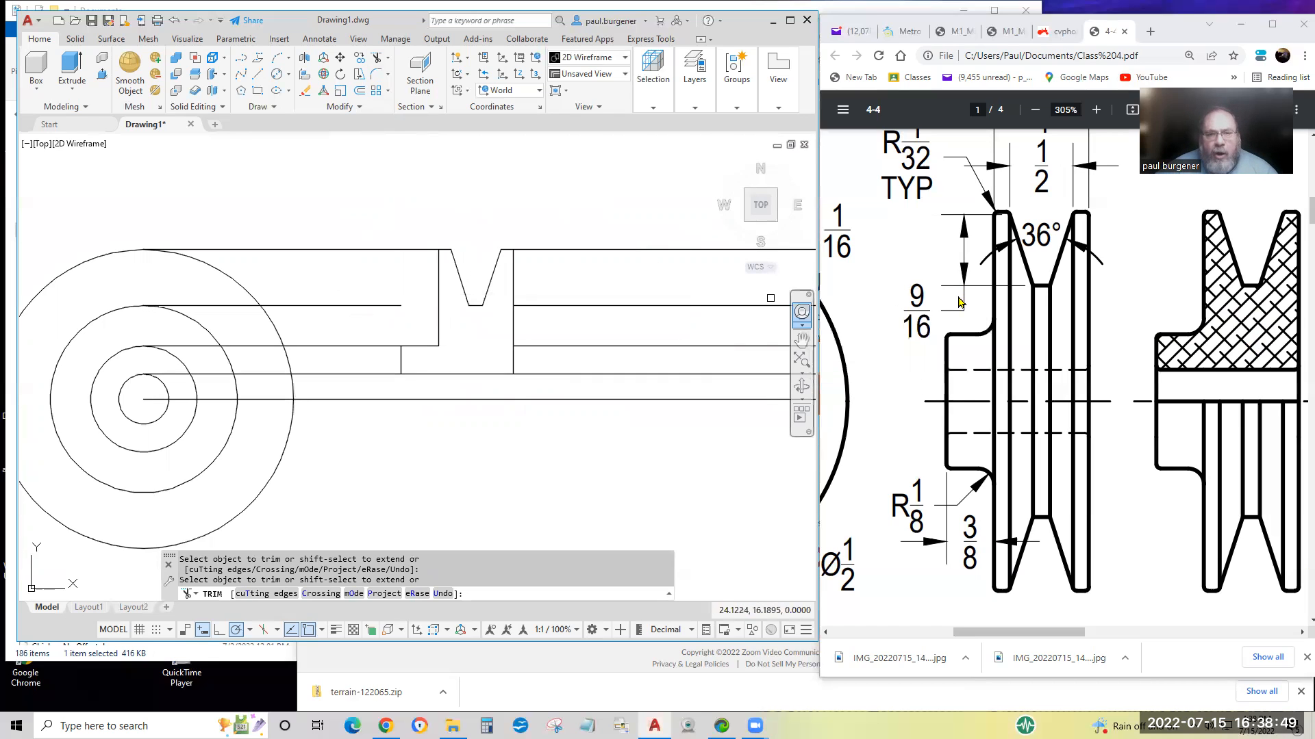
# Fillet the outer corner of the left rim tip with a radius of 1/32.
pyautogui.scroll(1, 923, 184)
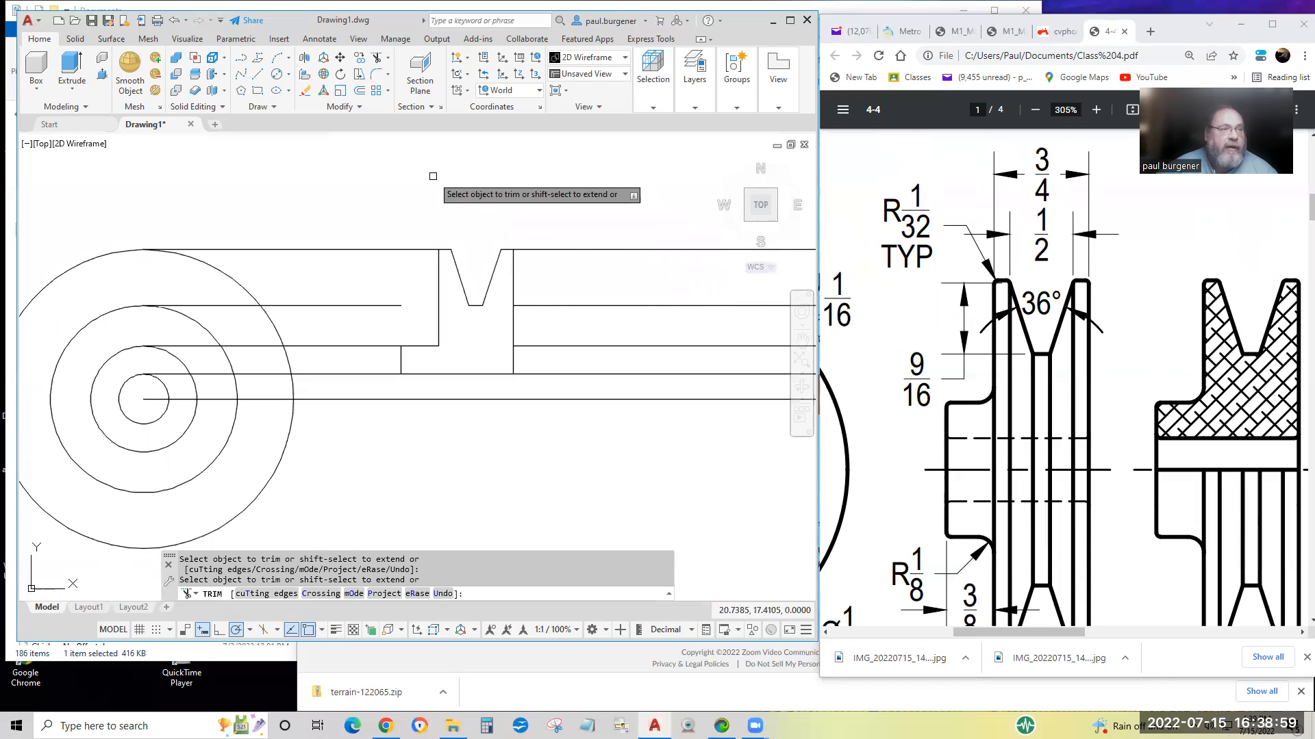
pyautogui.click(377, 78)
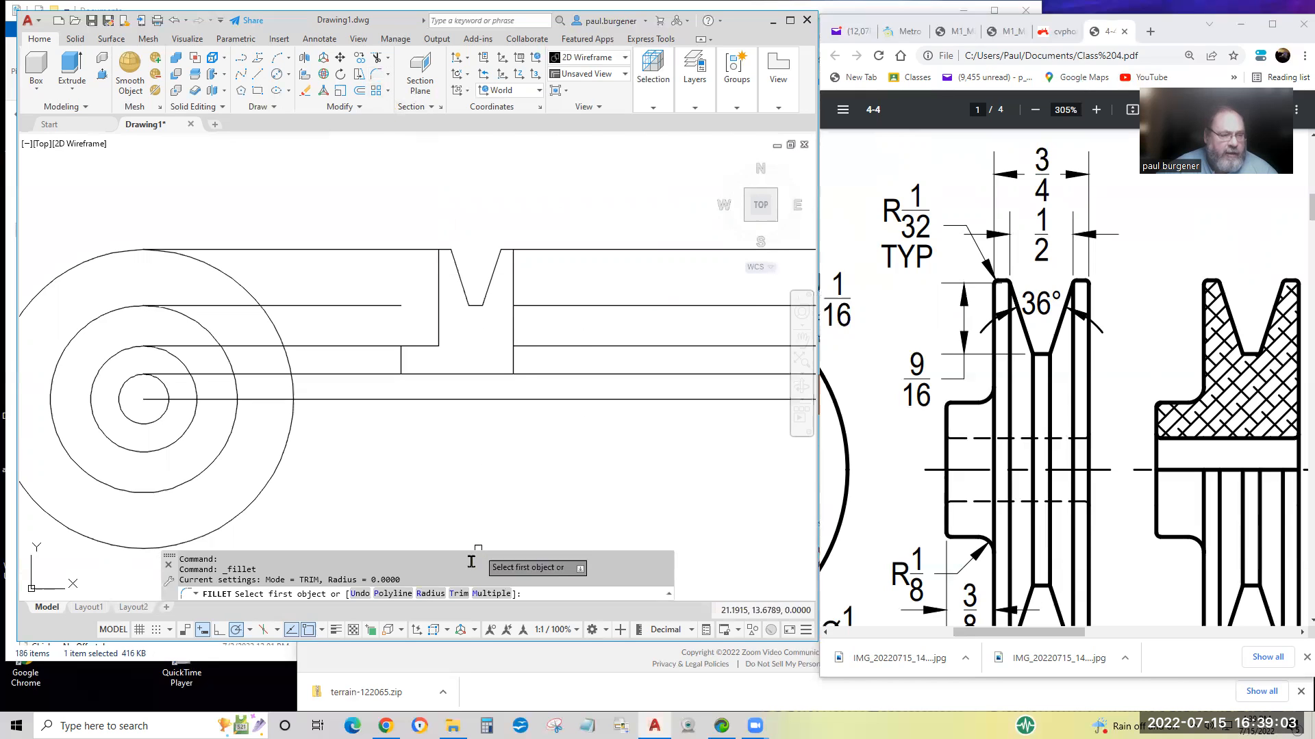
pyautogui.click(430, 594)
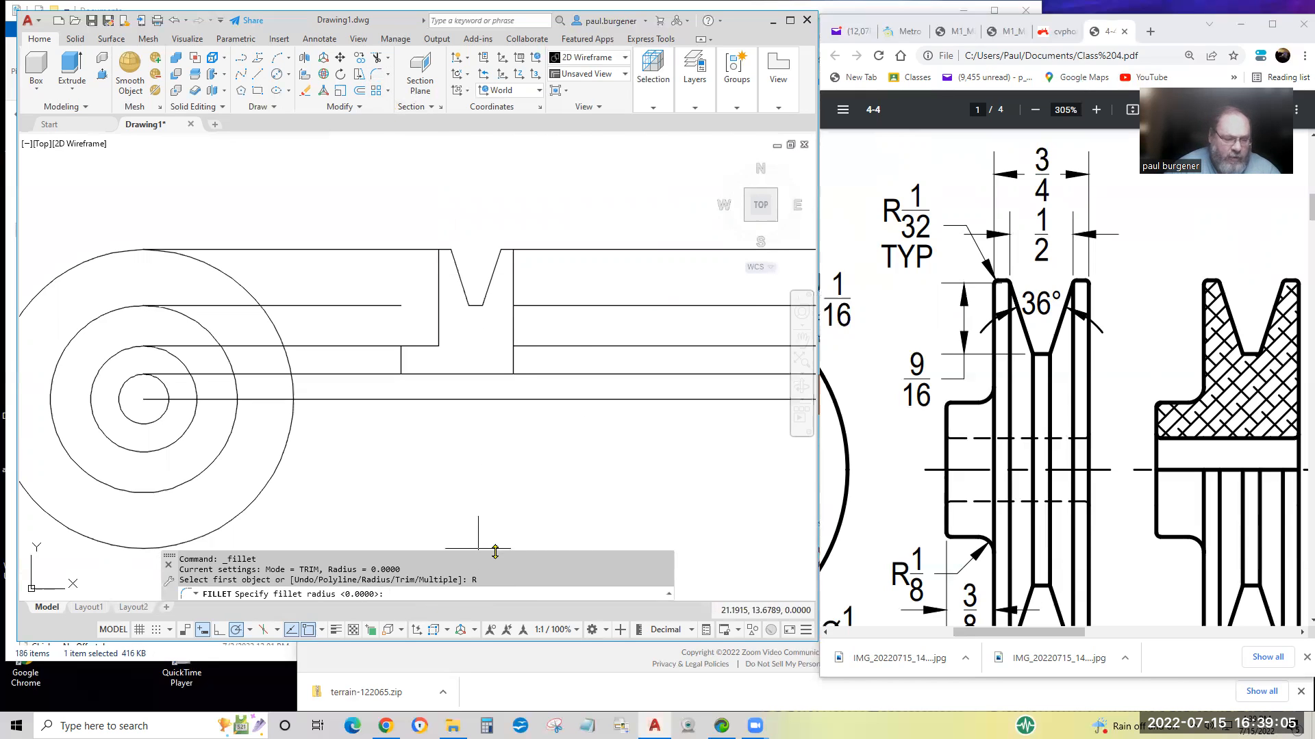
pyautogui.write('1')
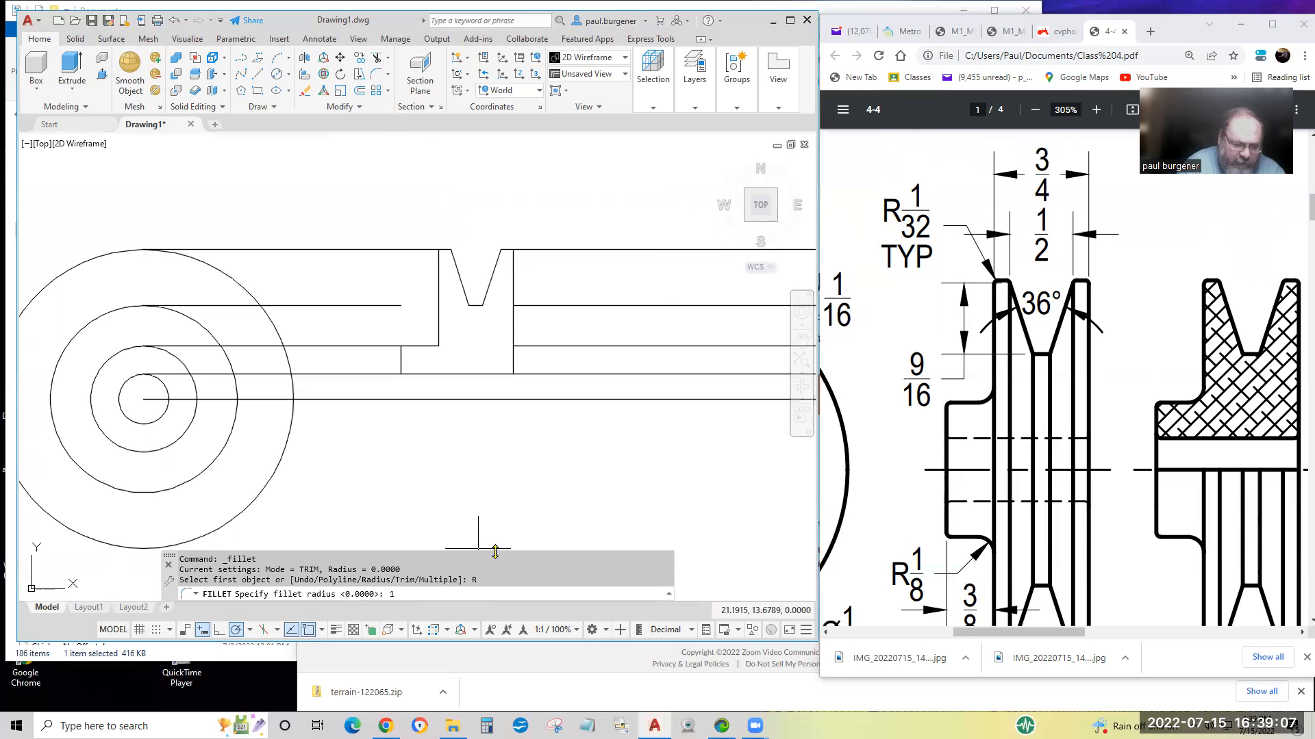
pyautogui.write('/32')
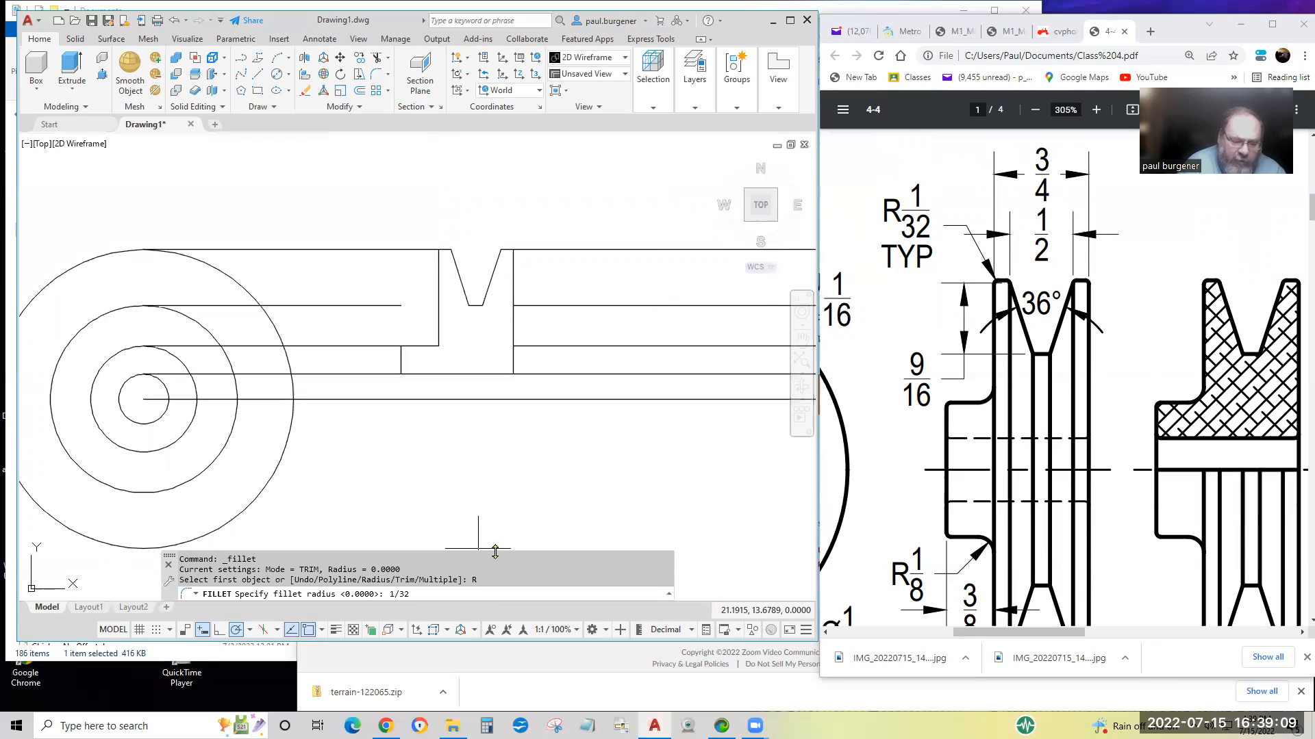
pyautogui.press('Return')
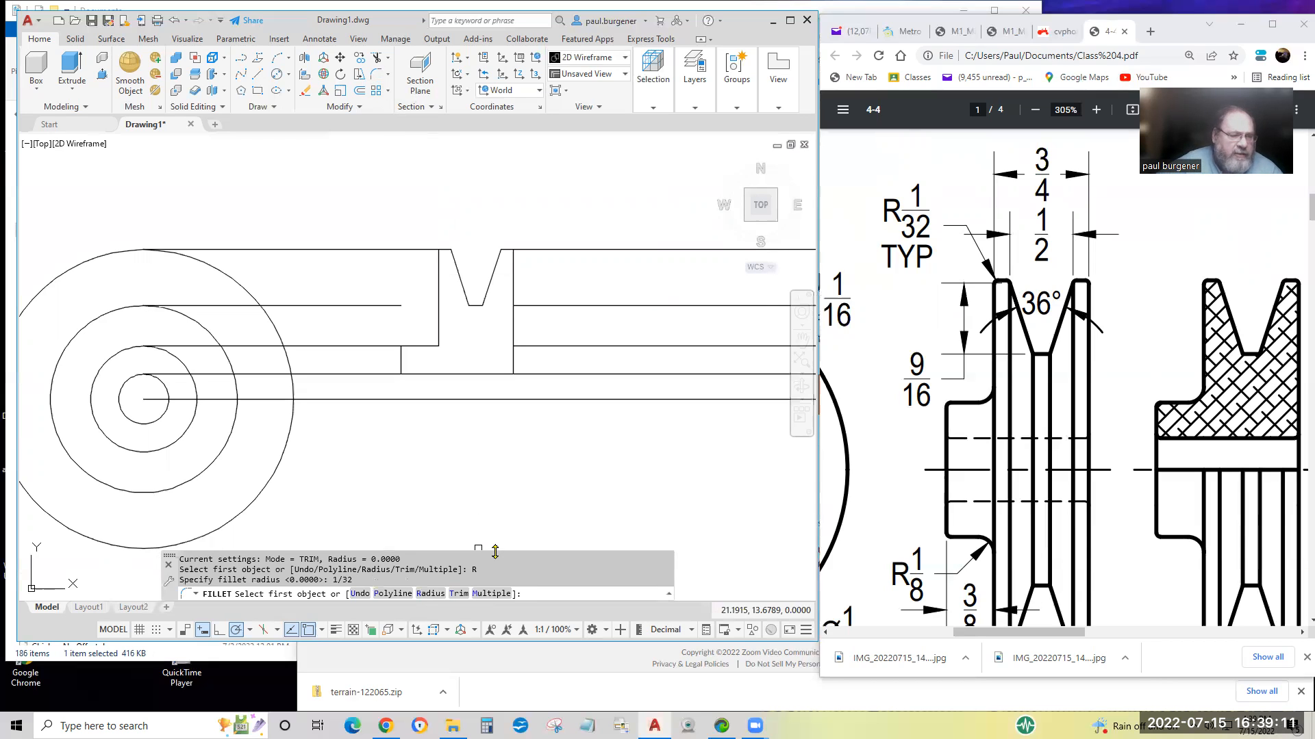
pyautogui.scroll(5, 452, 252)
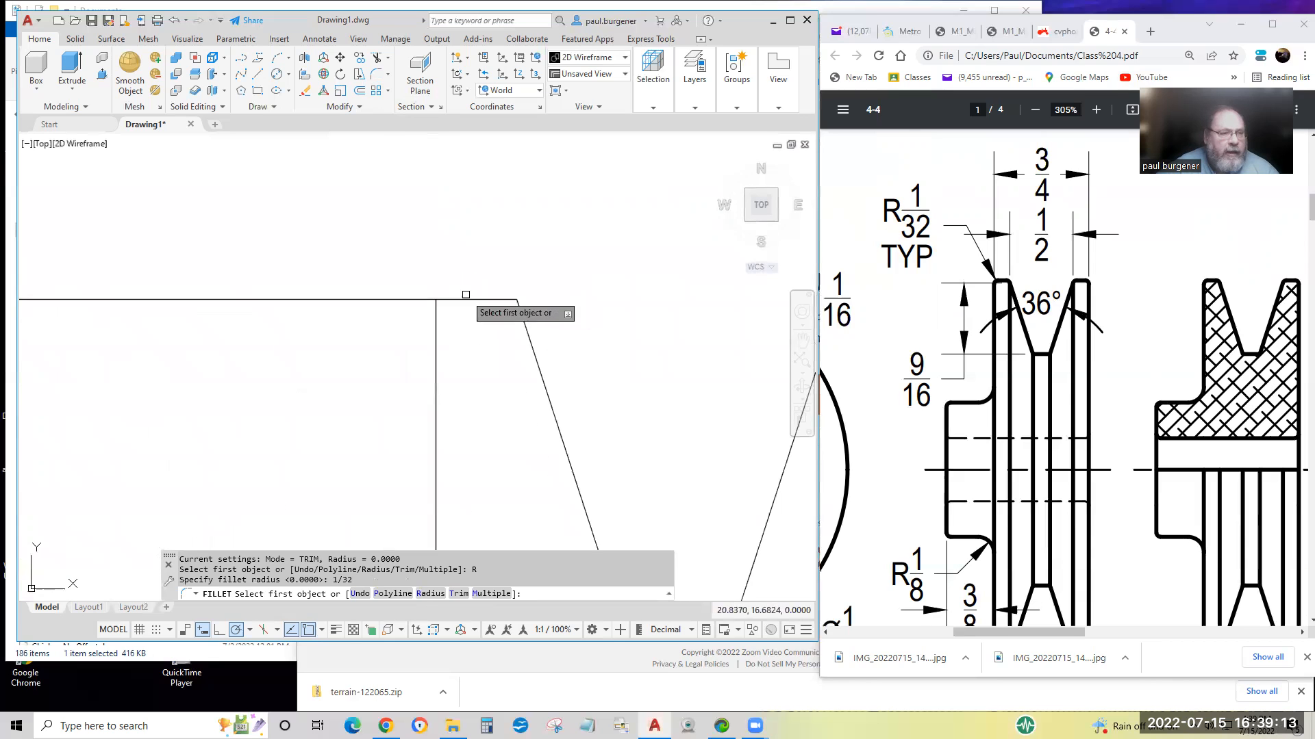
pyautogui.click(440, 299)
pyautogui.click(438, 308)
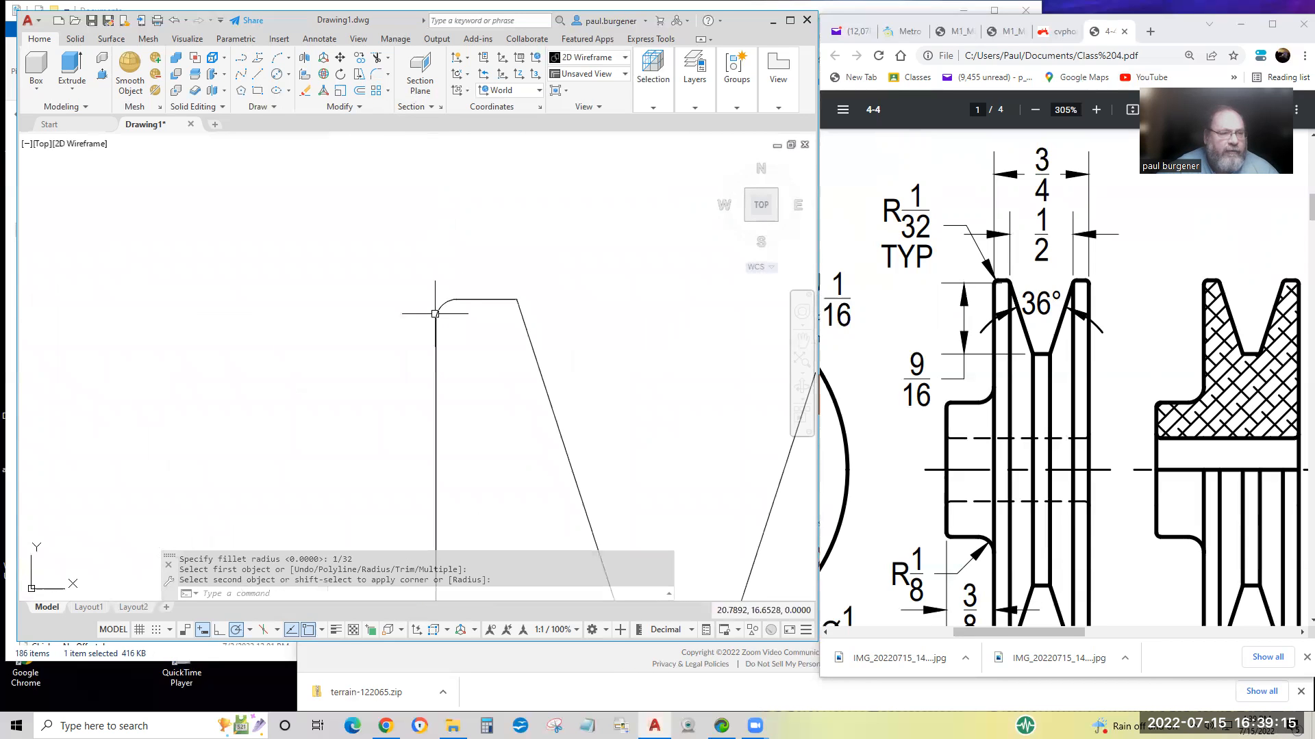
# Fillet the left tip's groove-side corner and both corners of the right rim tip with the 1/32 radius.
pyautogui.press('Return')
pyautogui.click(503, 299)
pyautogui.scroll(-4, 524, 302)
pyautogui.press('Return')
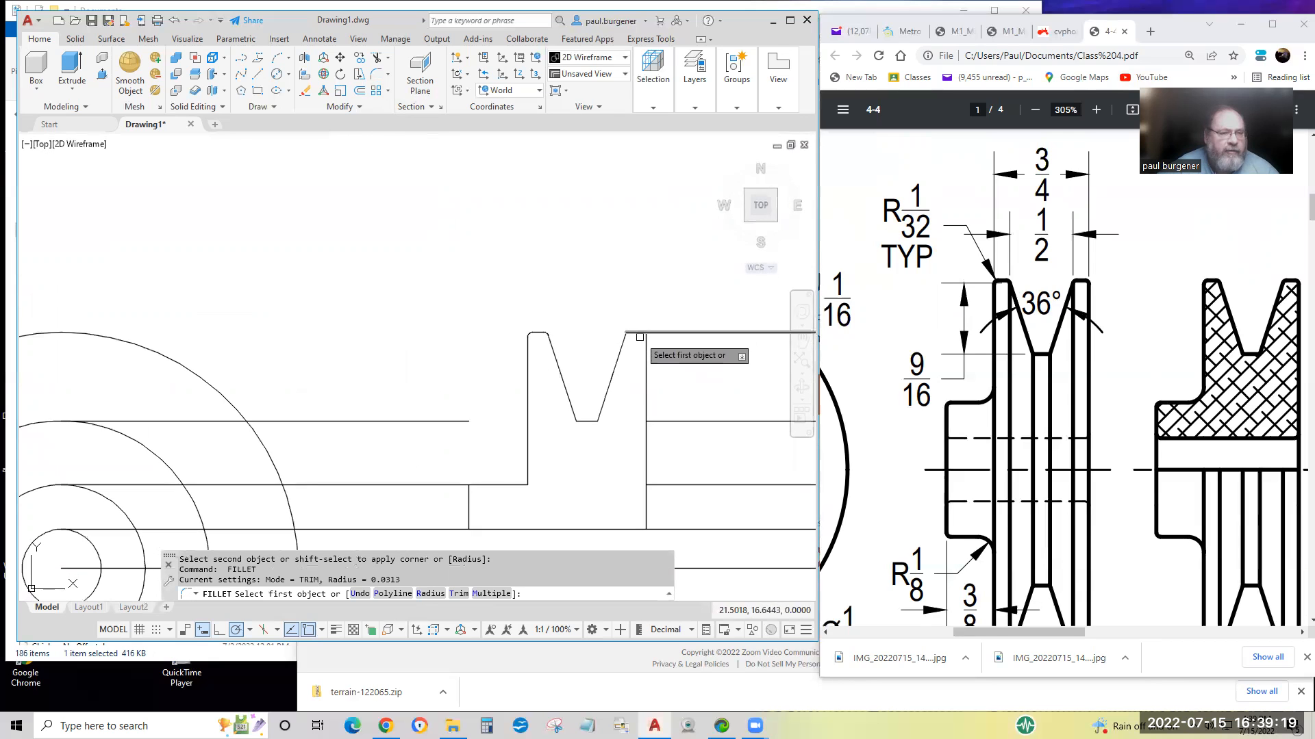
pyautogui.scroll(2, 640, 338)
pyautogui.click(625, 330)
pyautogui.click(615, 344)
pyautogui.press('Return')
pyautogui.click(645, 329)
pyautogui.click(649, 342)
pyautogui.scroll(-2, 713, 417)
# Fillet the hub's upper outer corner, where the hub line meets the hub face, with the 1/32 radius.
pyautogui.moveTo(713, 408); pyautogui.dragTo(671, 260, button='middle')
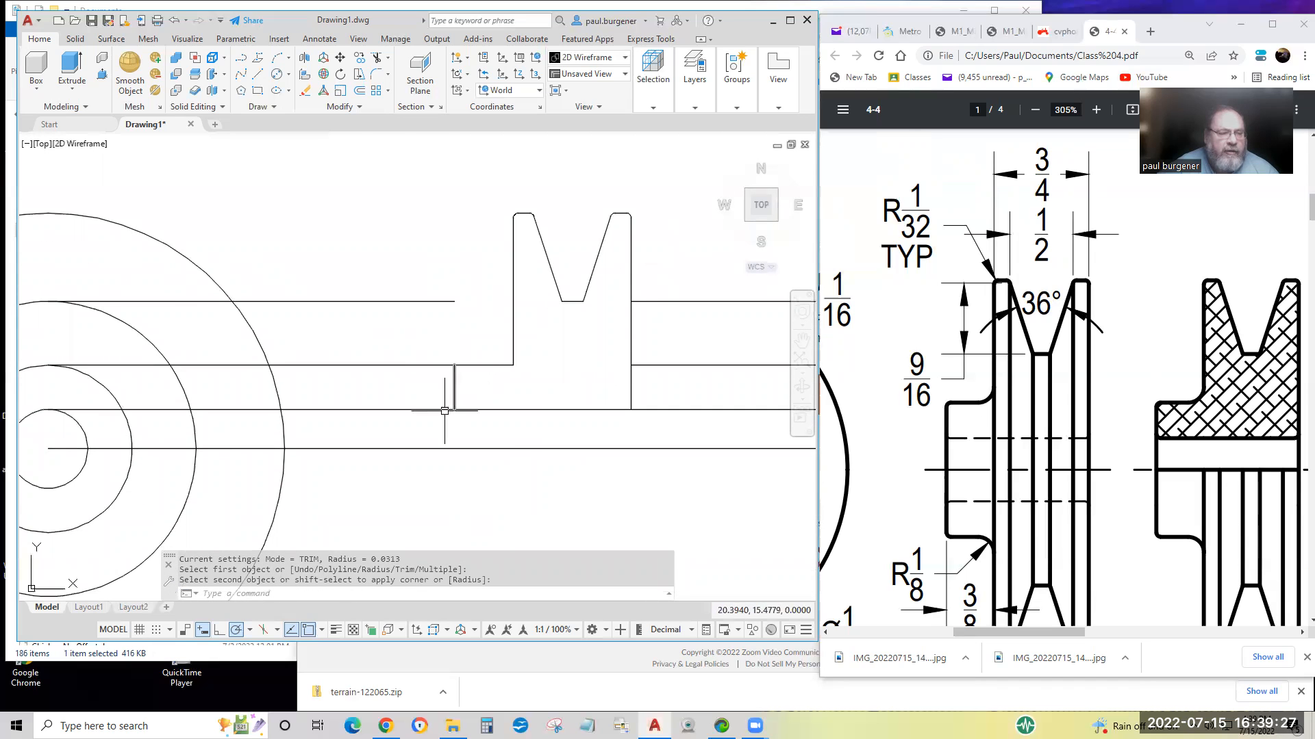
pyautogui.press('Return')
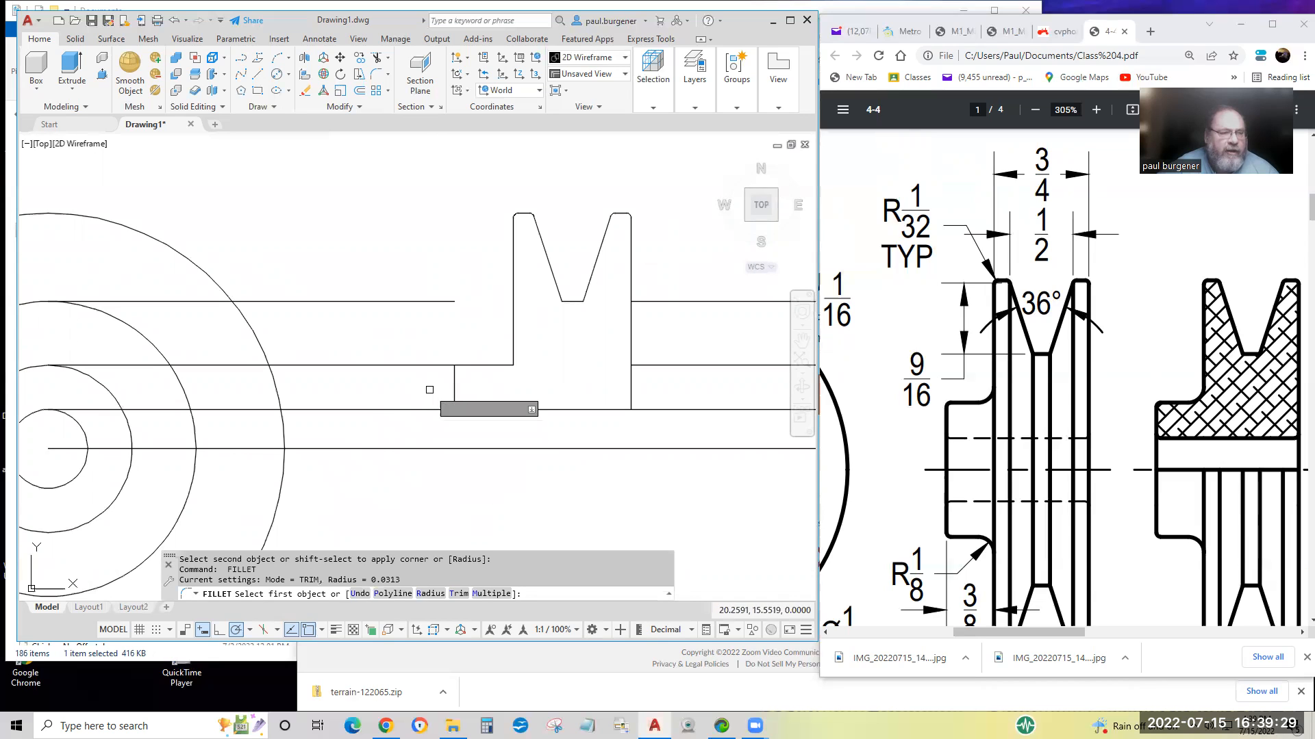
pyautogui.click(463, 364)
pyautogui.click(454, 375)
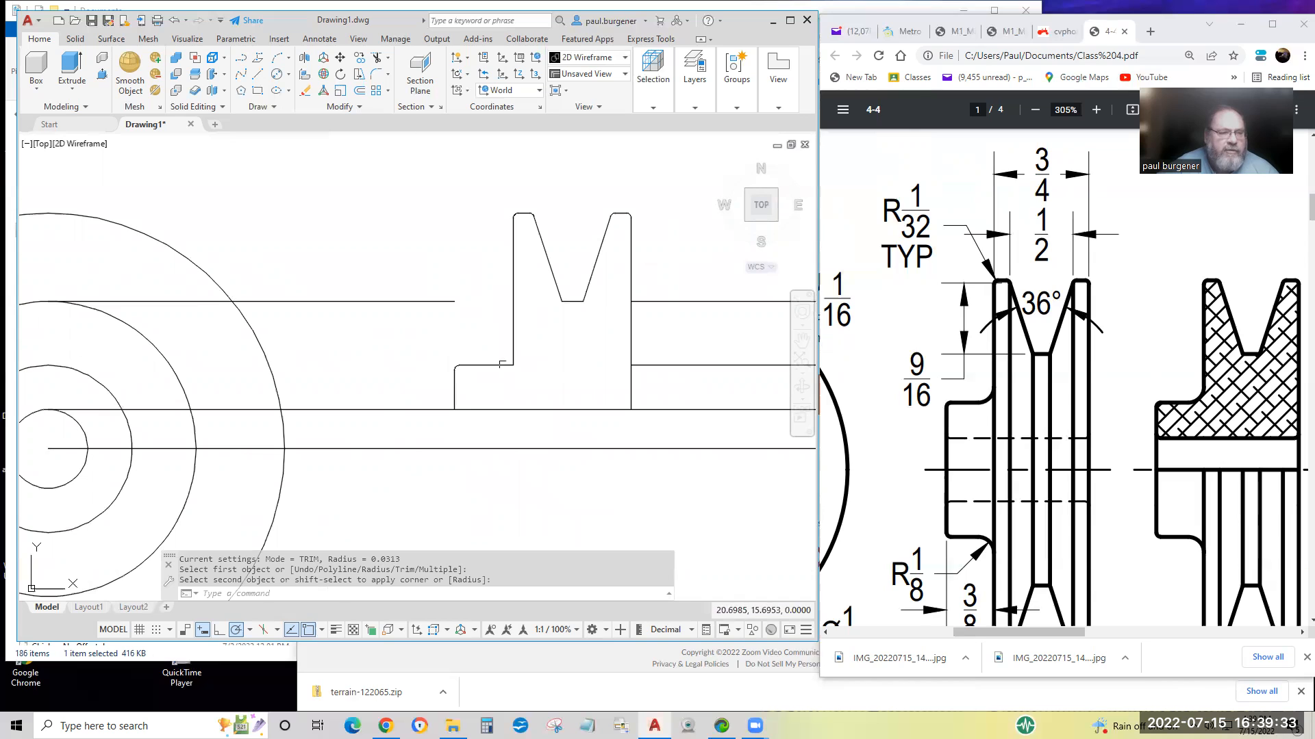
# Fillet the inside corner between the left rim edge and the hub line with a radius of .125.
pyautogui.press('Return')
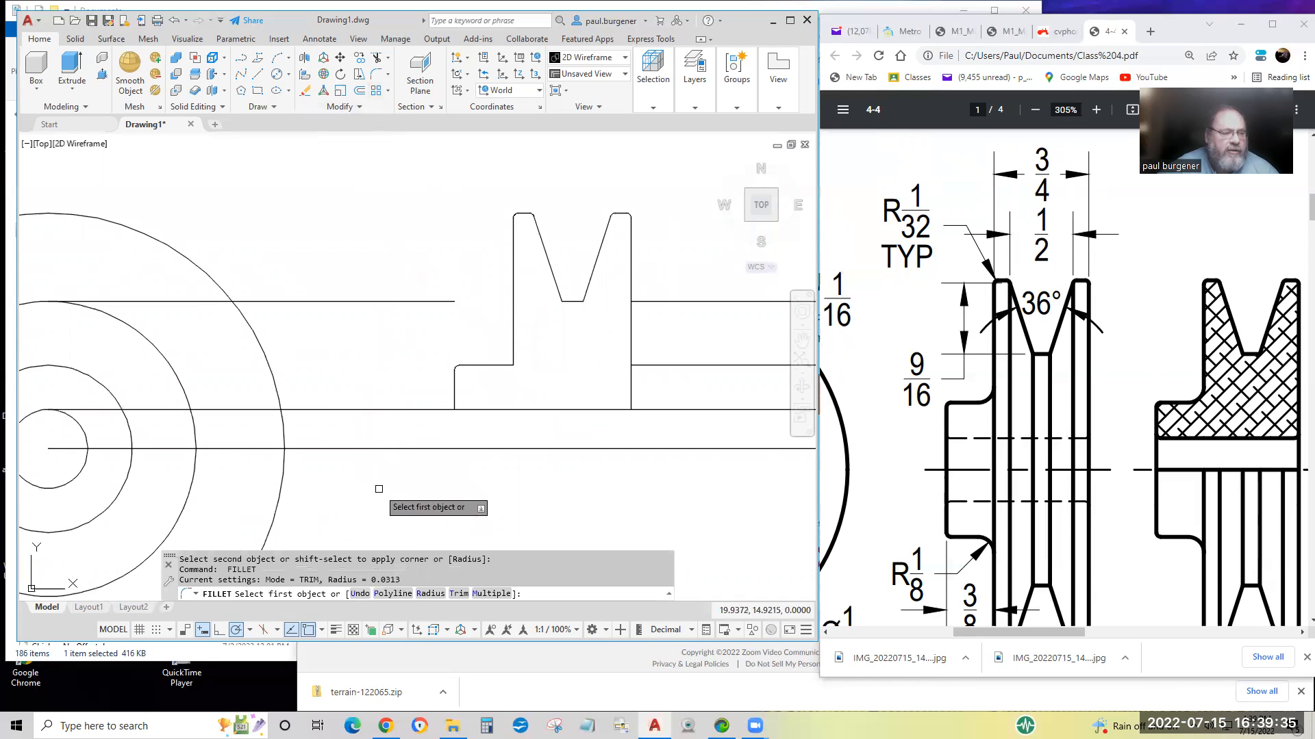
pyautogui.click(430, 593)
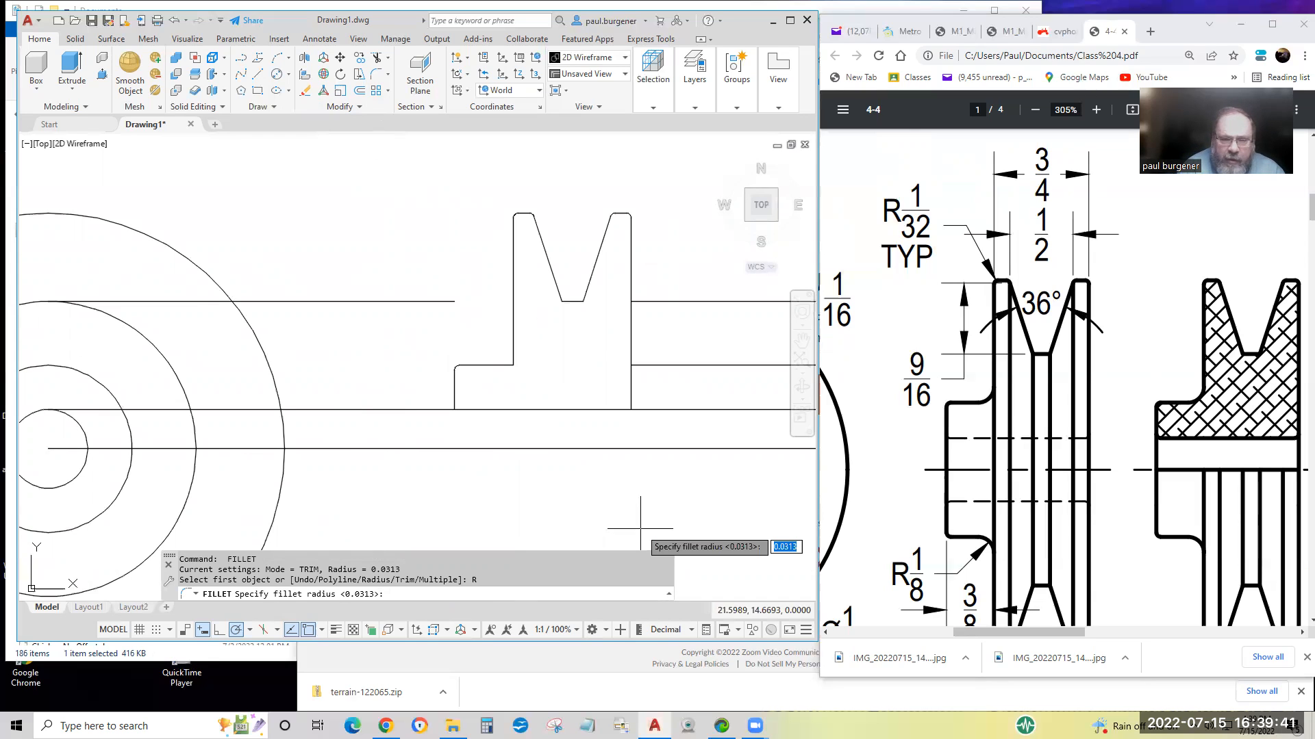
pyautogui.write('125')
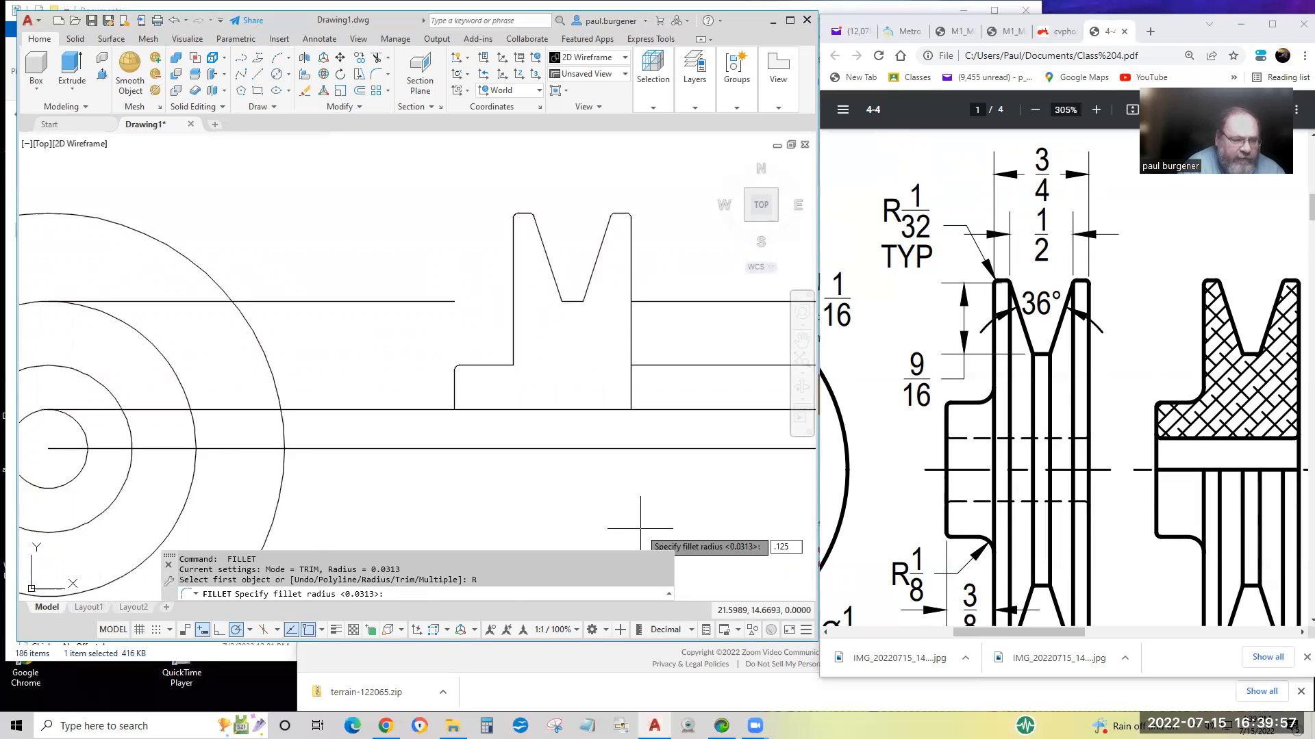
pyautogui.press('Return')
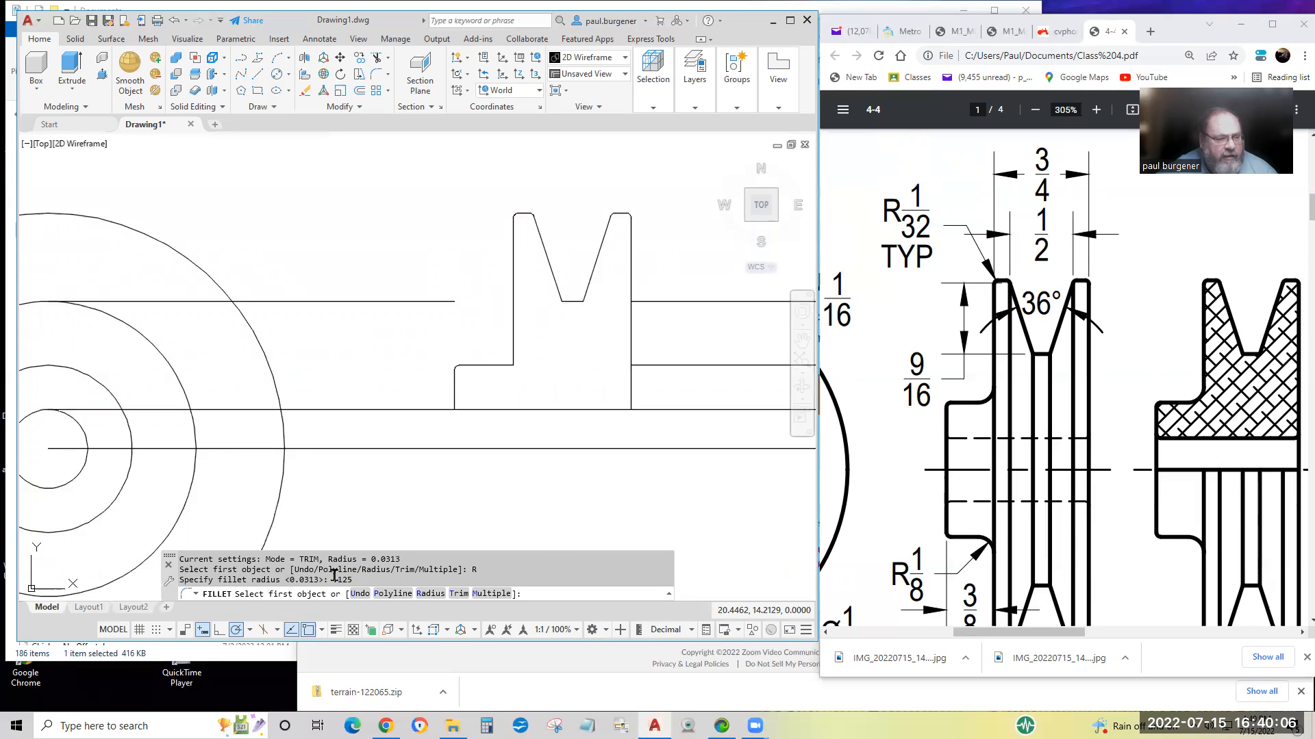
pyautogui.click(511, 351)
pyautogui.click(500, 365)
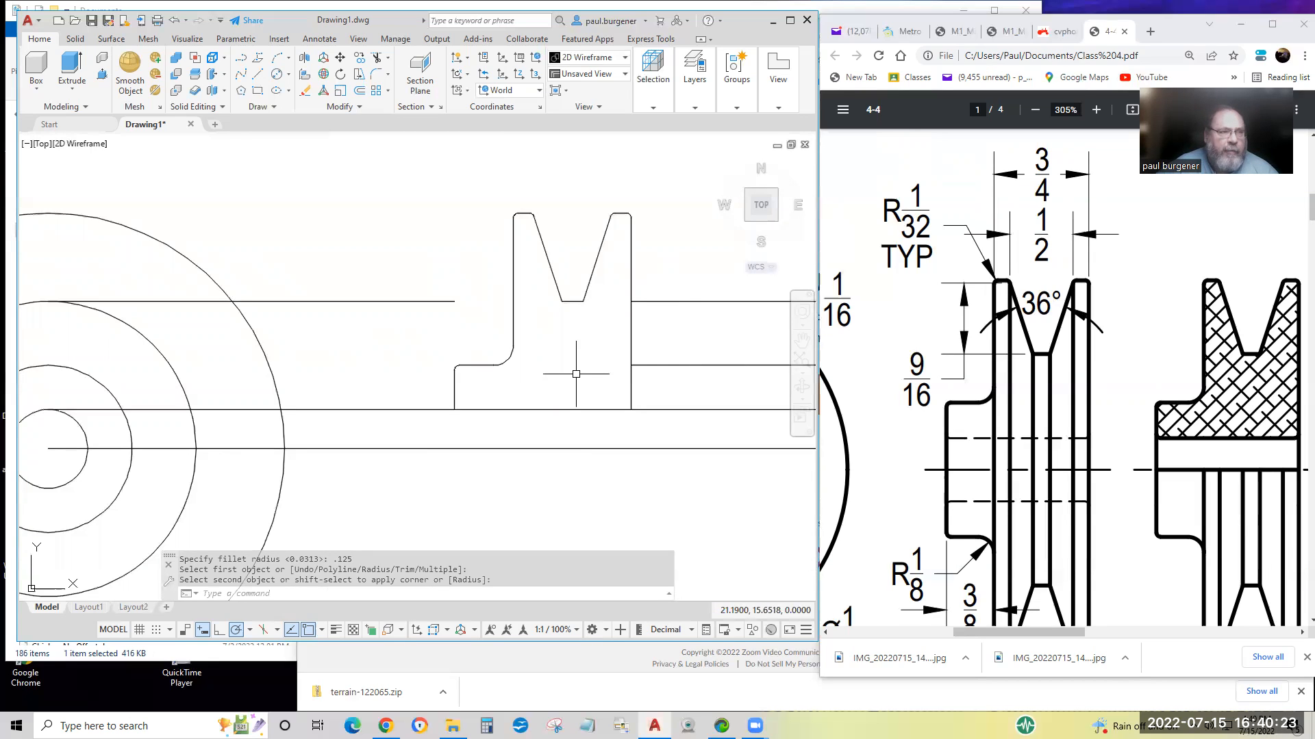
# Trim the bore projection line on both sides of the pulley profile.
pyautogui.click(377, 57)
pyautogui.click(438, 409)
pyautogui.click(652, 409)
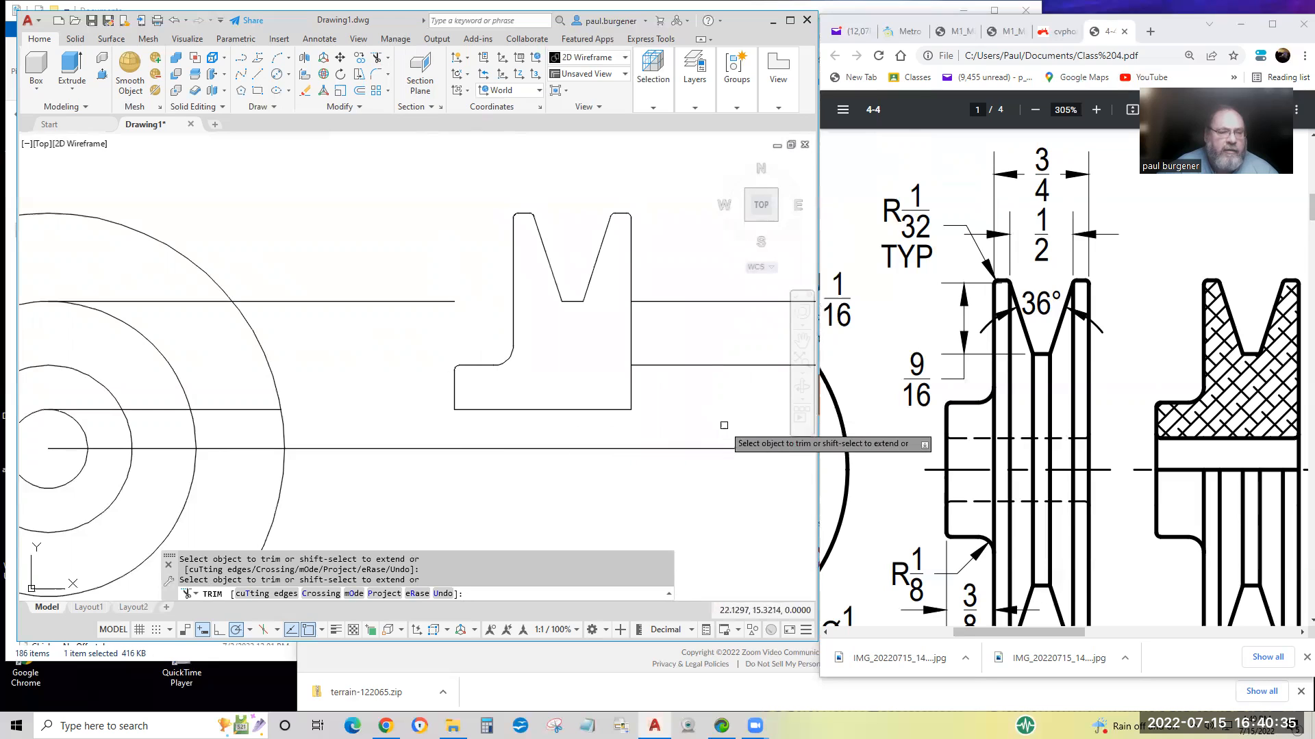
pyautogui.press('Escape')
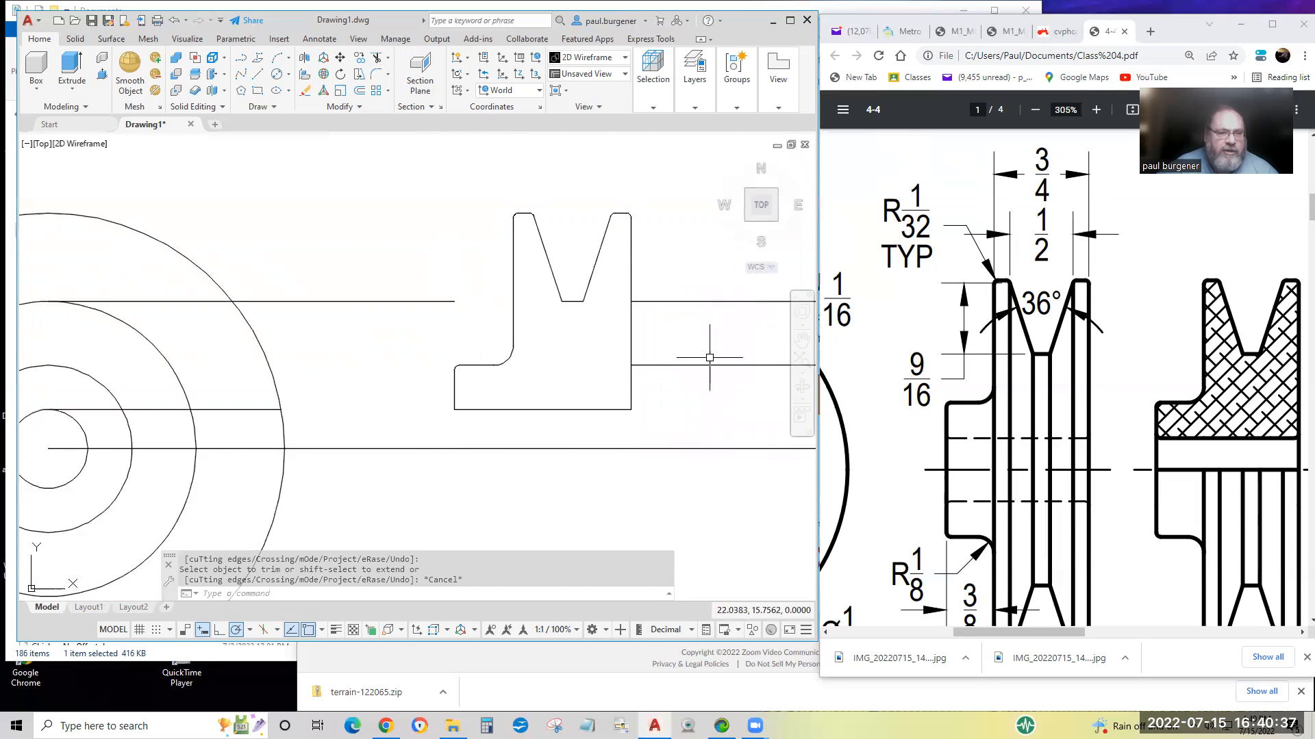
# Erase the two leftover projection lines to the right of the pulley profile.
pyautogui.click(308, 96)
pyautogui.click(780, 399)
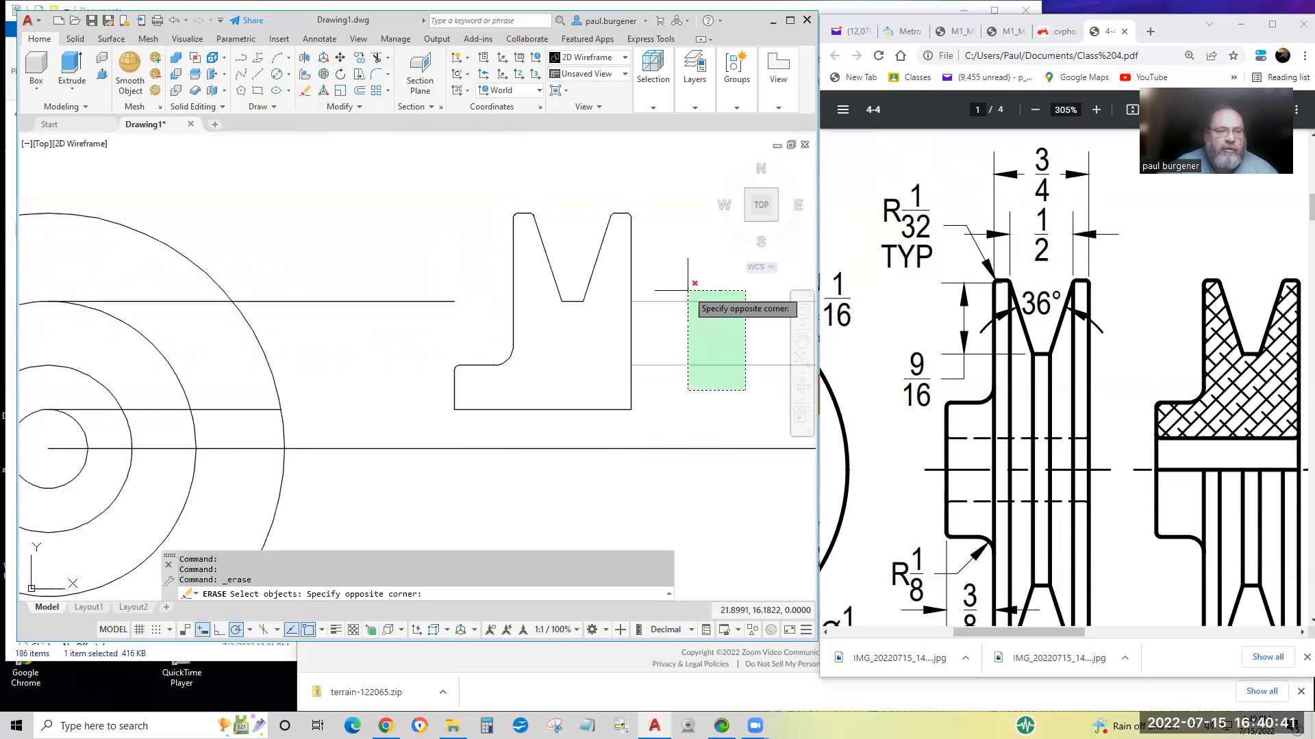
pyautogui.click(688, 280)
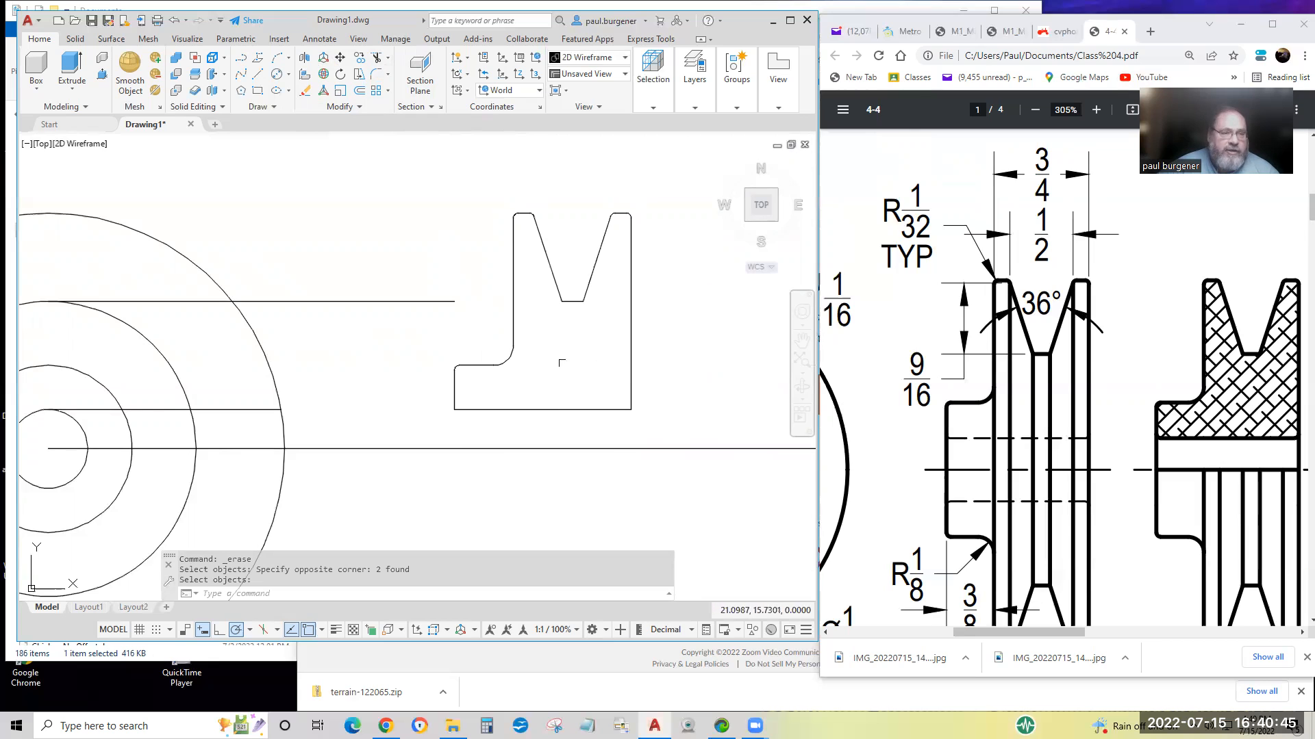
# Inspect the filleted profile corners and switch to the Drafting & Annotation workspace.
pyautogui.scroll(5, 623, 206)
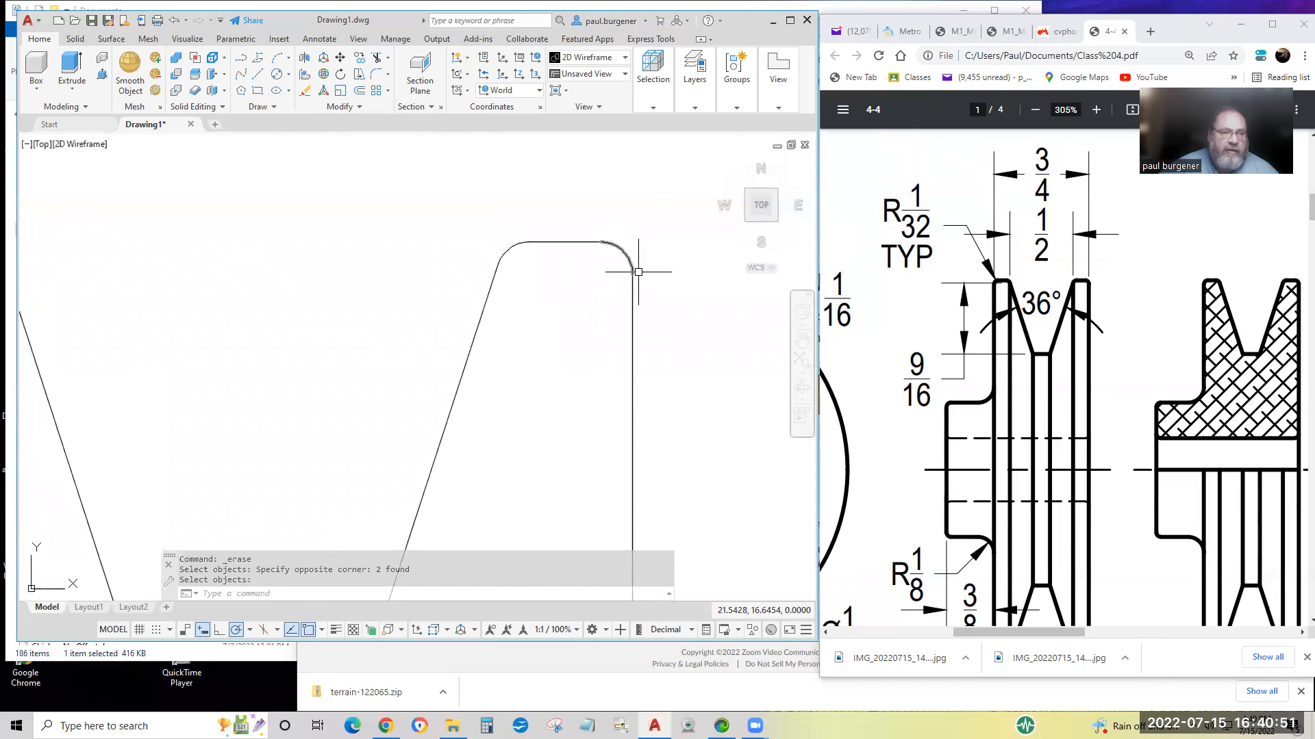
pyautogui.scroll(-6, 635, 274)
pyautogui.moveTo(493, 431); pyautogui.dragTo(643, 226, button='middle')
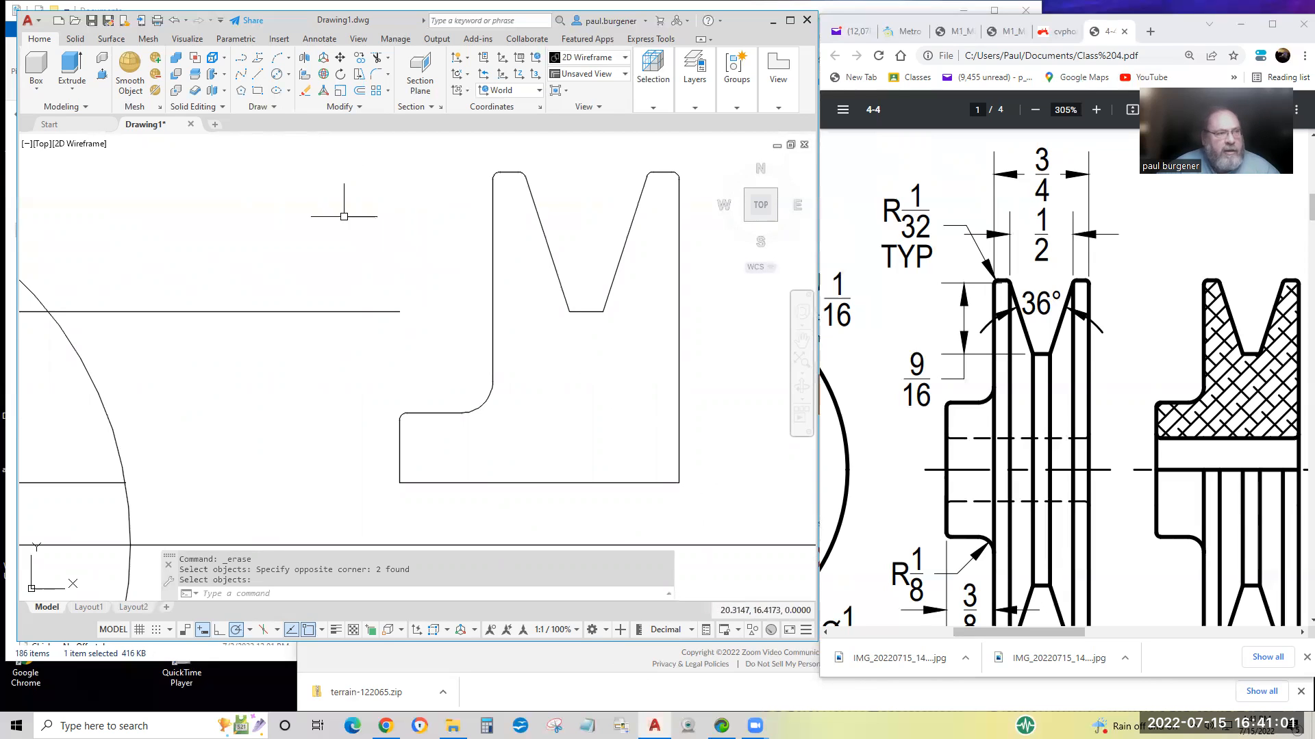
pyautogui.scroll(2, 610, 445)
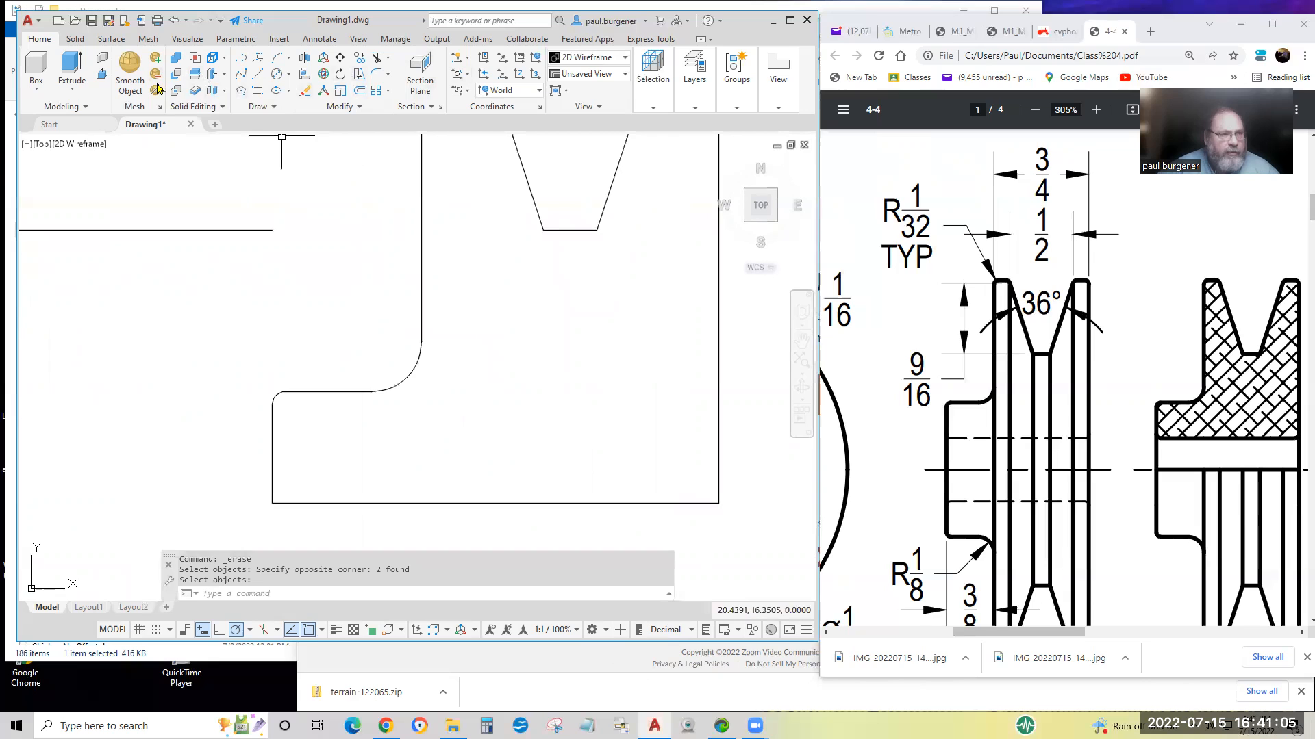
pyautogui.click(606, 631)
pyautogui.click(611, 510)
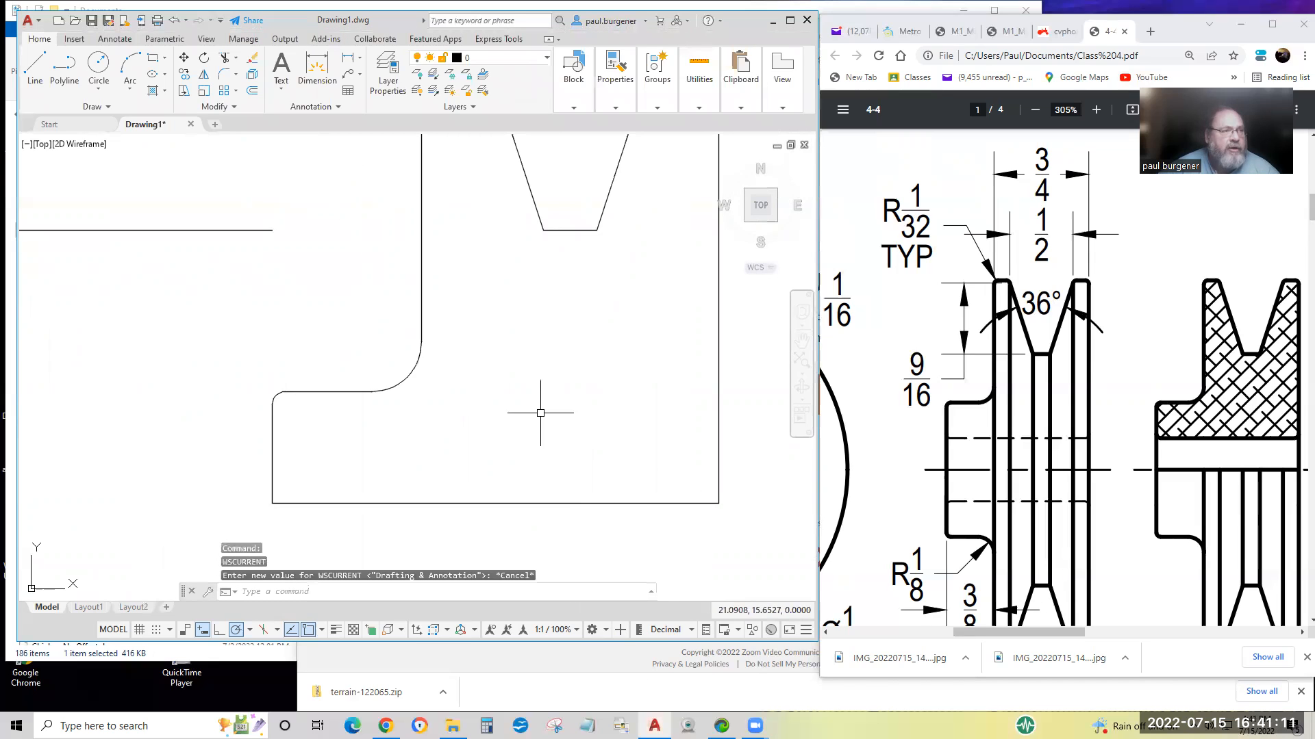
# Create a polyline boundary from the enclosed area of the pulley half-profile, with island detection on.
pyautogui.click(165, 92)
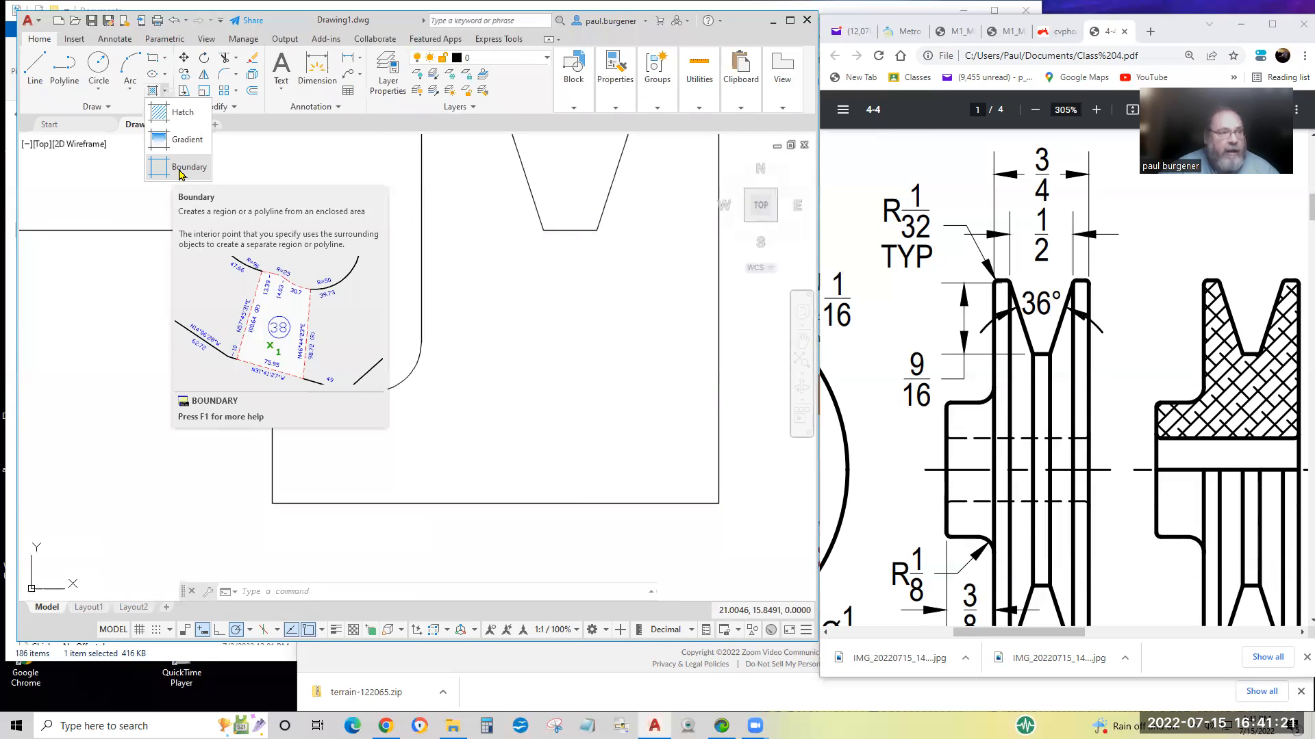
pyautogui.click(187, 170)
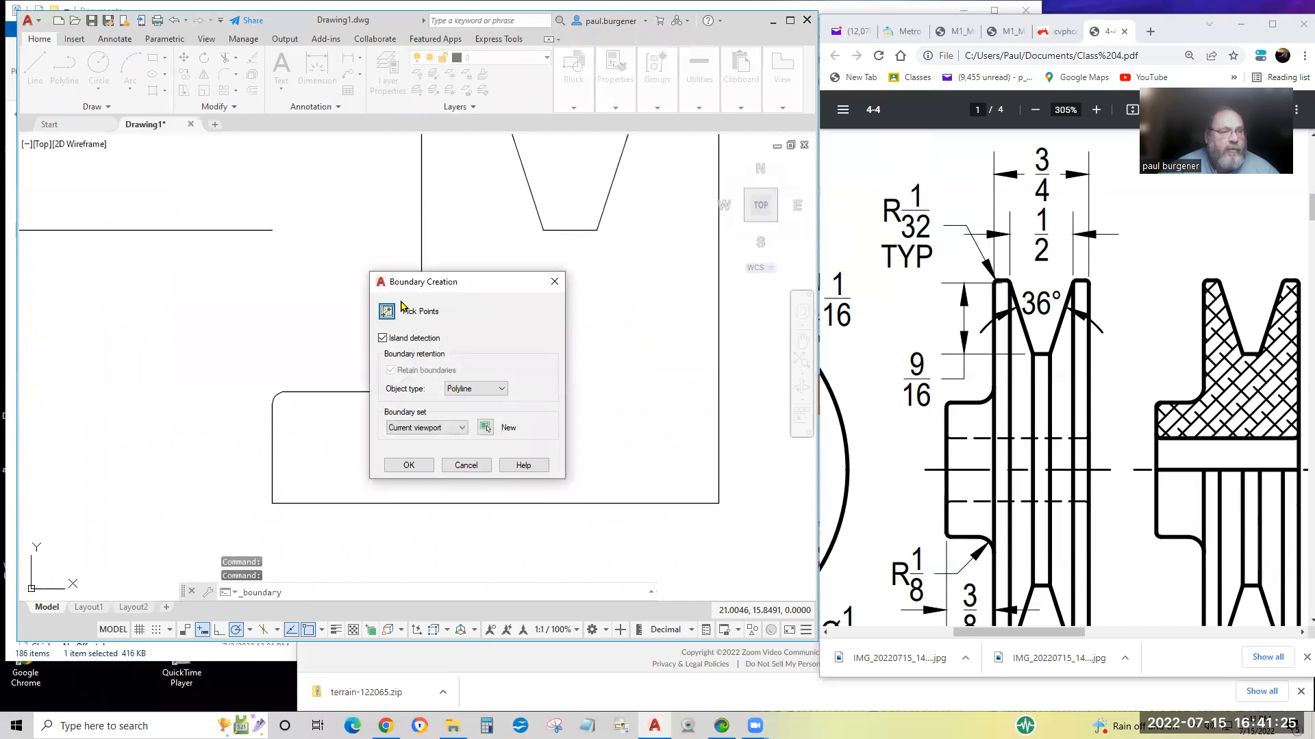
pyautogui.click(388, 312)
pyautogui.moveTo(573, 278)
pyautogui.mouseDown(button='middle')
pyautogui.moveTo(616, 363)
pyautogui.moveTo(596, 505)
pyautogui.moveTo(597, 301)
pyautogui.moveTo(577, 389)
pyautogui.mouseUp(button='middle')
pyautogui.scroll(-2, 597, 302)
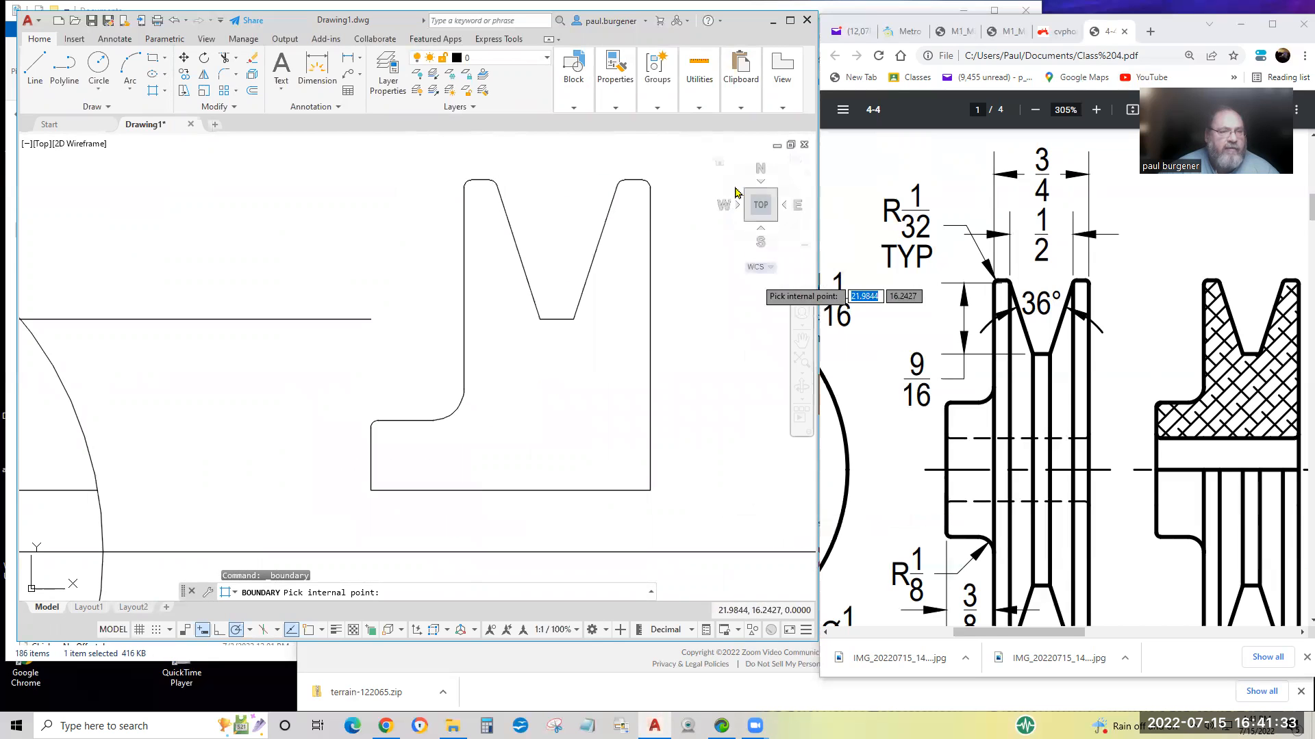
pyautogui.click(551, 406)
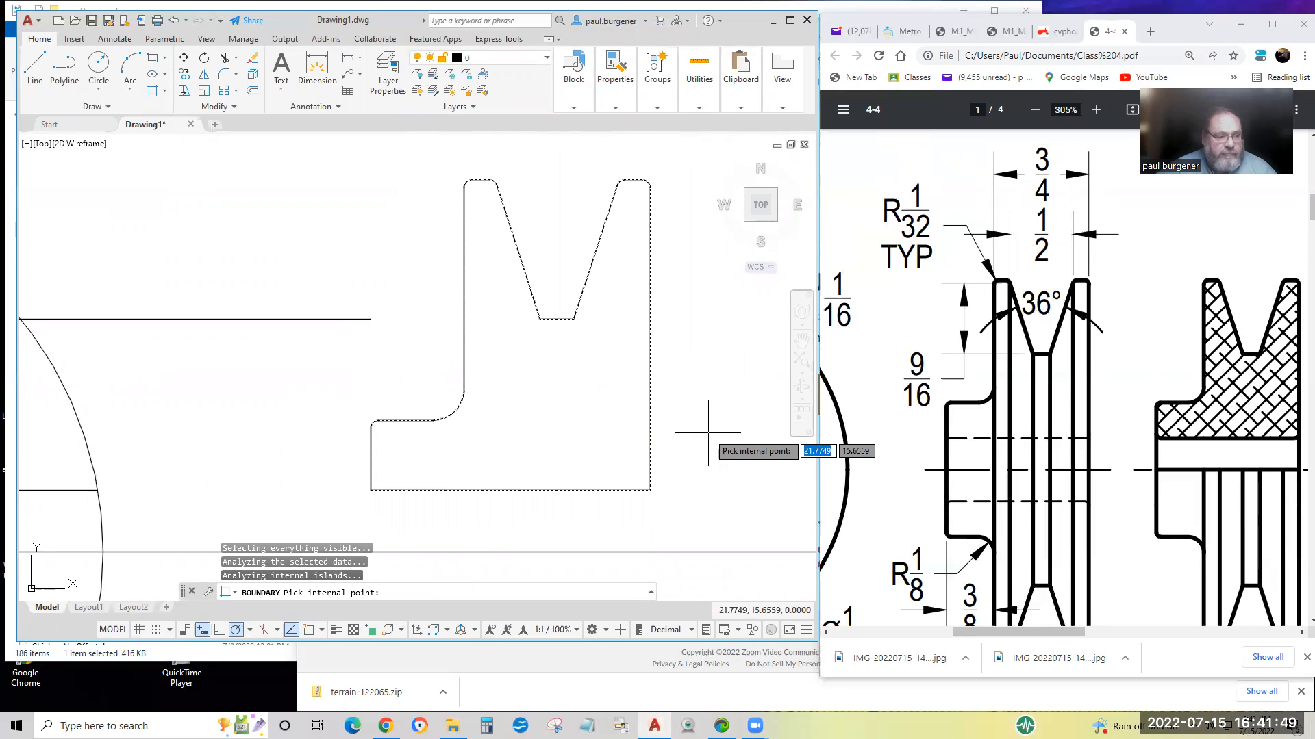
pyautogui.press('Return')
# Select the profile's boundary polyline to check that it is one continuous object, then deselect it.
pyautogui.scroll(-2, 708, 433)
pyautogui.moveTo(708, 433); pyautogui.dragTo(455, 380, button='middle')
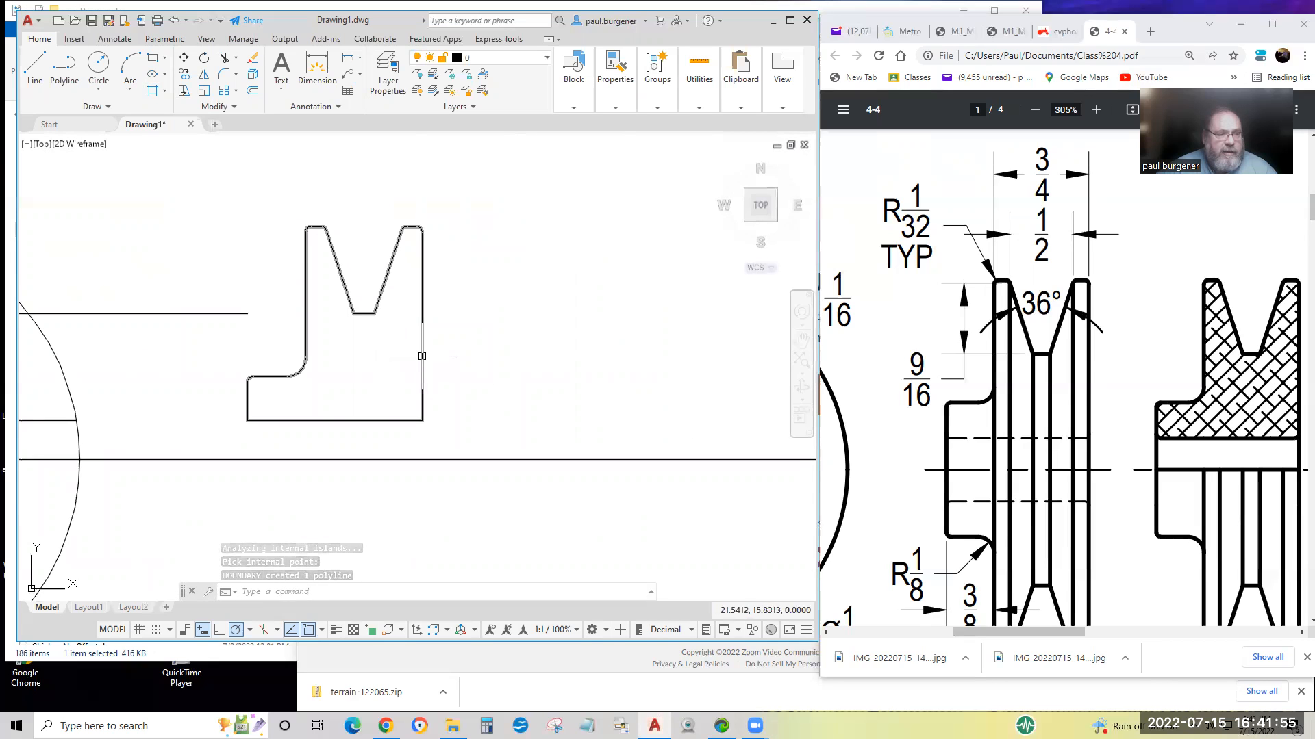
pyautogui.click(422, 356)
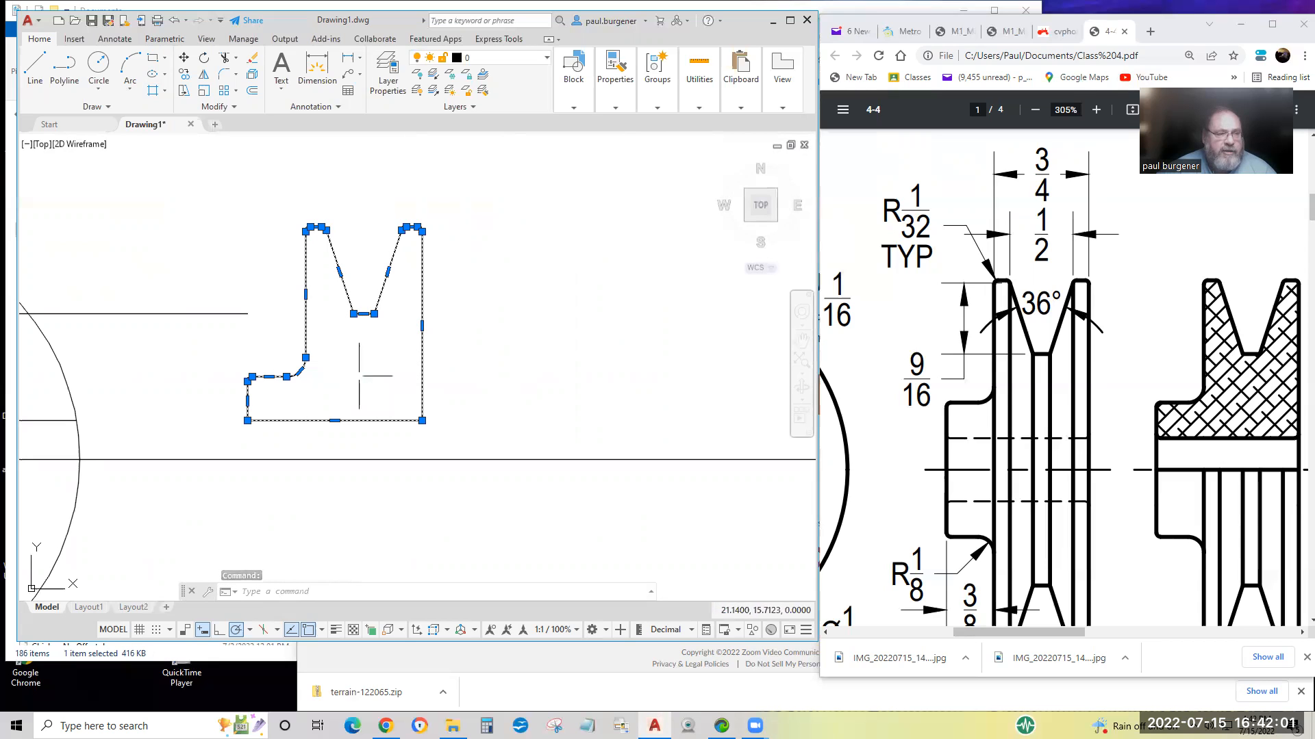
pyautogui.press('Escape')
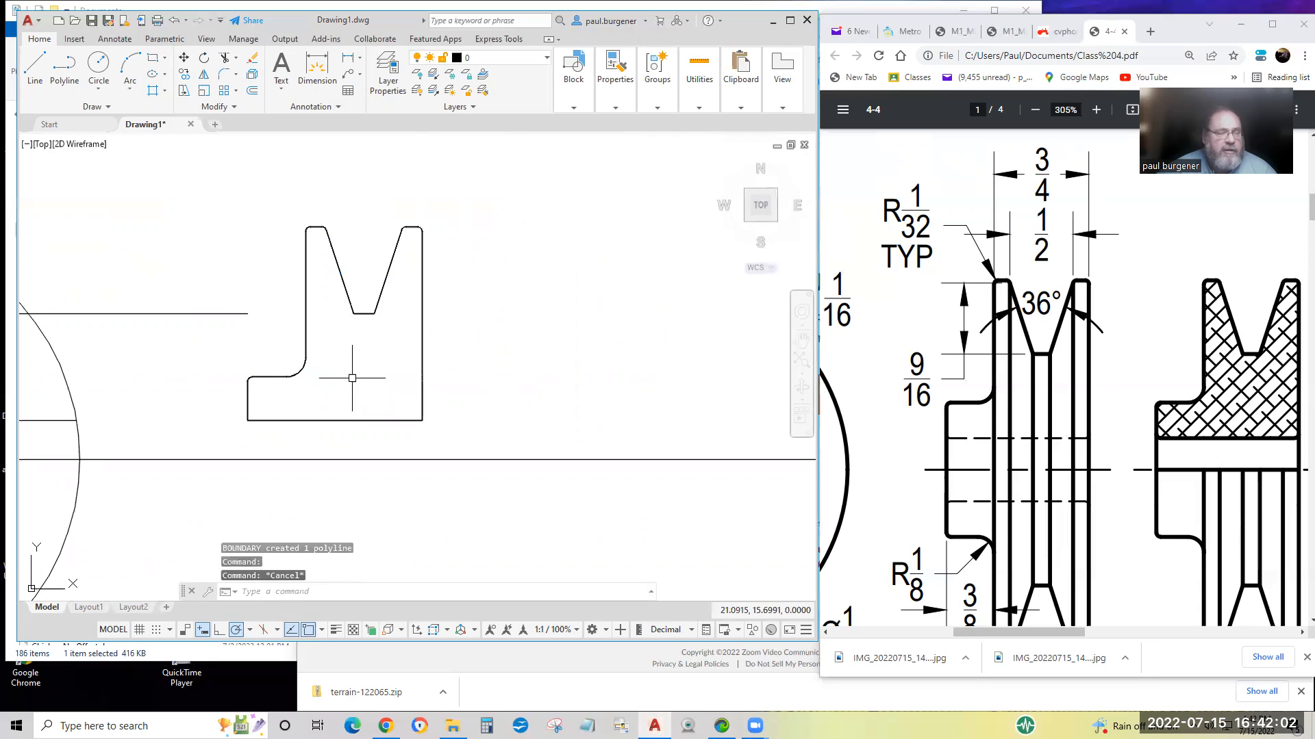
# Move the last created boundary polyline horizontally about 2.2 units to the right of the original profile.
pyautogui.click(183, 57)
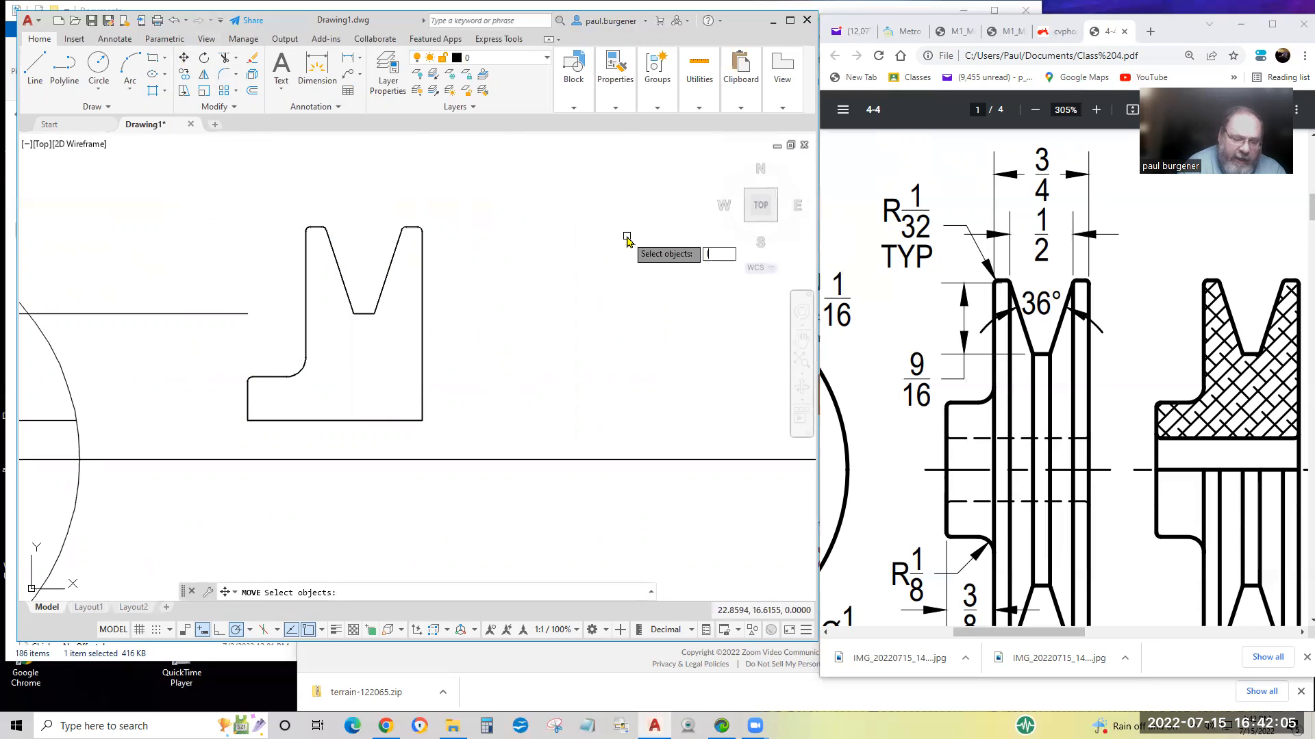
pyautogui.write('l')
pyautogui.press('Return')
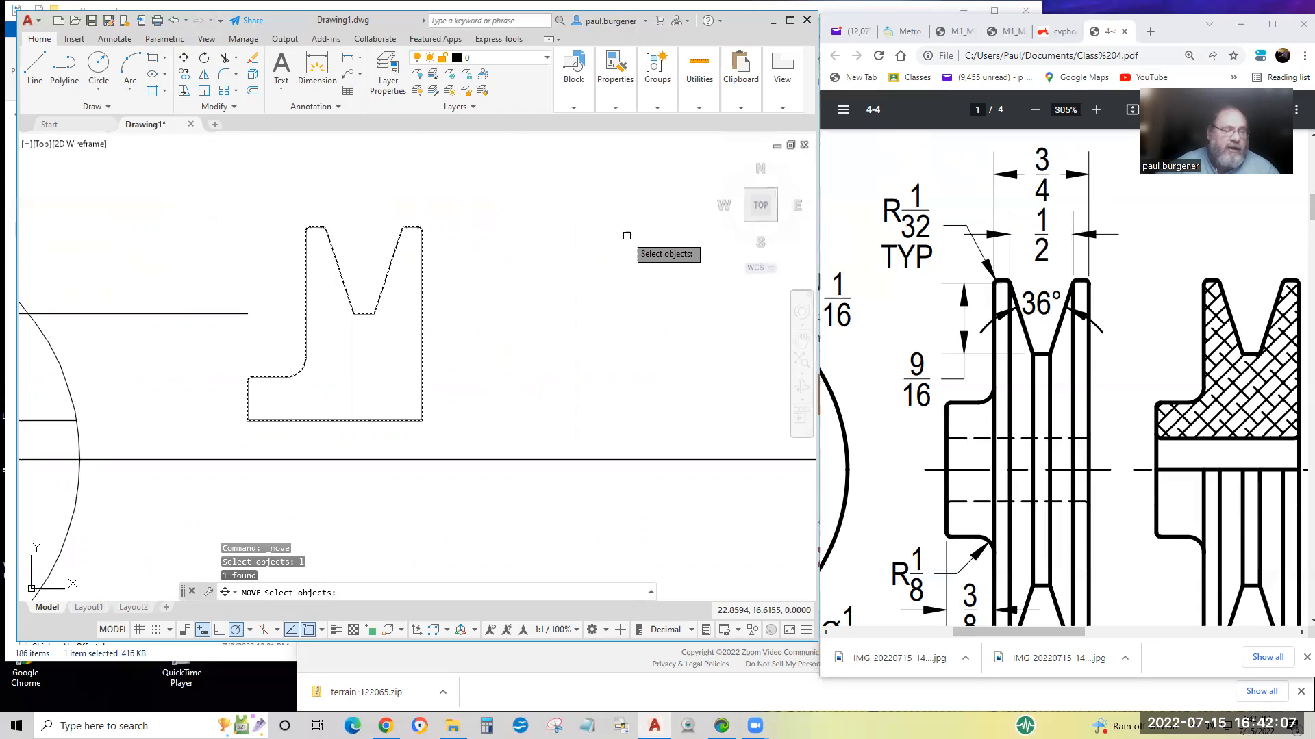
pyautogui.press('Return')
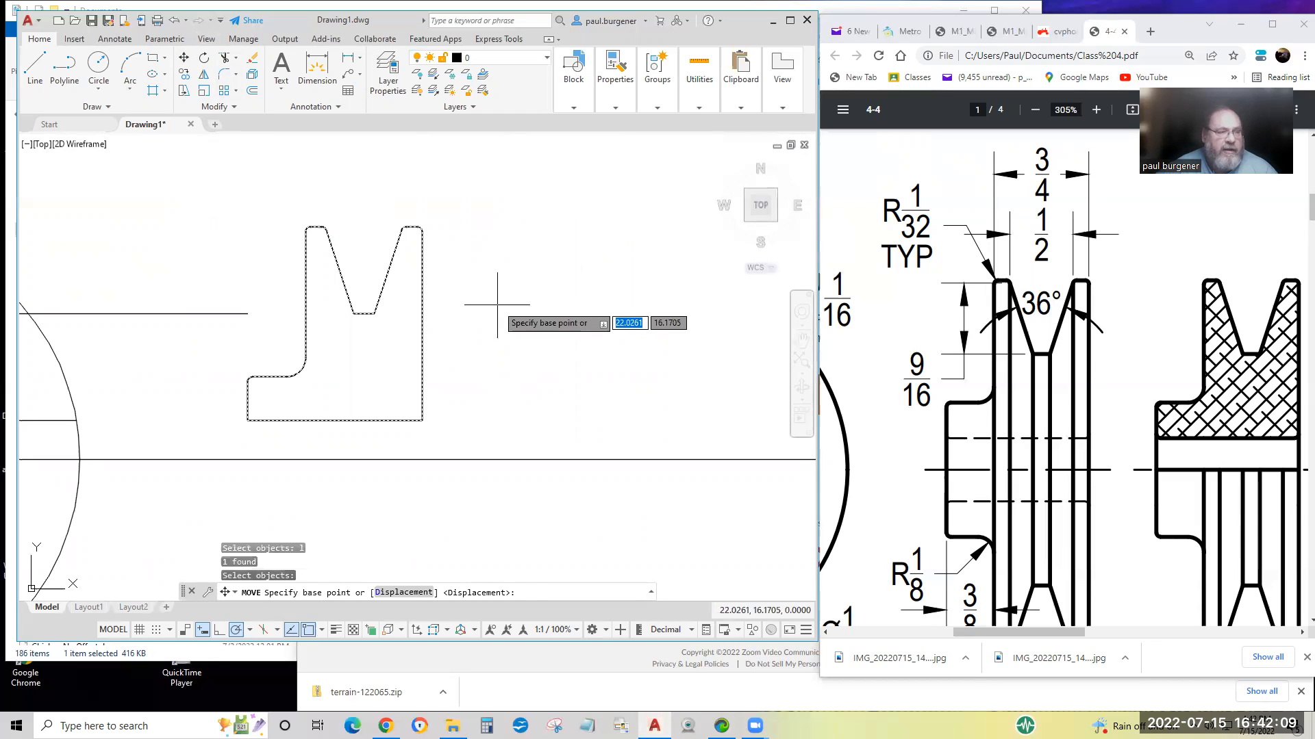
pyautogui.click(482, 308)
pyautogui.scroll(-3, 688, 298)
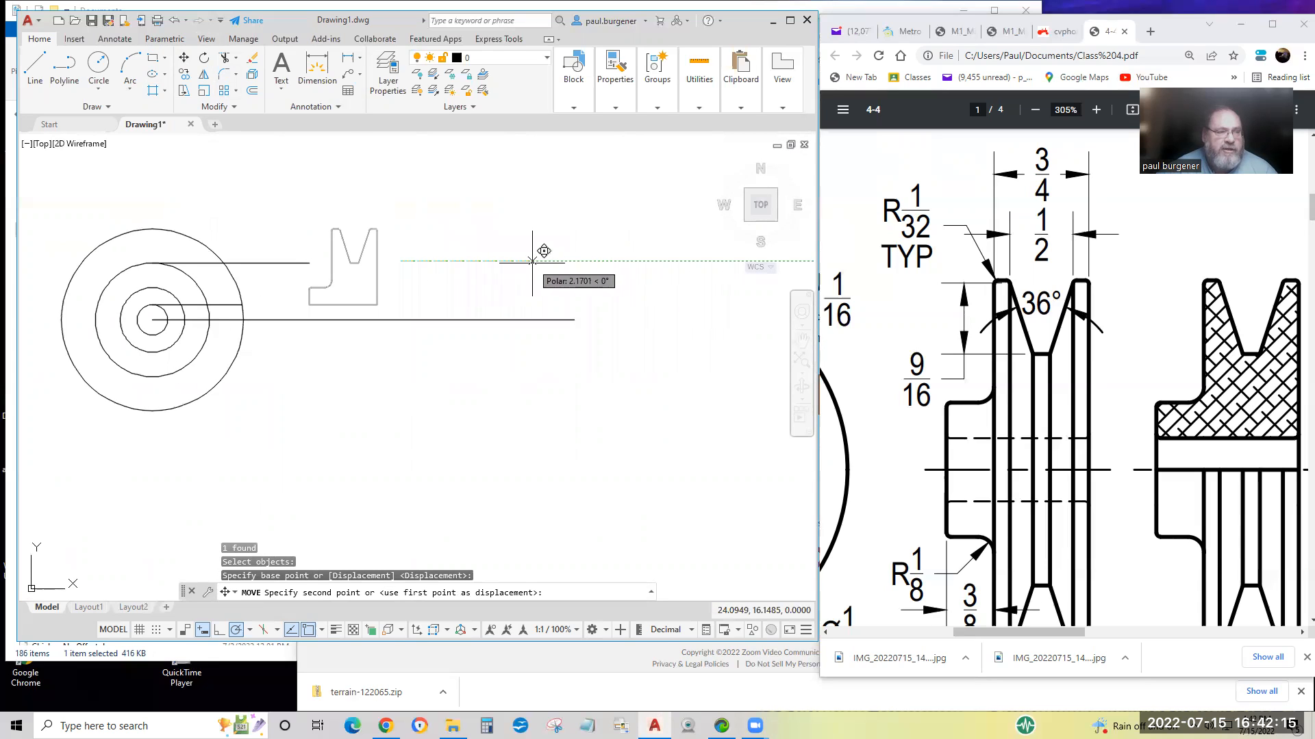
pyautogui.click(536, 261)
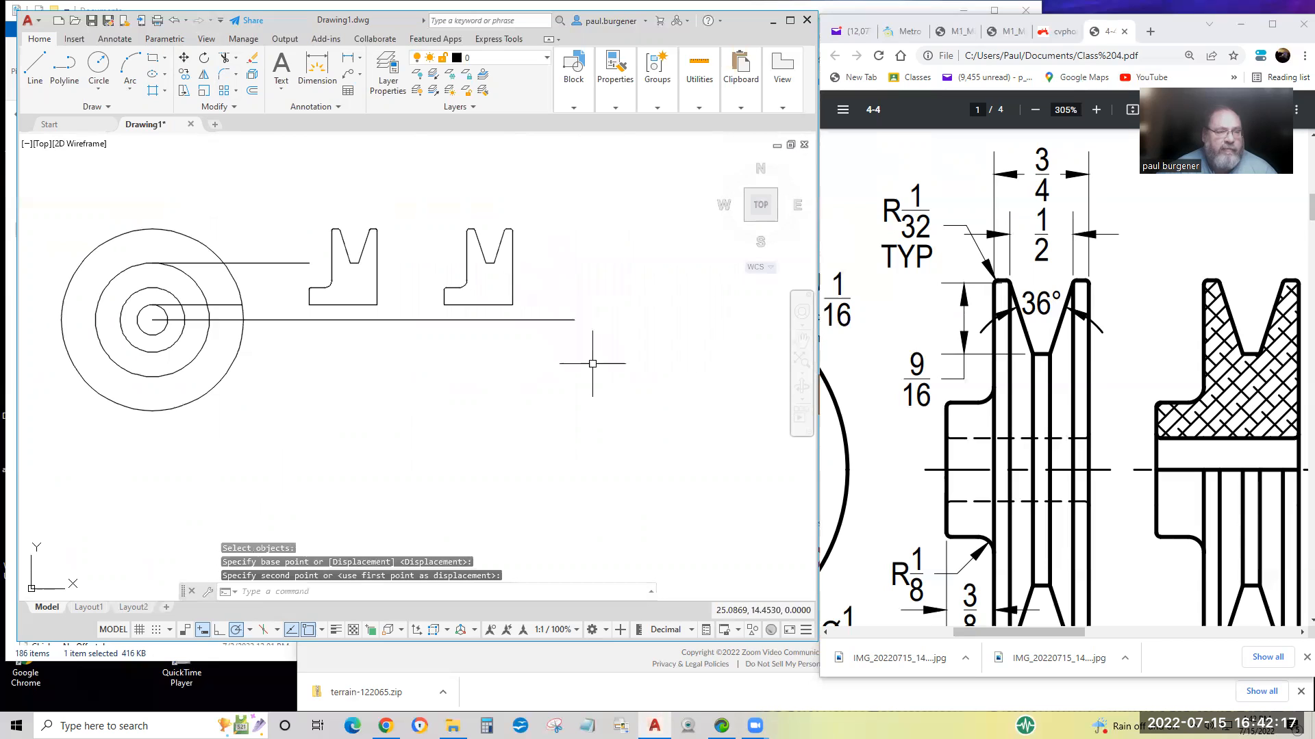
# Examine the properties of the moved polyline, including its area, length and closed setting.
pyautogui.click(514, 275)
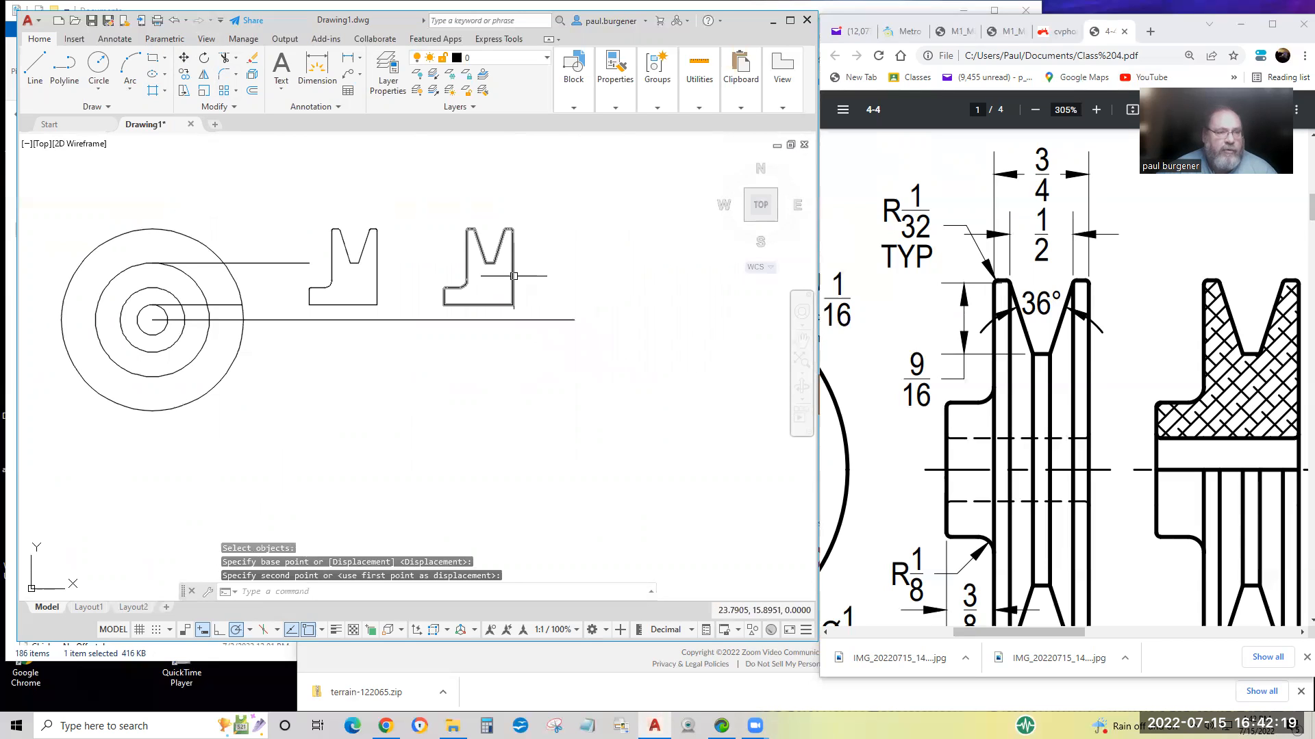
pyautogui.rightClick(542, 255)
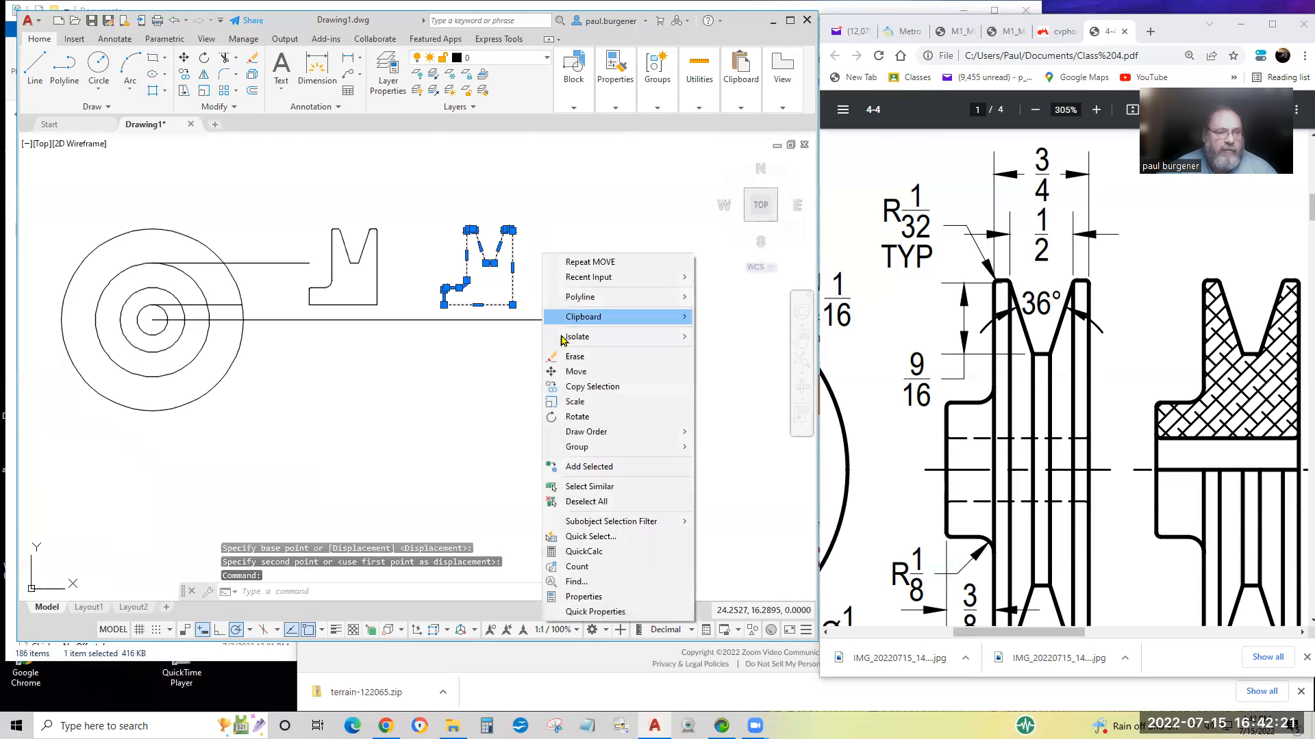
pyautogui.click(584, 598)
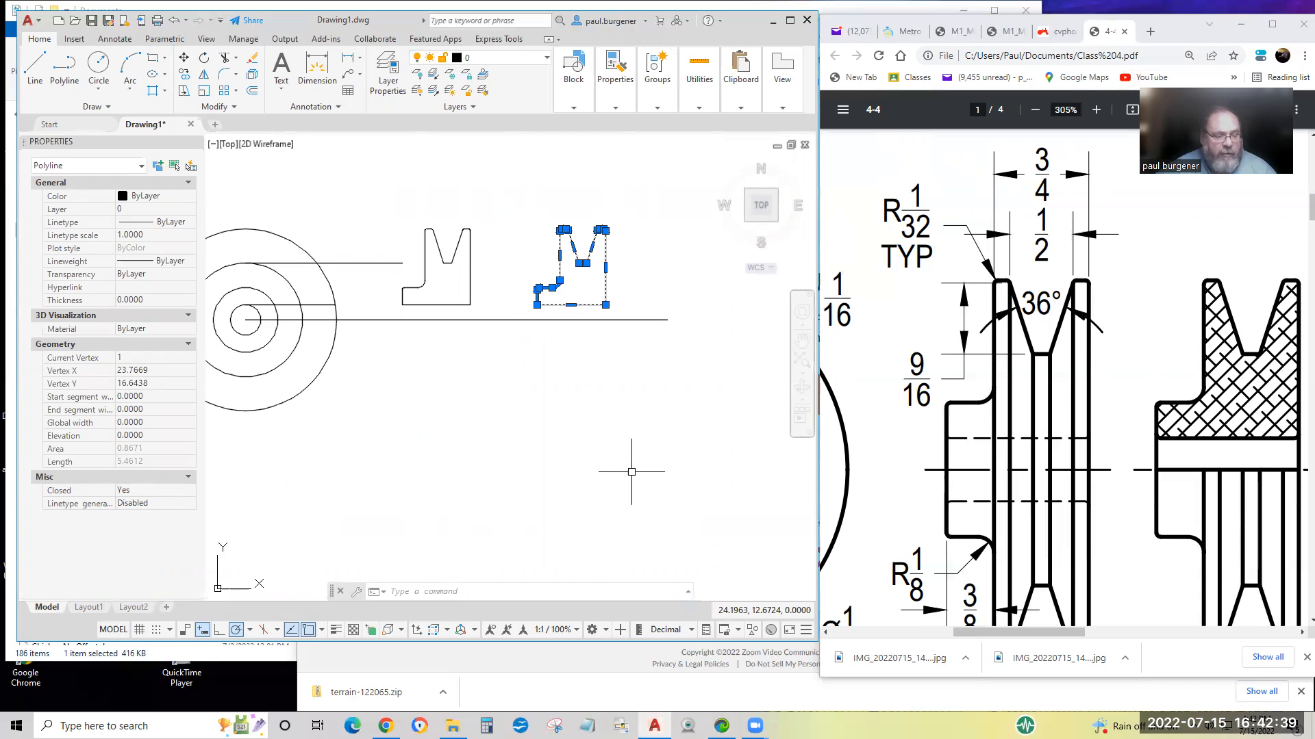
pyautogui.press('Escape')
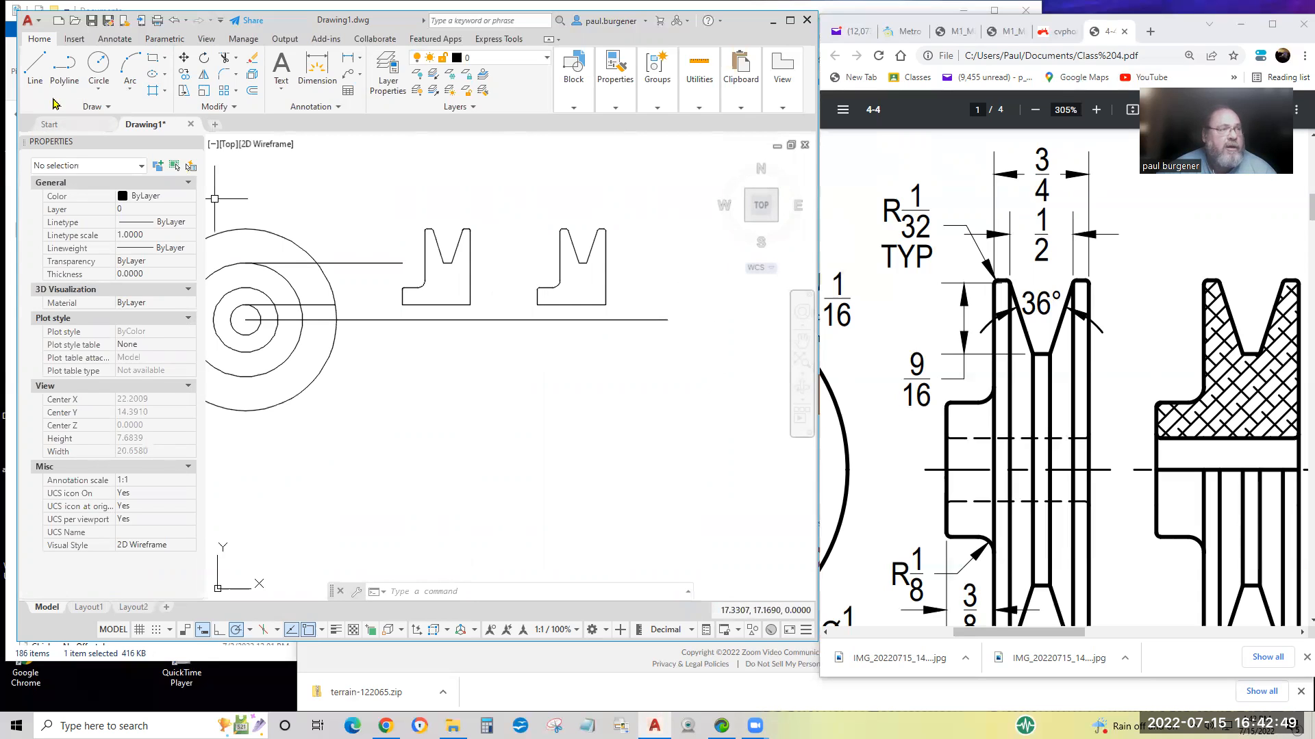
# Switch to the 3D Modeling workspace and revolve the moved profile 360 degrees about the horizontal centerline into a solid.
pyautogui.click(606, 630)
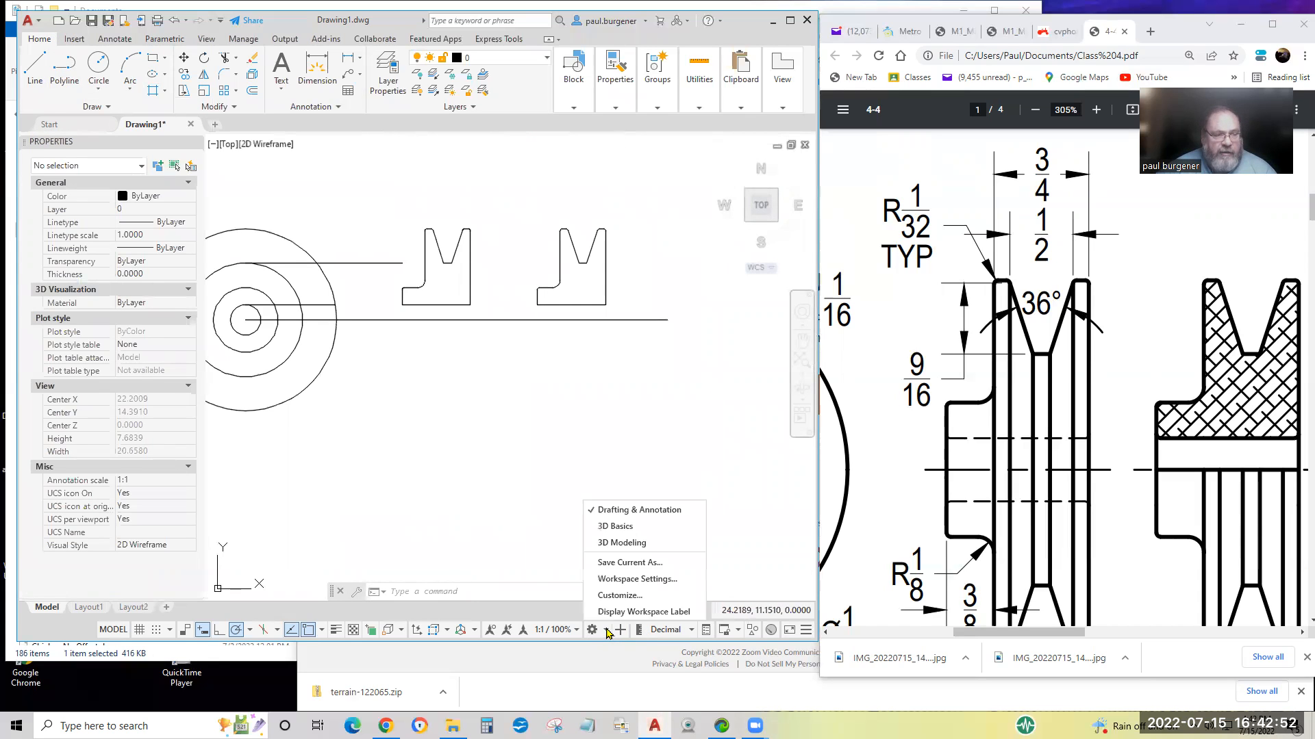
pyautogui.click(626, 543)
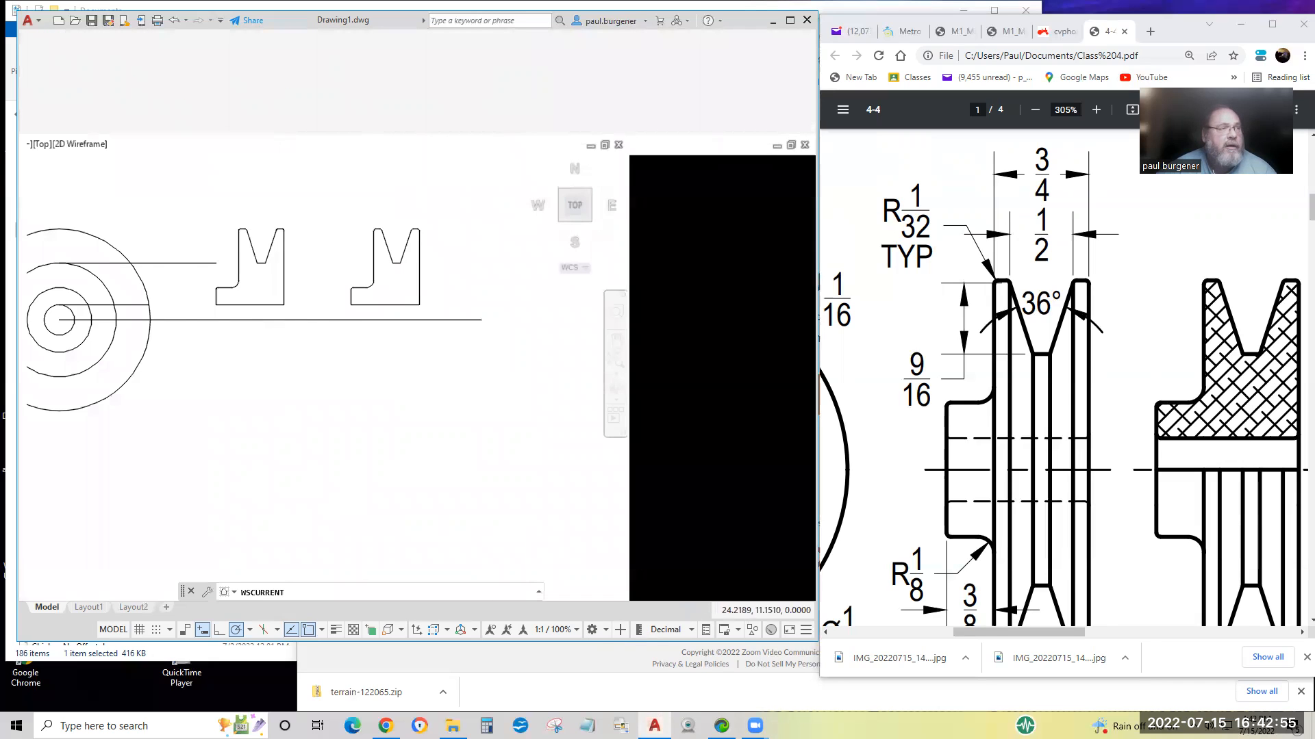
pyautogui.click(73, 93)
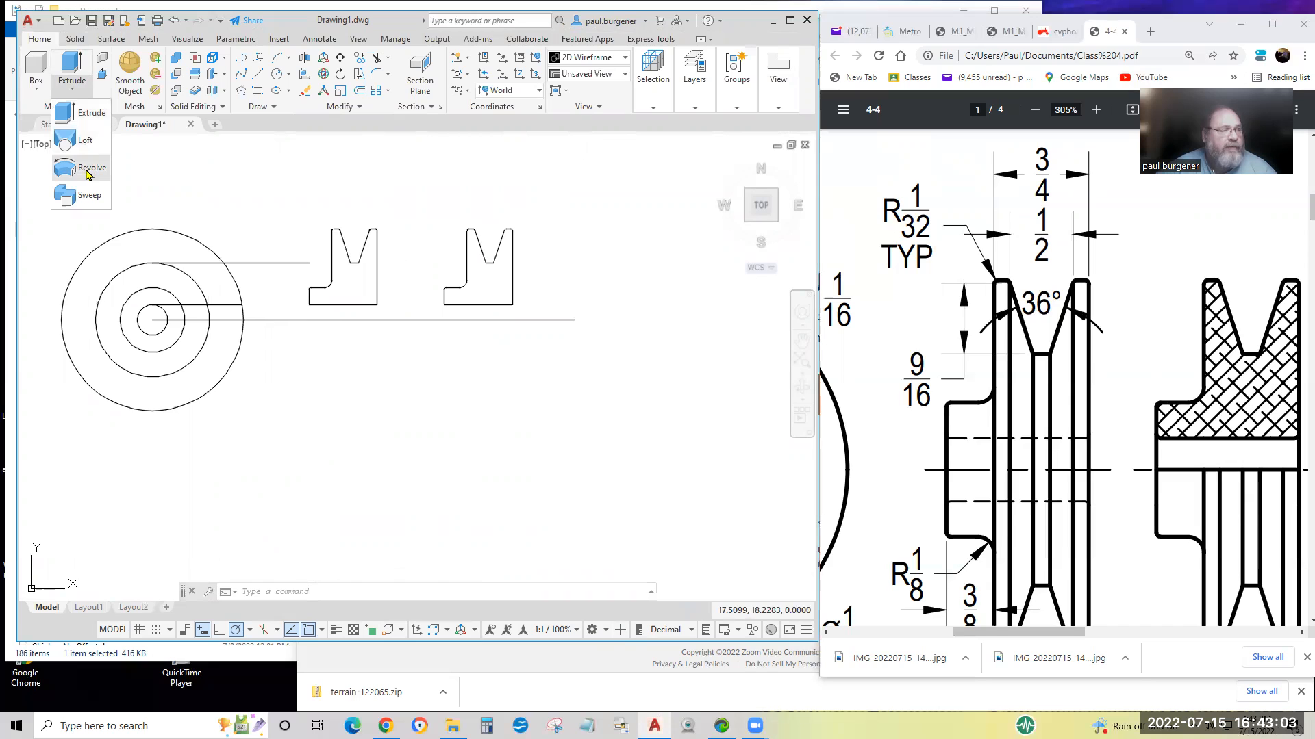
pyautogui.click(84, 171)
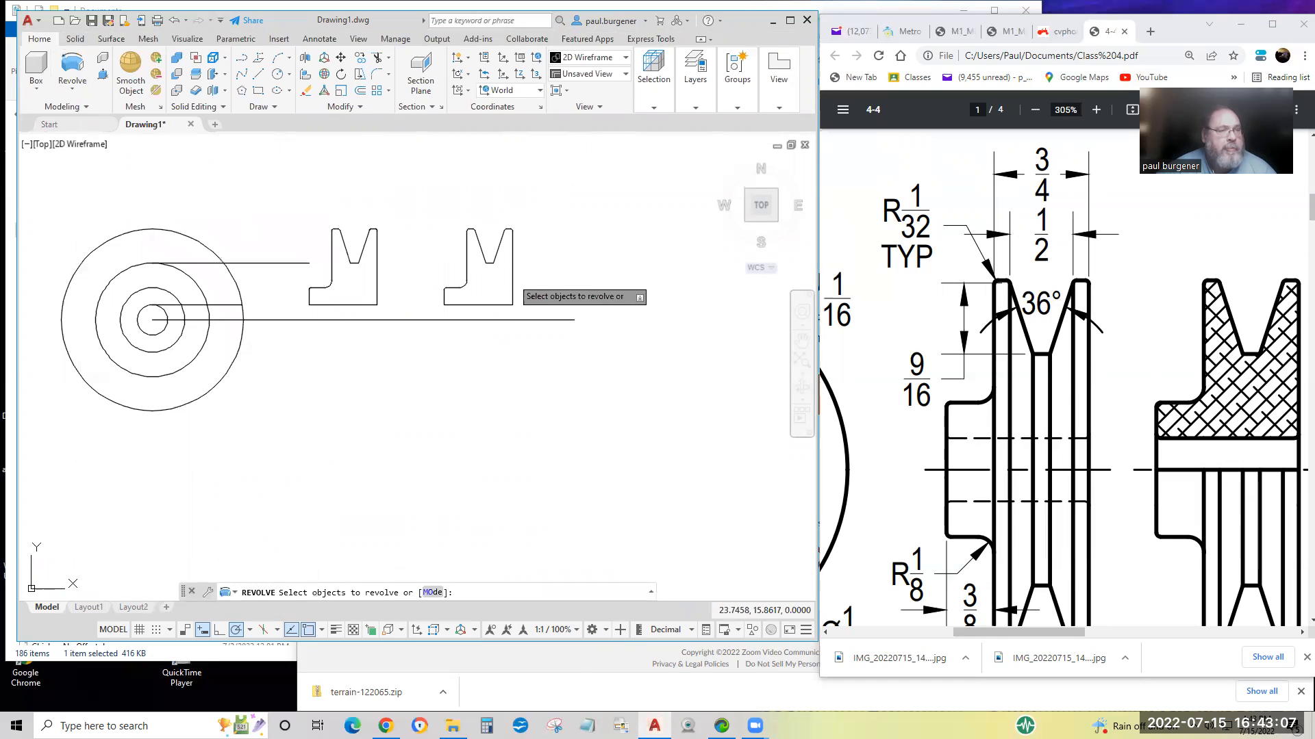
pyautogui.click(512, 280)
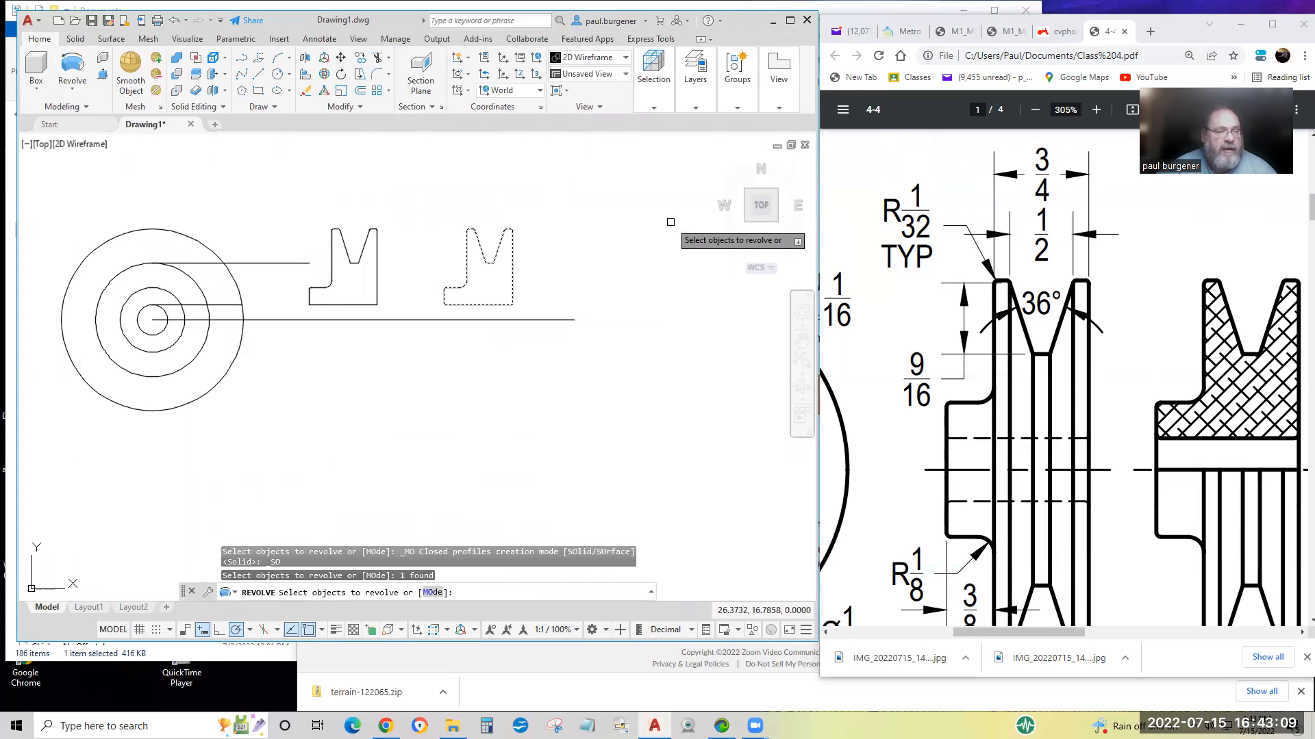
pyautogui.press('Return')
pyautogui.click(574, 319)
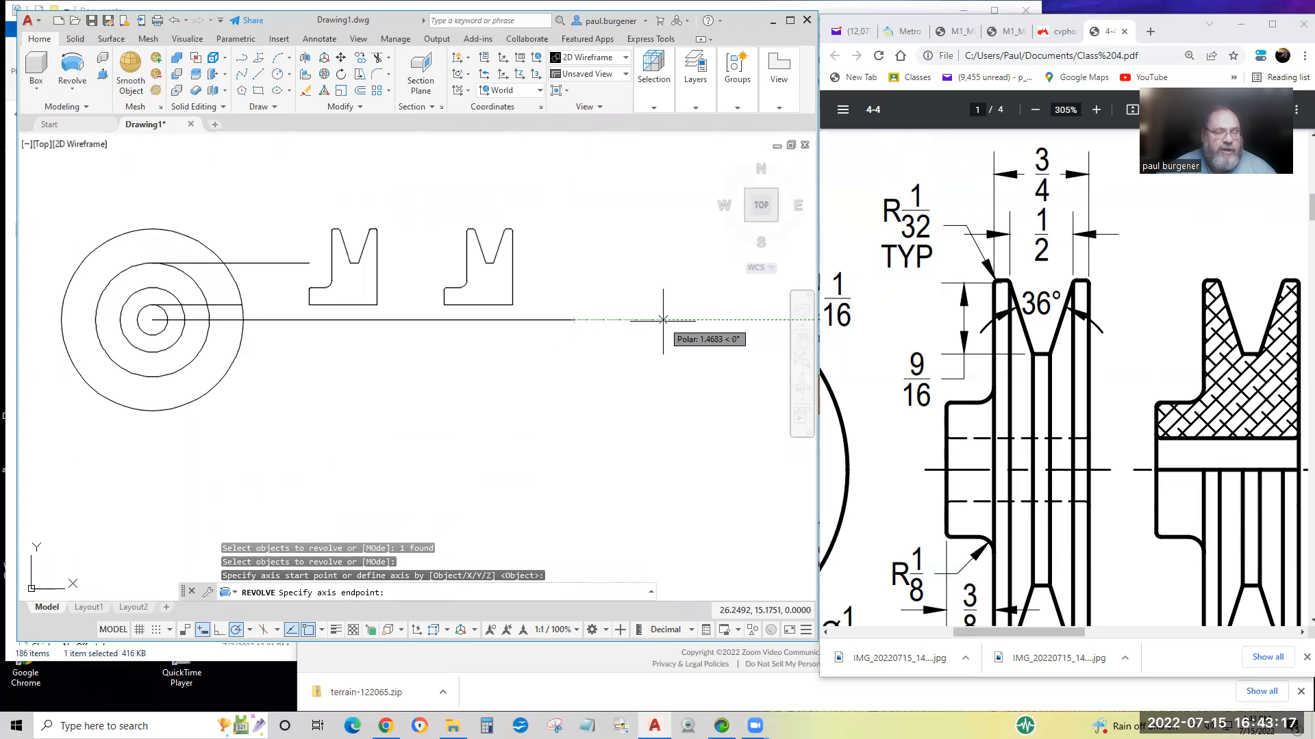
pyautogui.click(663, 319)
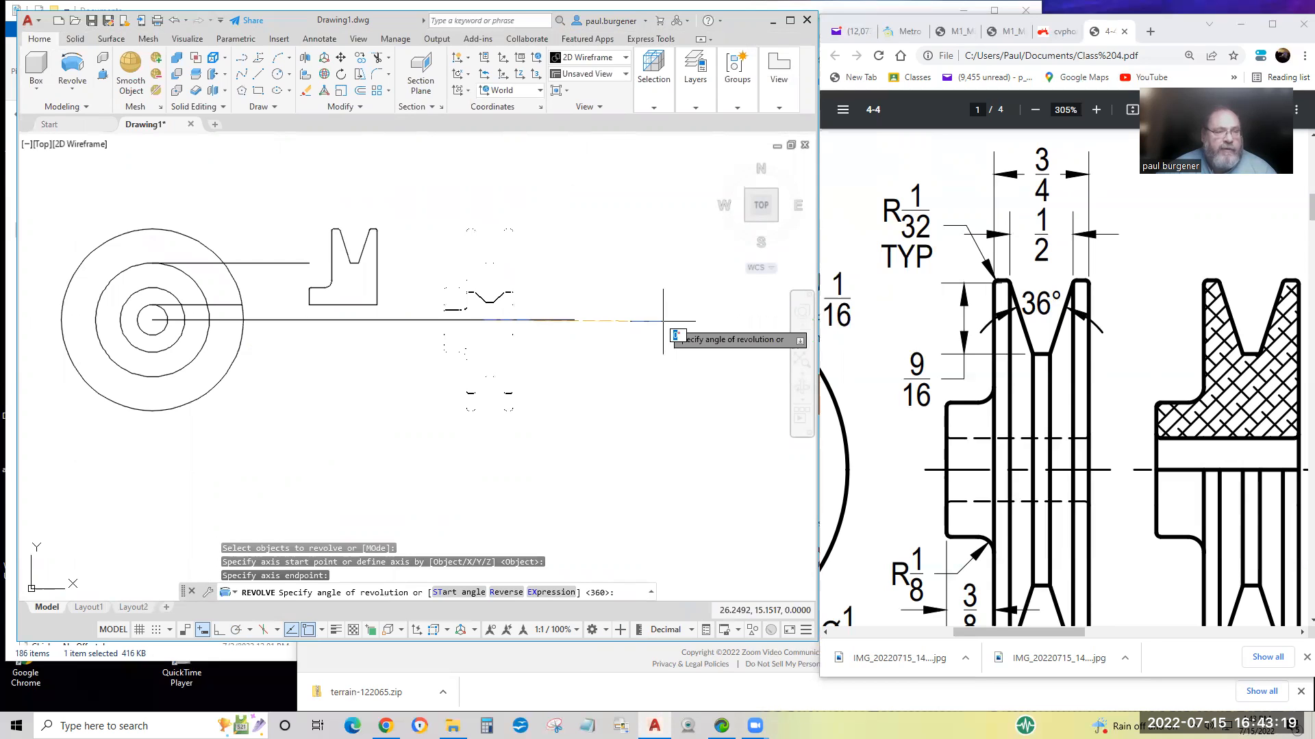
pyautogui.press('Return')
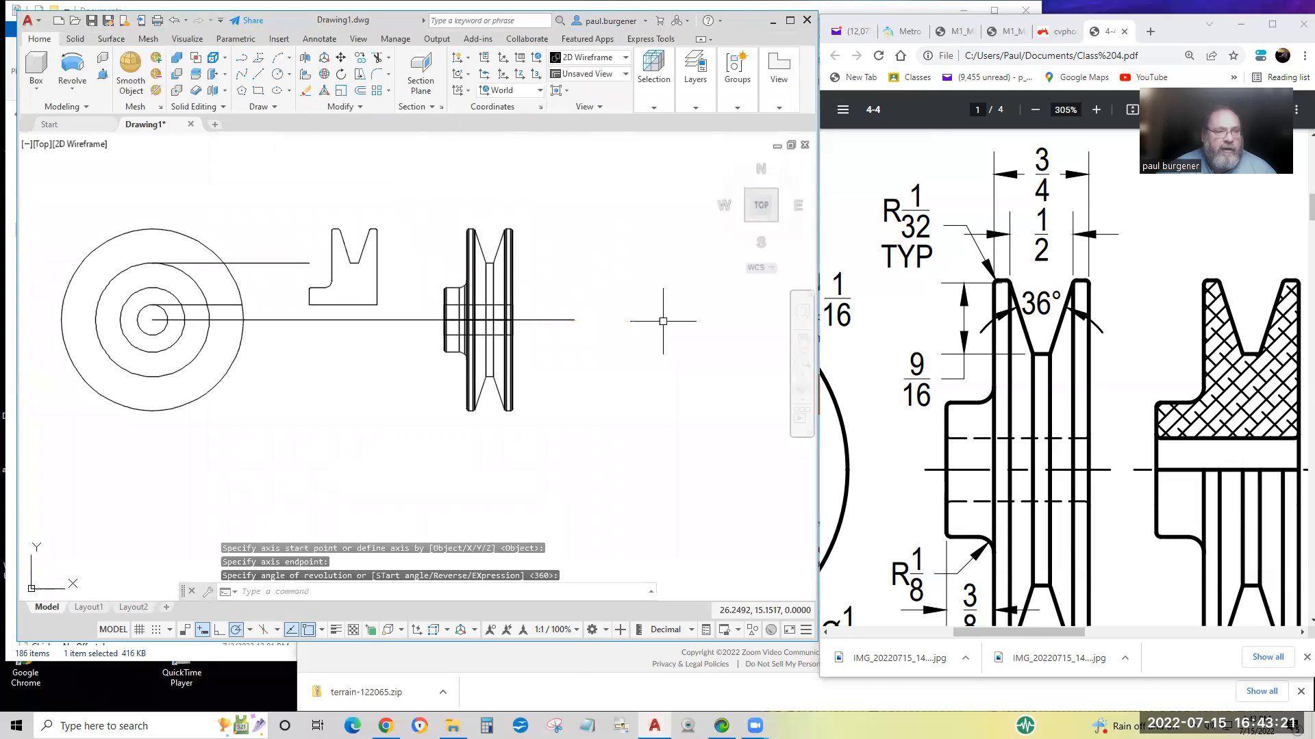
# Use Free Orbit to tilt the model and examine the revolved pulley from an angle.
pyautogui.click(803, 390)
pyautogui.press('Escape')
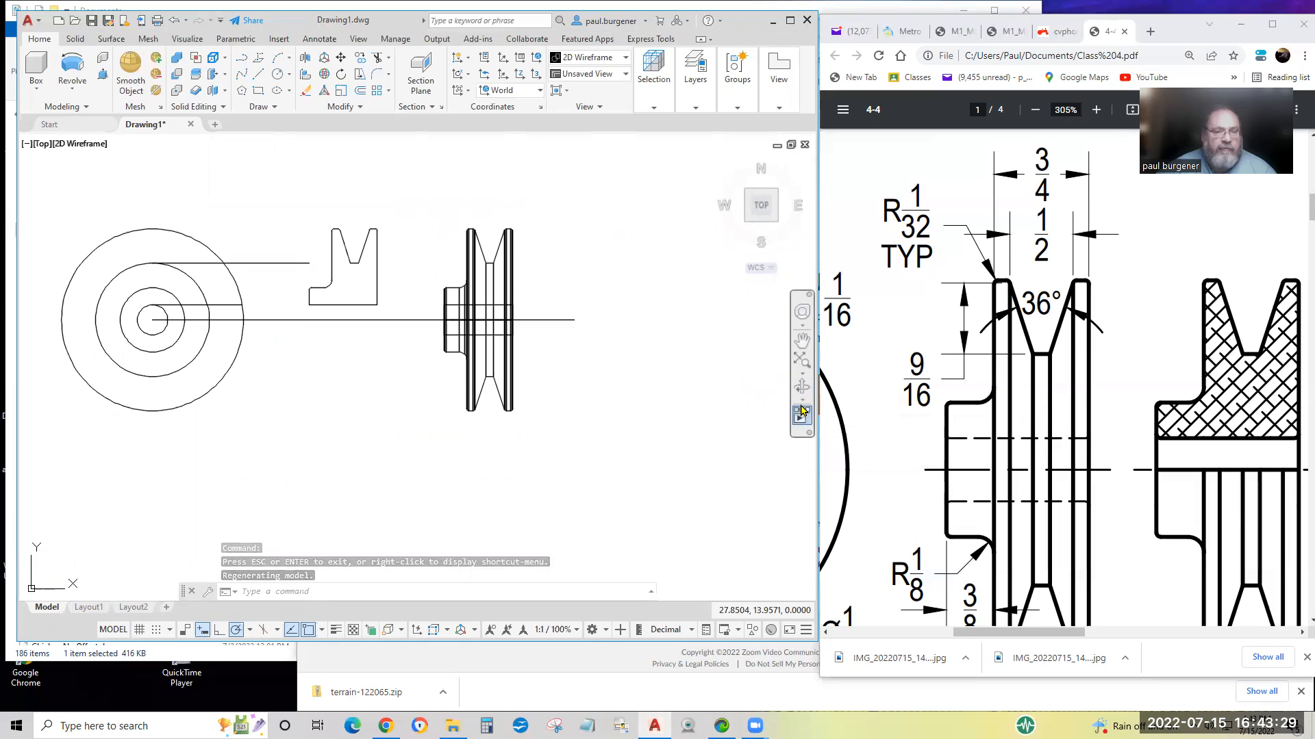
pyautogui.click(804, 404)
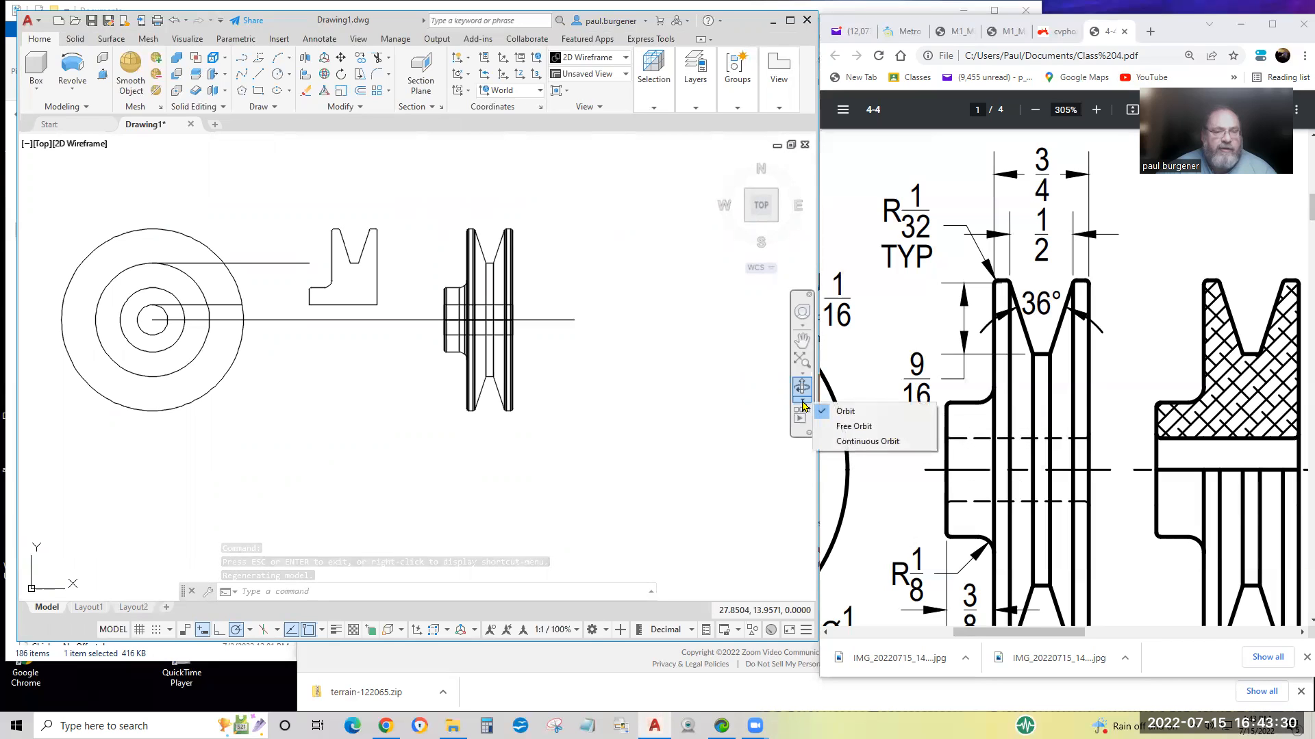
pyautogui.click(850, 428)
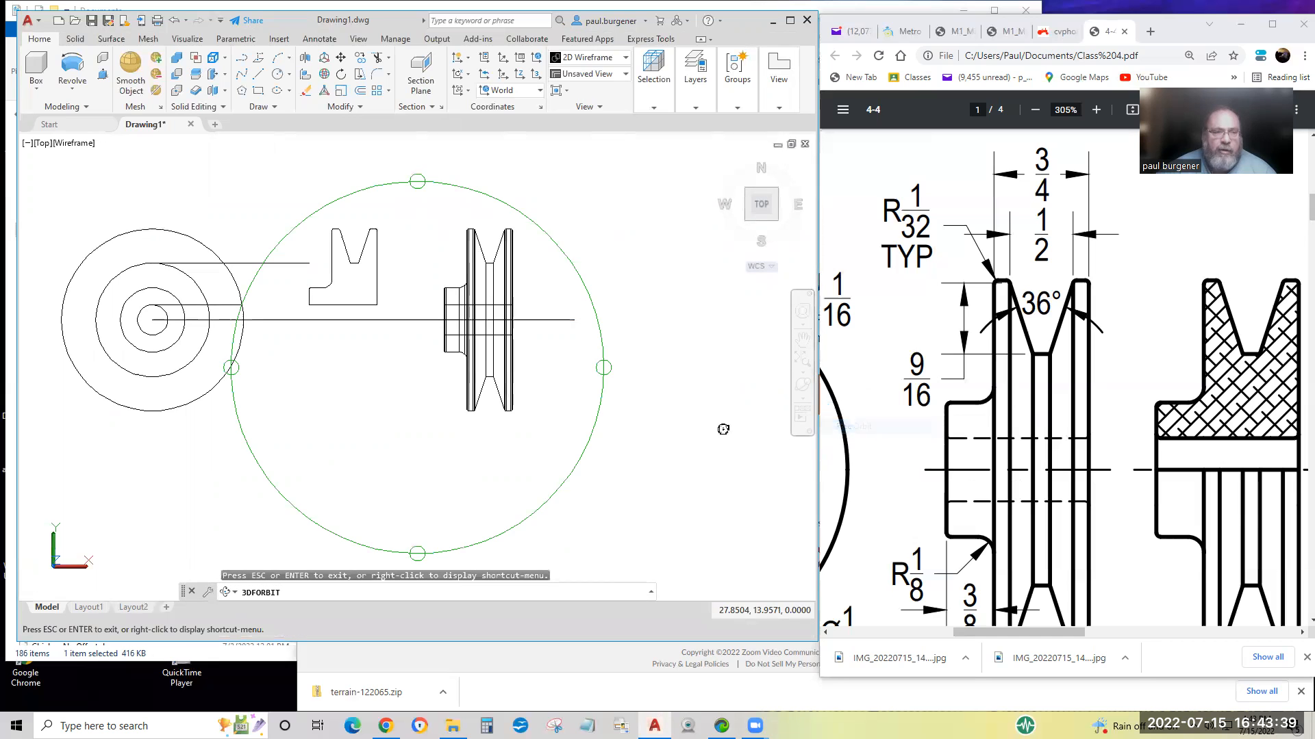
pyautogui.moveTo(560, 374)
pyautogui.mouseDown()
pyautogui.moveTo(590, 379)
pyautogui.moveTo(531, 381)
pyautogui.moveTo(586, 374)
pyautogui.mouseUp()
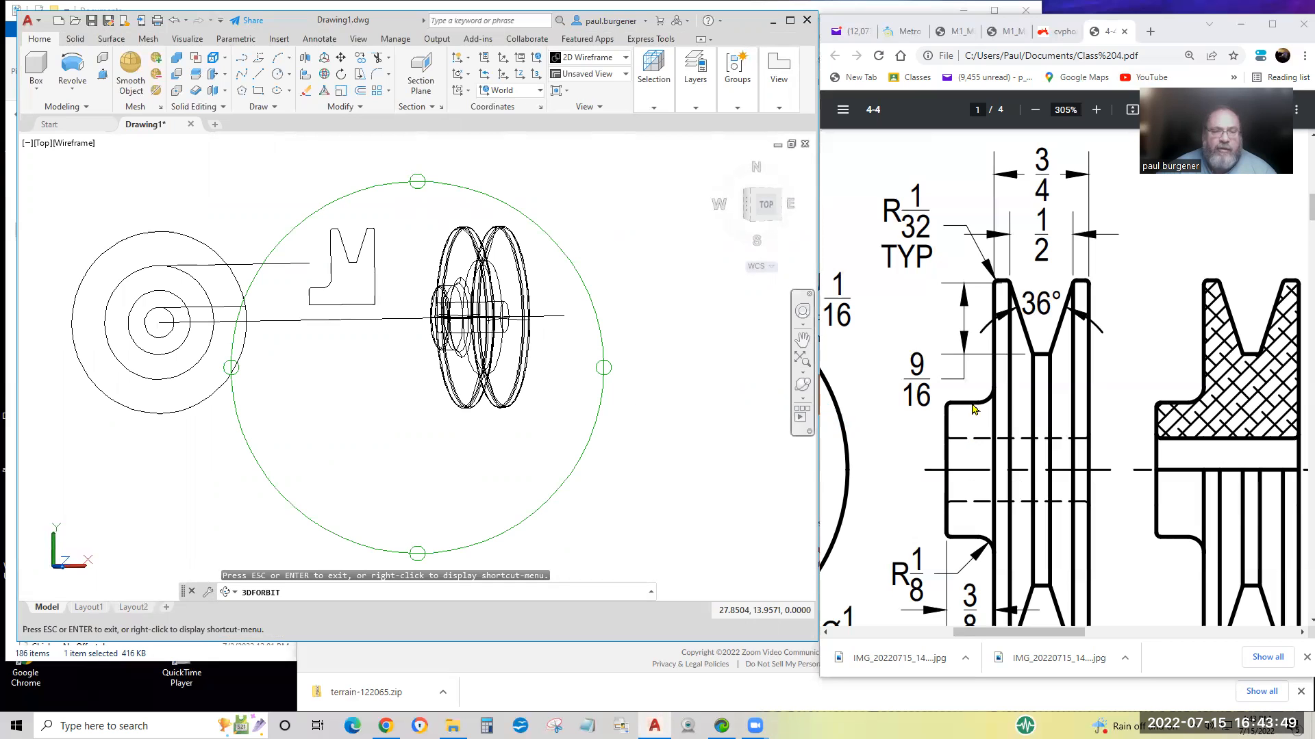
pyautogui.moveTo(572, 378); pyautogui.dragTo(517, 414)
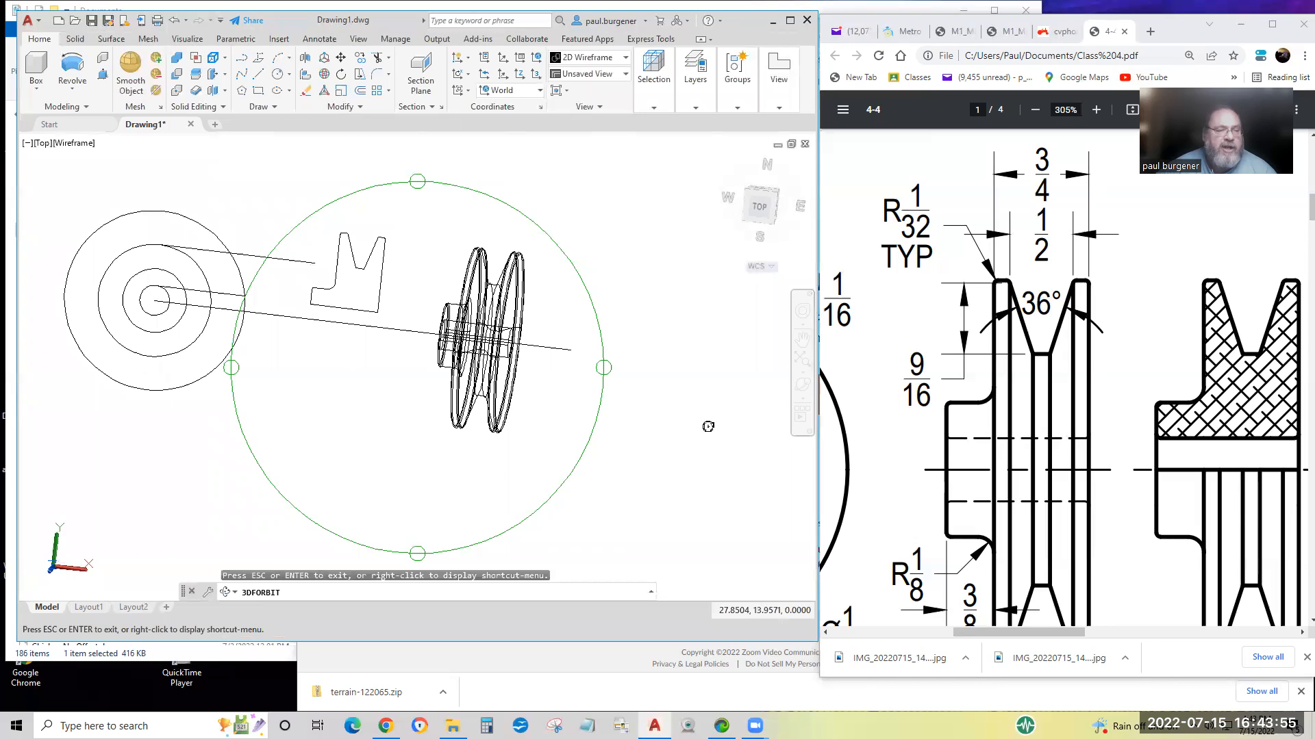
# Switch the visual style to Conceptual and orbit the model to examine the shaded pulley from its hub side.
pyautogui.press('Escape')
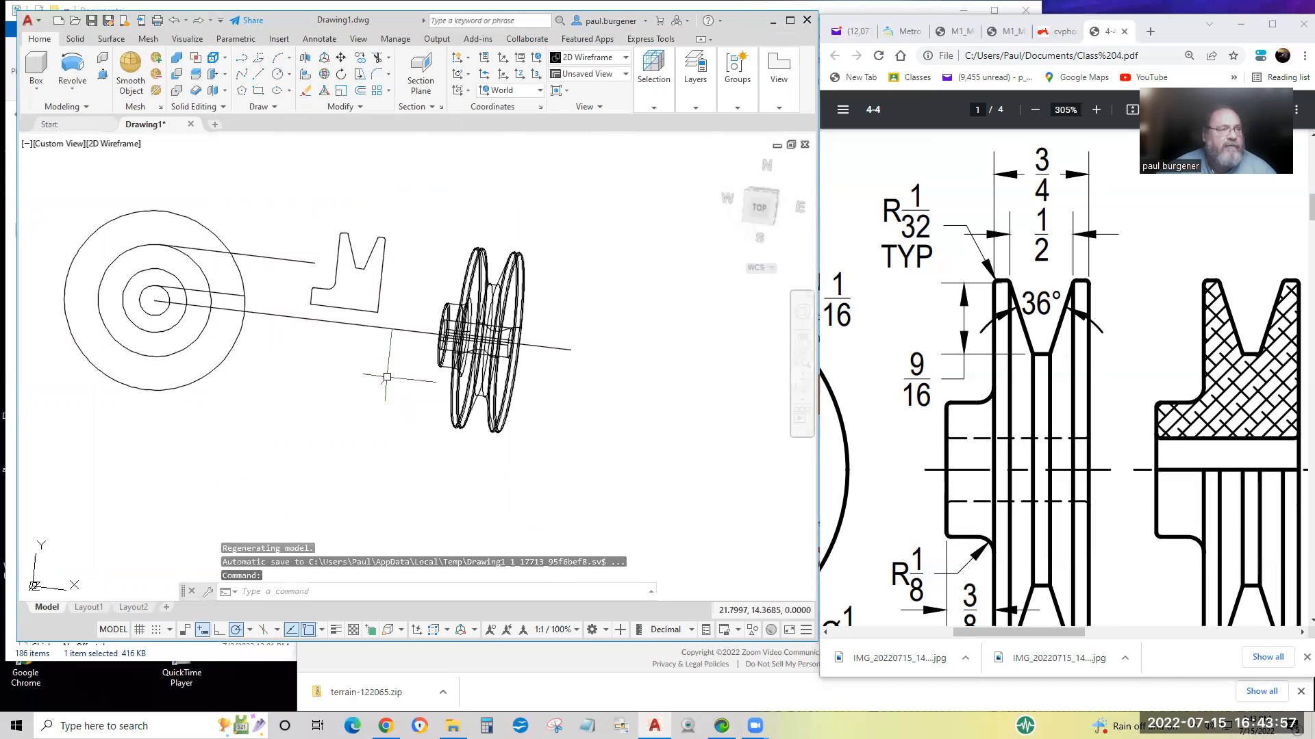
pyautogui.click(127, 150)
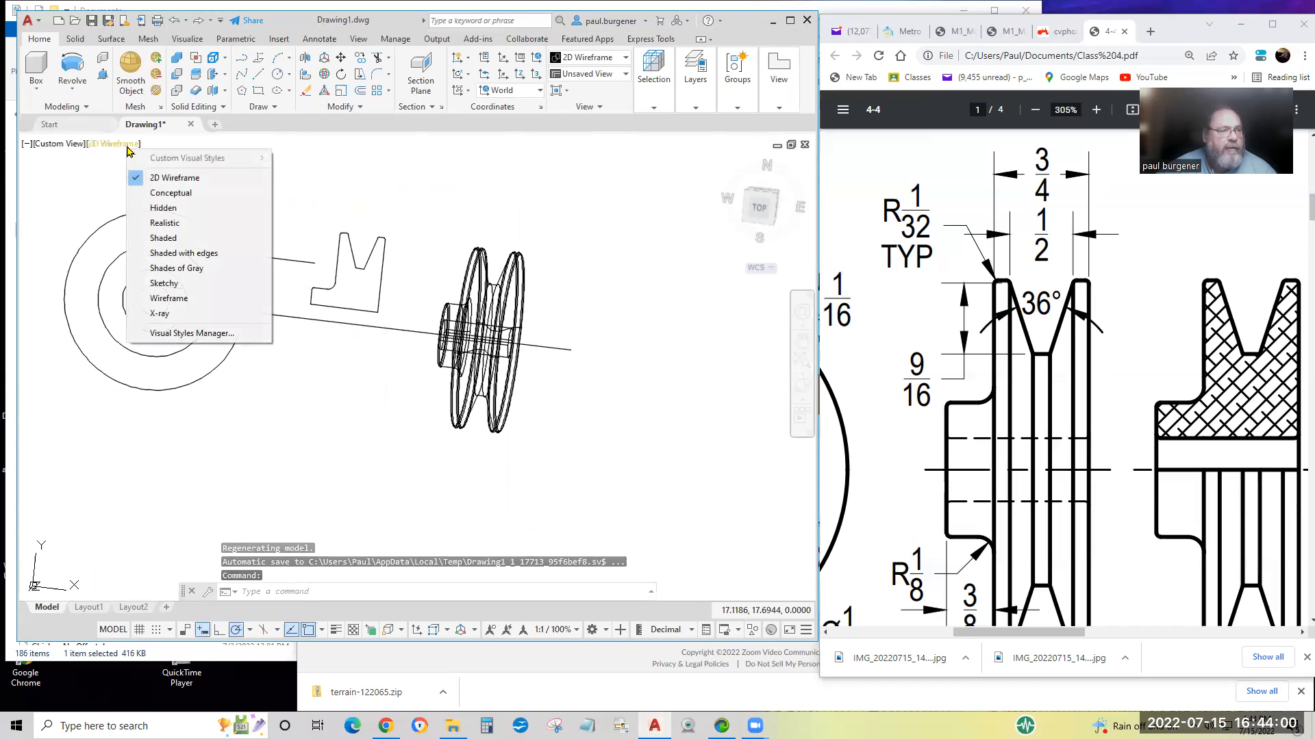
pyautogui.click(171, 191)
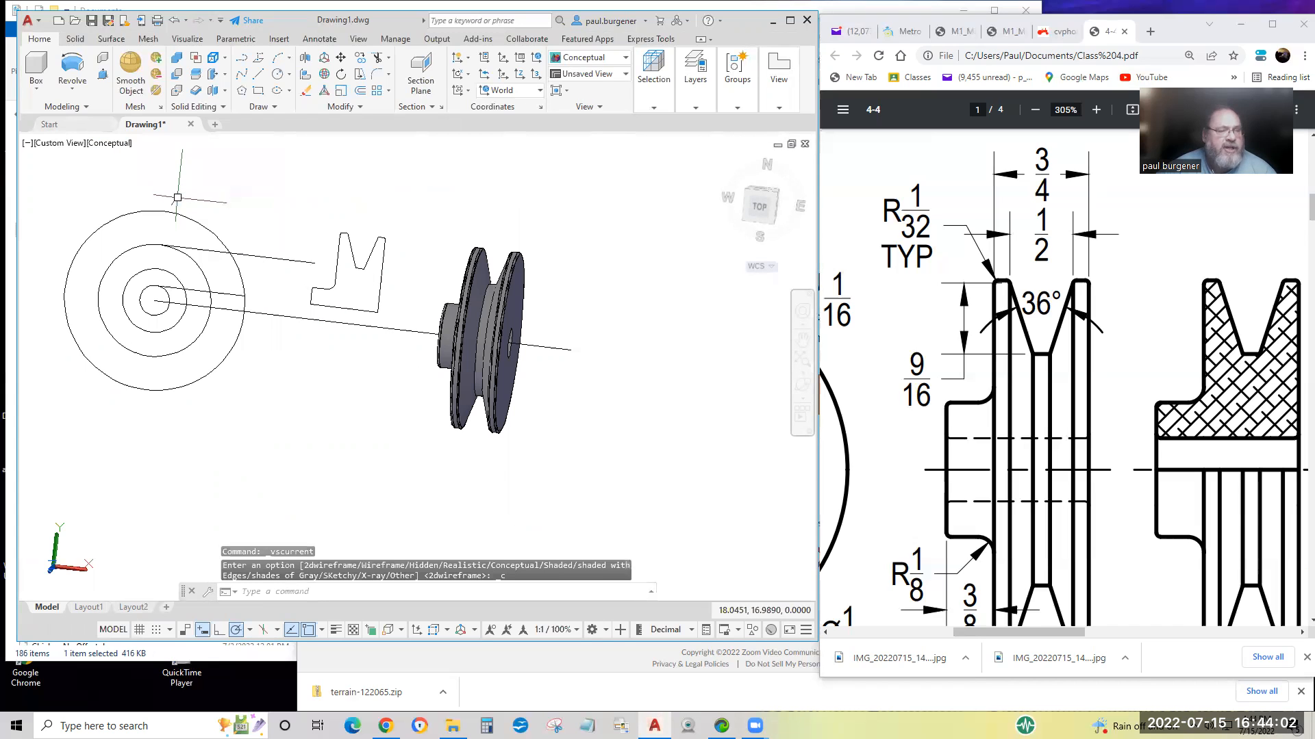
pyautogui.click(803, 389)
pyautogui.moveTo(477, 398)
pyautogui.mouseDown()
pyautogui.moveTo(548, 382)
pyautogui.moveTo(244, 367)
pyautogui.moveTo(563, 343)
pyautogui.moveTo(532, 332)
pyautogui.moveTo(497, 340)
pyautogui.moveTo(539, 365)
pyautogui.mouseUp()
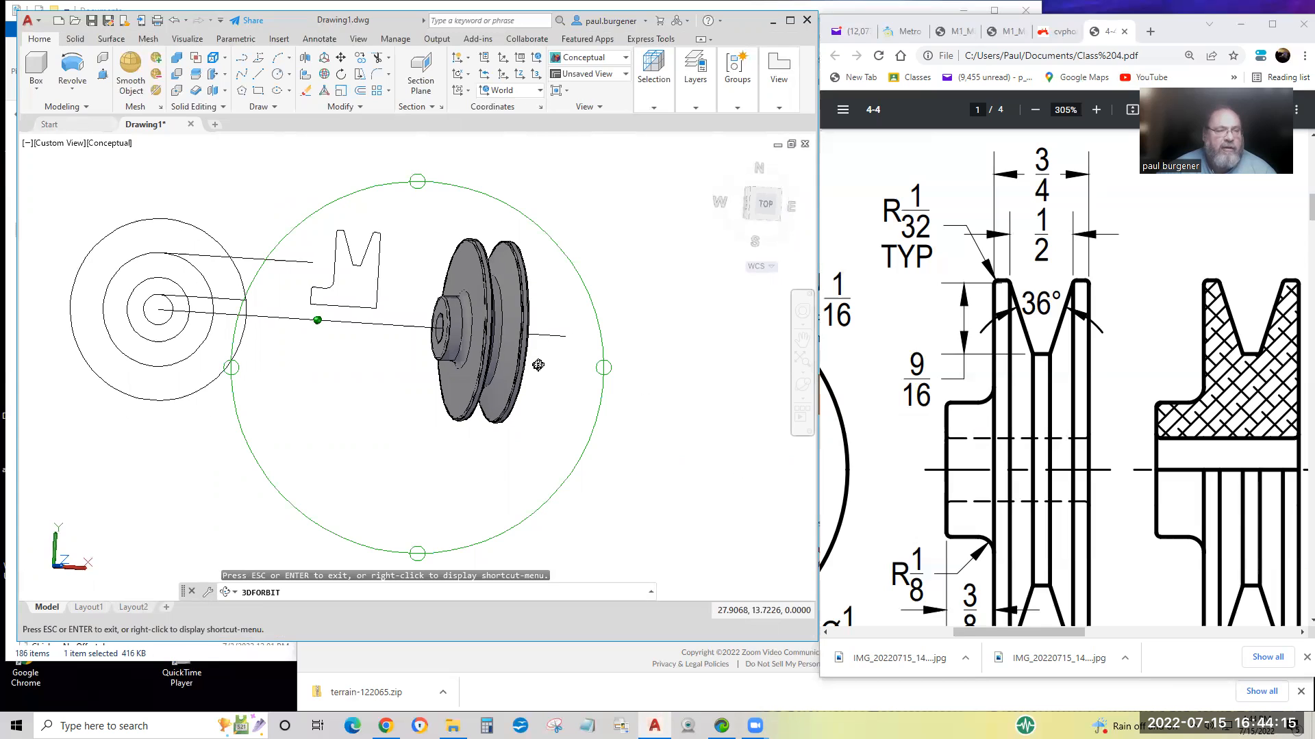
pyautogui.press('Escape')
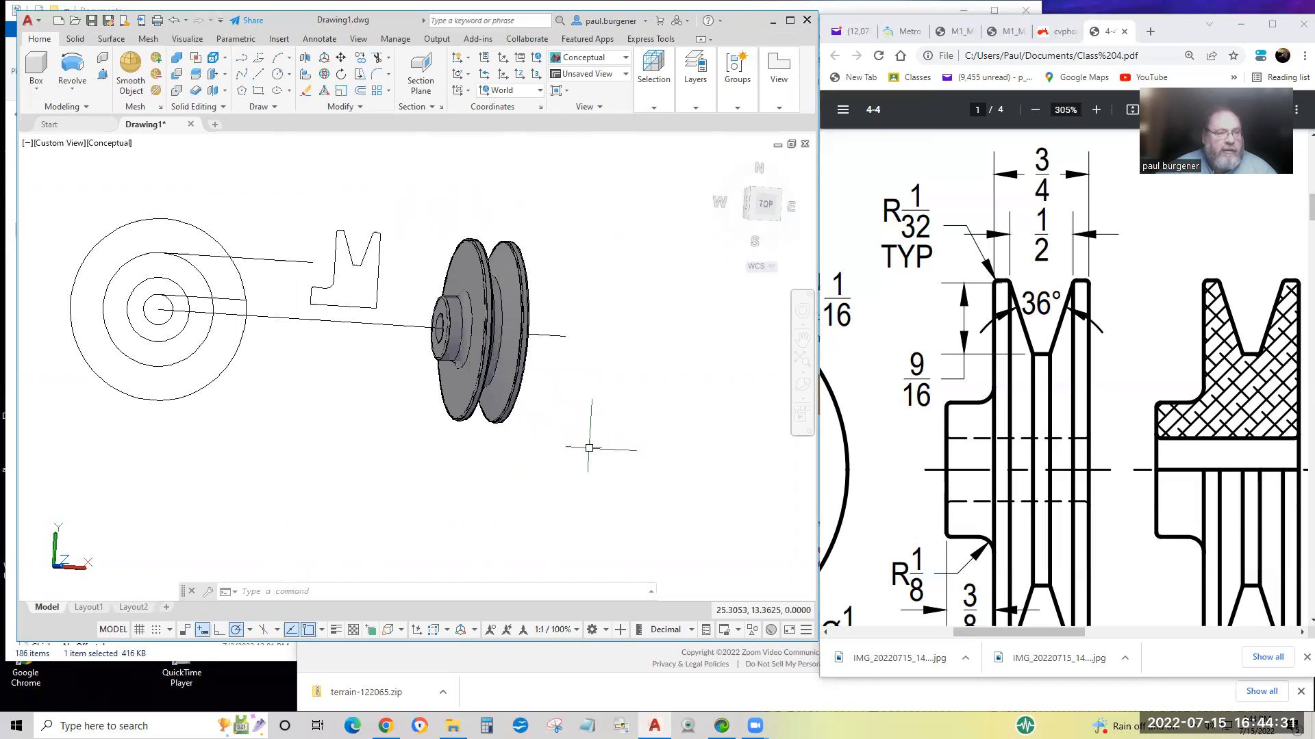
# Compare the shaded pulley with the full and cutaway 3D illustrations of Exercise 614 in the PDF.
pyautogui.scroll(2, 589, 449)
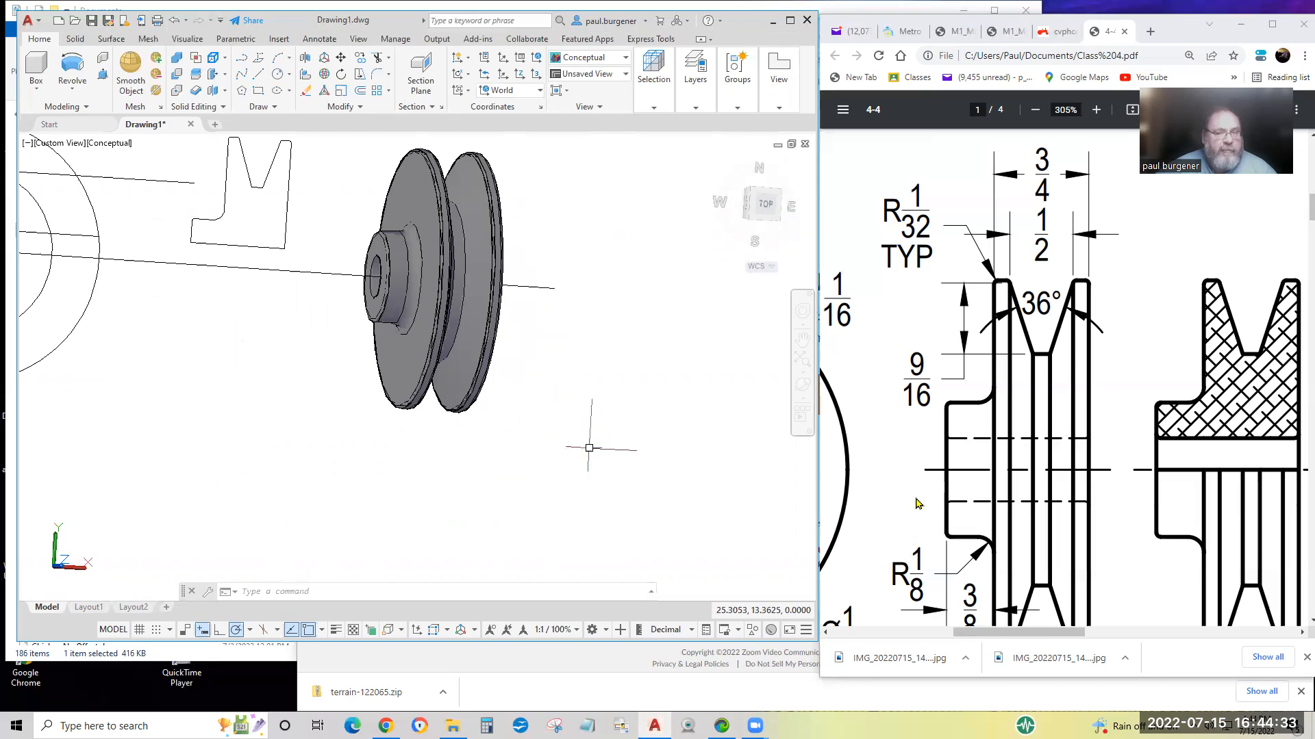
pyautogui.scroll(-3, 1076, 502)
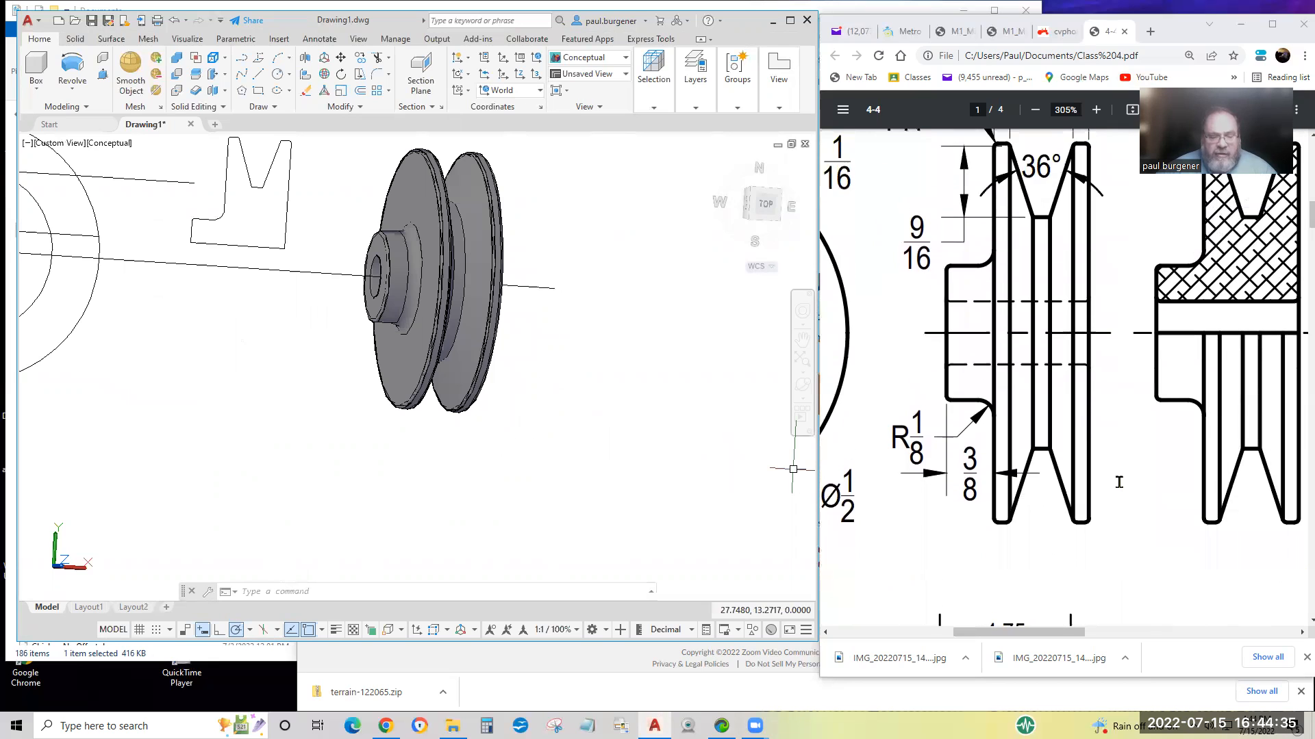
pyautogui.keyDown('ctrl'); pyautogui.scroll(-7, 1118, 468); pyautogui.keyUp('ctrl')
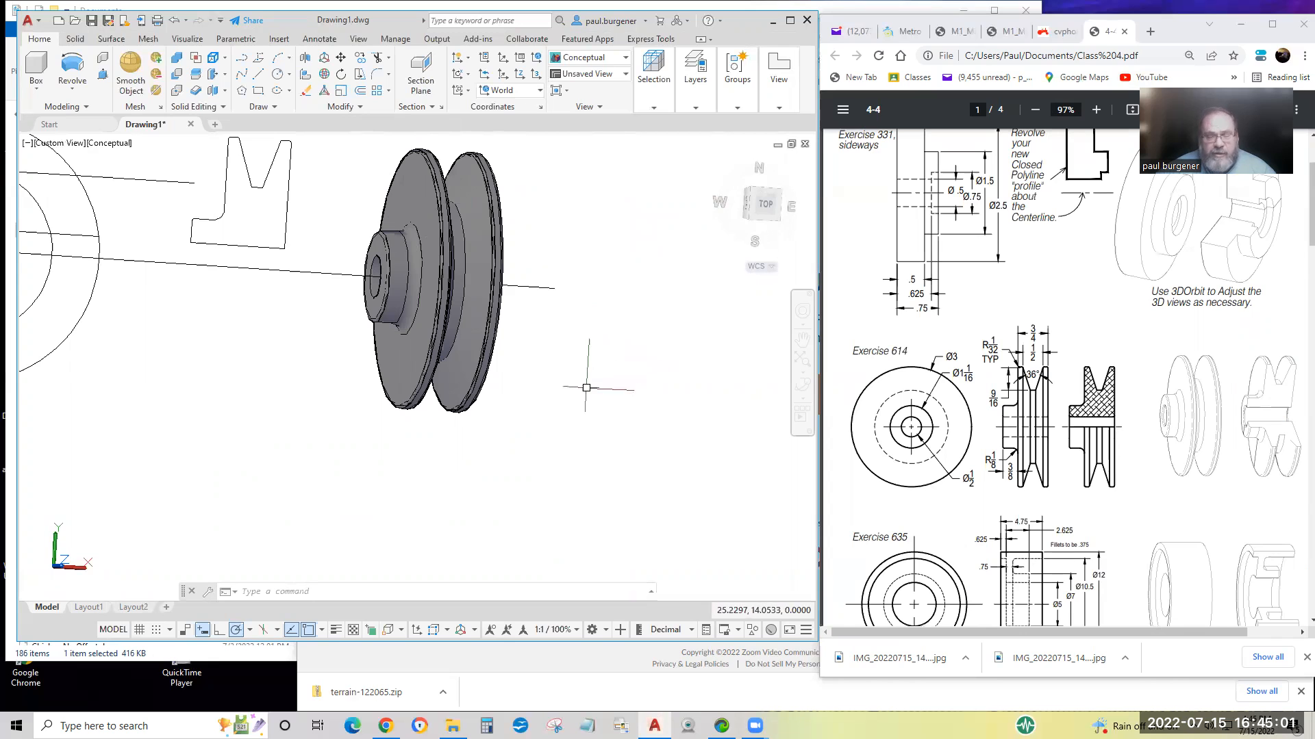
pyautogui.moveTo(586, 353); pyautogui.dragTo(732, 429, button='middle')
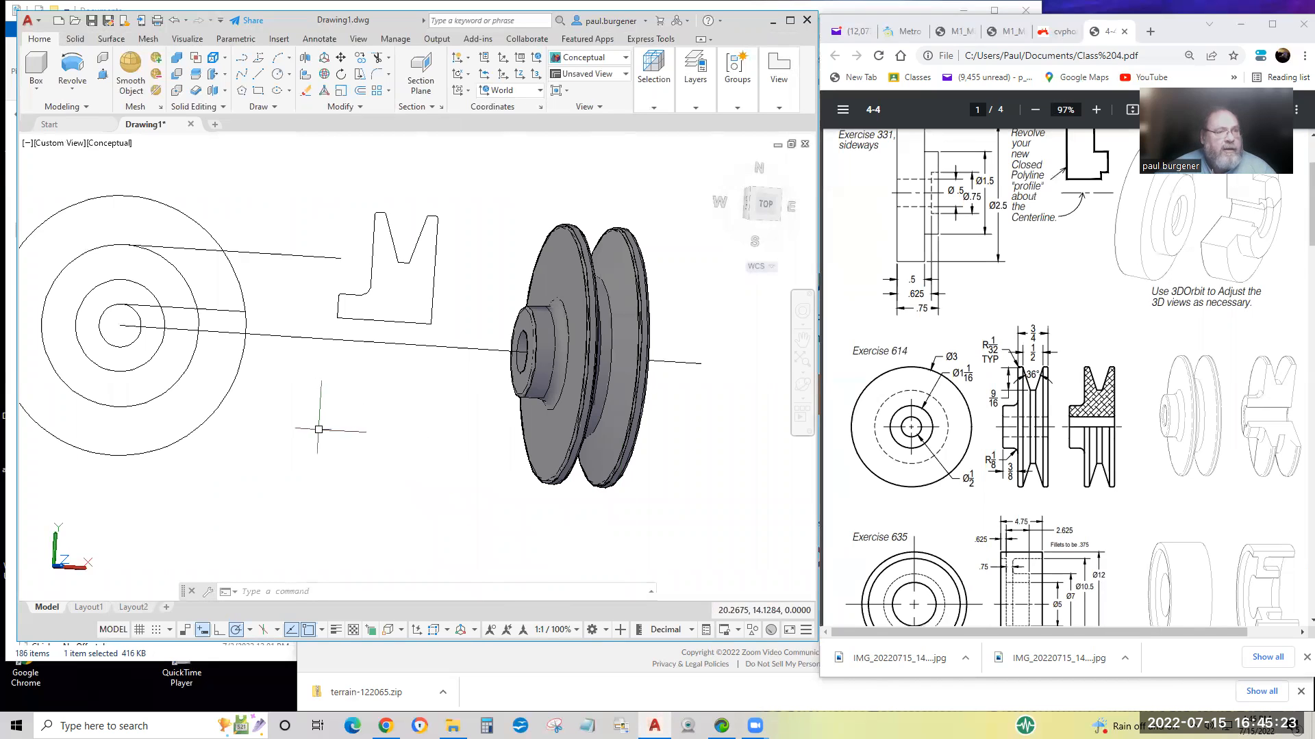
# Compare the pulley in the 2D Wireframe and Conceptual visual styles, ending with 2D Wireframe.
pyautogui.click(114, 145)
pyautogui.click(162, 179)
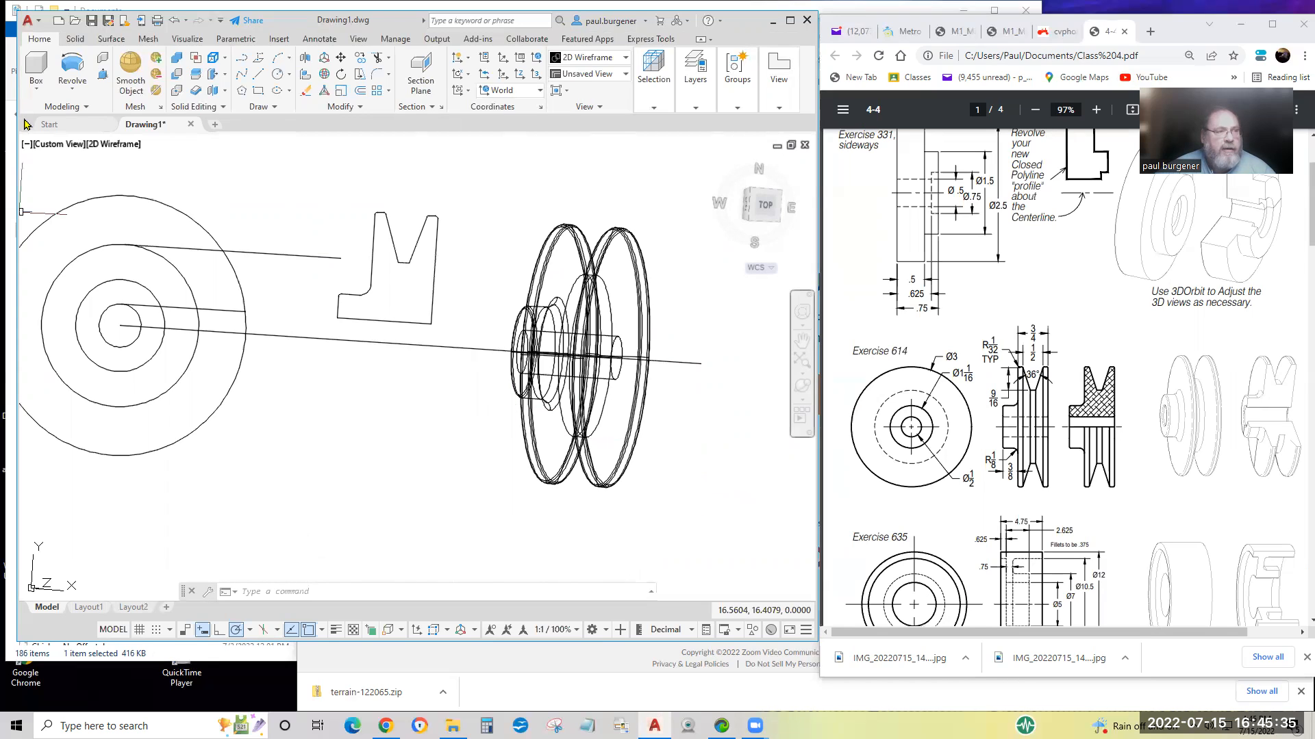
pyautogui.click(134, 150)
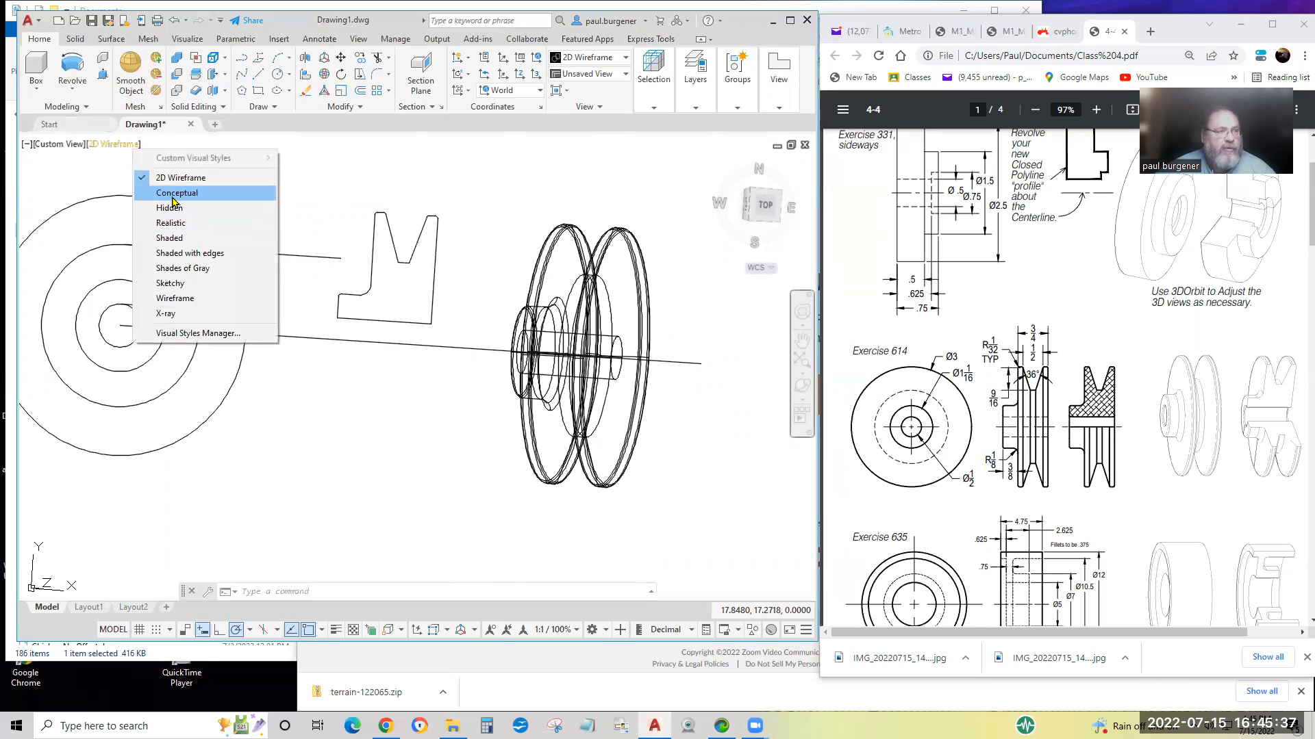
pyautogui.click(173, 194)
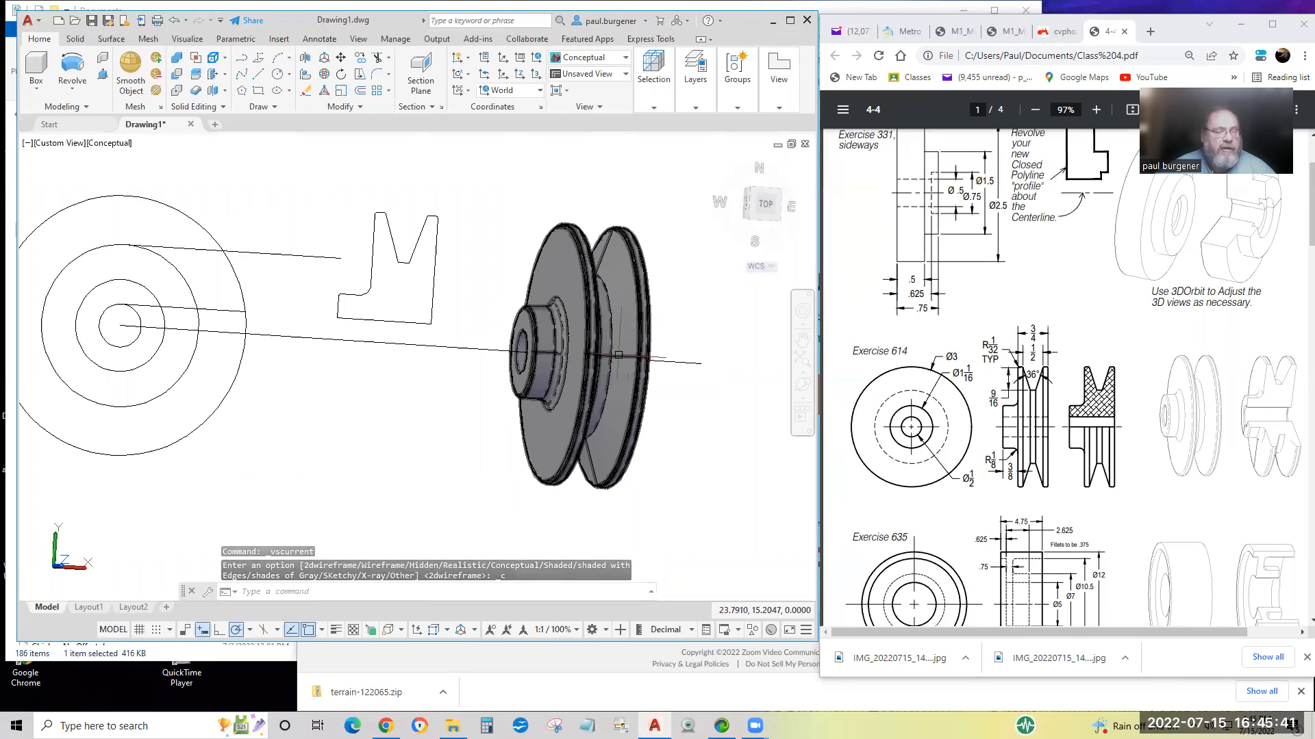
pyautogui.click(110, 143)
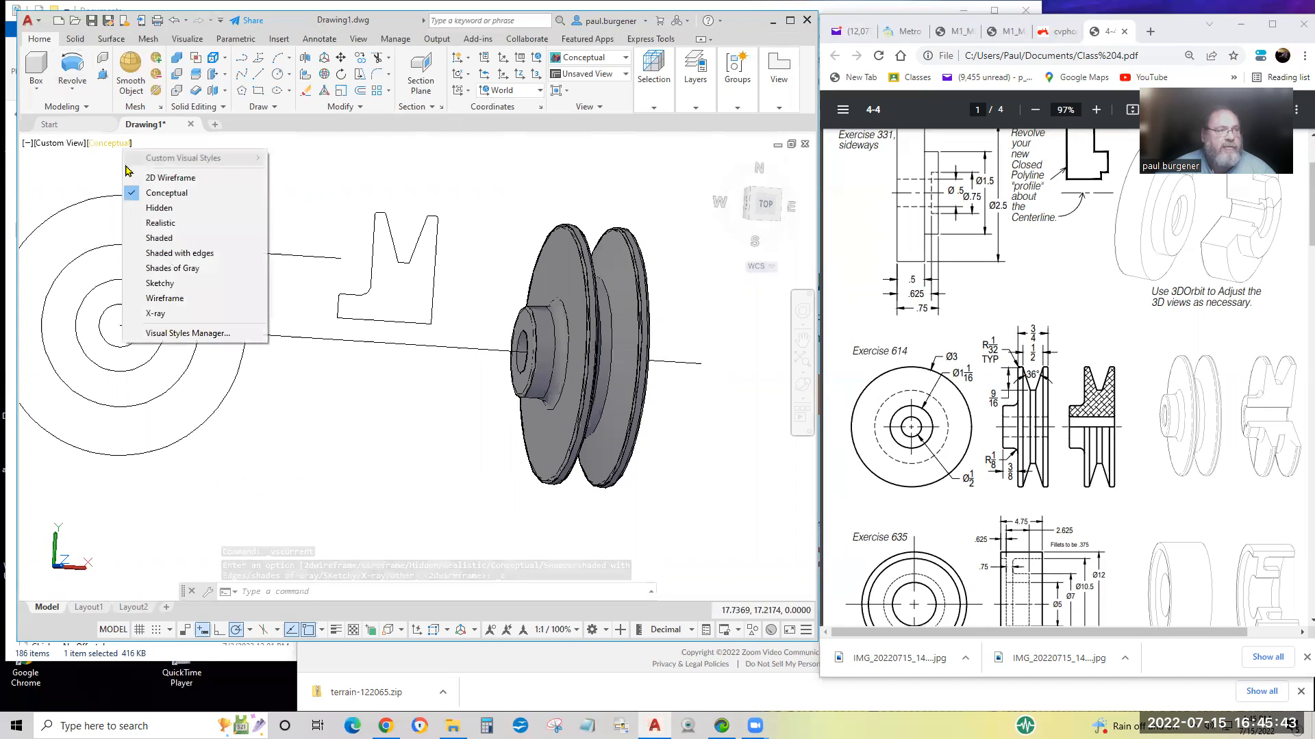
pyautogui.click(159, 183)
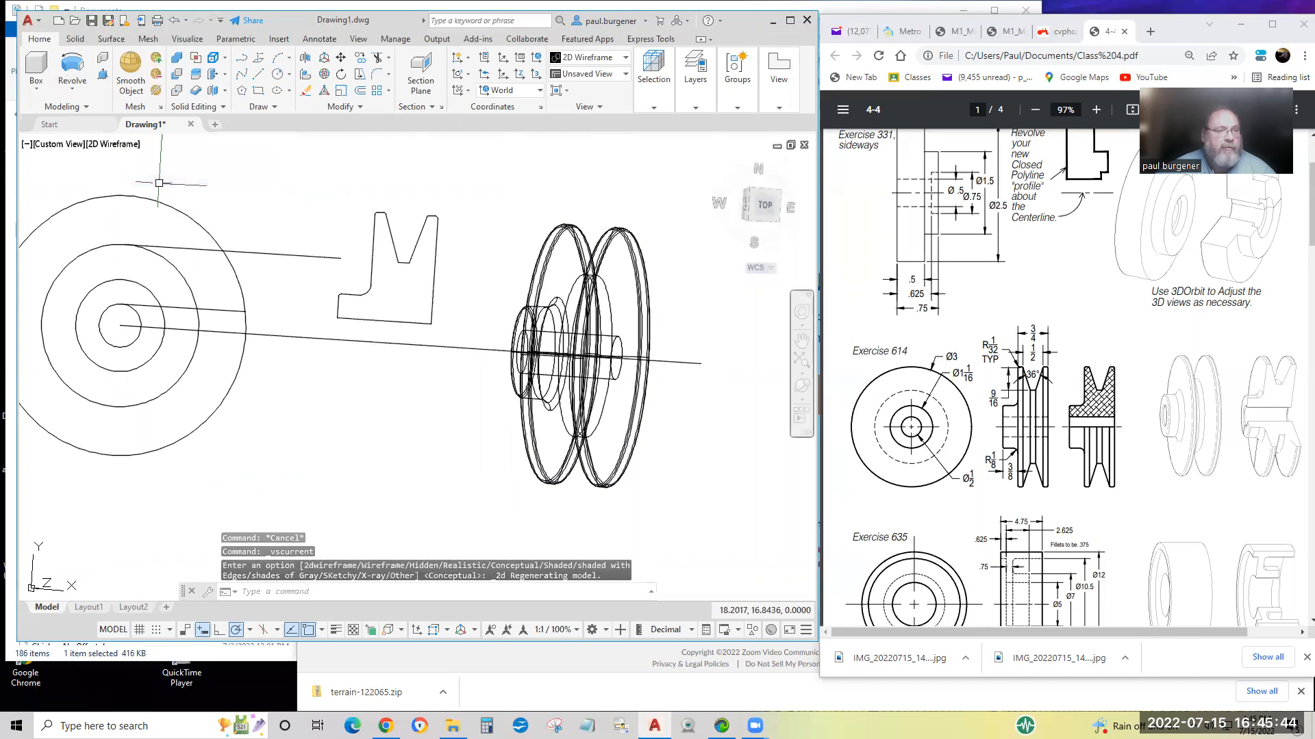
# Slice the pulley solid in half with a three-point plane through the upper quadrants of both rims and a lower rim quadrant, keeping both sides.
pyautogui.click(197, 79)
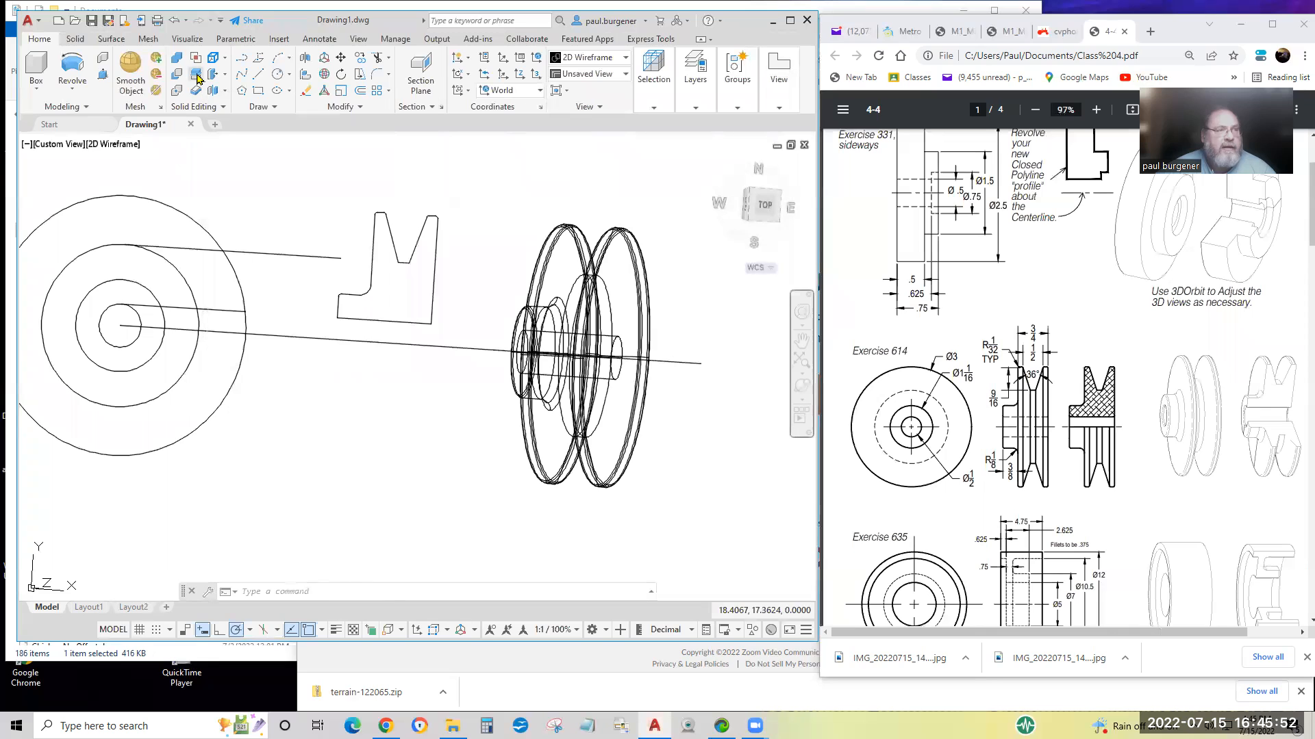
pyautogui.click(575, 248)
pyautogui.press('Return')
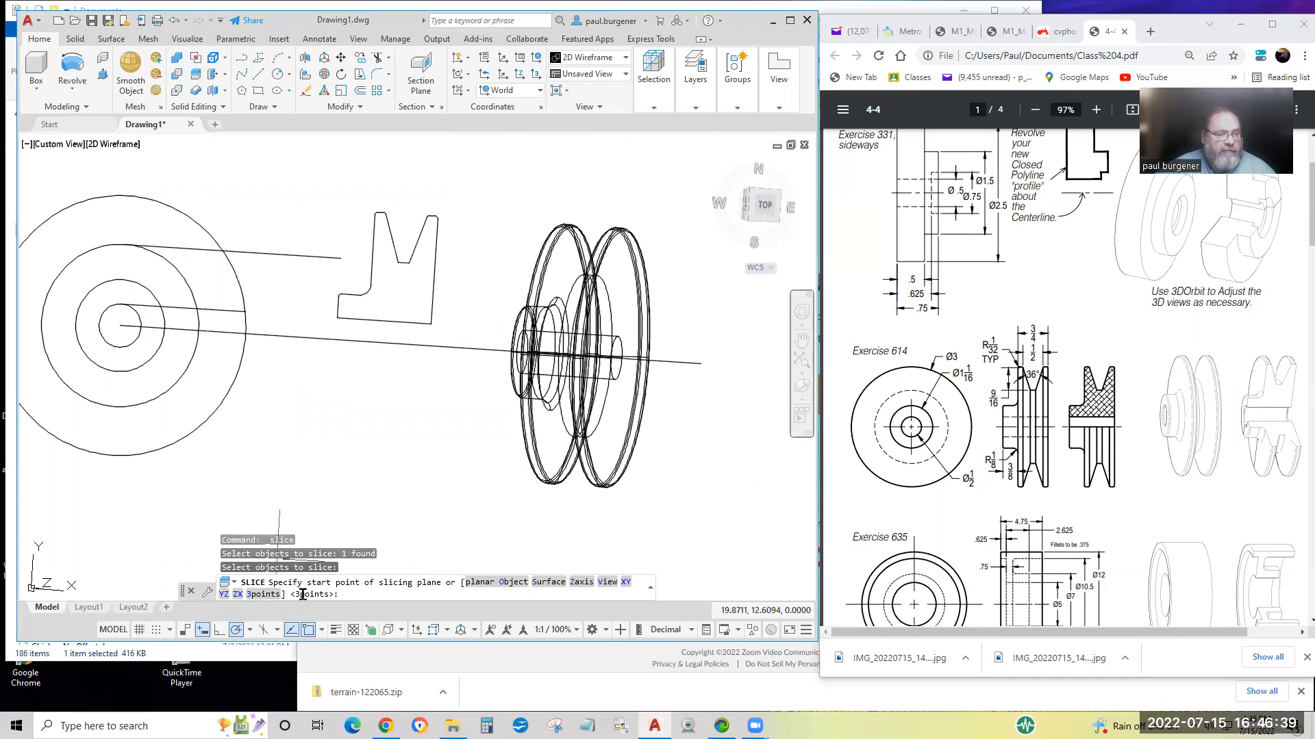
pyautogui.click(261, 595)
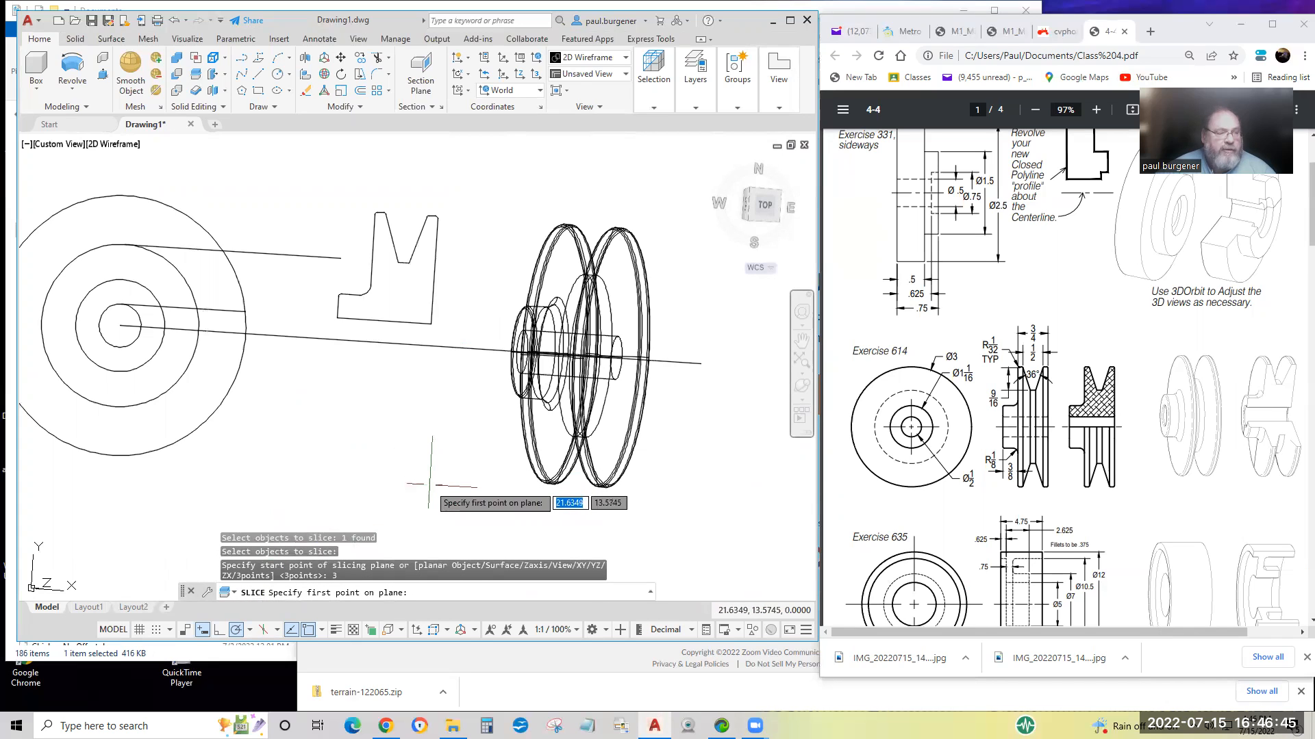
pyautogui.click(572, 227)
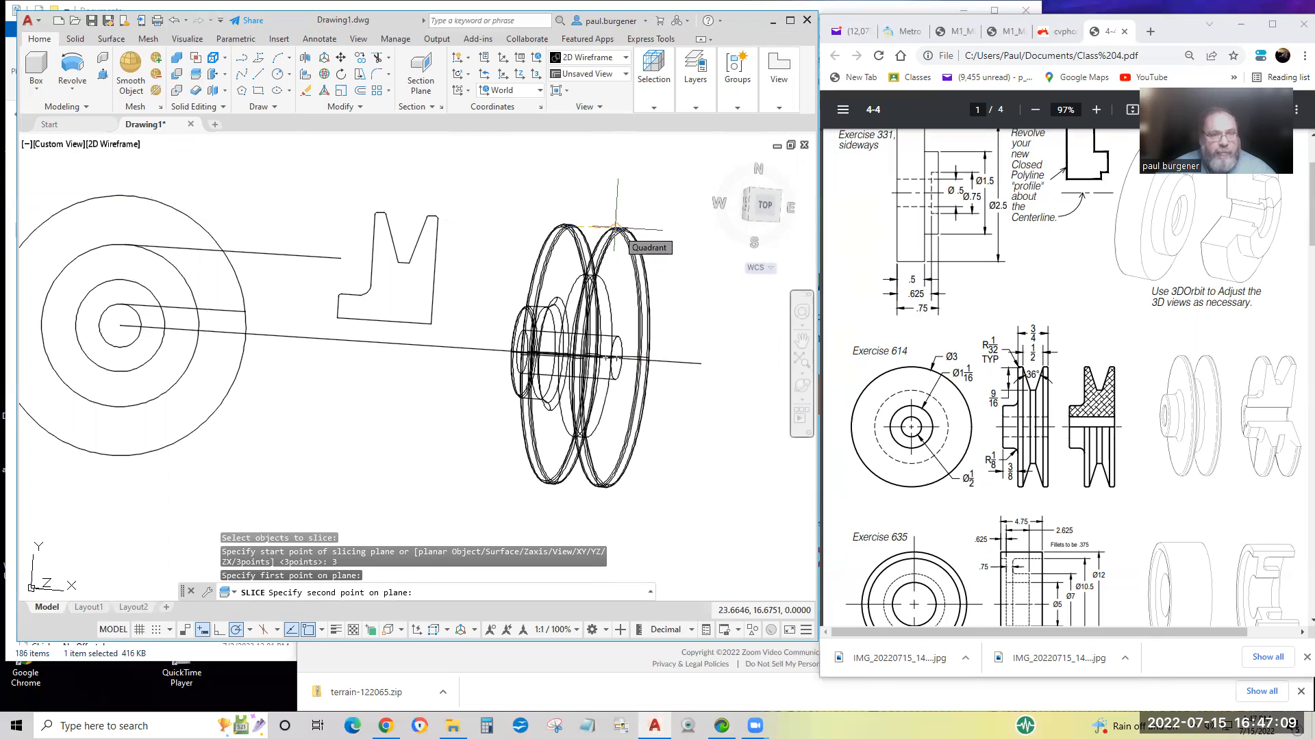
pyautogui.click(617, 226)
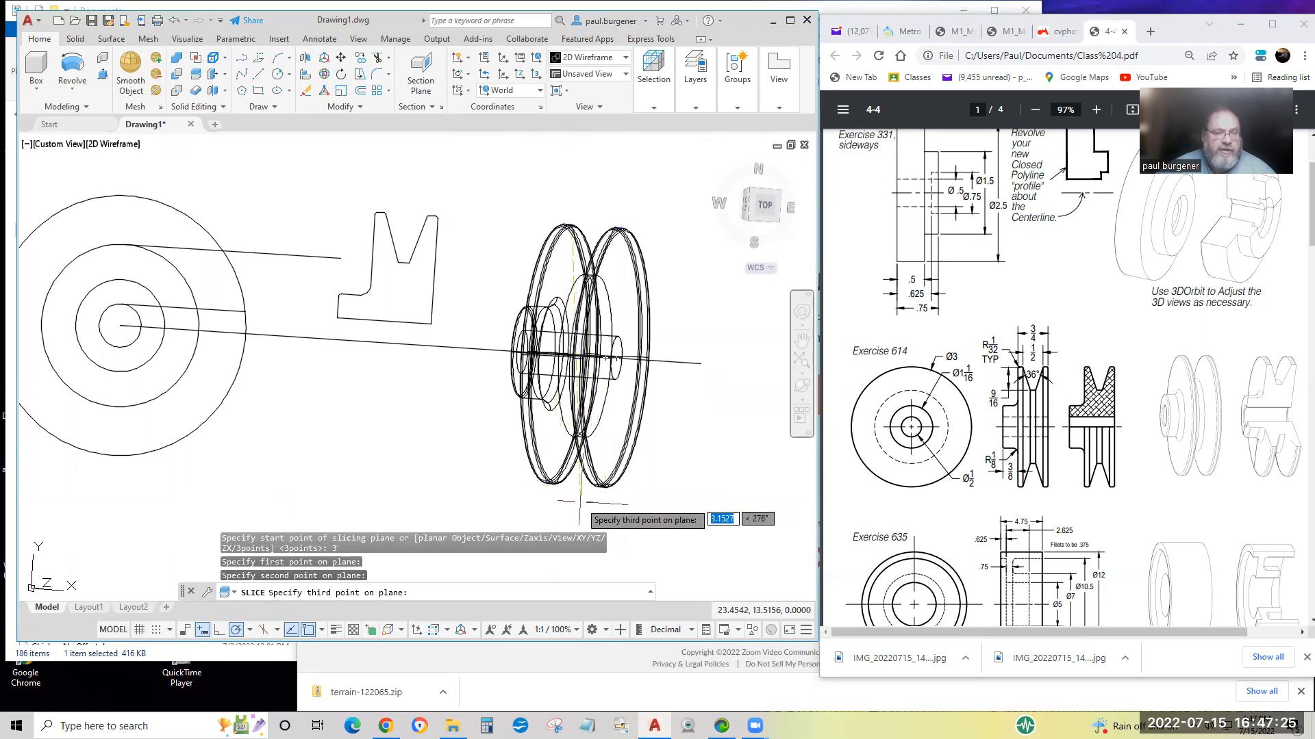
pyautogui.scroll(5, 580, 502)
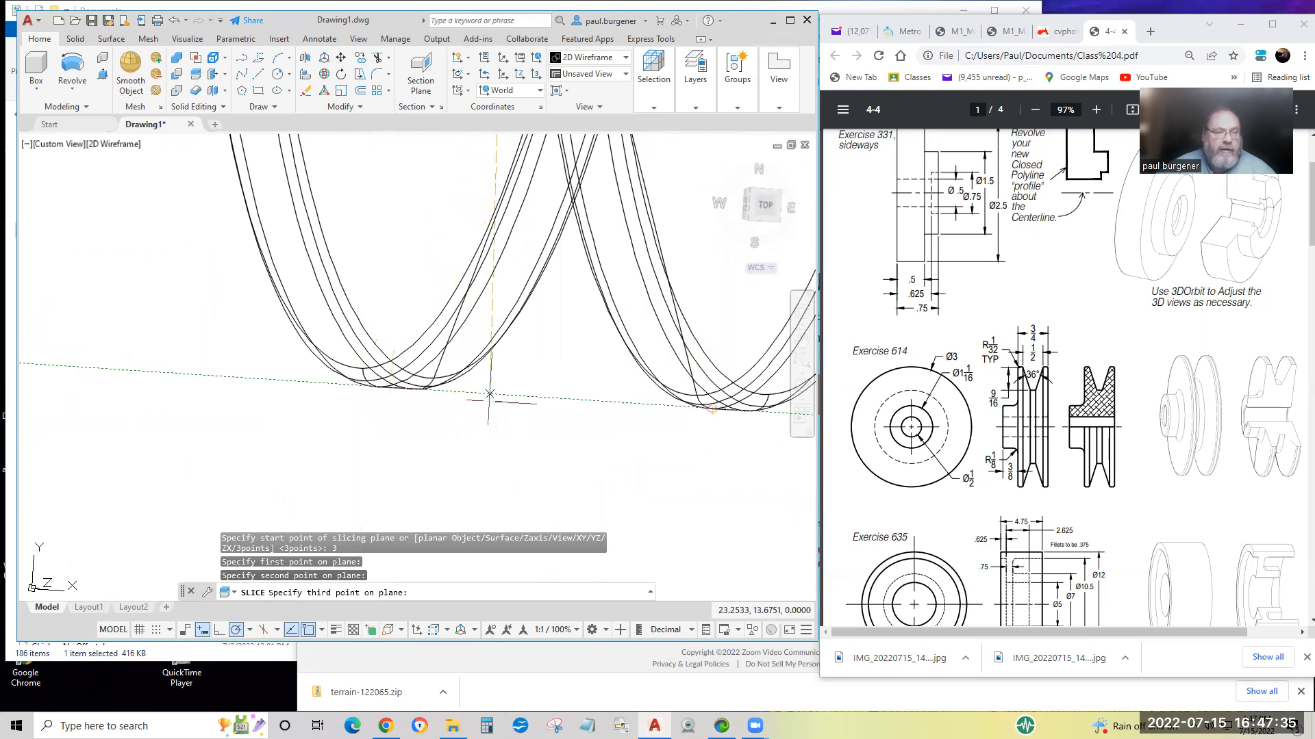
pyautogui.scroll(-4, 488, 401)
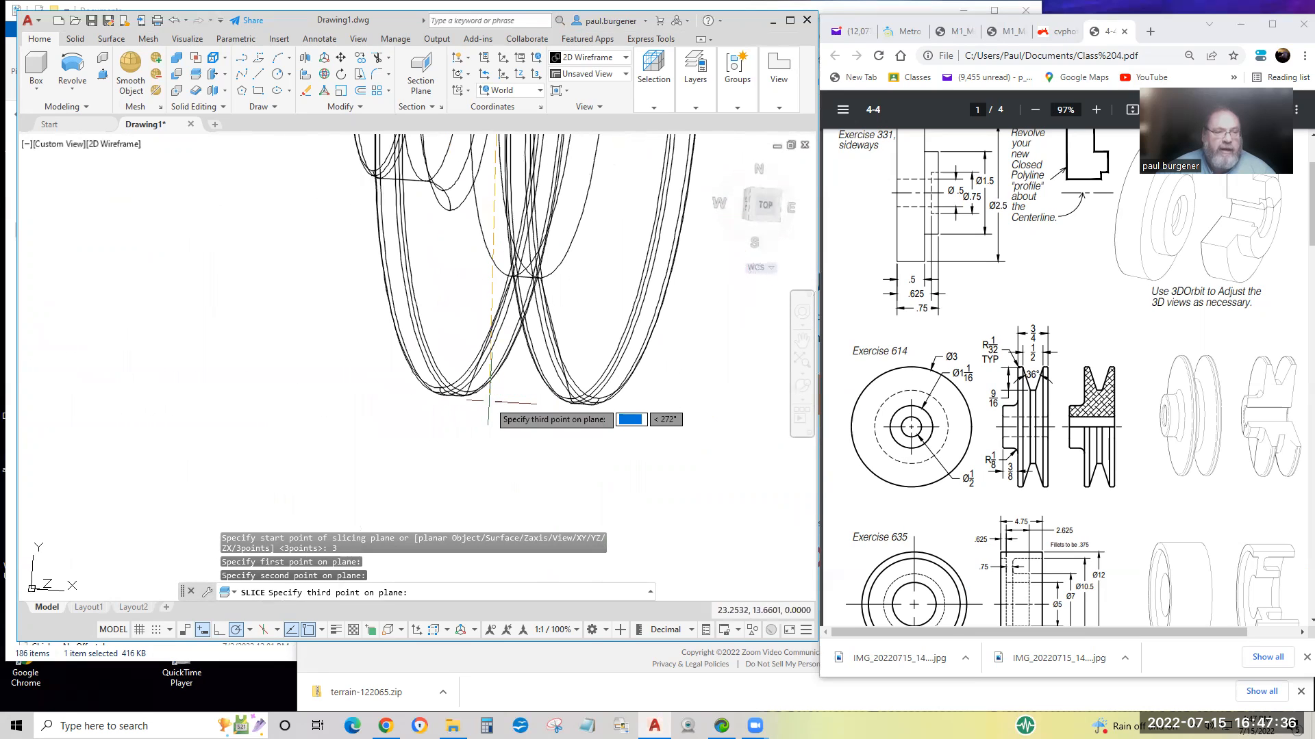
pyautogui.click(575, 404)
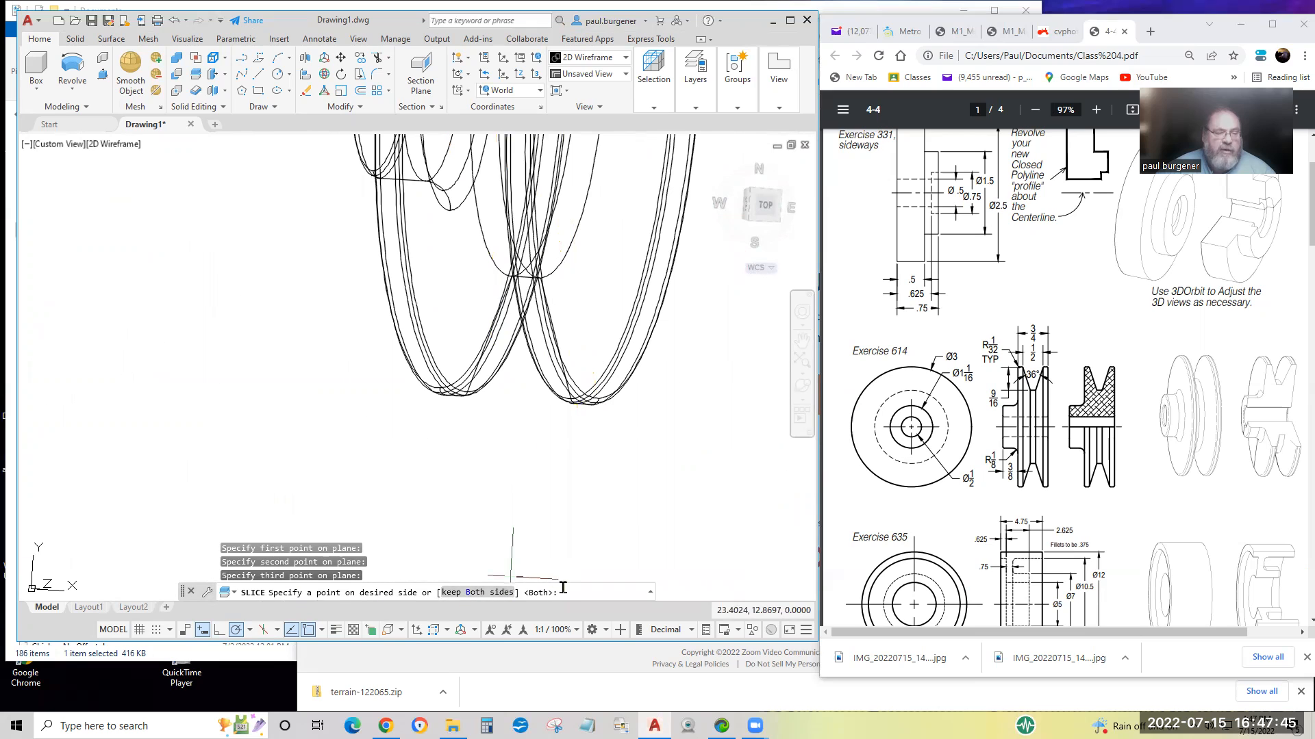
pyautogui.scroll(-4, 569, 561)
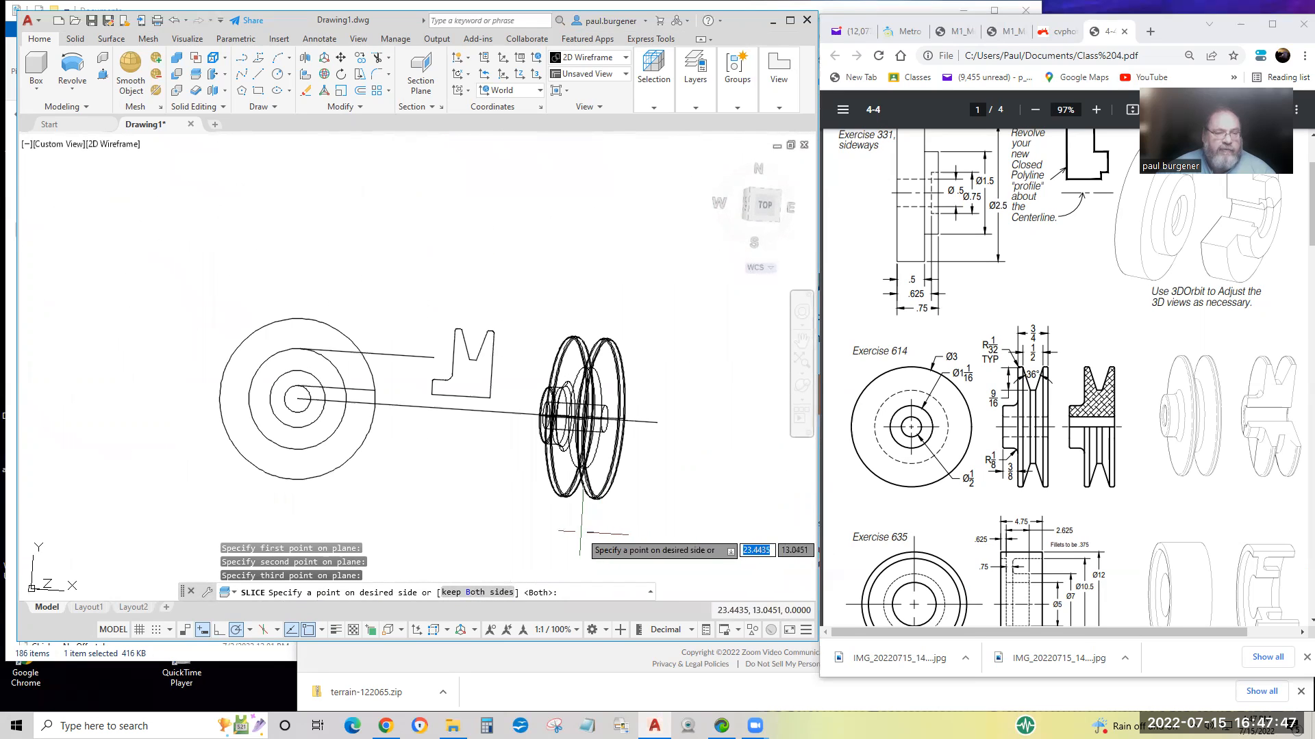
pyautogui.press('Return')
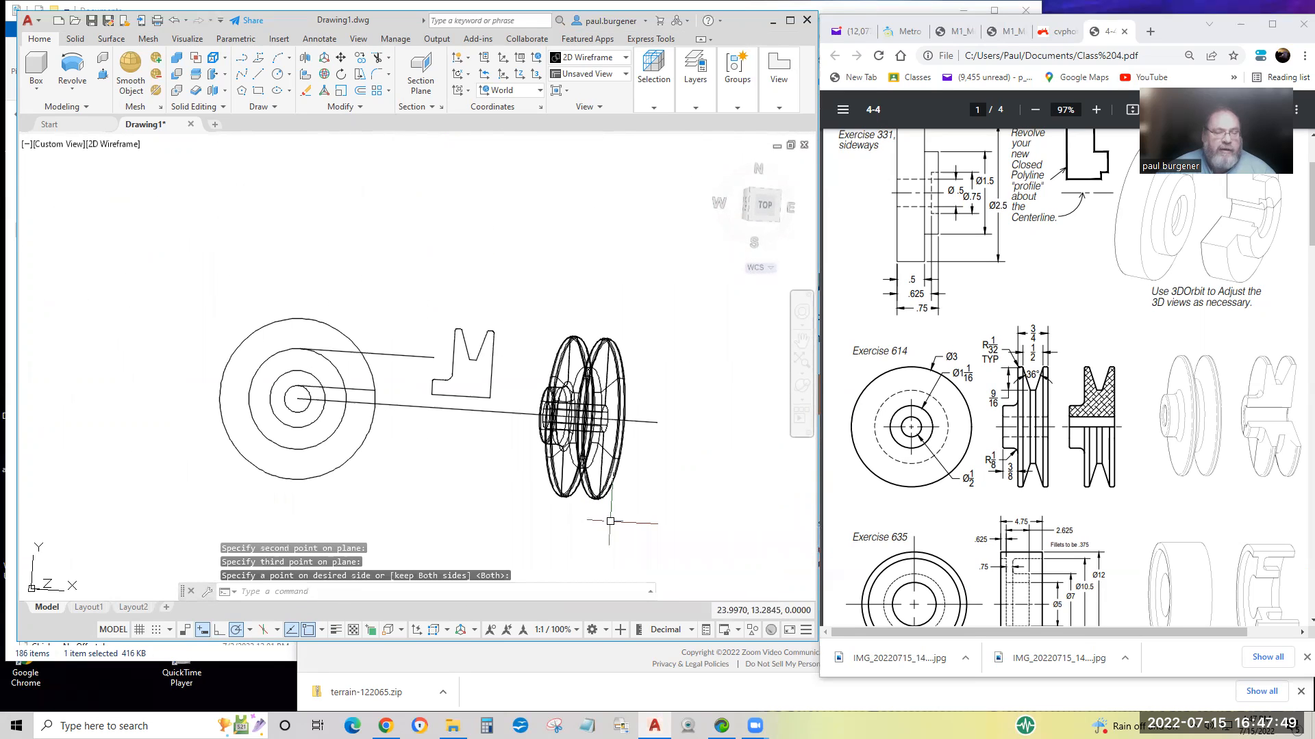
# Copy both halves of the sliced pulley to the right of the original, clear of its rim.
pyautogui.moveTo(661, 412)
pyautogui.mouseDown(button='middle')
pyautogui.moveTo(666, 384)
pyautogui.moveTo(596, 373)
pyautogui.mouseUp(button='middle')
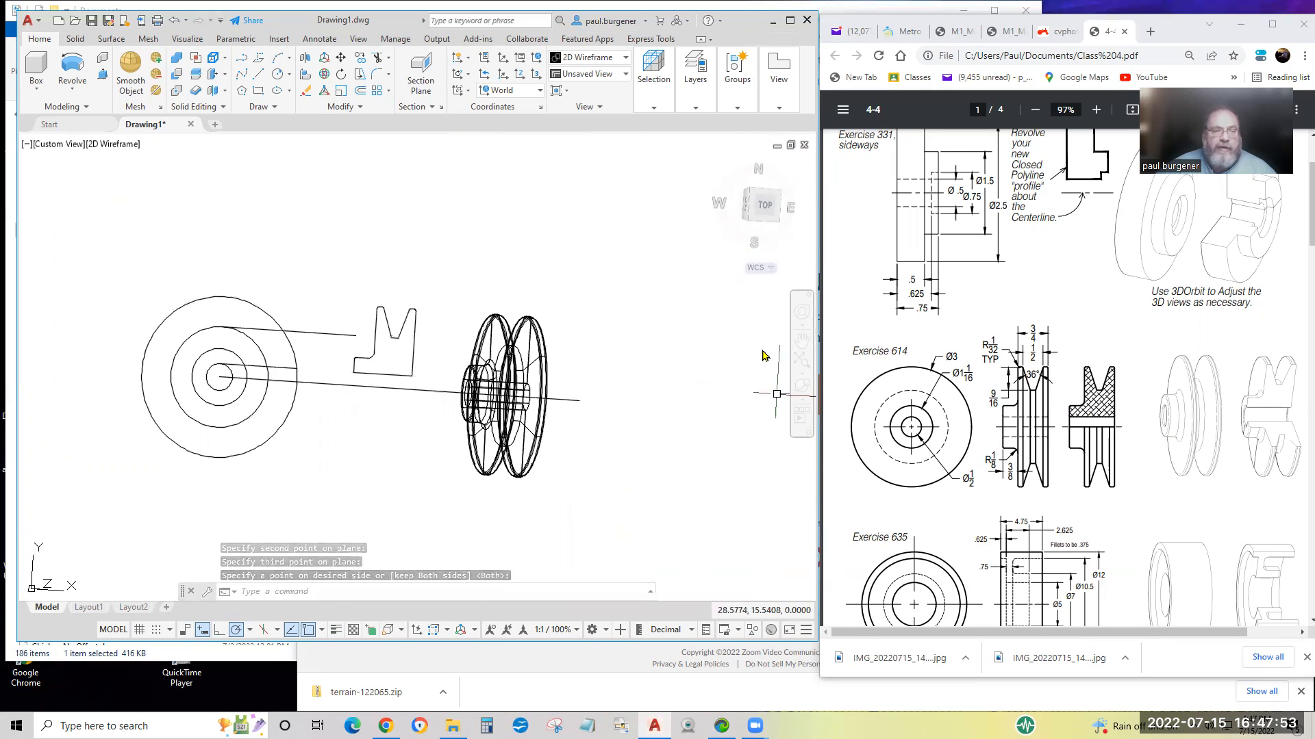
pyautogui.click(360, 59)
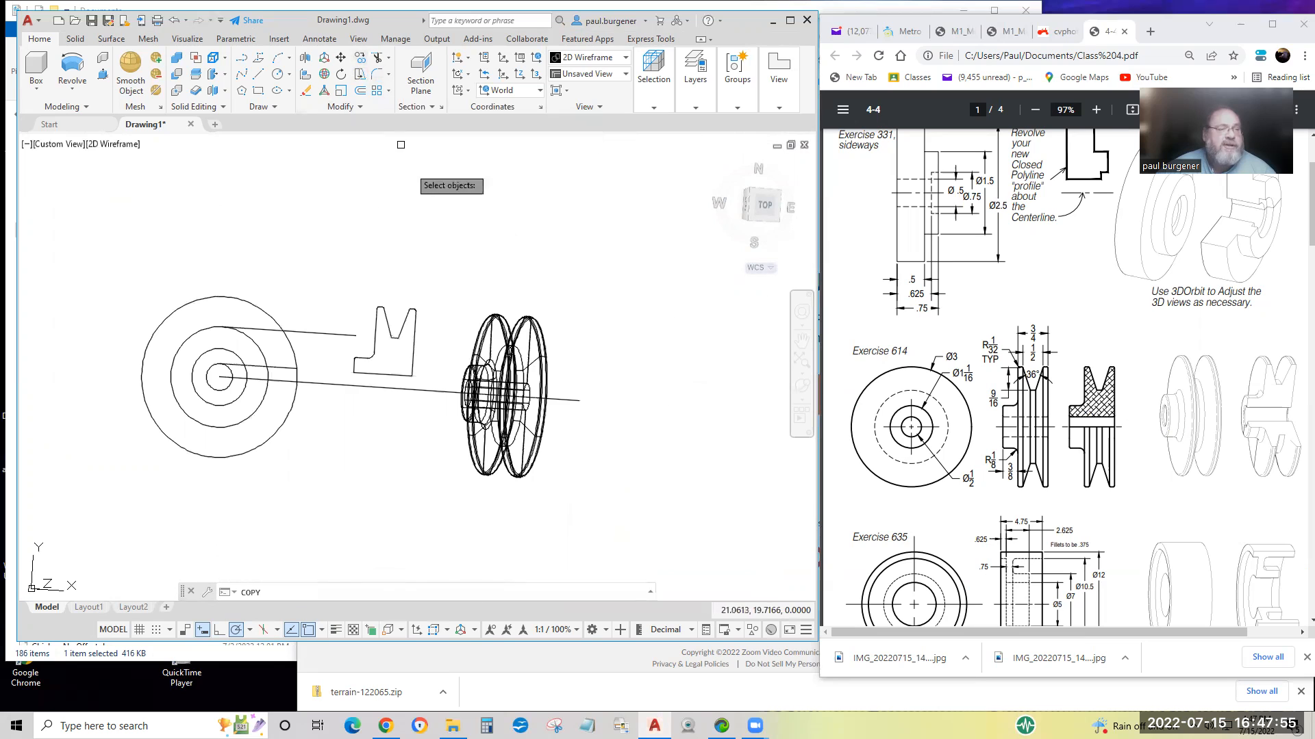
pyautogui.click(434, 271)
pyautogui.click(557, 515)
pyautogui.press('Return')
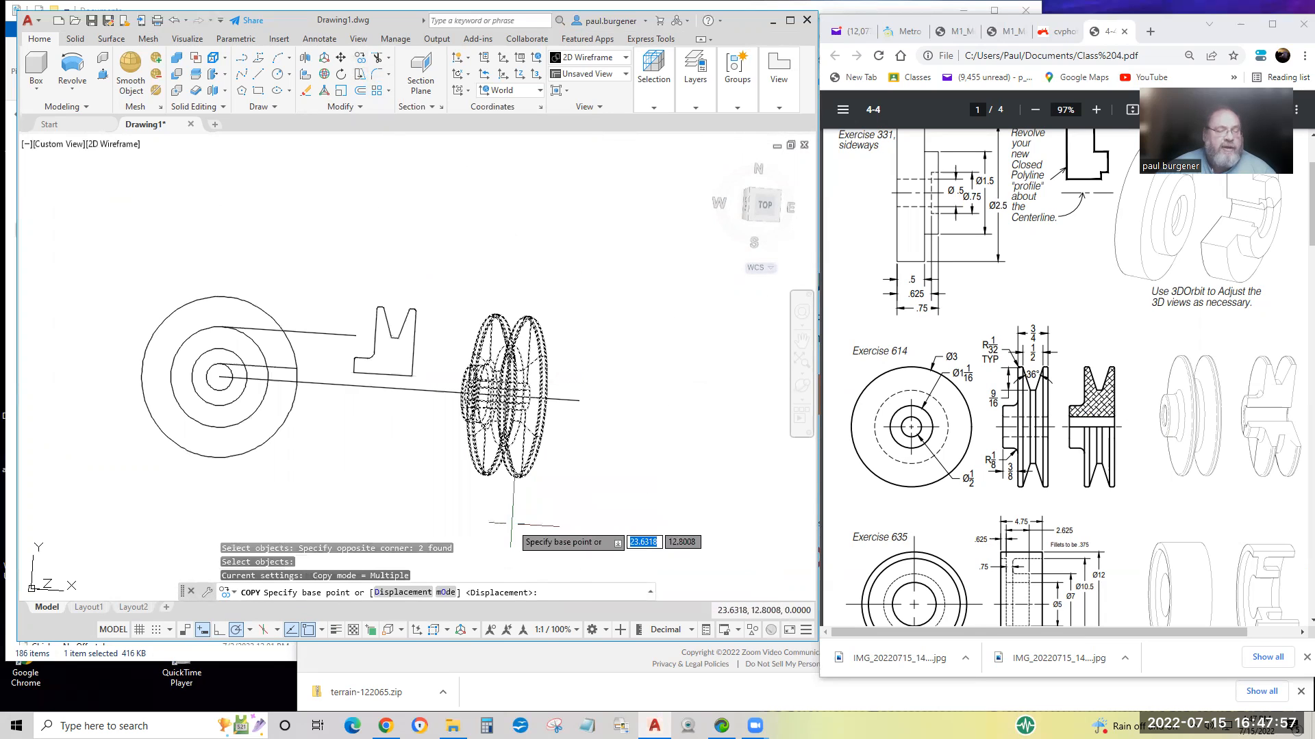
pyautogui.click(511, 525)
pyautogui.click(637, 531)
pyautogui.press('Return')
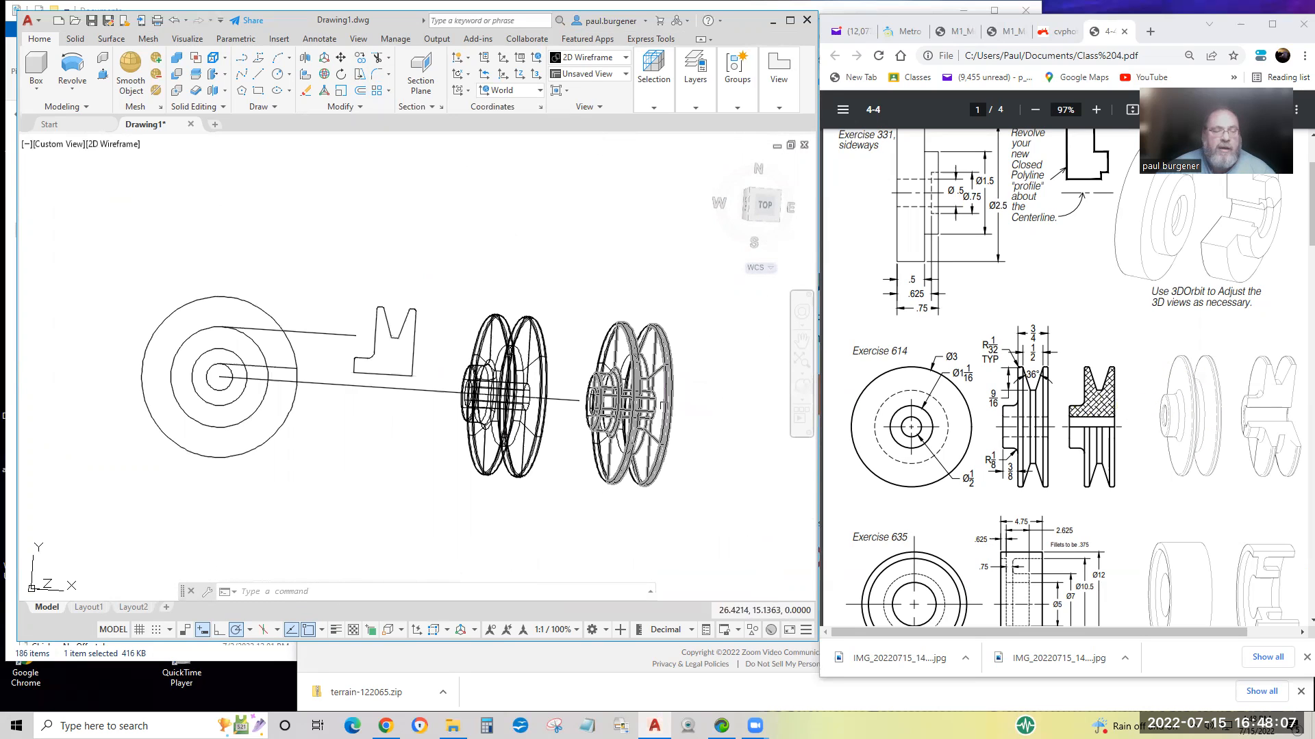
# Slice both halves of the copied pulley with a three-point horizontal plane through its axis, keeping both sides.
pyautogui.click(801, 386)
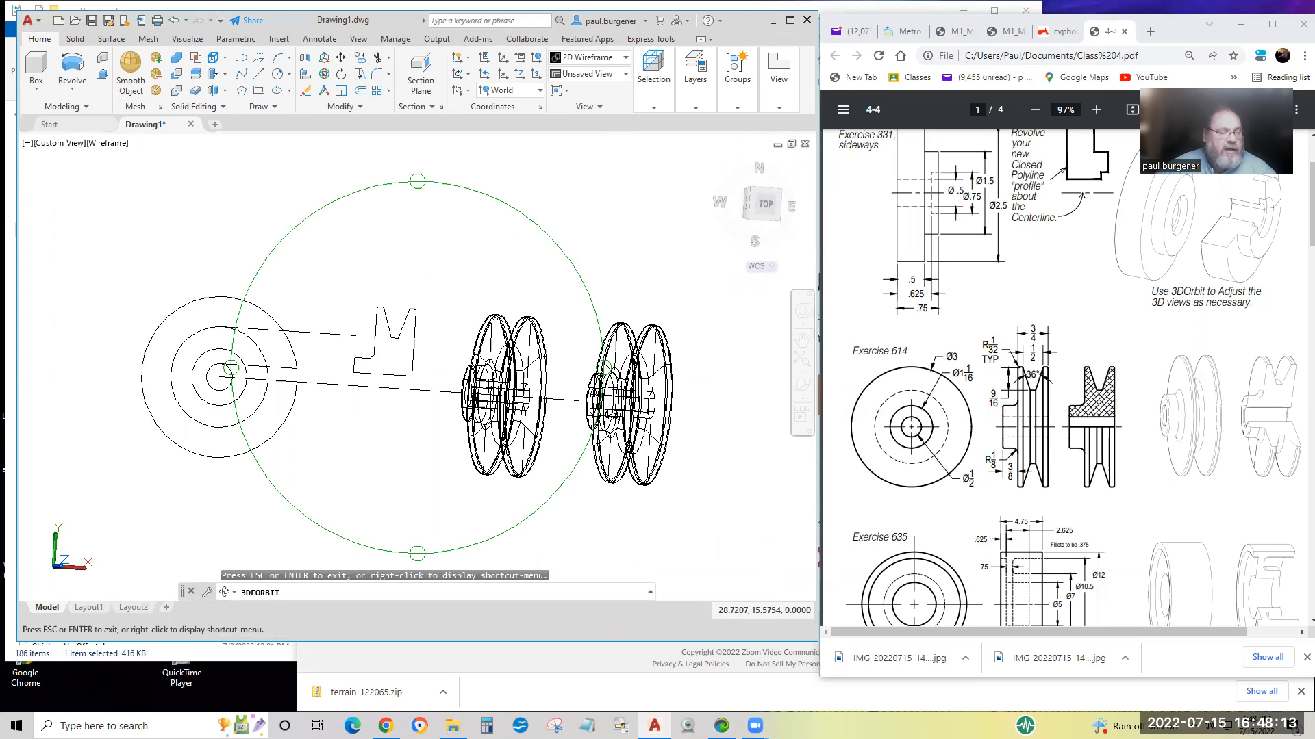
pyautogui.moveTo(604, 414); pyautogui.dragTo(370, 360)
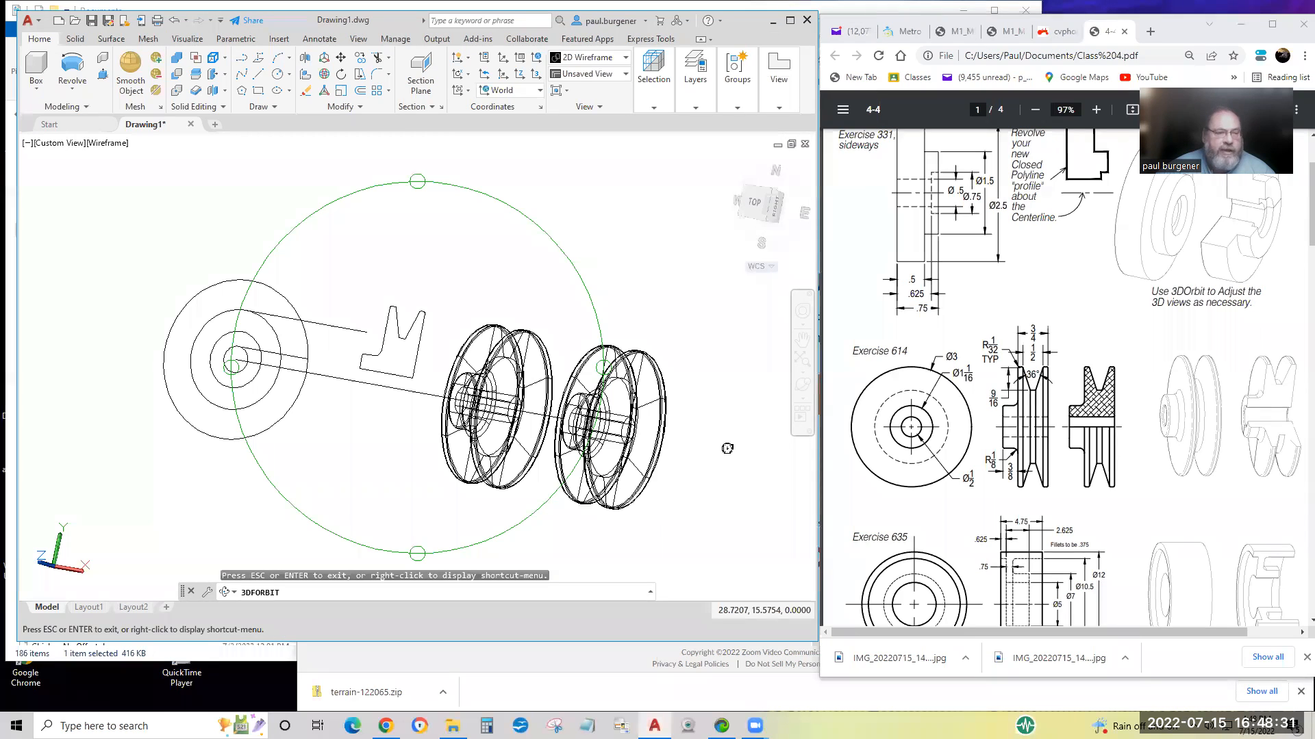
pyautogui.press('Escape')
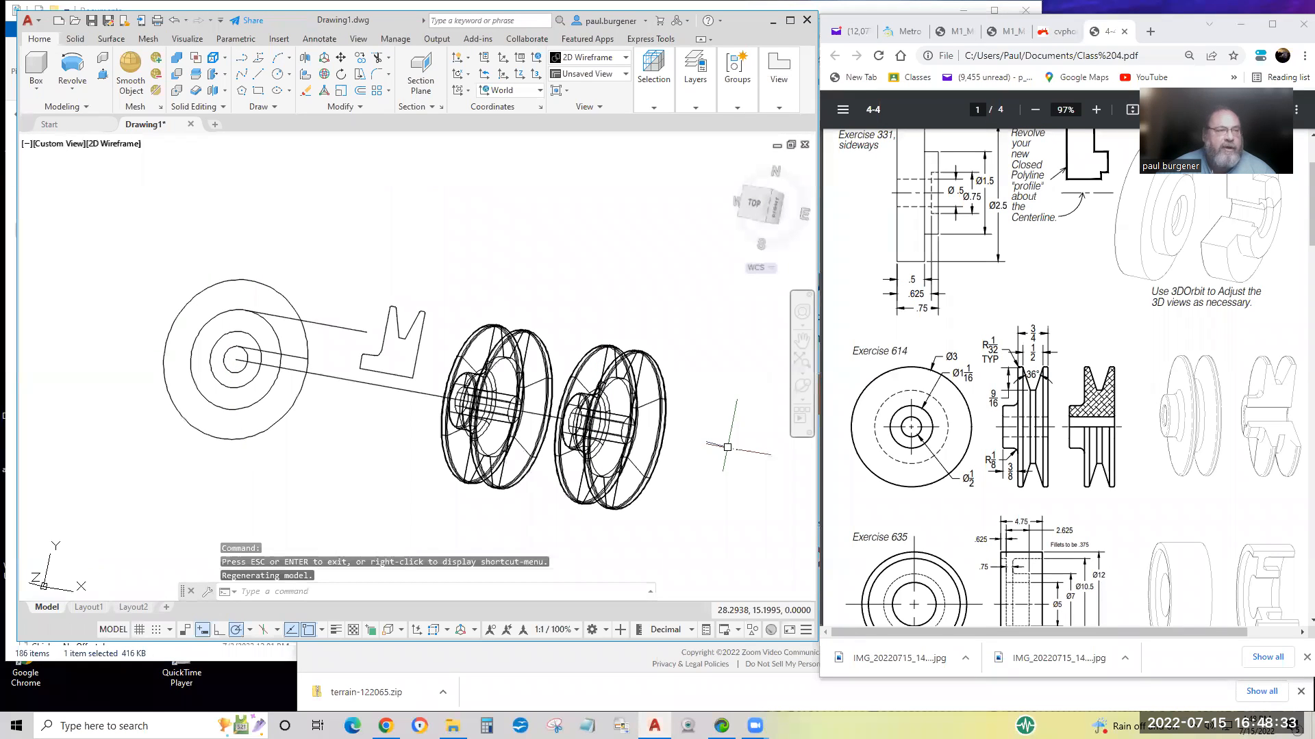
pyautogui.click(197, 75)
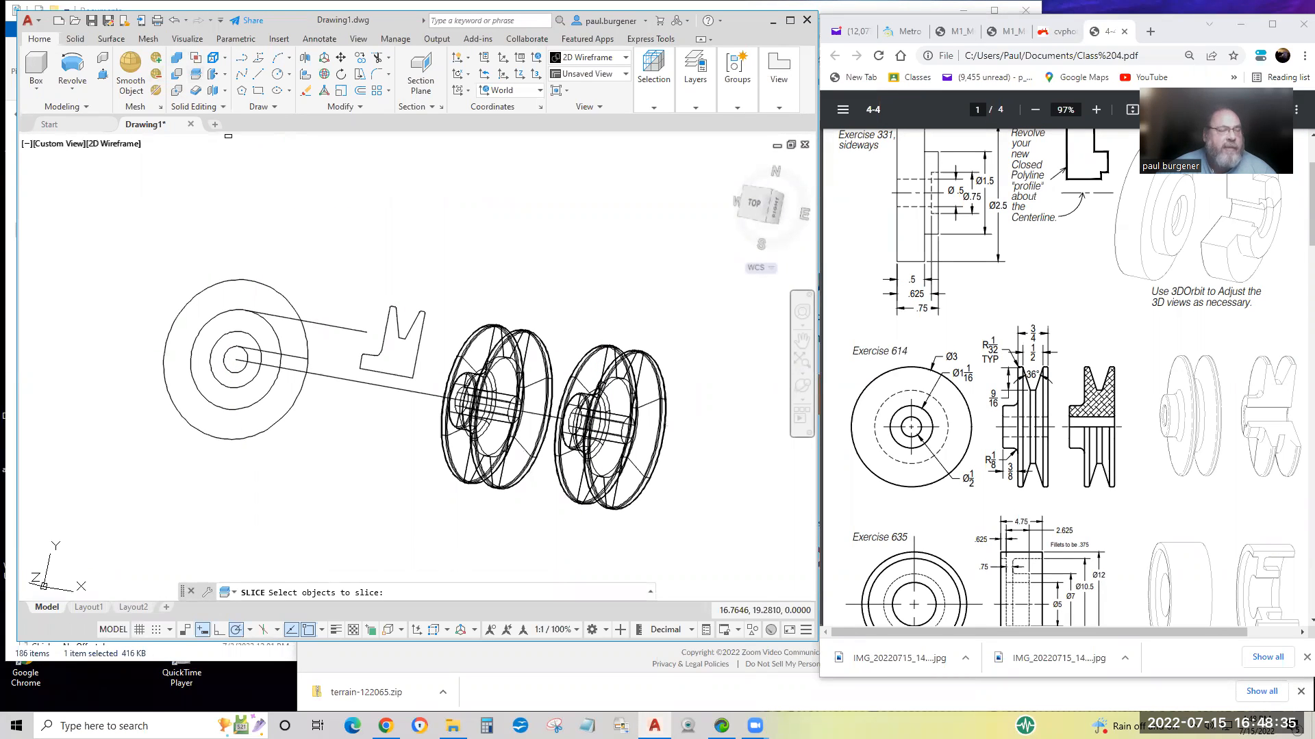
pyautogui.click(677, 376)
pyautogui.click(577, 321)
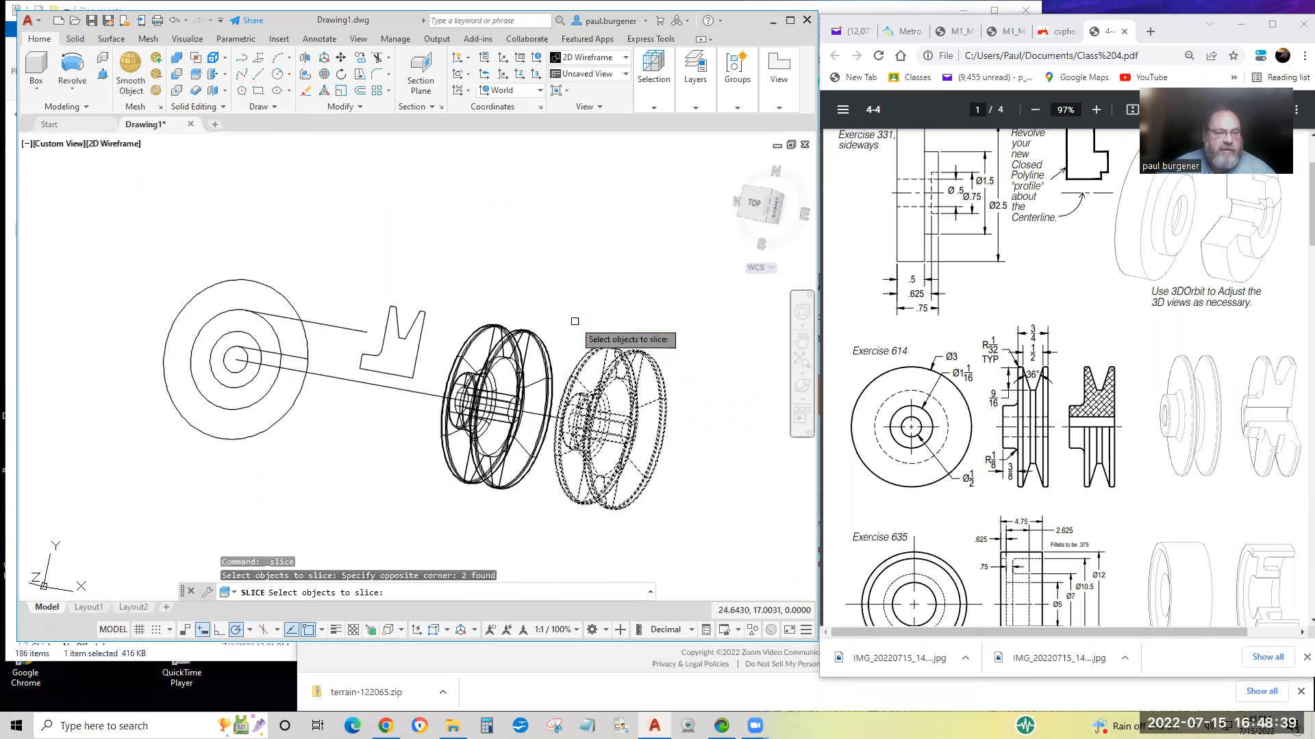
pyautogui.press('Return')
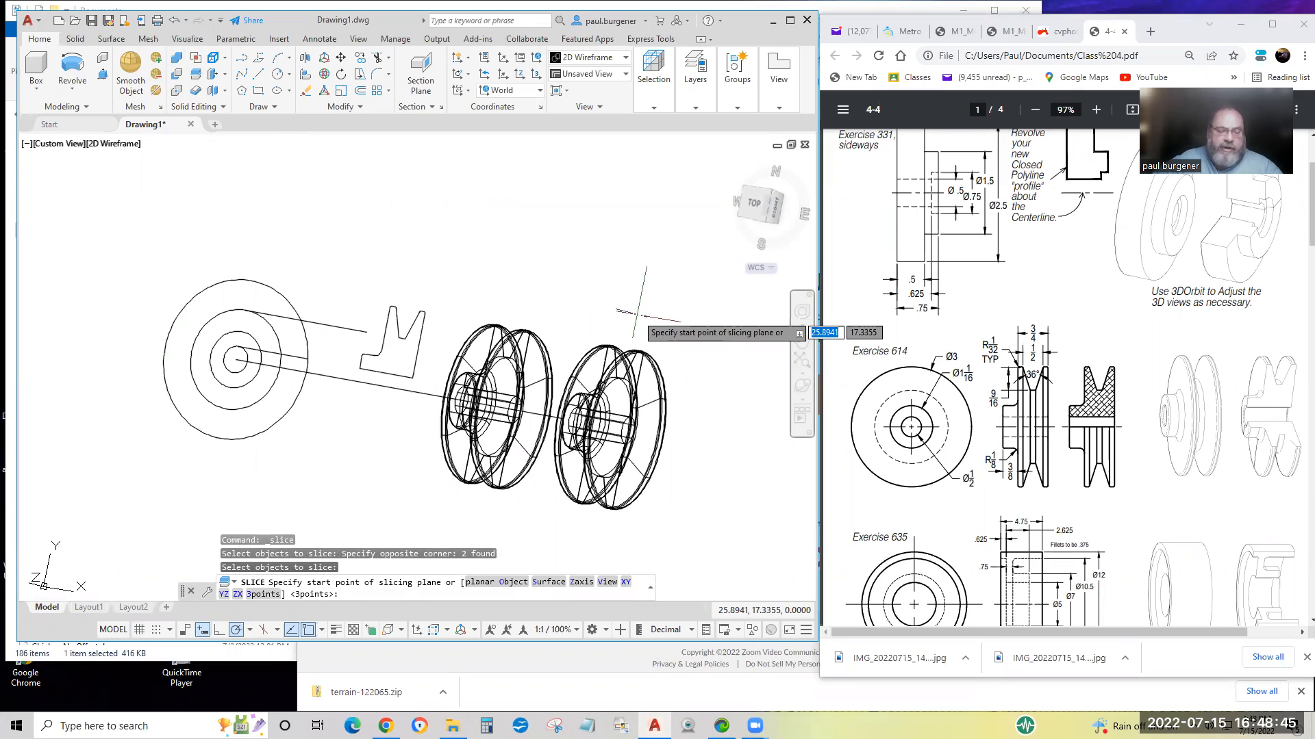
pyautogui.press('Return')
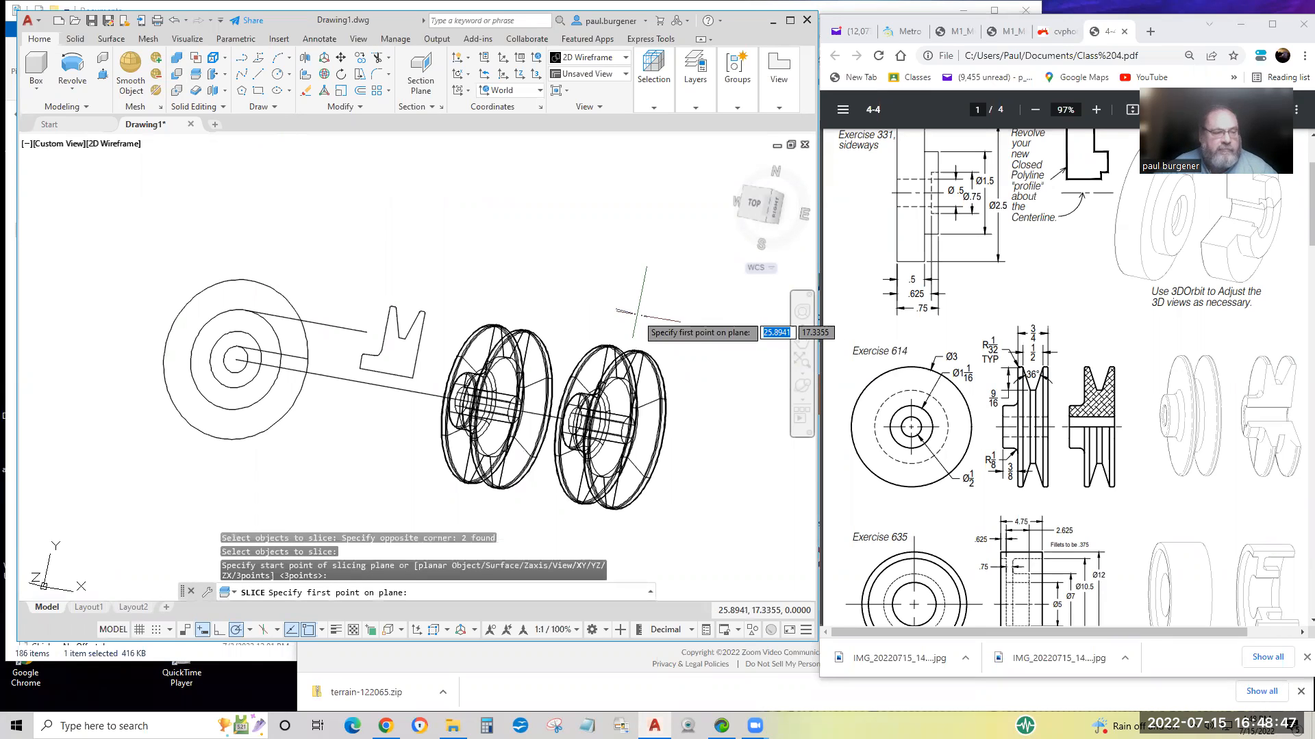
pyautogui.click(661, 439)
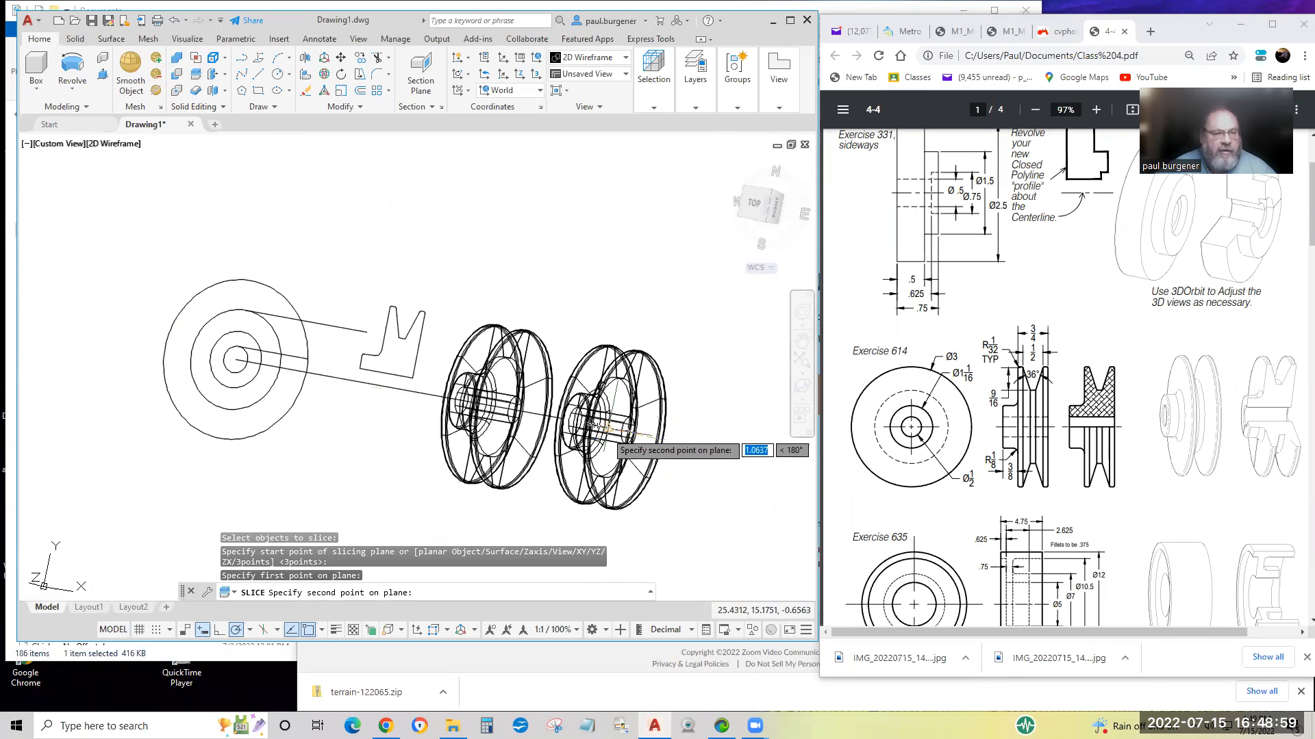
pyautogui.scroll(5, 603, 428)
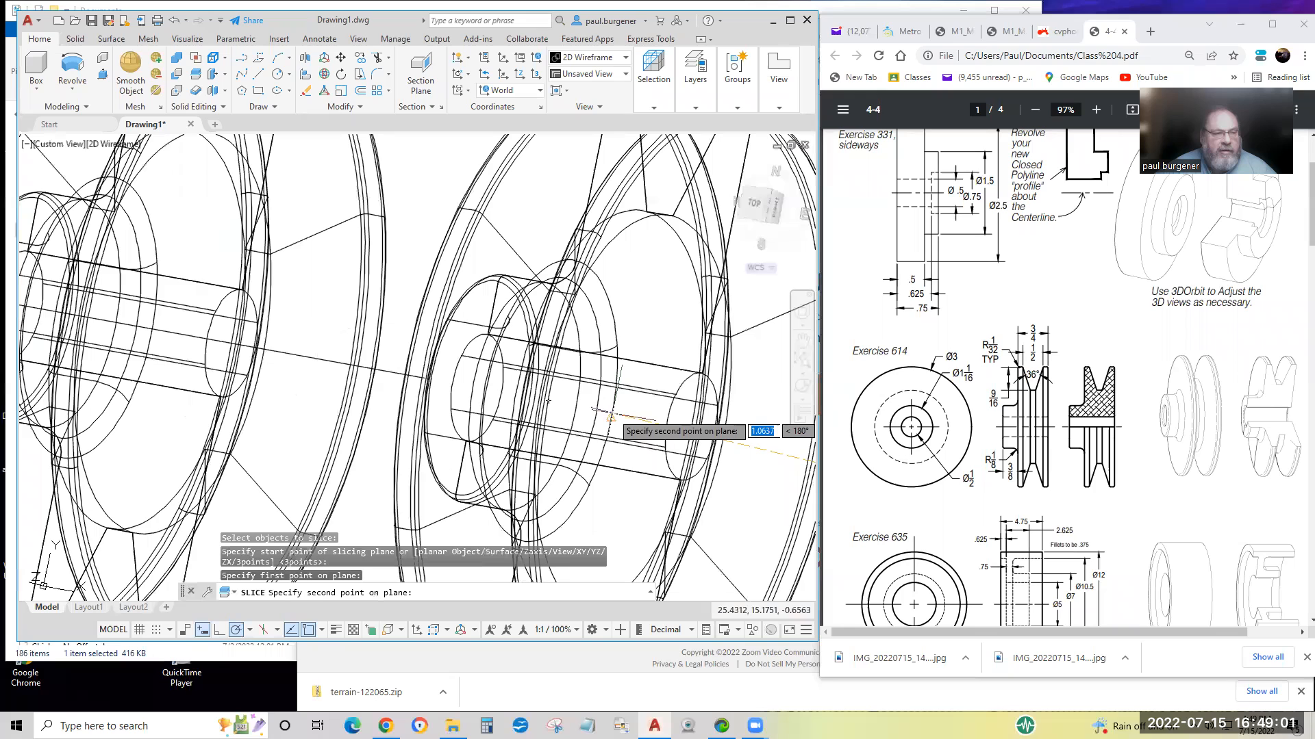
pyautogui.scroll(-3, 611, 415)
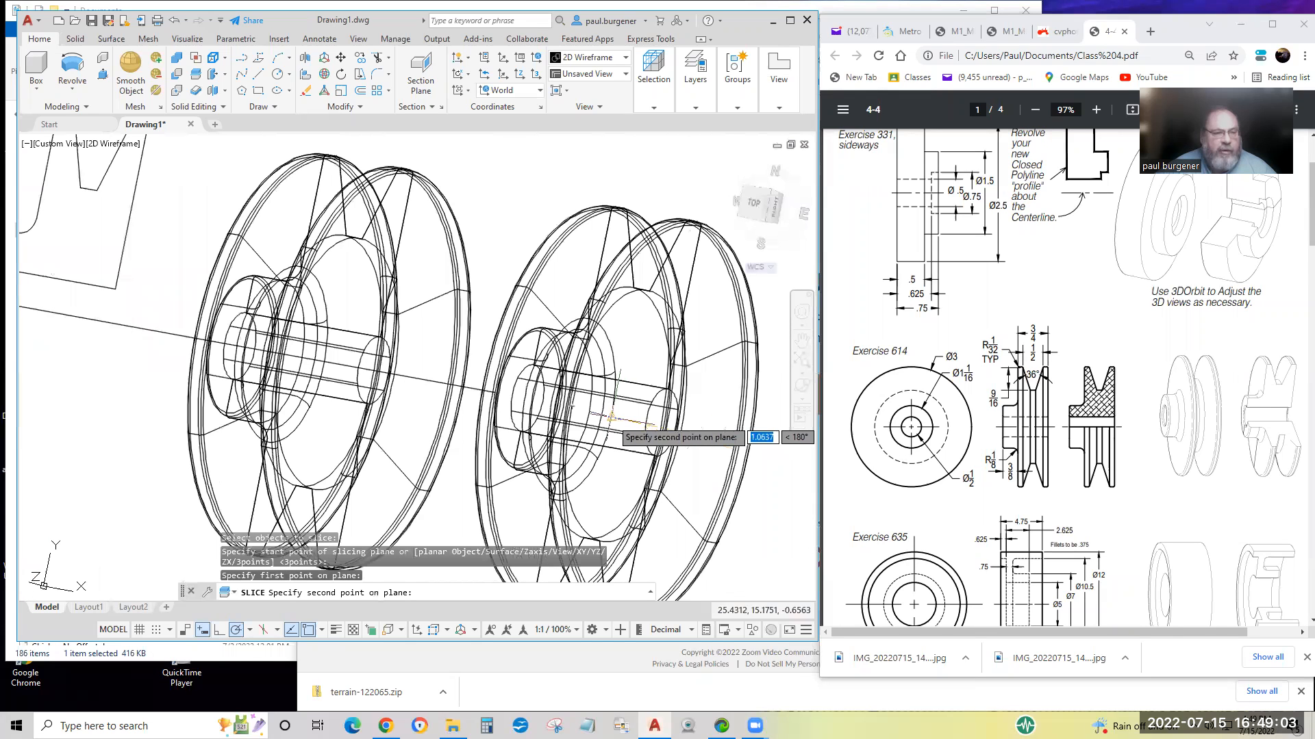
pyautogui.scroll(-2, 611, 416)
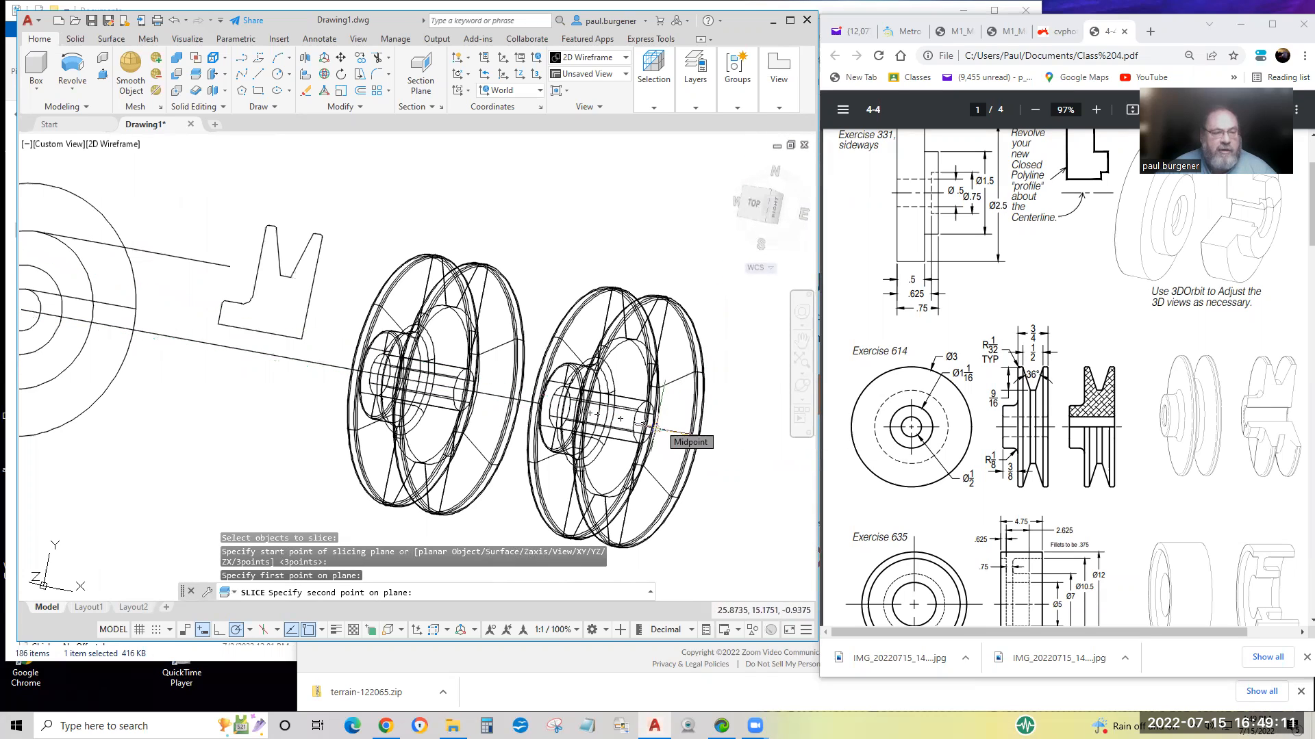
pyautogui.click(655, 428)
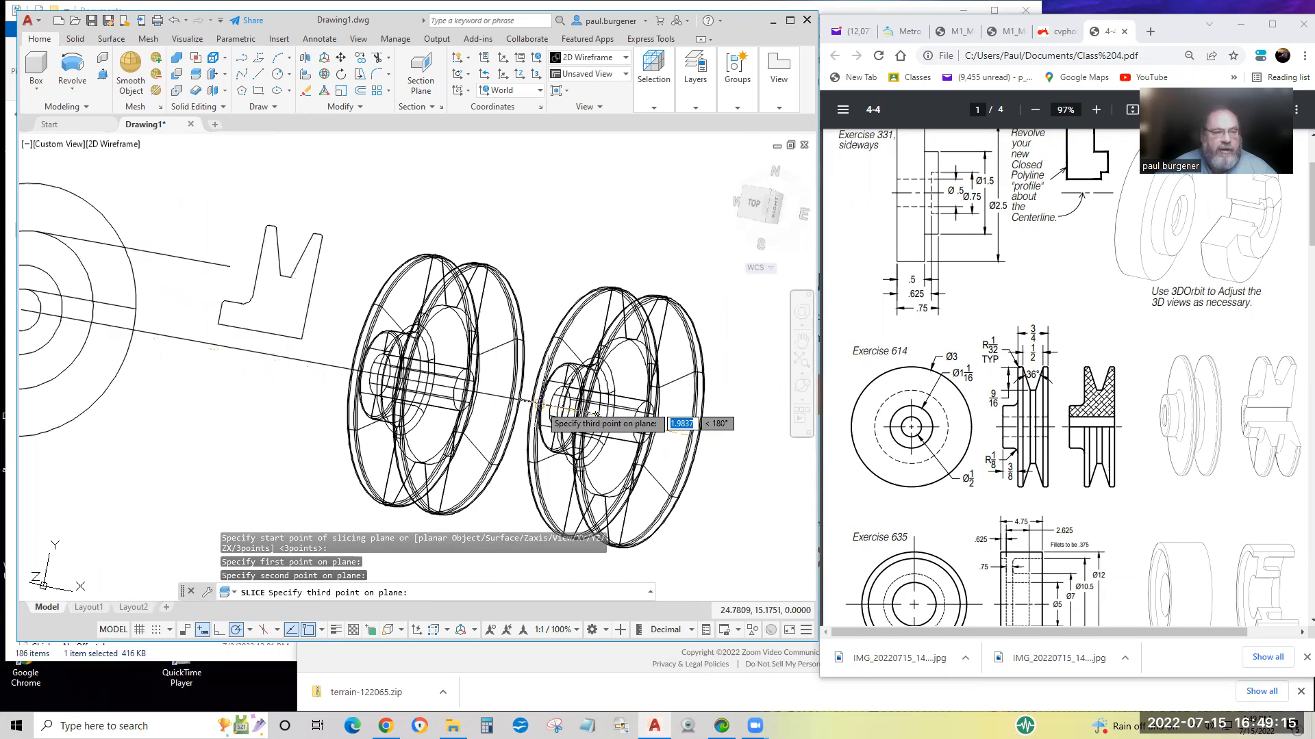
pyautogui.scroll(2, 582, 411)
pyautogui.scroll(2, 571, 410)
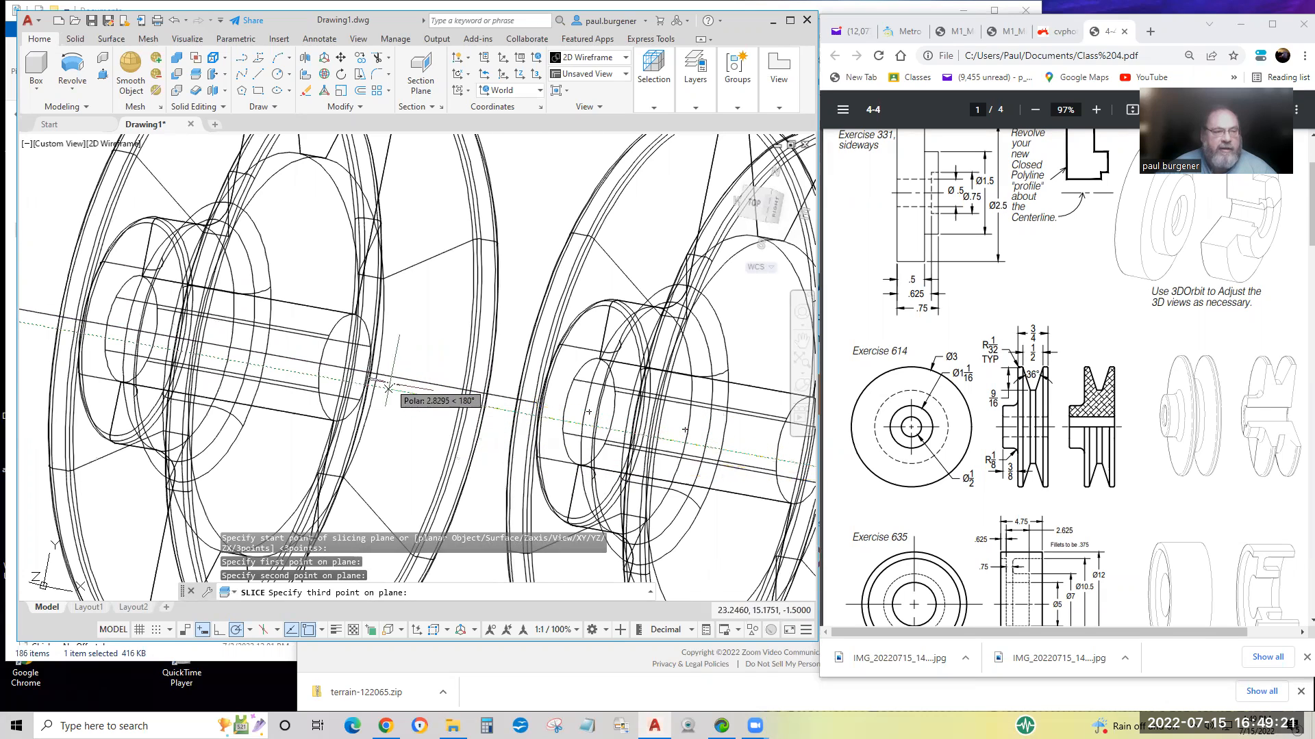
pyautogui.click(518, 387)
pyautogui.scroll(-2, 589, 479)
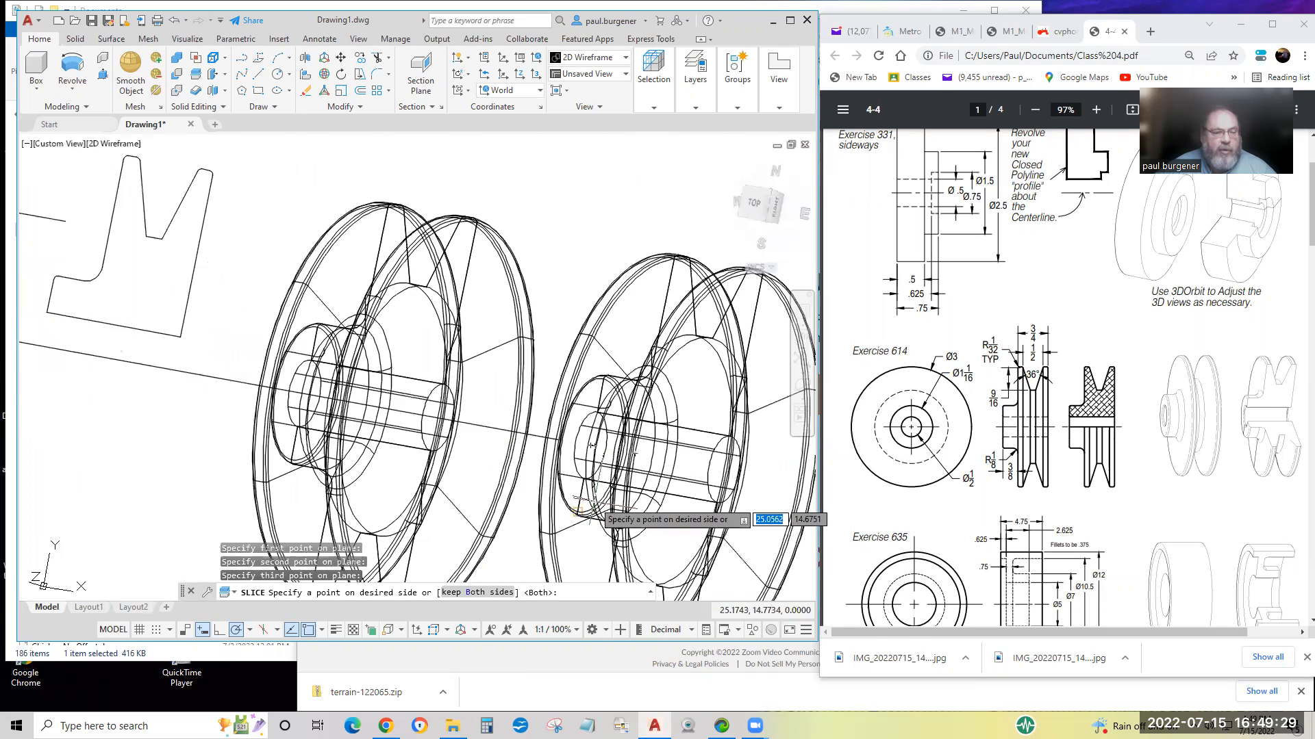
pyautogui.scroll(-3, 595, 498)
pyautogui.moveTo(713, 500)
pyautogui.mouseDown(button='middle')
pyautogui.moveTo(651, 367)
pyautogui.moveTo(749, 380)
pyautogui.mouseUp(button='middle')
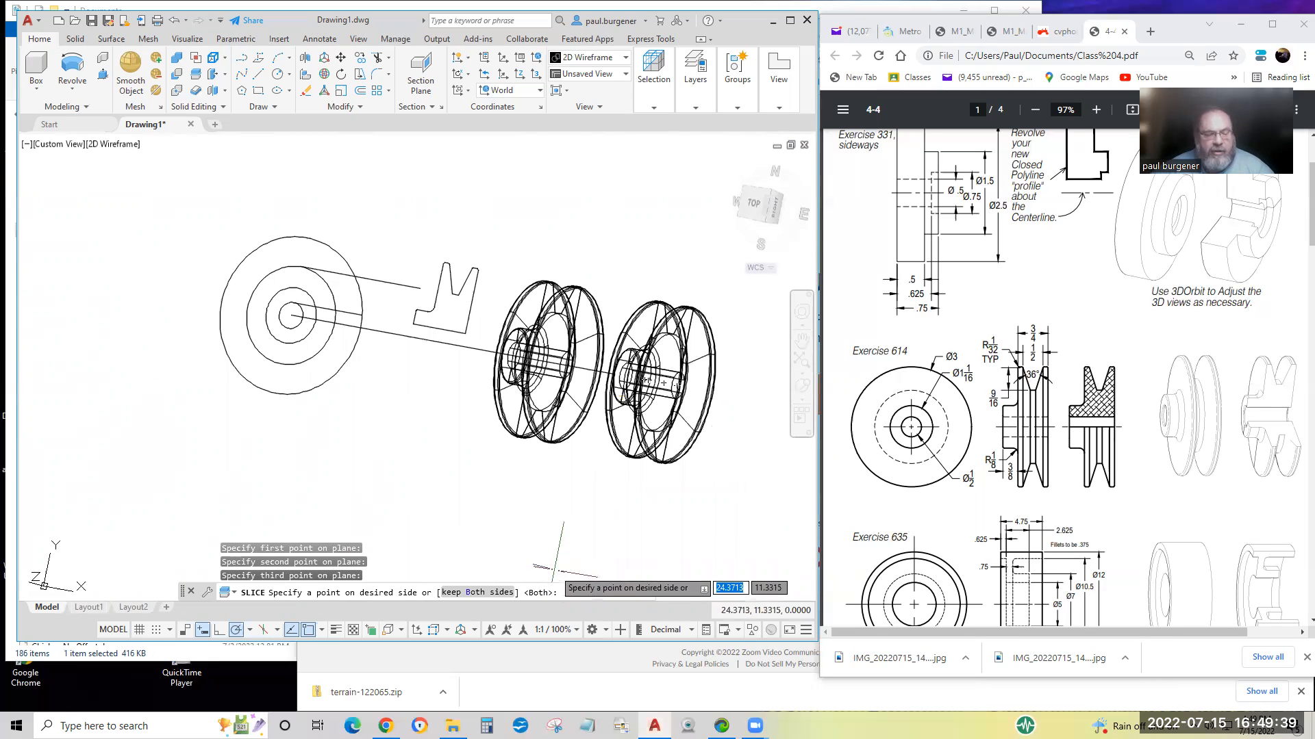
pyautogui.press('Return')
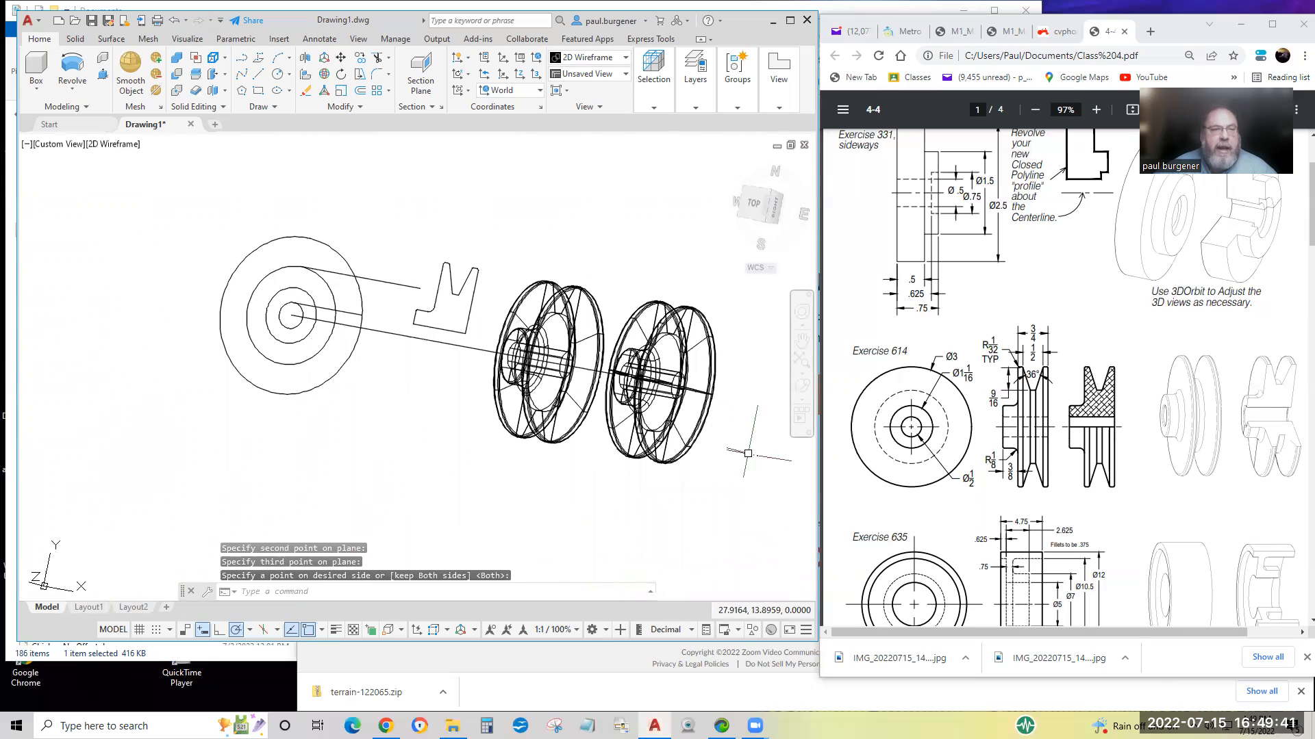
# Erase the upper front quarter of the sliced pulley copy.
pyautogui.click(306, 90)
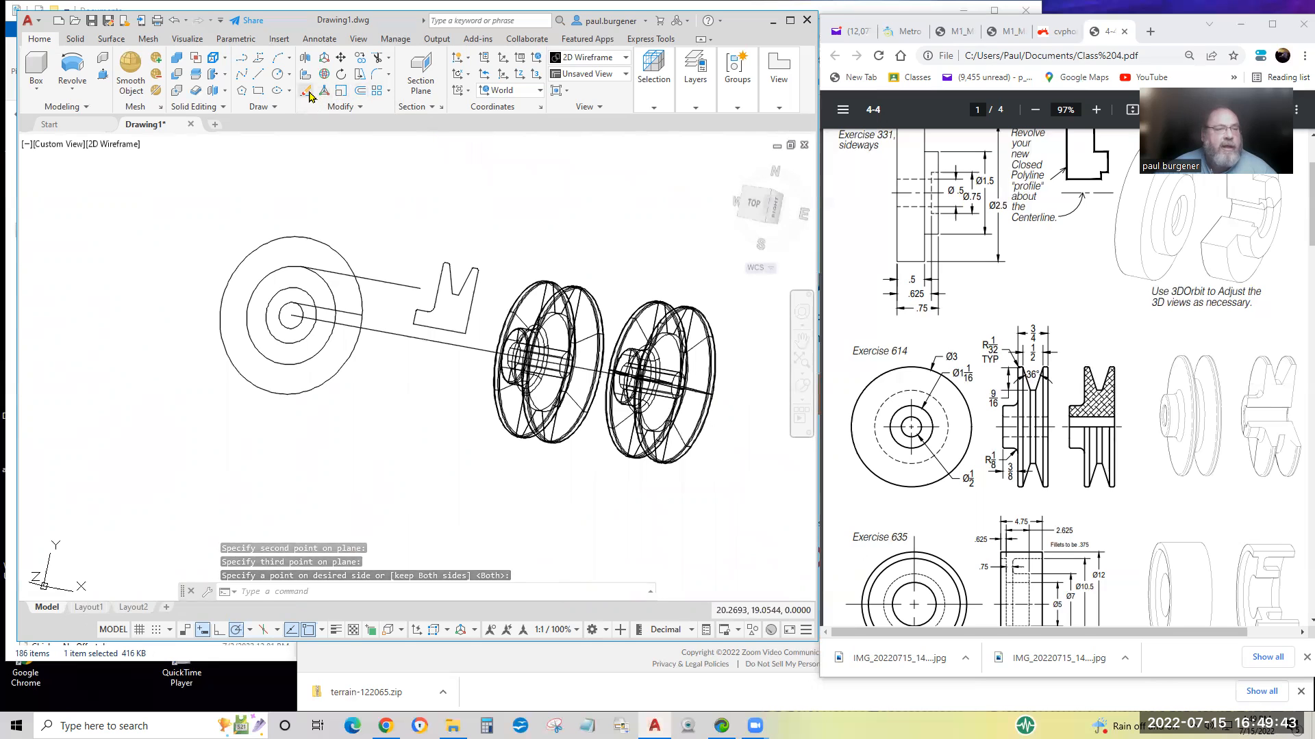
pyautogui.click(640, 310)
pyautogui.press('Return')
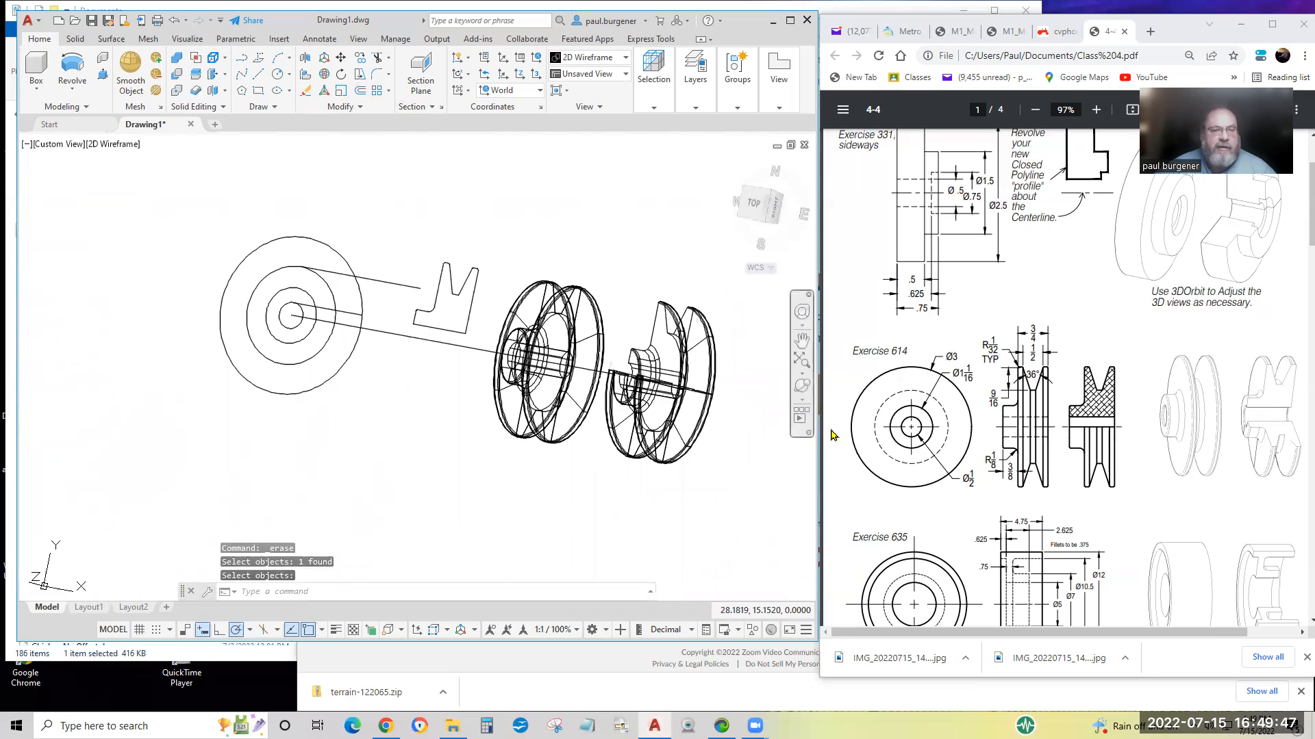
# Orbit the model to match the Exercise 614 illustrations and apply the Hidden visual style.
pyautogui.click(805, 390)
pyautogui.moveTo(582, 412); pyautogui.dragTo(549, 397)
pyautogui.moveTo(403, 409); pyautogui.dragTo(378, 491)
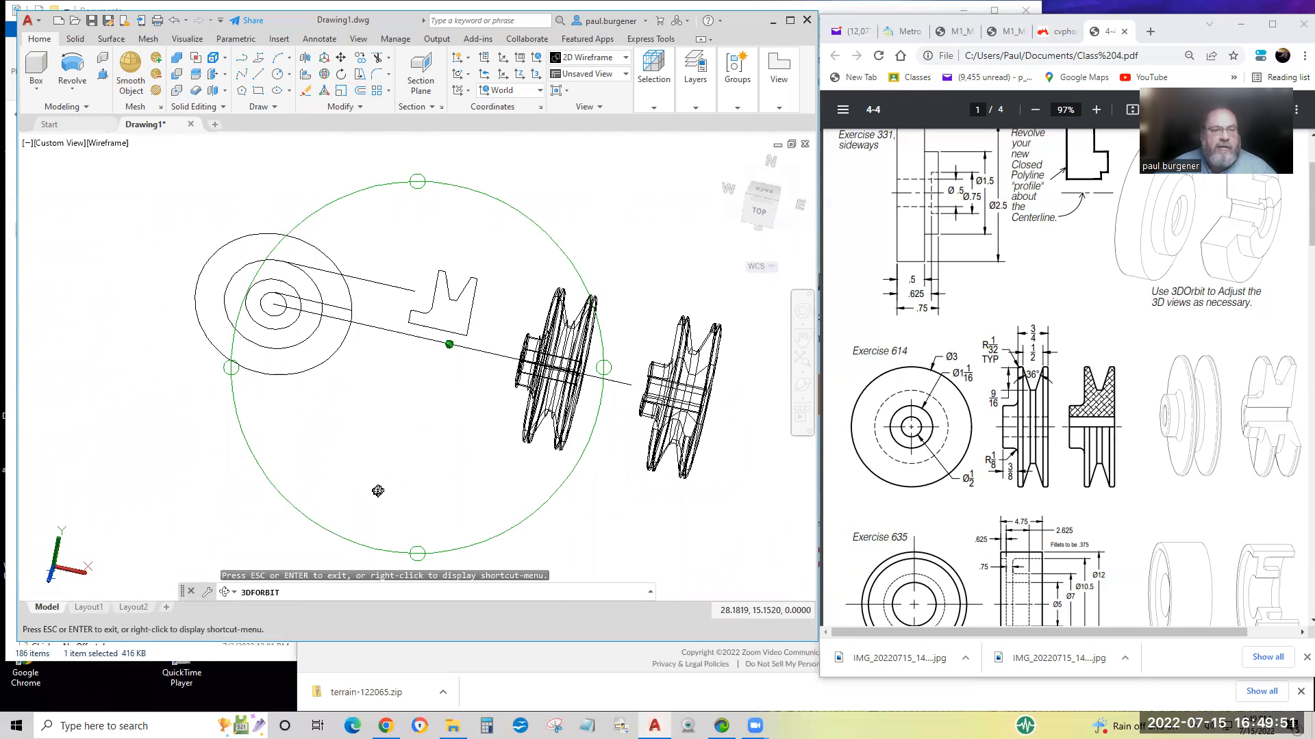
pyautogui.moveTo(352, 430); pyautogui.dragTo(374, 442)
pyautogui.moveTo(237, 367); pyautogui.dragTo(256, 363)
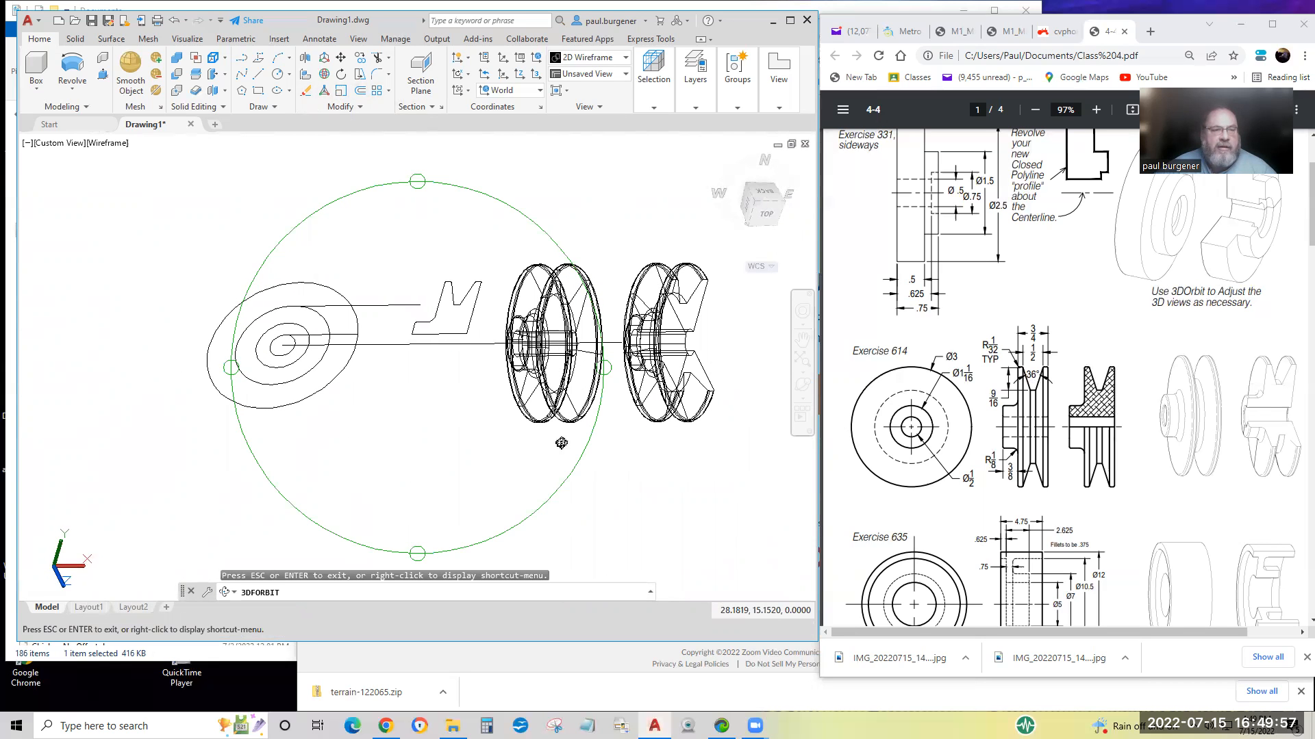
pyautogui.press('Escape')
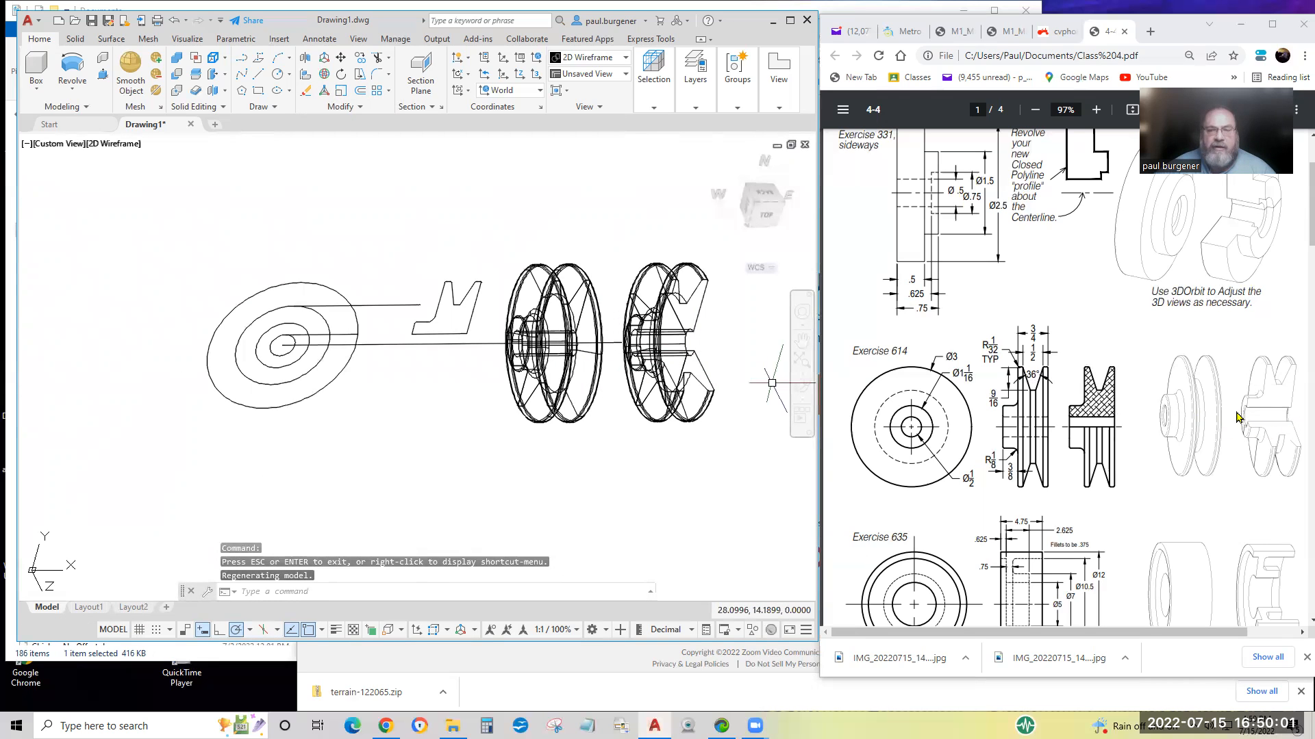
pyautogui.click(116, 144)
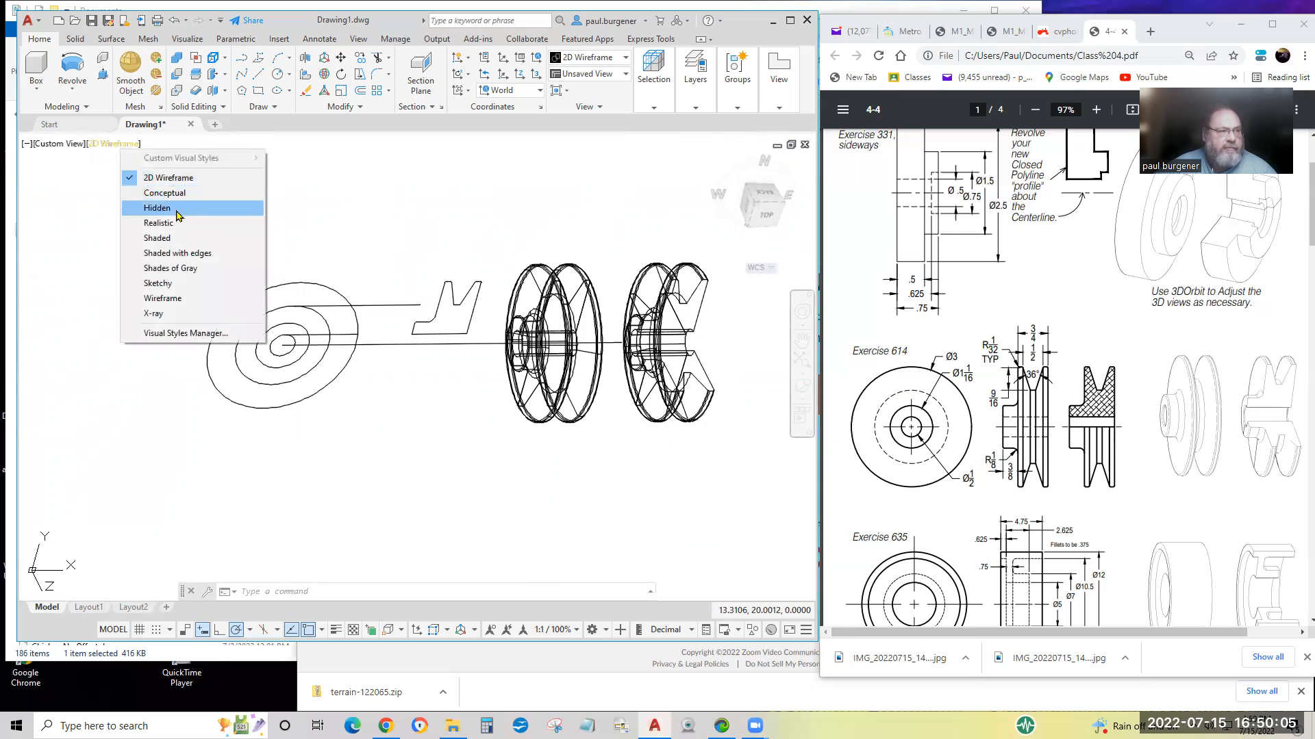
pyautogui.click(172, 213)
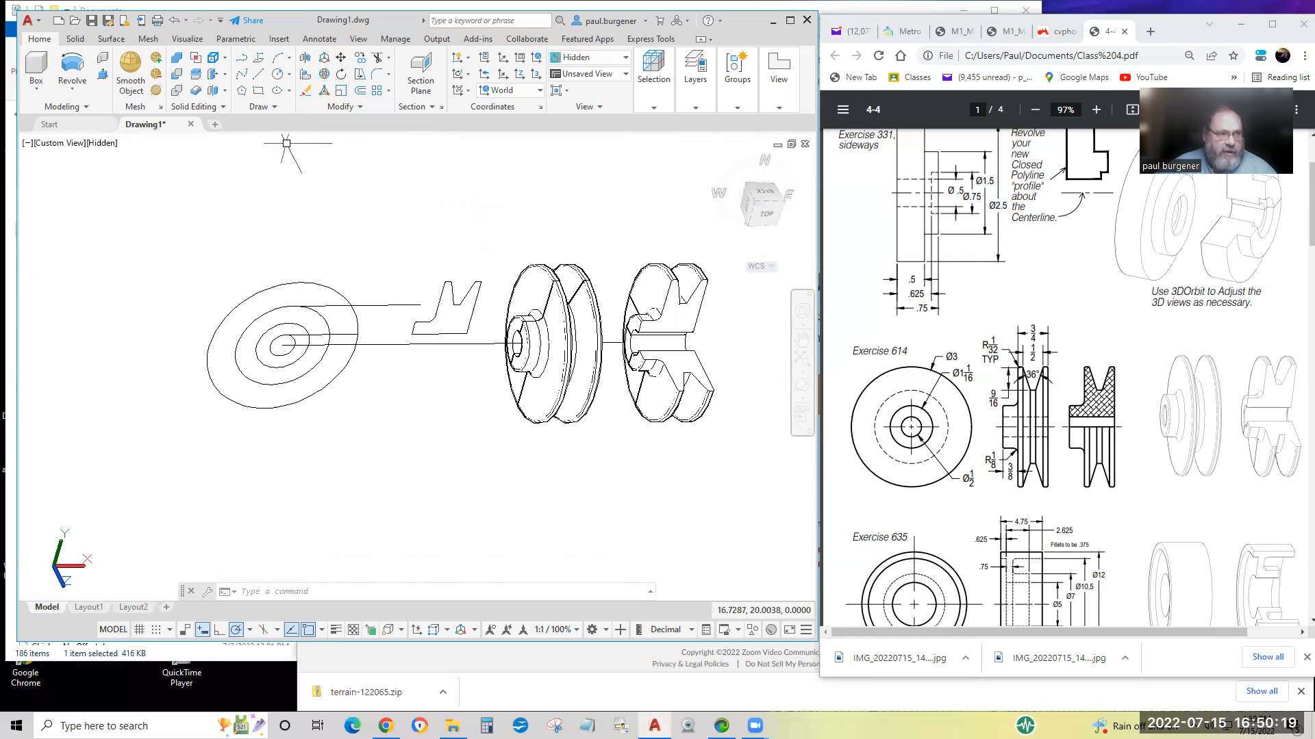
# Union the two halves of the original full pulley into one solid.
pyautogui.click(176, 65)
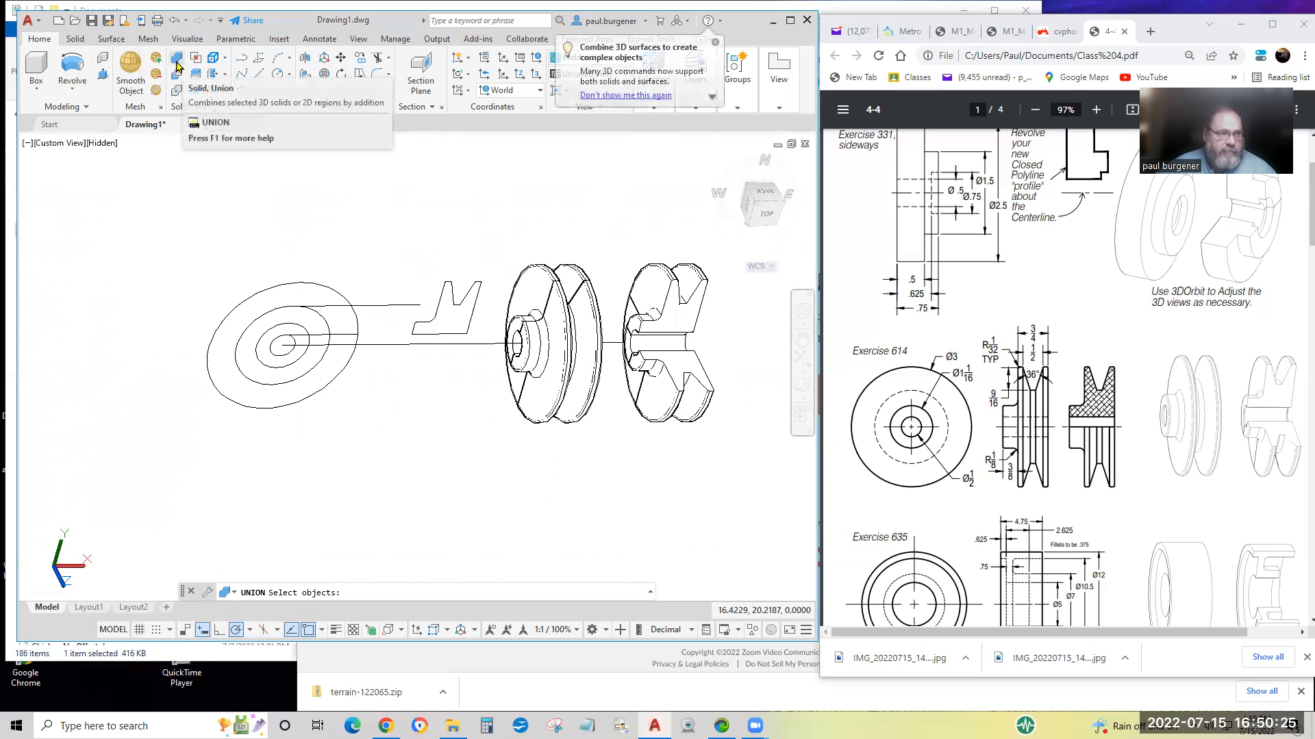
pyautogui.click(602, 259)
pyautogui.click(550, 276)
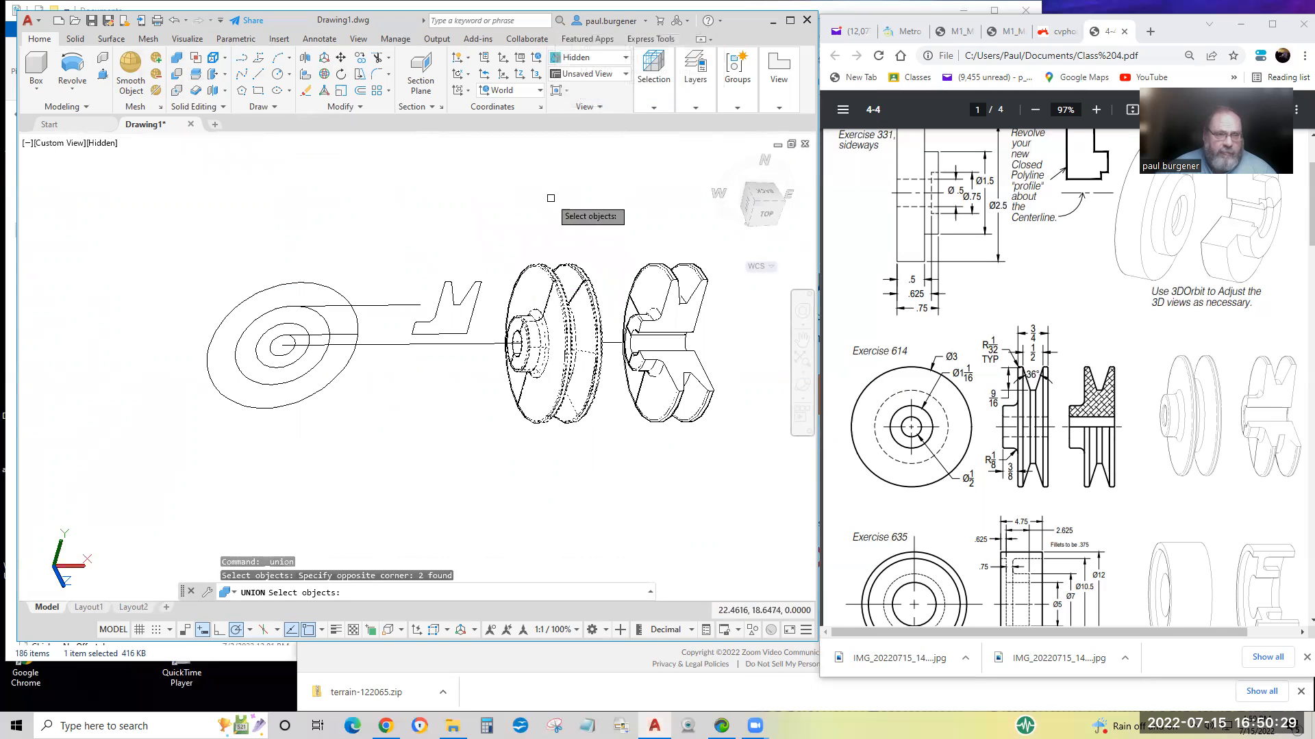
pyautogui.press('Return')
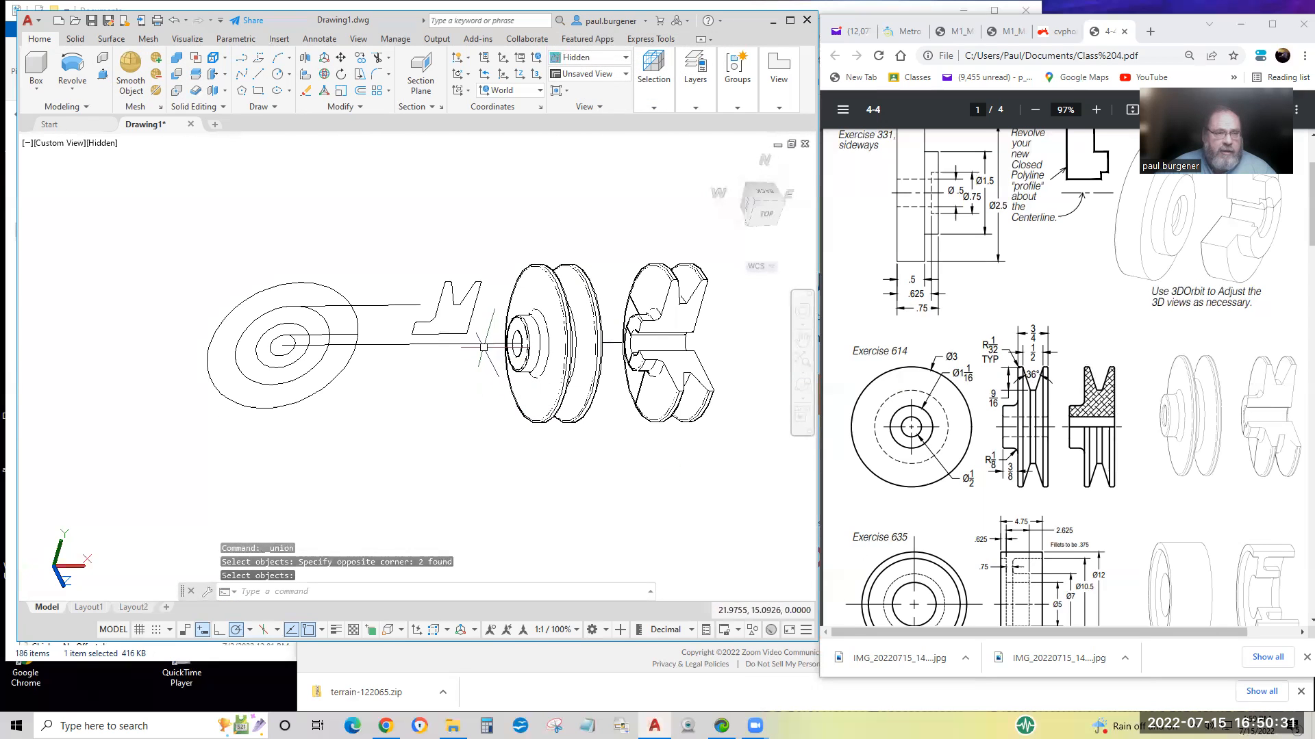
# Erase the long centerline running from the circles through the full pulley.
pyautogui.press('Return')
pyautogui.click(493, 343)
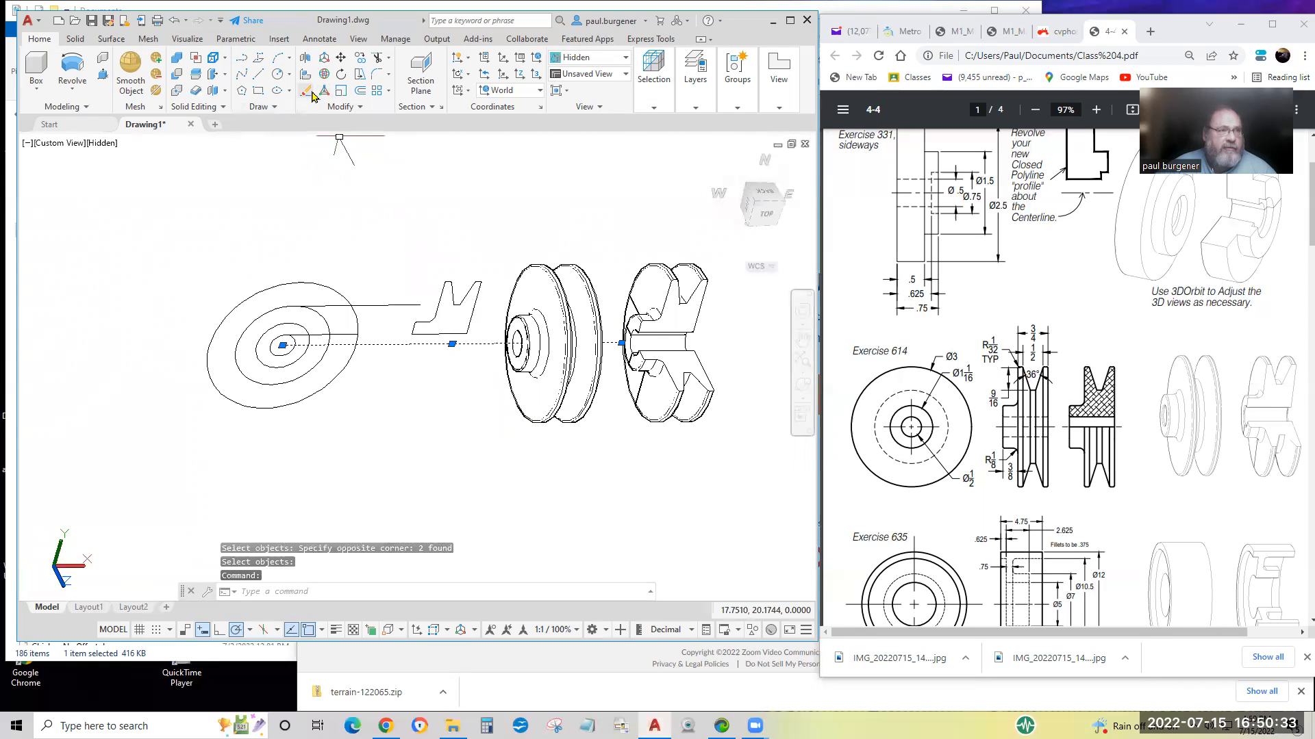
pyautogui.click(312, 94)
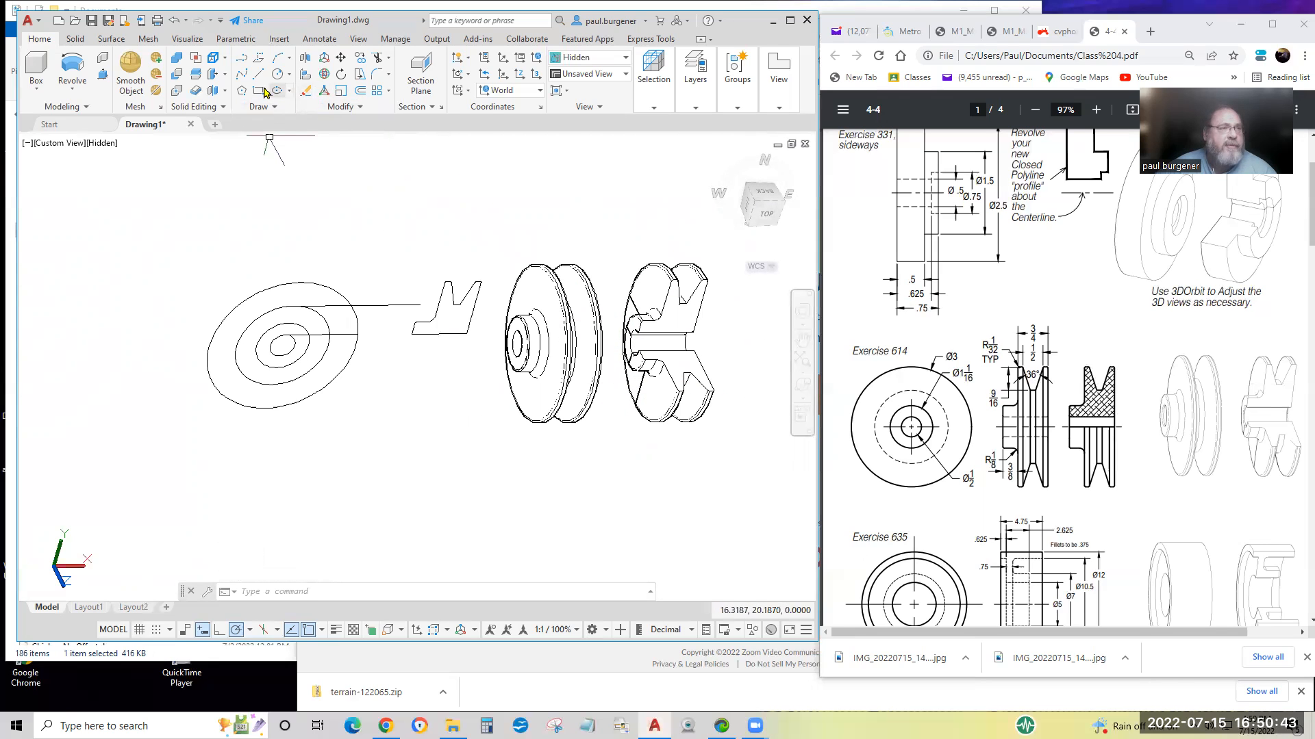
# Union the three remaining pieces of the cutaway pulley into one solid.
pyautogui.click(177, 59)
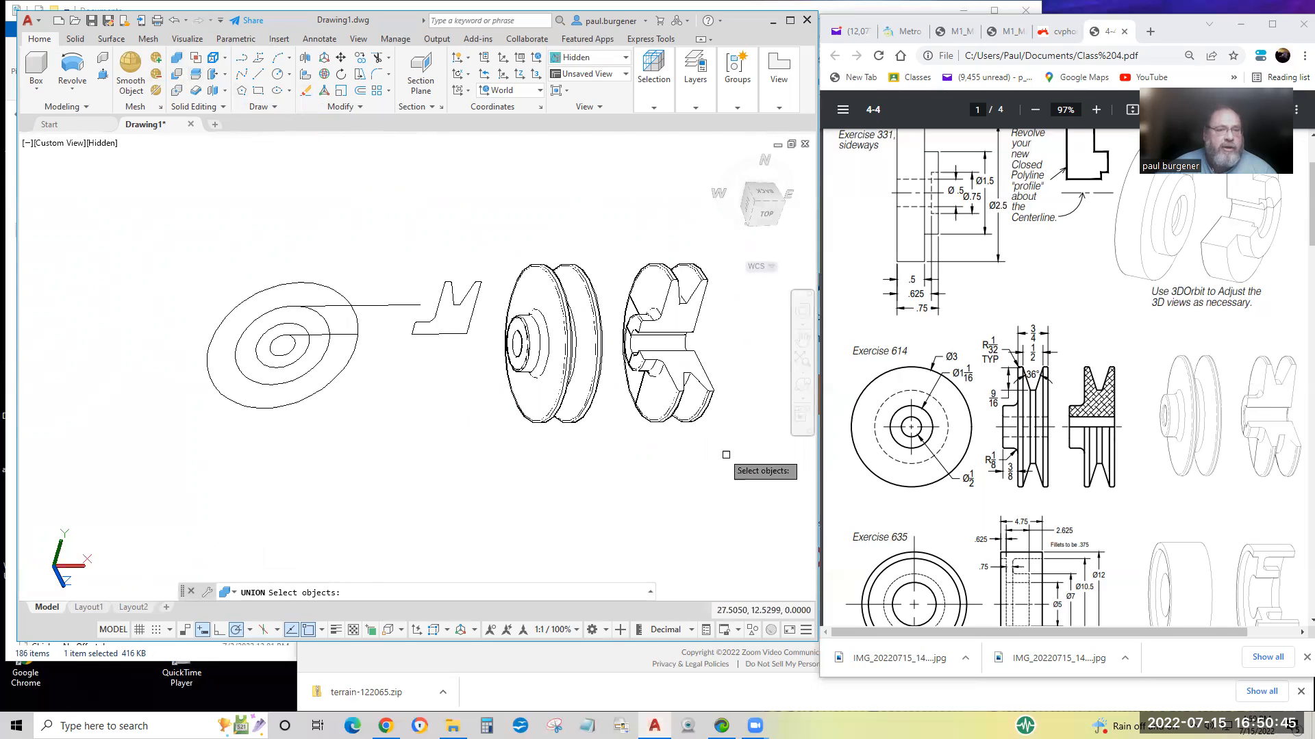
pyautogui.click(731, 455)
pyautogui.click(624, 251)
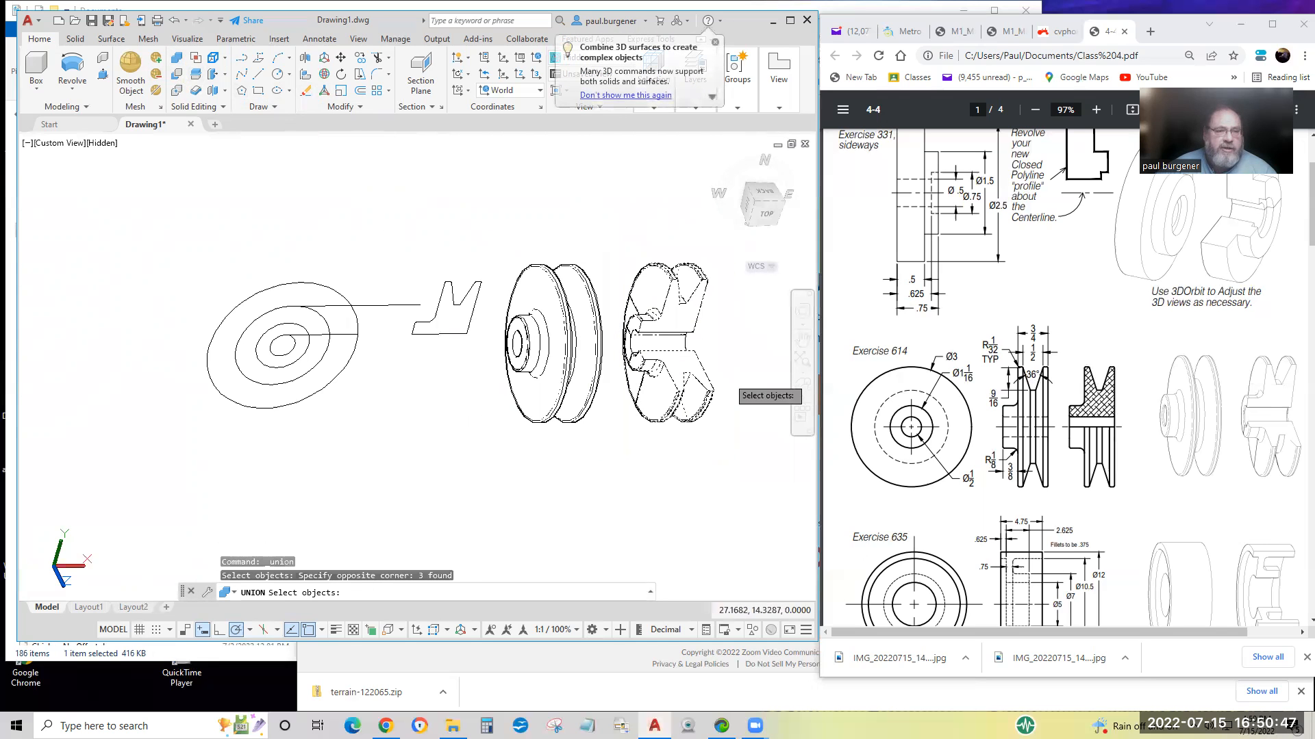
pyautogui.press('Return')
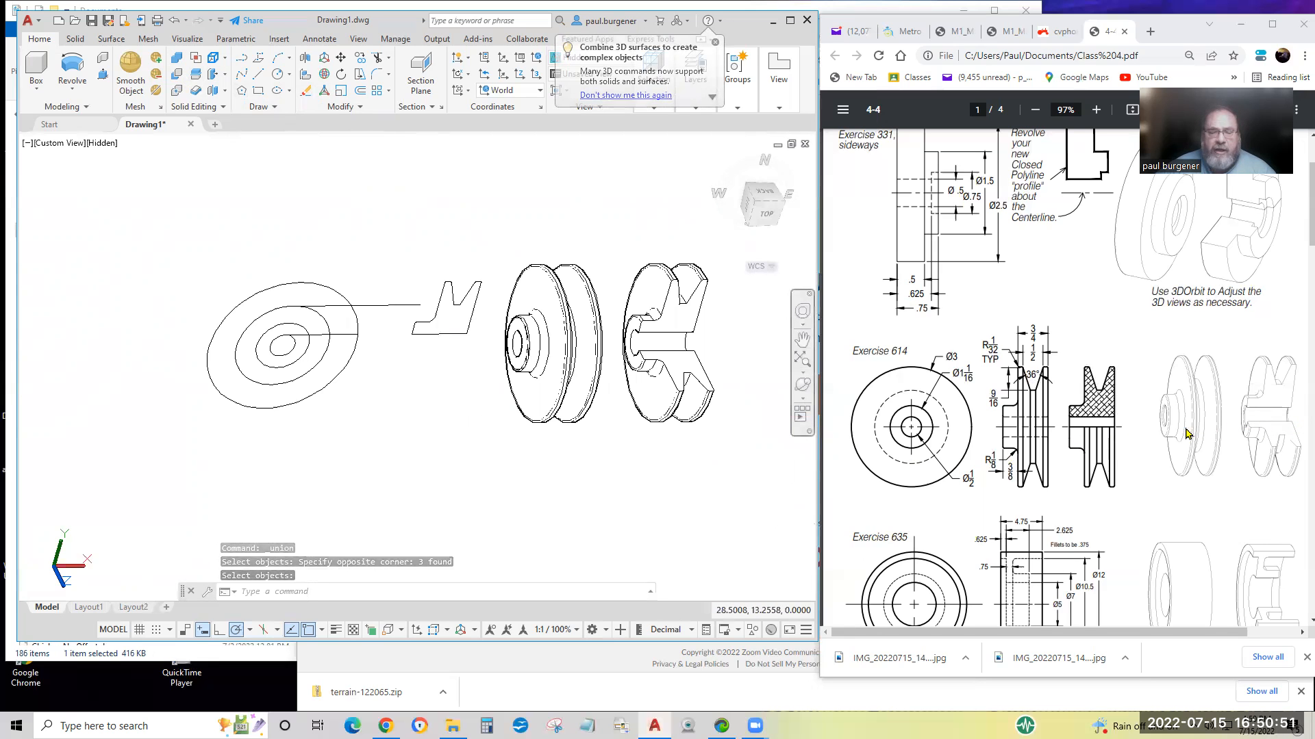
# Examine the dimensioned views and the enlarged full and cutaway illustrations of Exercise 614 in the PDF.
pyautogui.keyDown('ctrl'); pyautogui.scroll(5, 1207, 438); pyautogui.keyUp('ctrl')
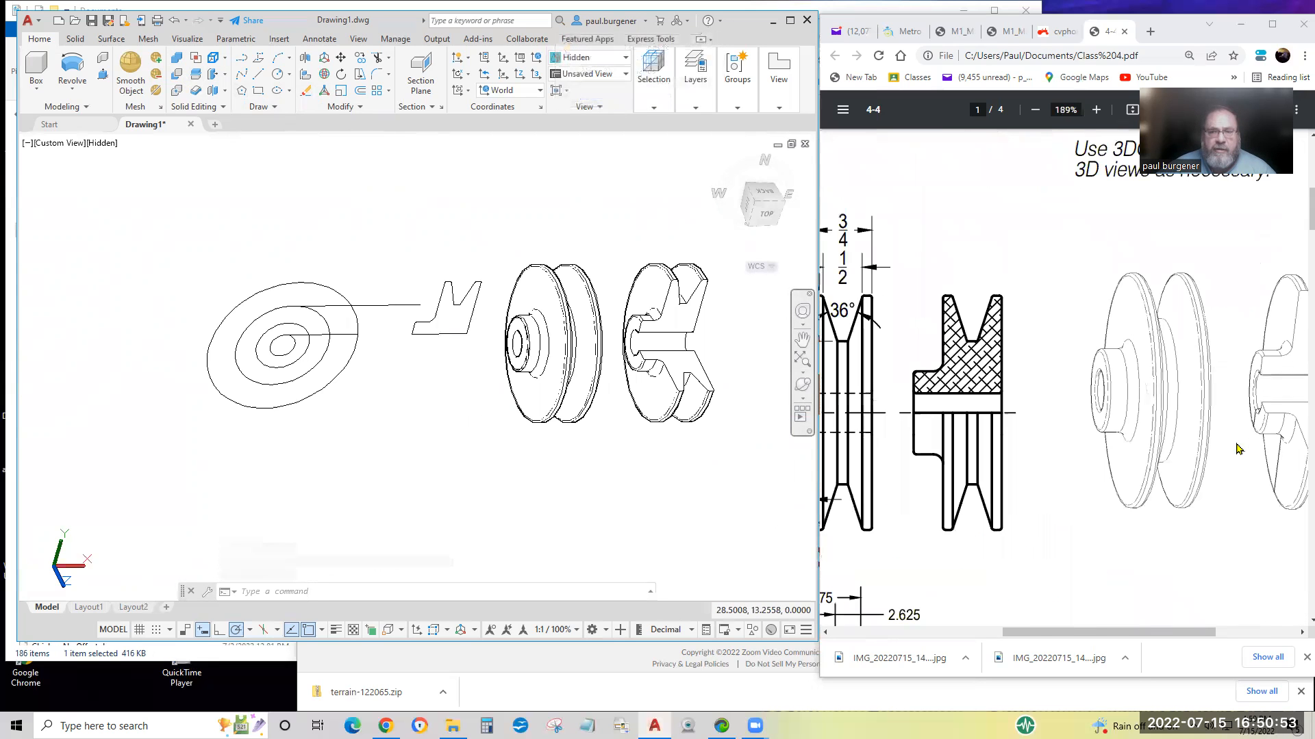
pyautogui.moveTo(1208, 441); pyautogui.dragTo(1166, 507, button='middle')
pyautogui.scroll(16, 1166, 507)
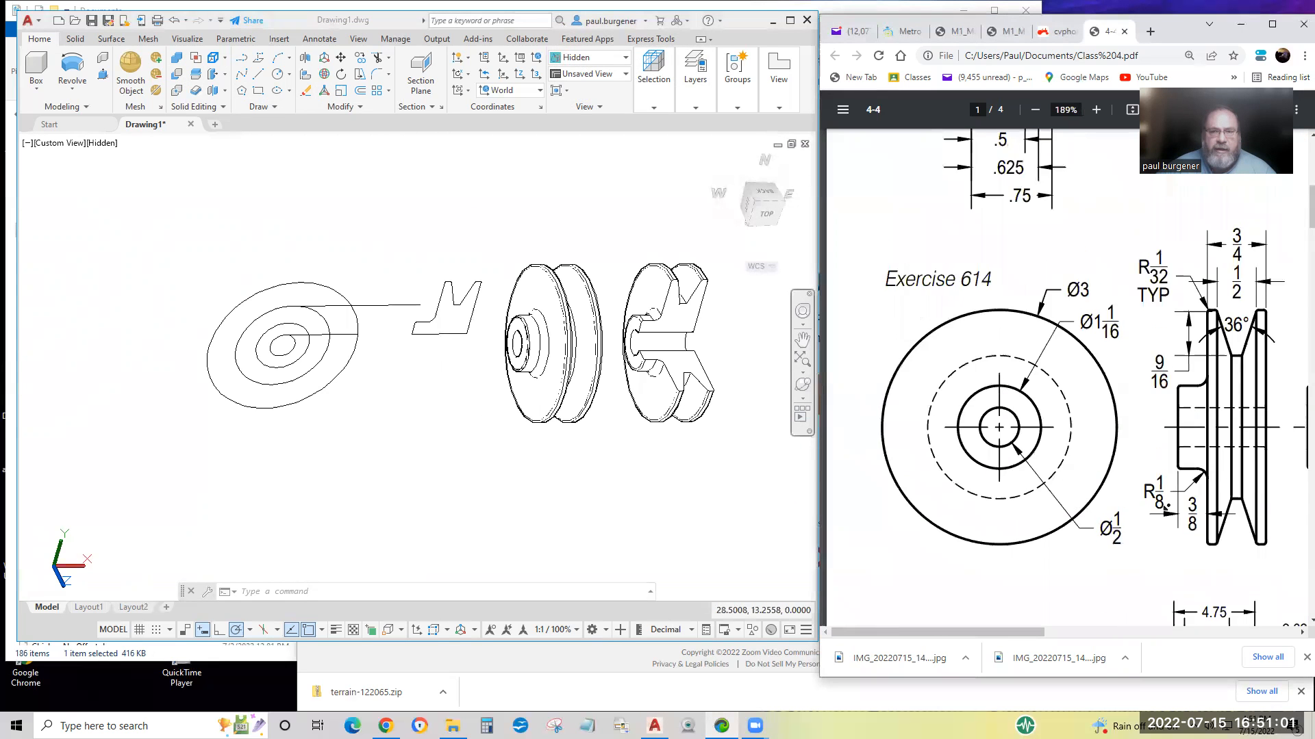
pyautogui.scroll(-3, 1171, 522)
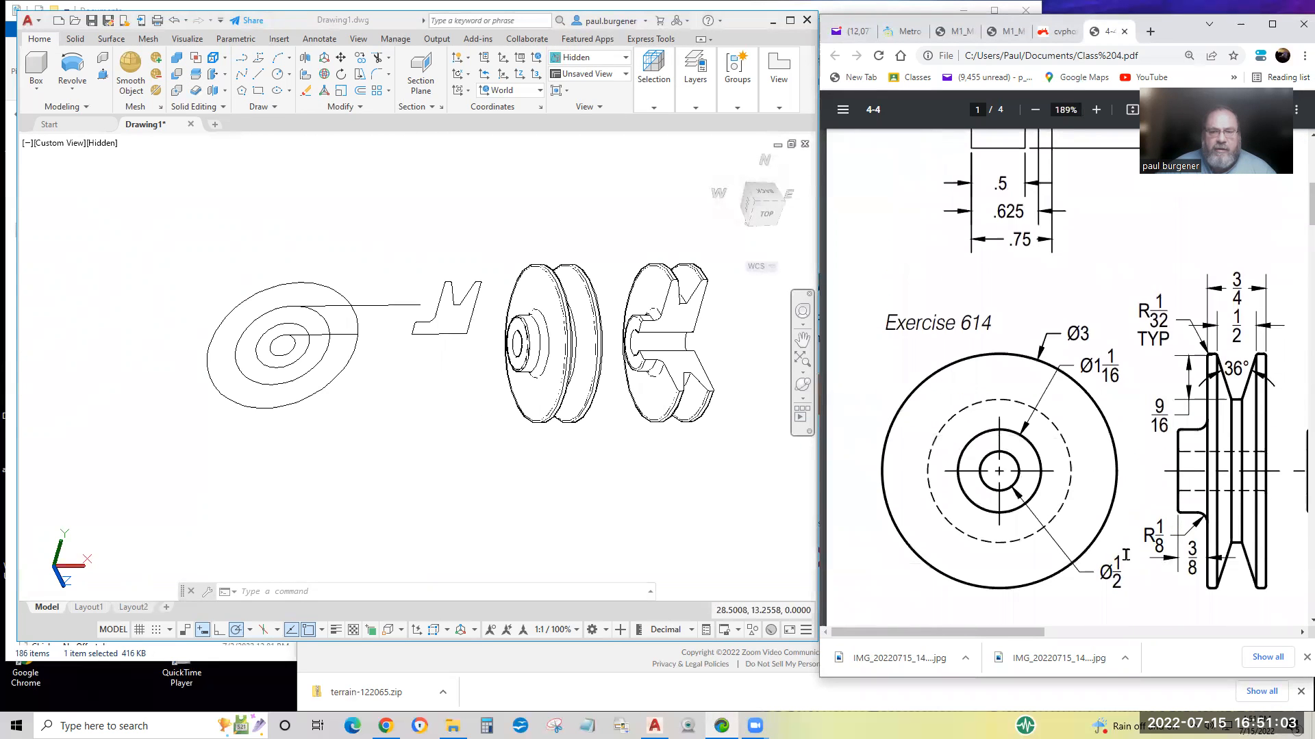
pyautogui.moveTo(1033, 631); pyautogui.dragTo(1270, 636)
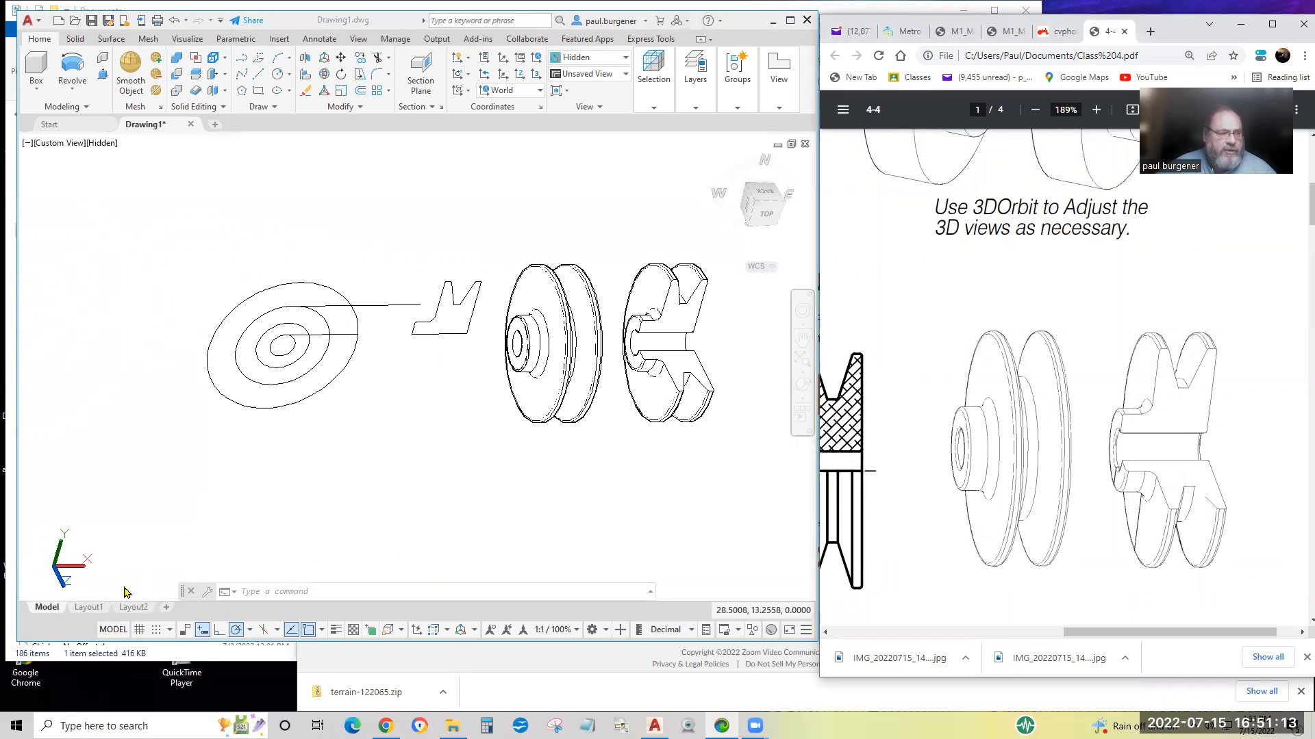
# Switch from model space to Layout1.
pyautogui.moveTo(84, 615)
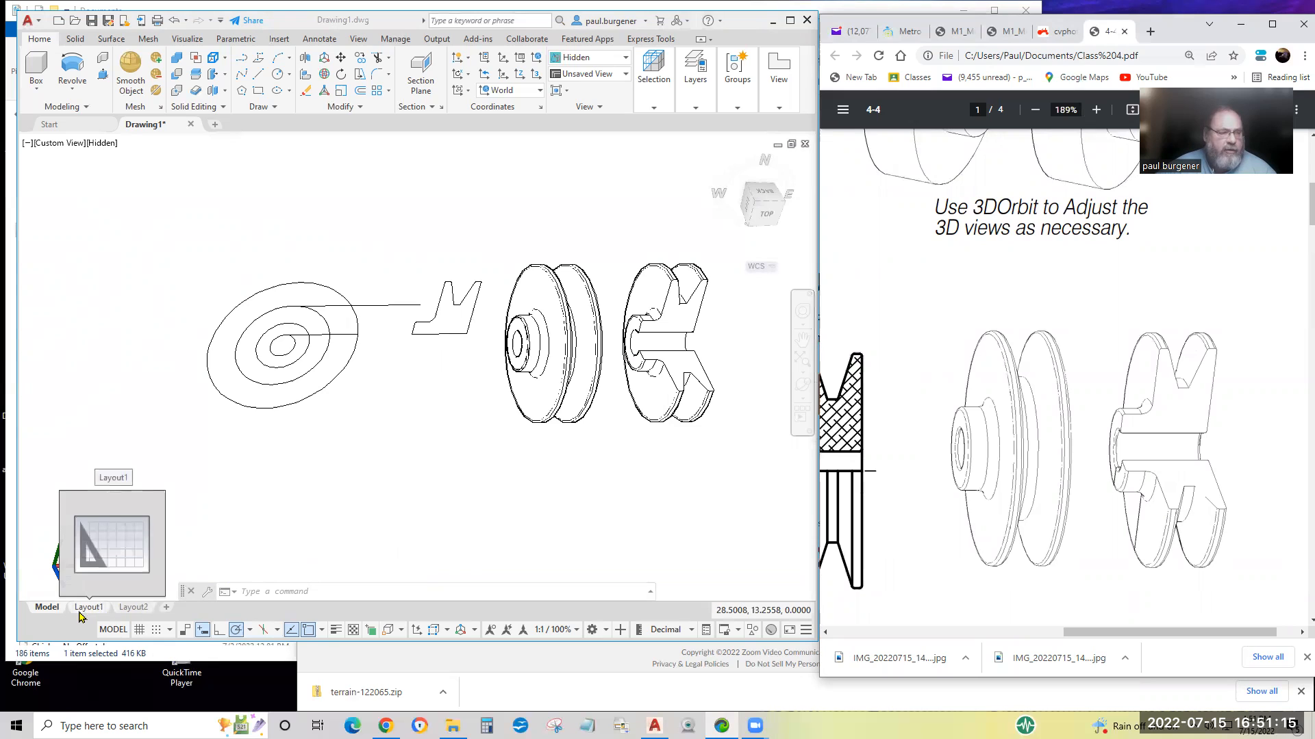